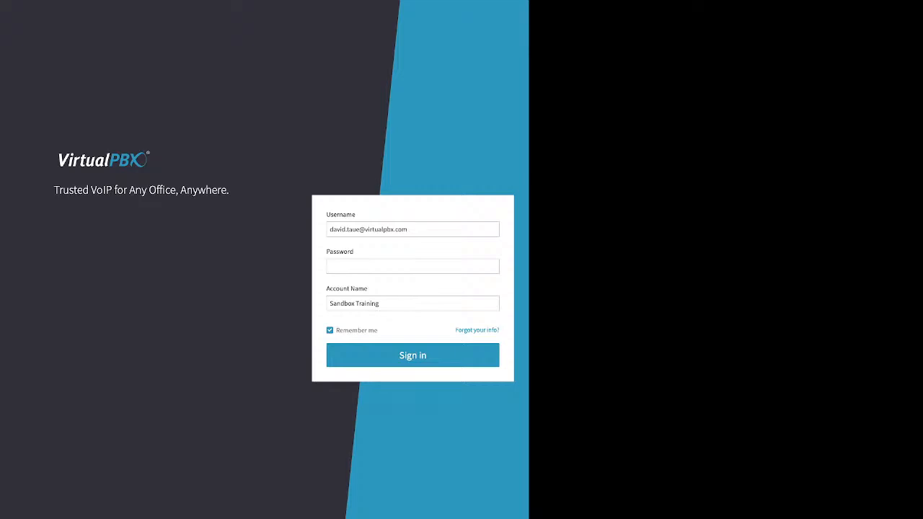
Look over the password recovery form, then return to the sign-in form
left_click_drag(455, 330, 494, 330)
left_click(494, 330)
left_click(413, 231)
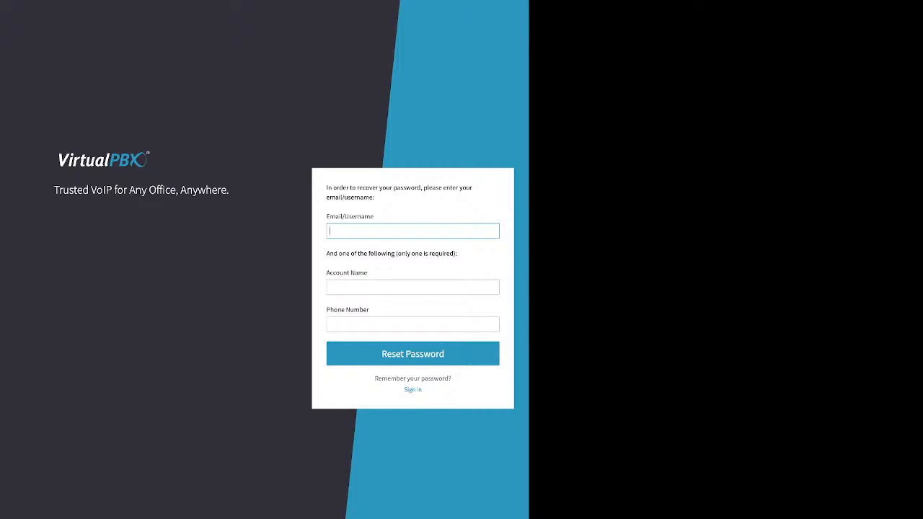
left_click(413, 287)
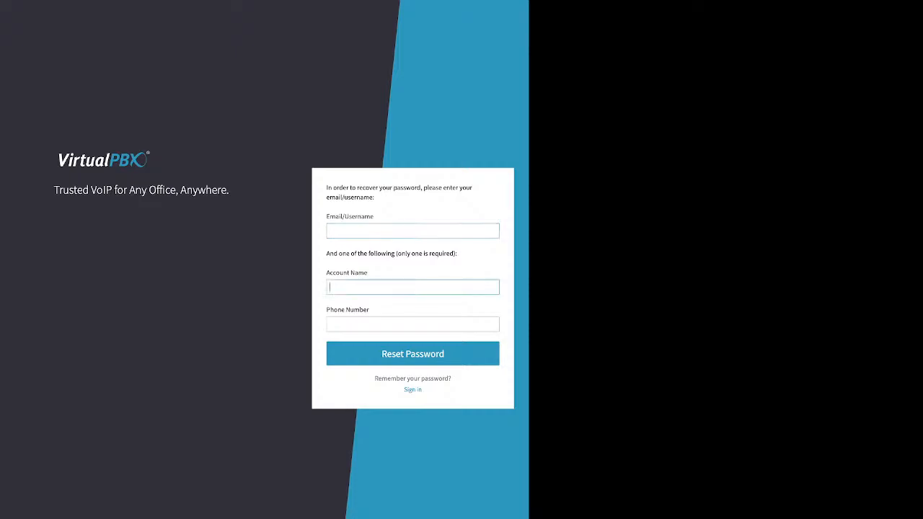
left_click_drag(326, 273, 369, 311)
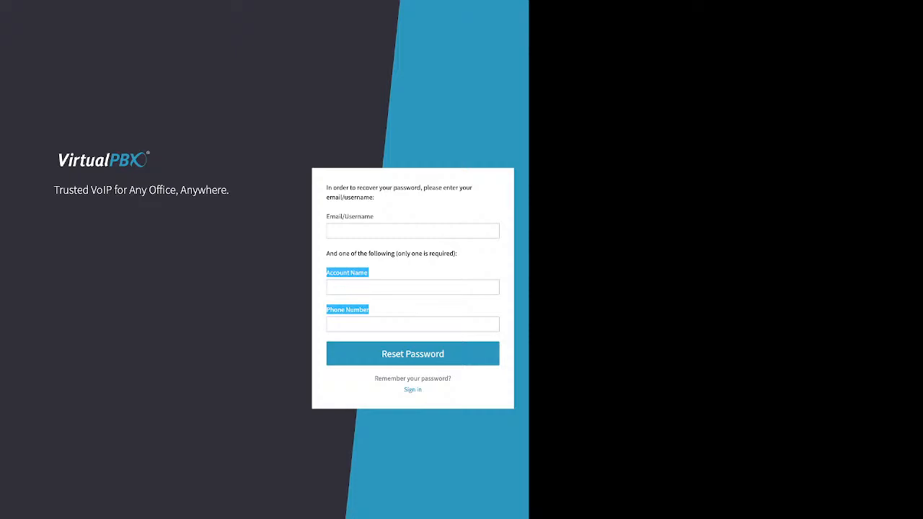
left_click(412, 390)
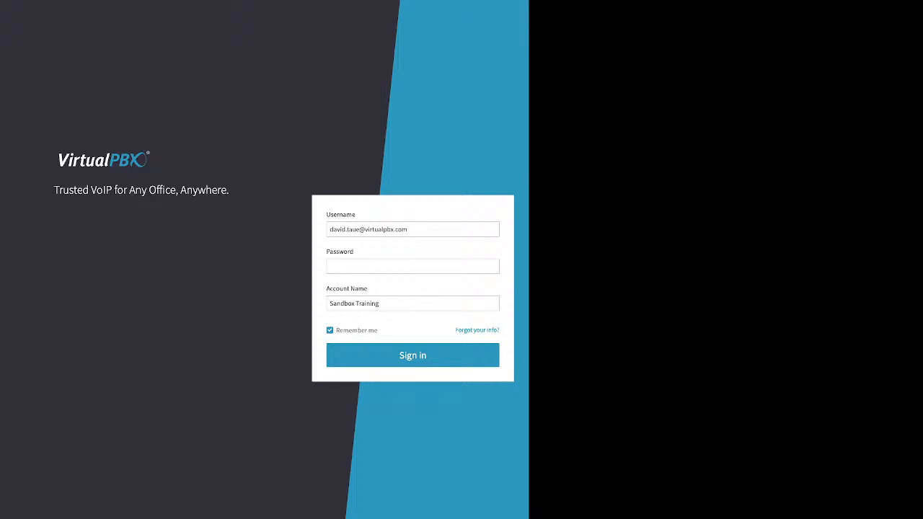
Sign in with the account password, keeping the login remembered
left_click(413, 267)
type("******")
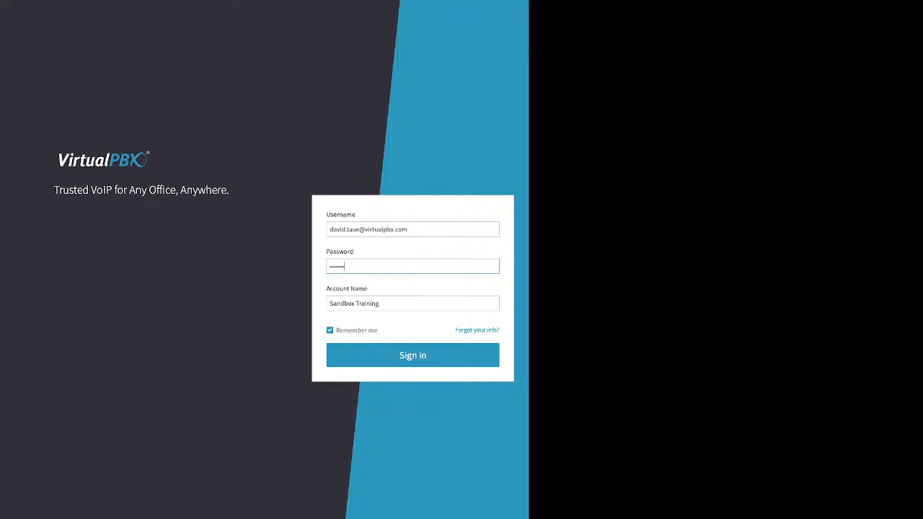
left_click_drag(336, 330, 378, 330)
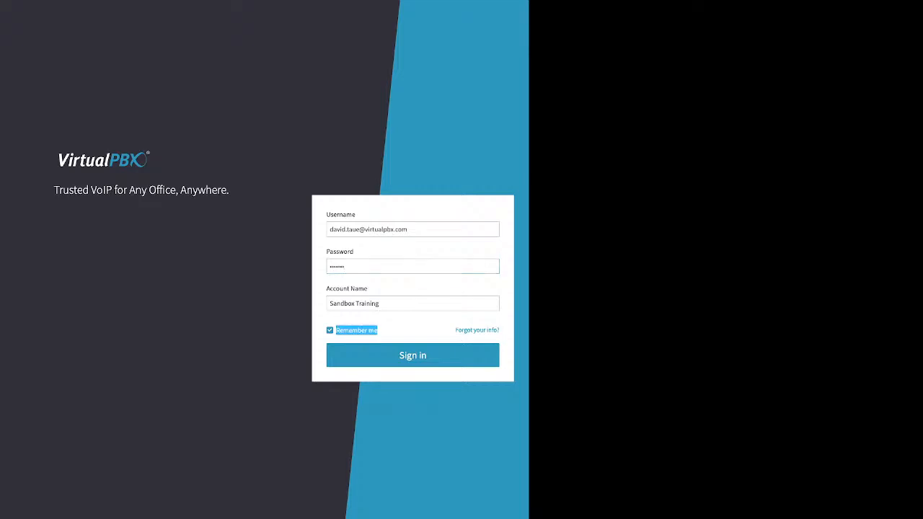
key("Return")
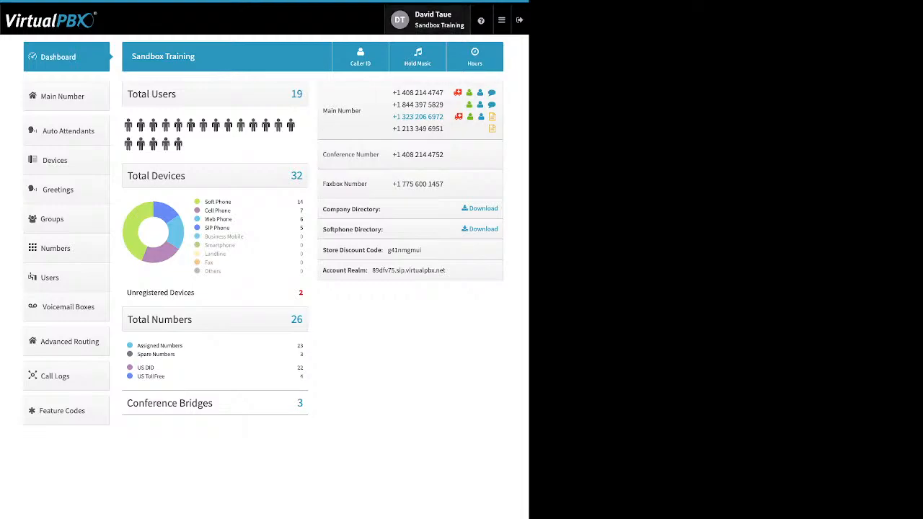
Review the personal user settings and Password row, then switch to Account settings
left_click(428, 20)
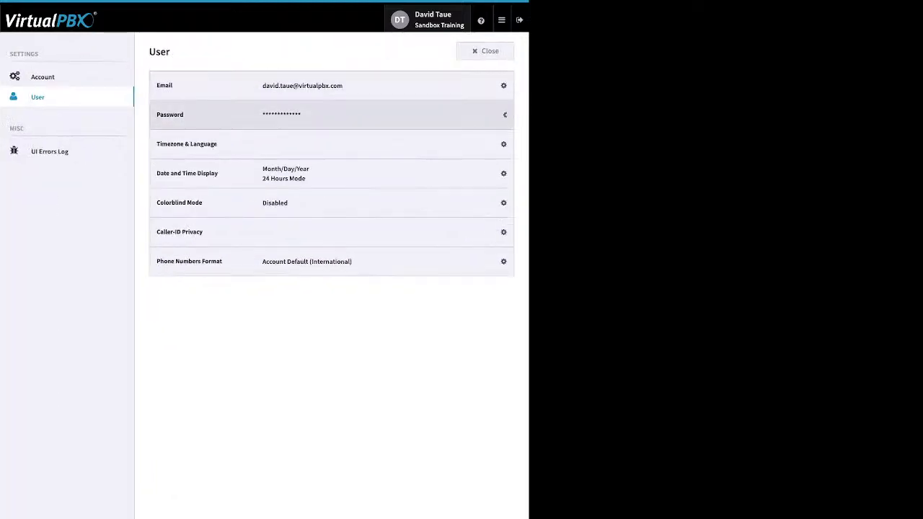
left_click(497, 114)
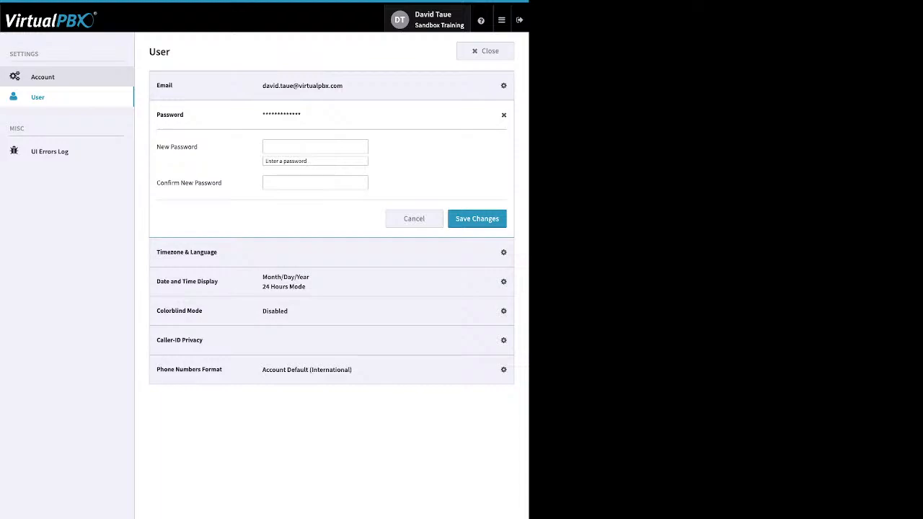
left_click(43, 77)
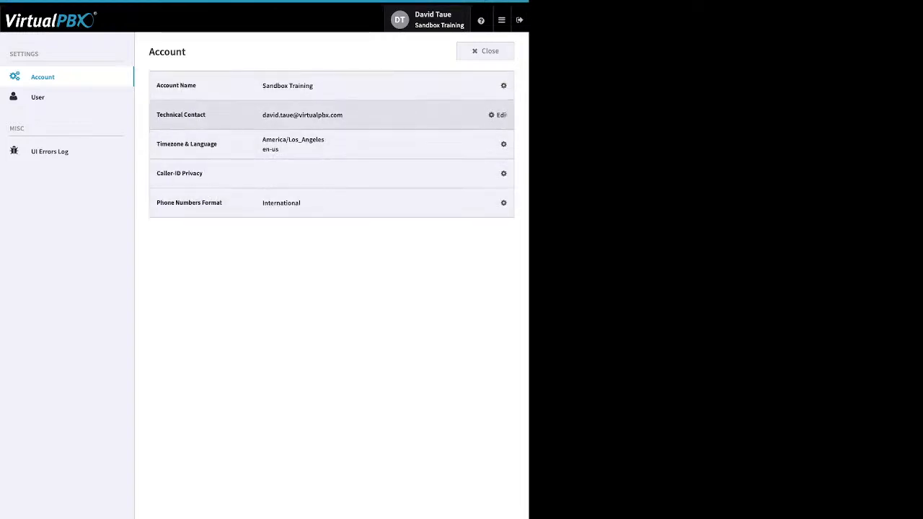
Check the Timezone & Language timezone stays America/Los_Angeles, then go to User settings
left_click(503, 144)
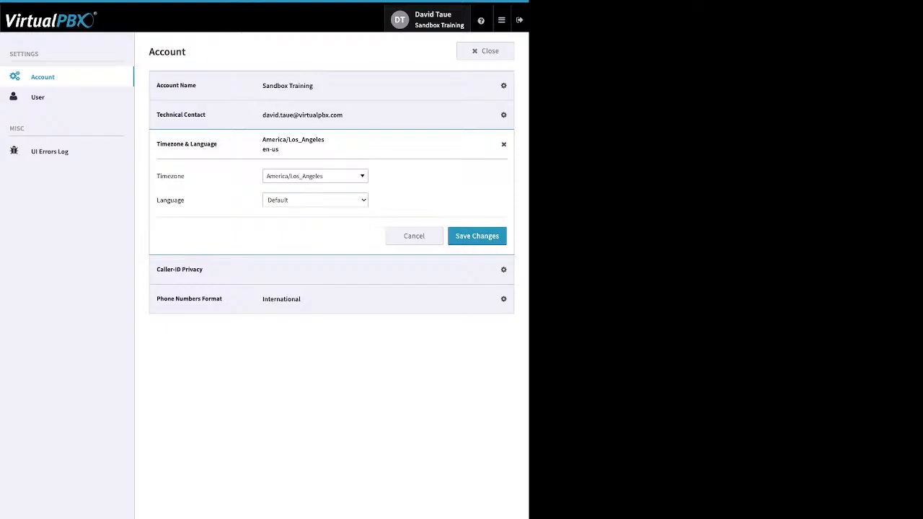
left_click(316, 176)
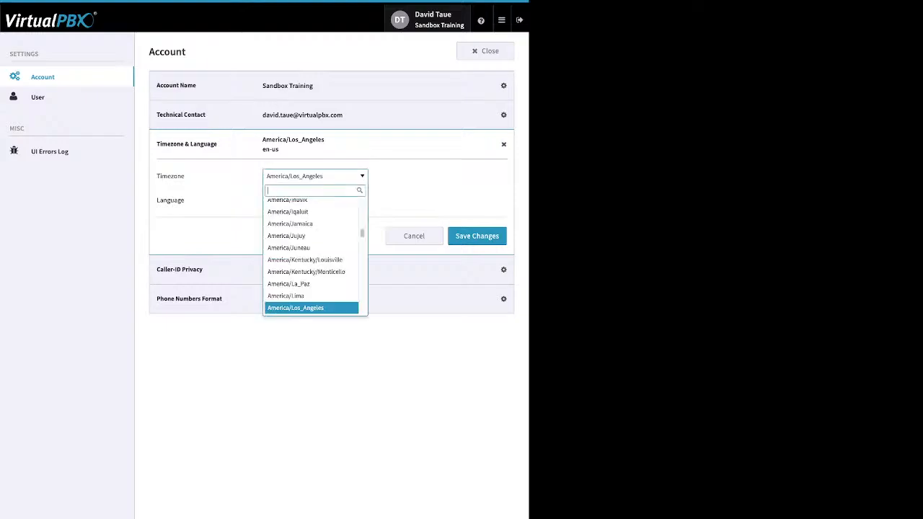
left_click(315, 176)
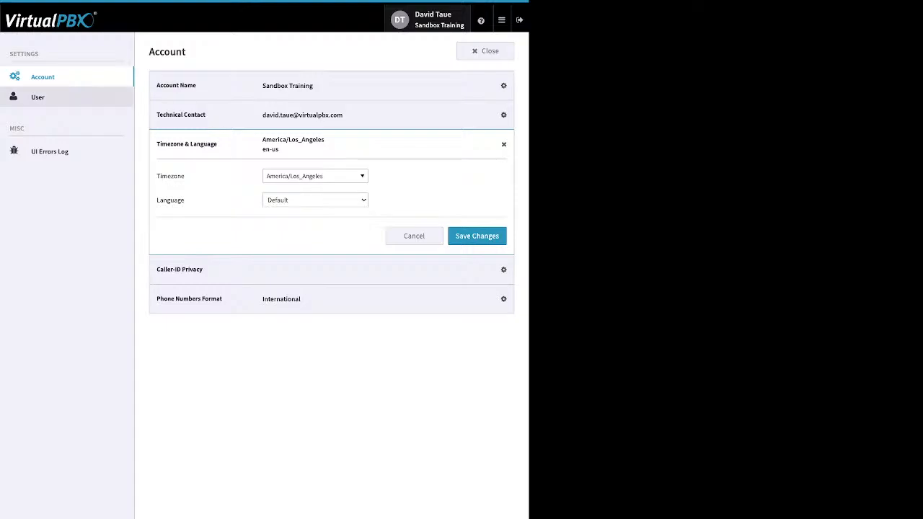
left_click(38, 97)
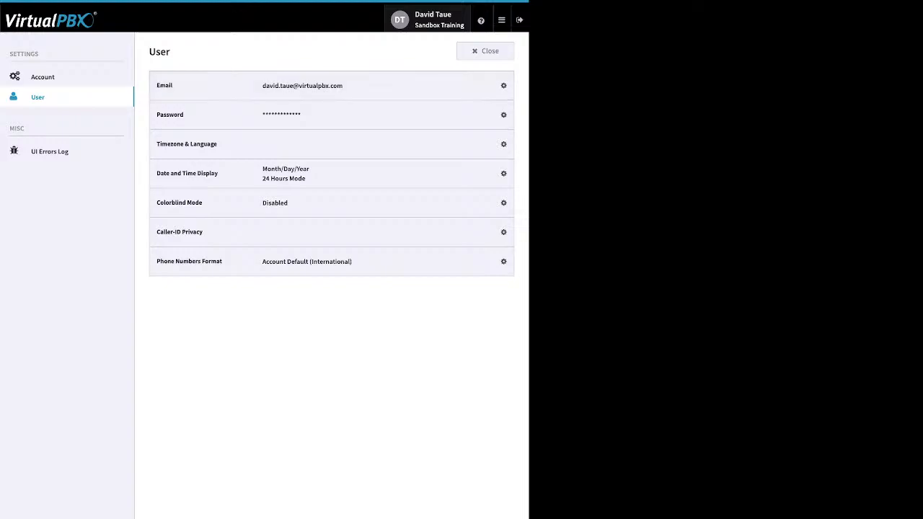
Close the User settings to return to the Sandbox Training dashboard
left_click(486, 51)
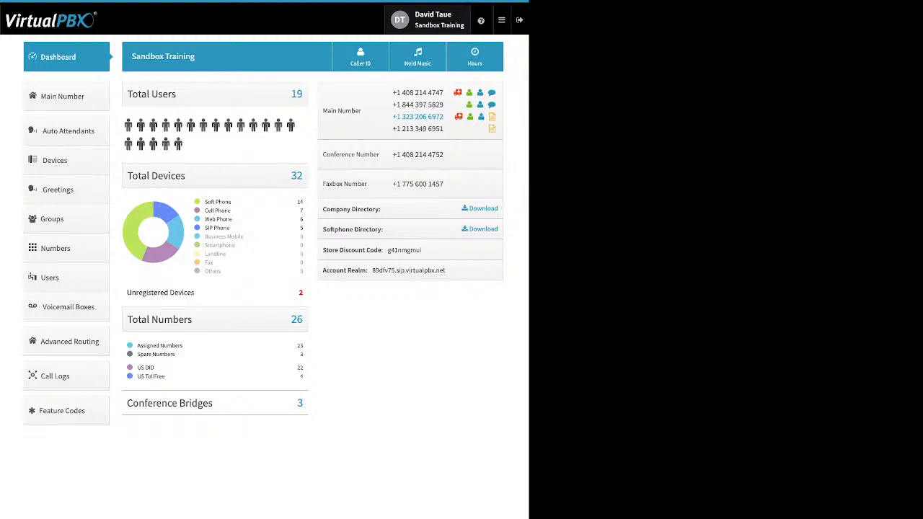
Show the '?' help menu with chat, webphone, learning resources and online store options
mouse_move(481, 20)
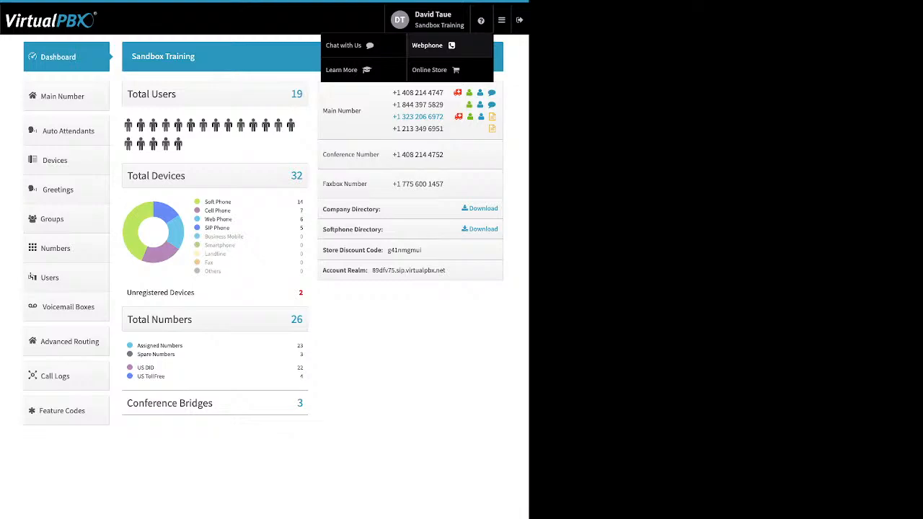
Show the apps menu, then let all menus close to leave the plain dashboard
mouse_move(502, 20)
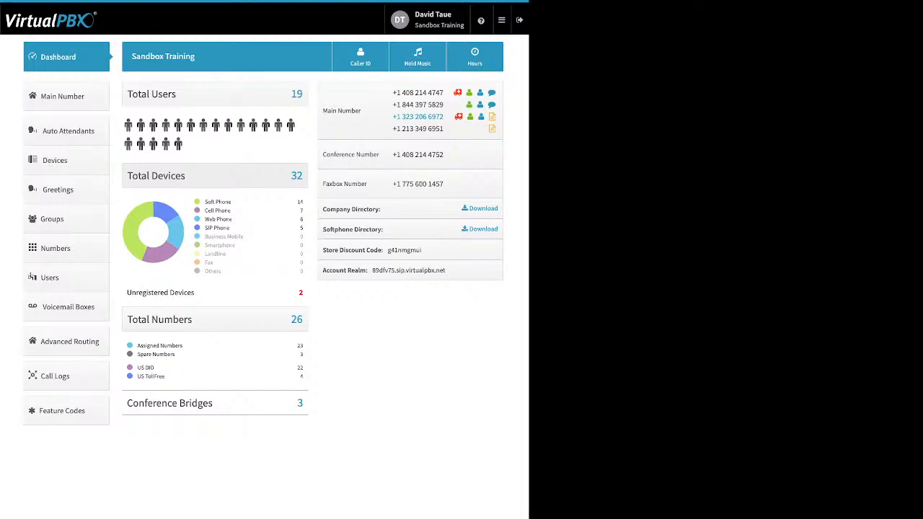
left_click_drag(232, 202, 205, 202)
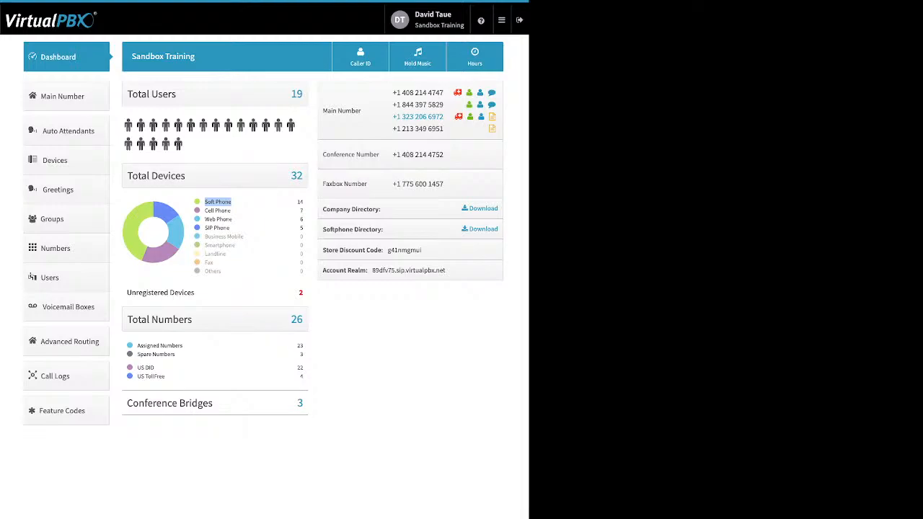
left_click_drag(231, 211, 205, 211)
left_click(228, 217)
left_click_drag(232, 220, 205, 219)
left_click(229, 227)
left_click_drag(231, 228, 204, 228)
left_click_drag(195, 293, 153, 293)
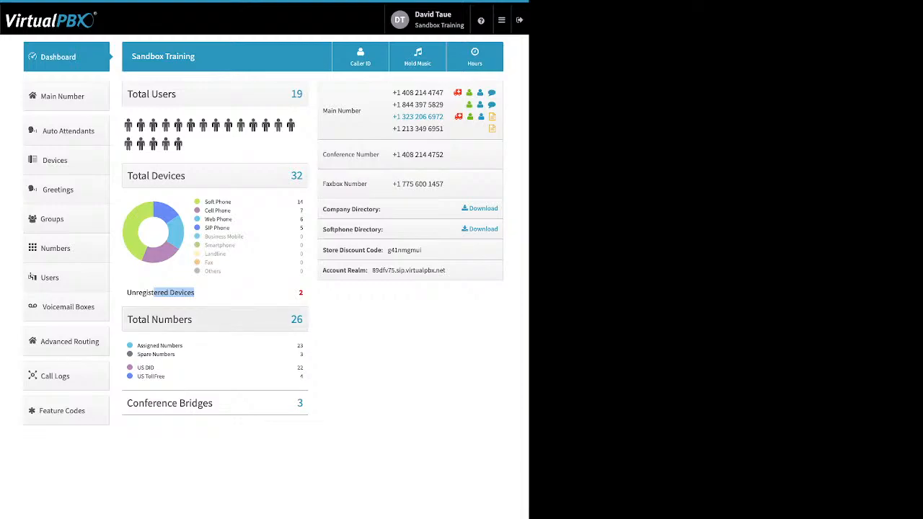
left_click(194, 295)
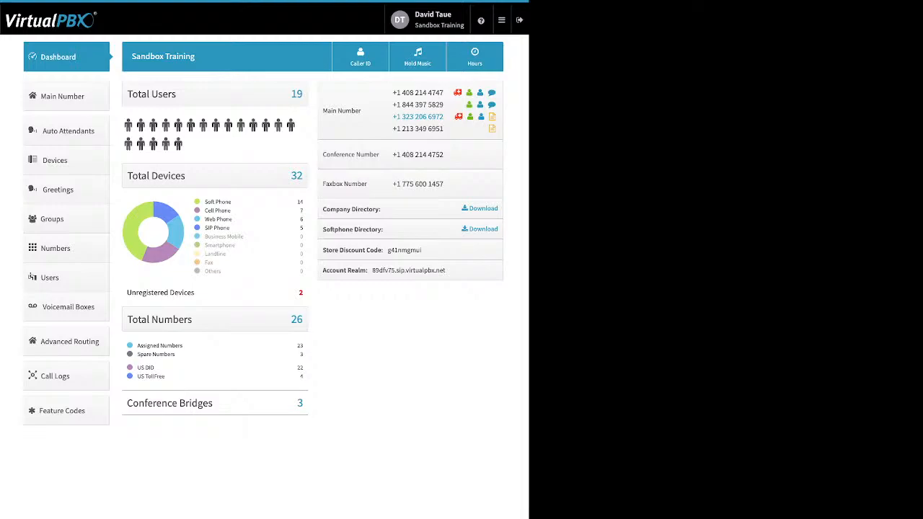
left_click_drag(137, 345, 174, 354)
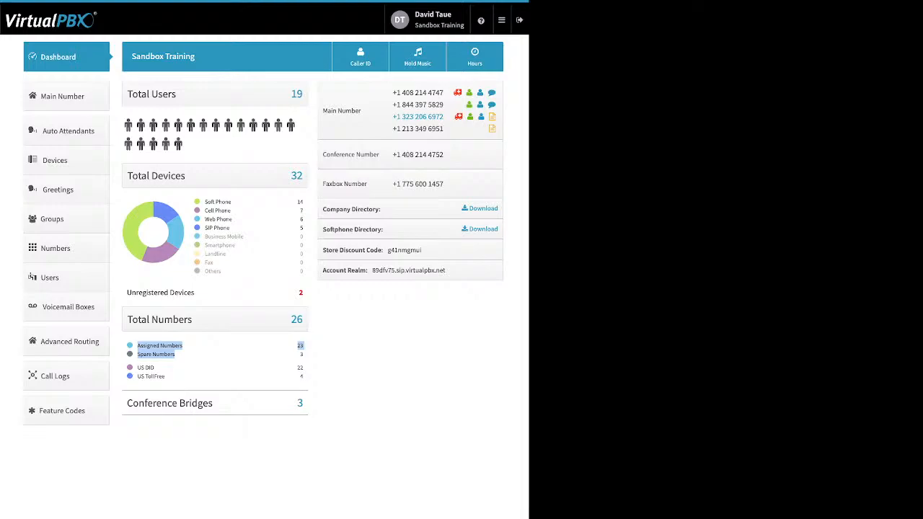
left_click(196, 354)
left_click_drag(165, 376, 137, 367)
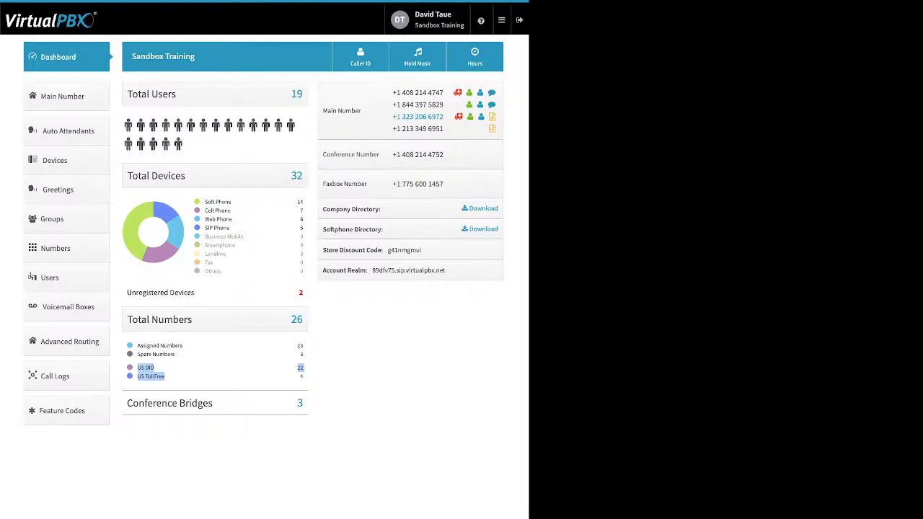
left_click_drag(216, 404, 139, 404)
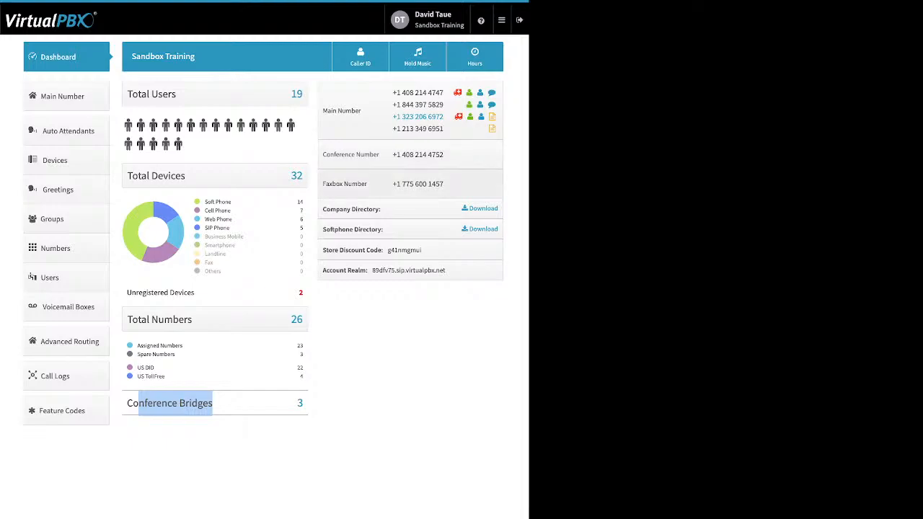
left_click_drag(323, 209, 381, 209)
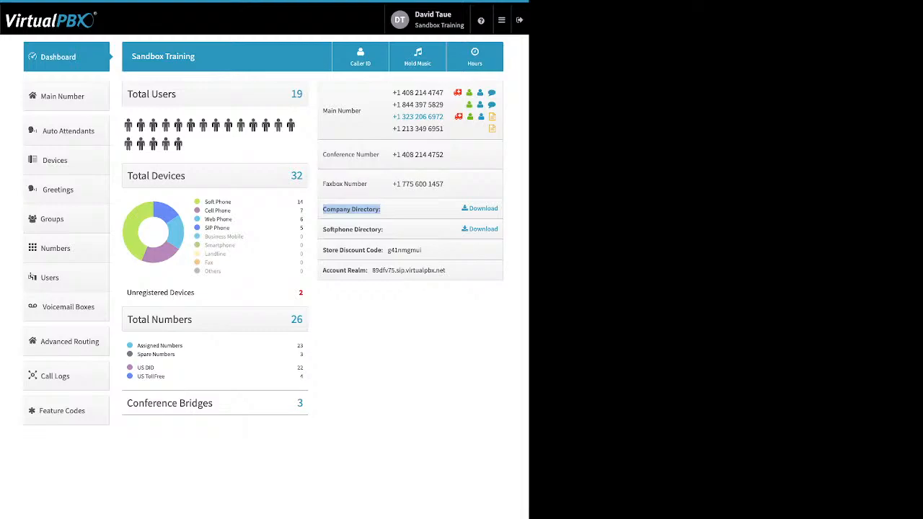
left_click_drag(386, 229, 323, 229)
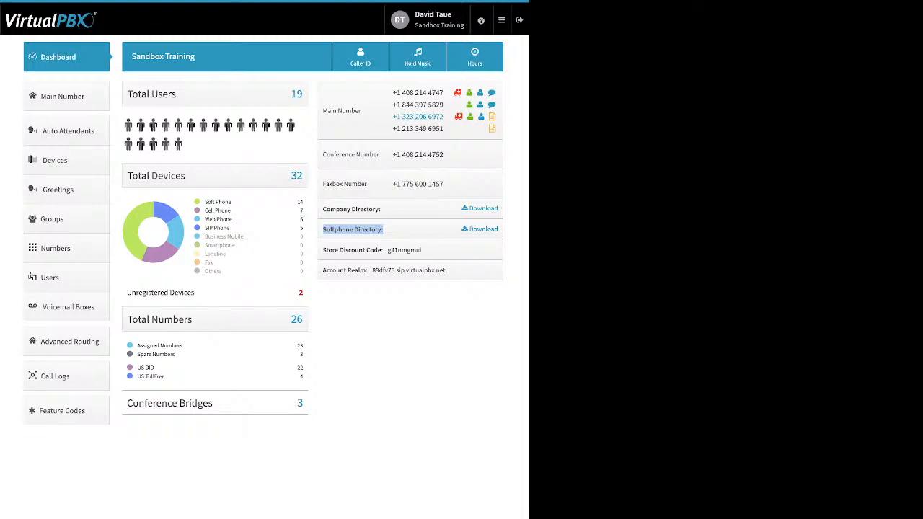
left_click(368, 229)
left_click_drag(323, 250, 384, 250)
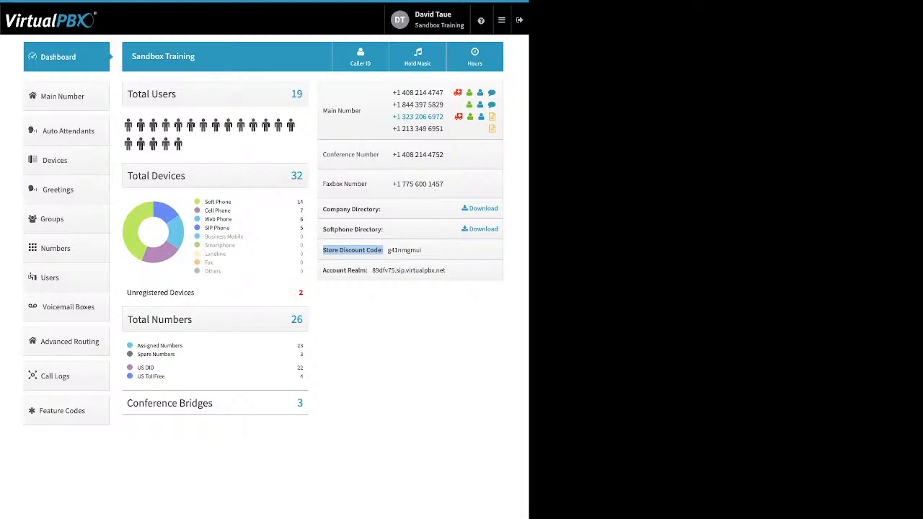
left_click(382, 251)
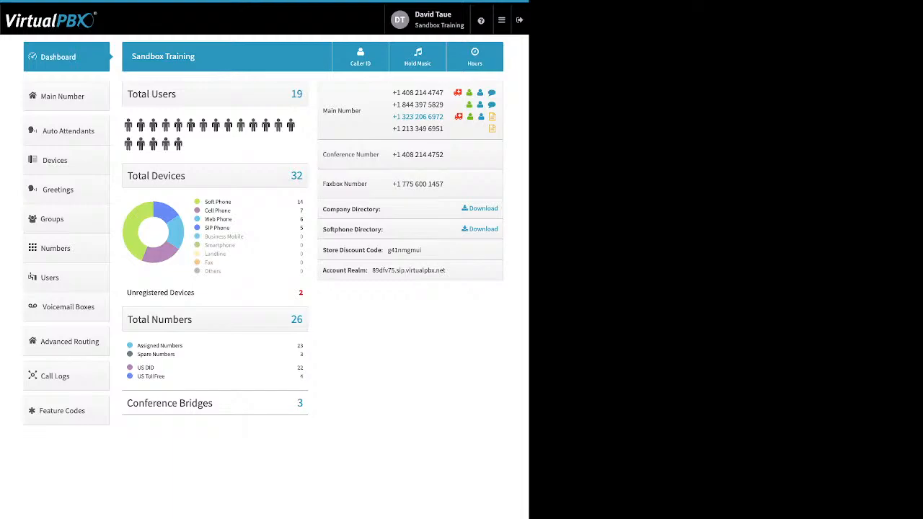
left_click_drag(323, 270, 367, 270)
left_click(361, 57)
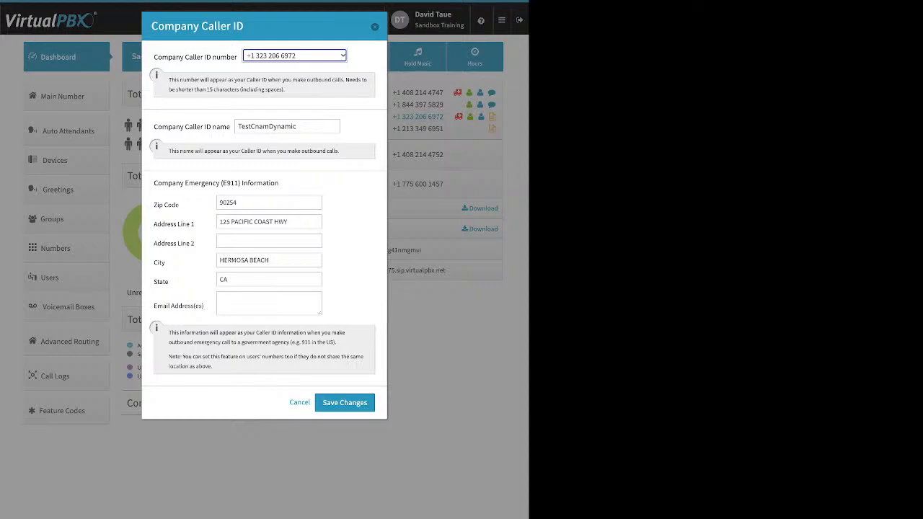
left_click_drag(153, 126, 230, 127)
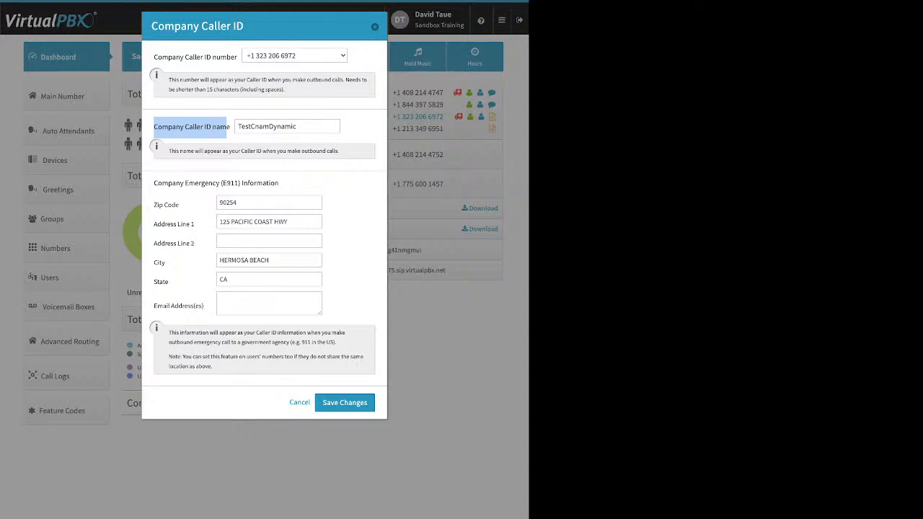
left_click(226, 132)
left_click_drag(154, 184, 279, 183)
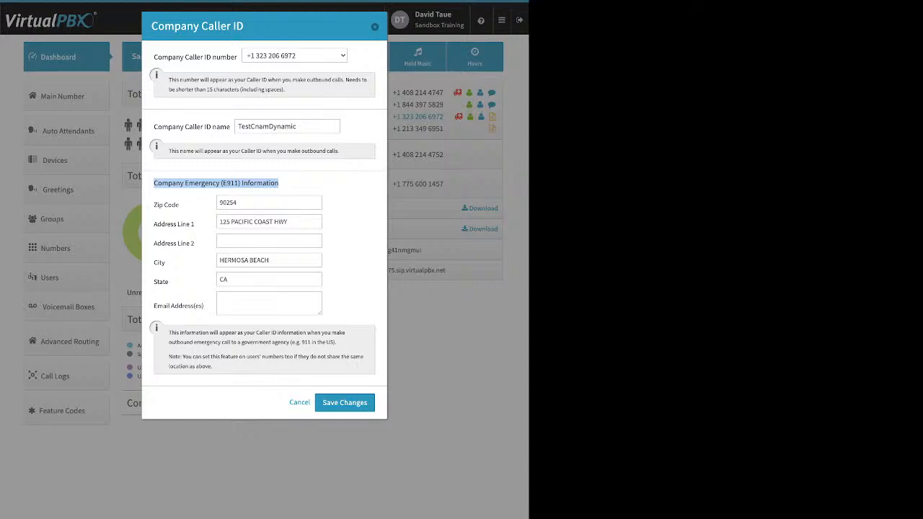
left_click(283, 185)
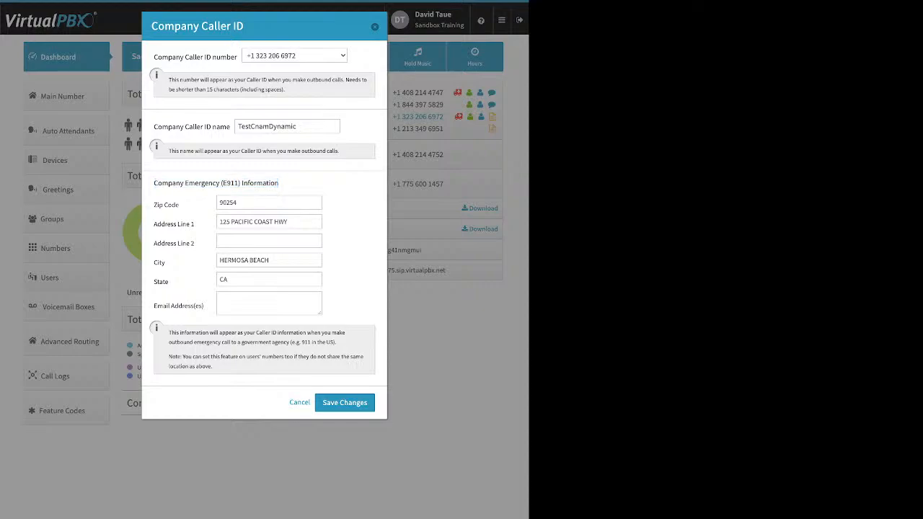
left_click_drag(153, 126, 230, 127)
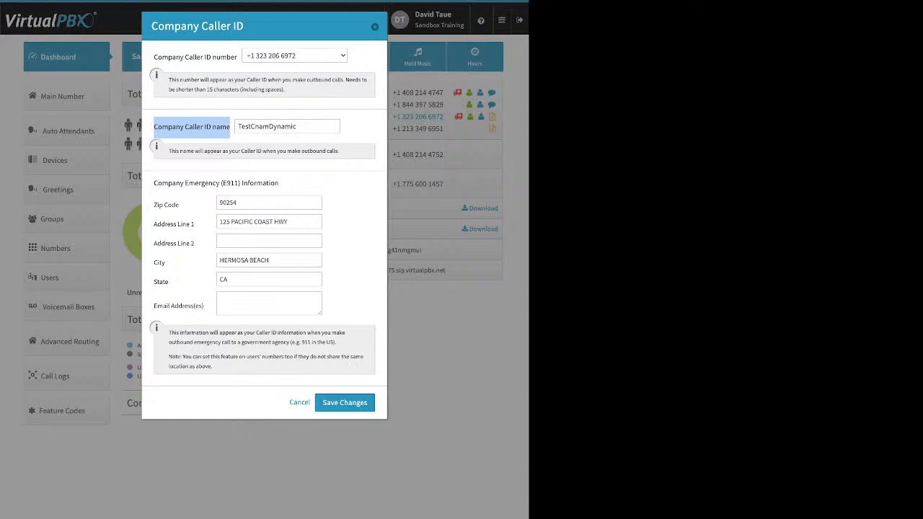
left_click(374, 27)
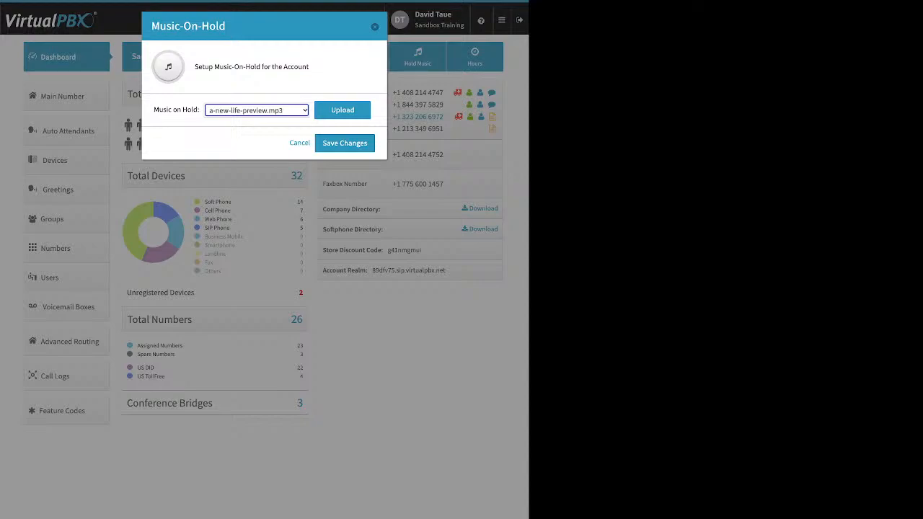
left_click(342, 111)
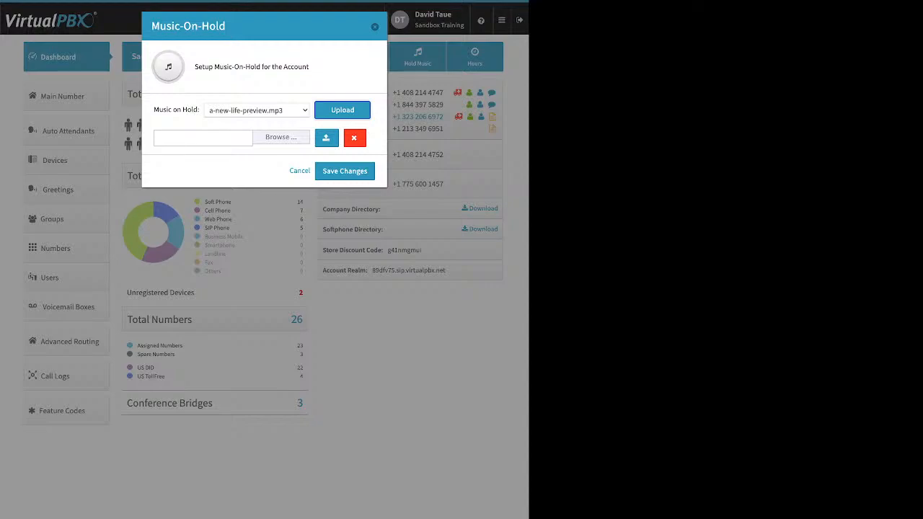
left_click(374, 27)
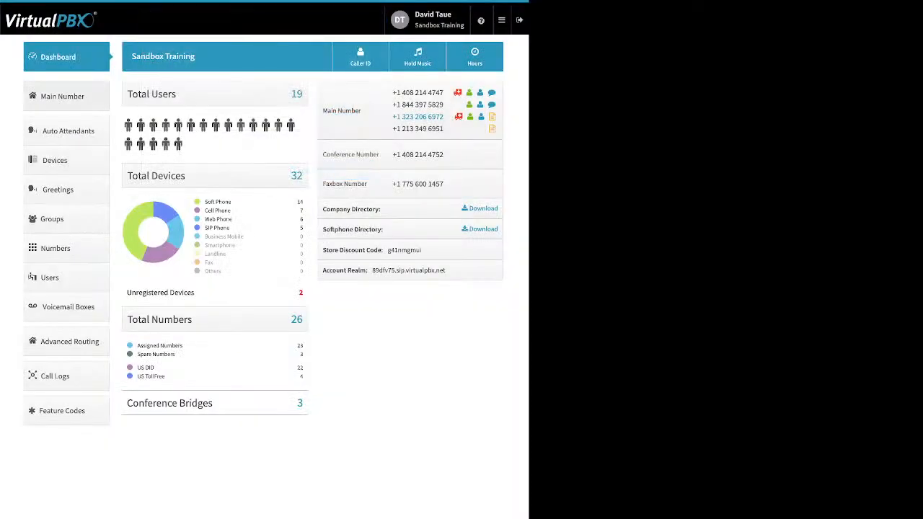
On the Main Number page, expand Main Company Numbers and list the available spare numbers
left_click(62, 96)
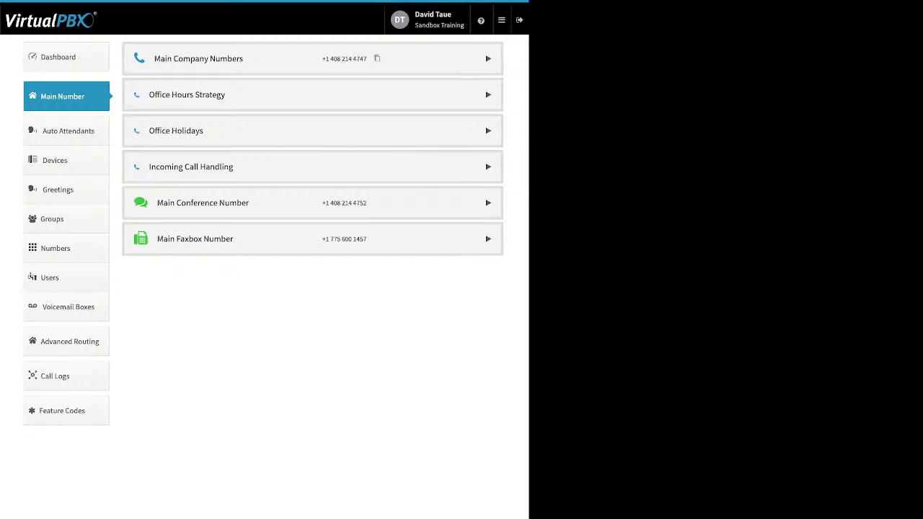
left_click(489, 59)
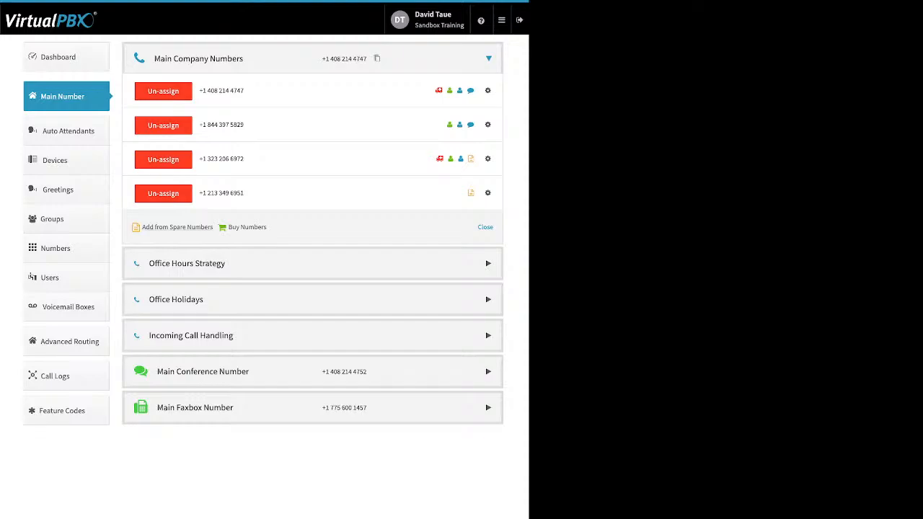
left_click_drag(267, 227, 142, 228)
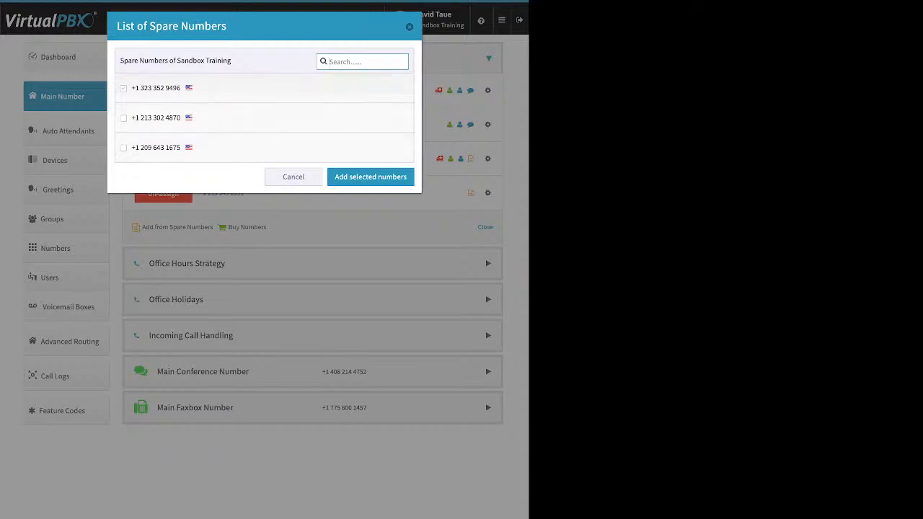
left_click(123, 89)
left_click(371, 177)
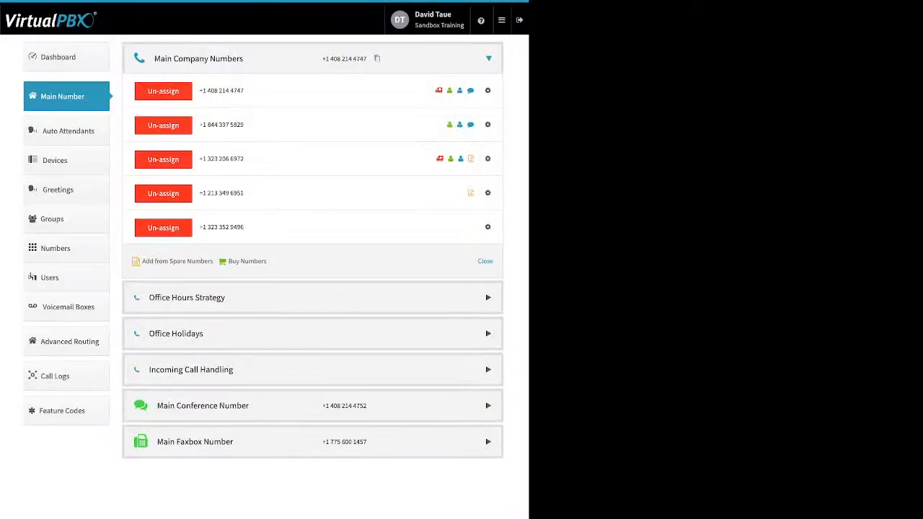
left_click(246, 261)
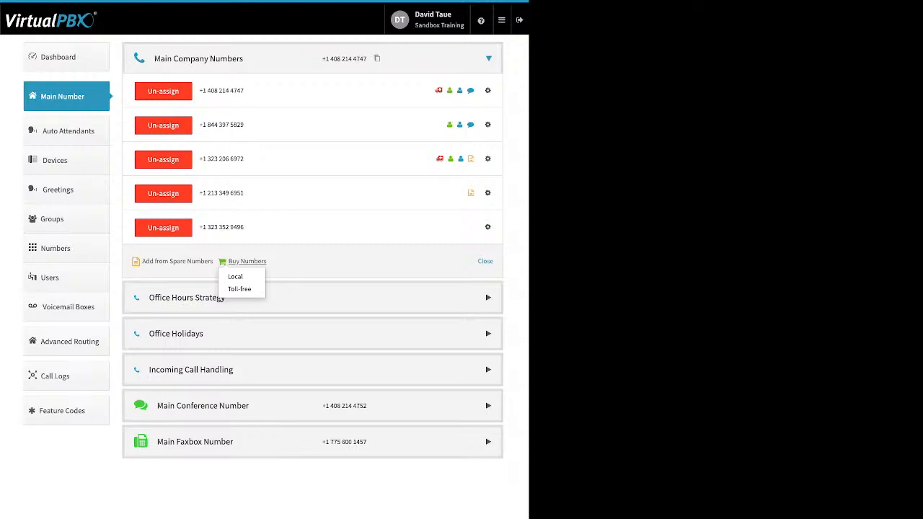
left_click(240, 289)
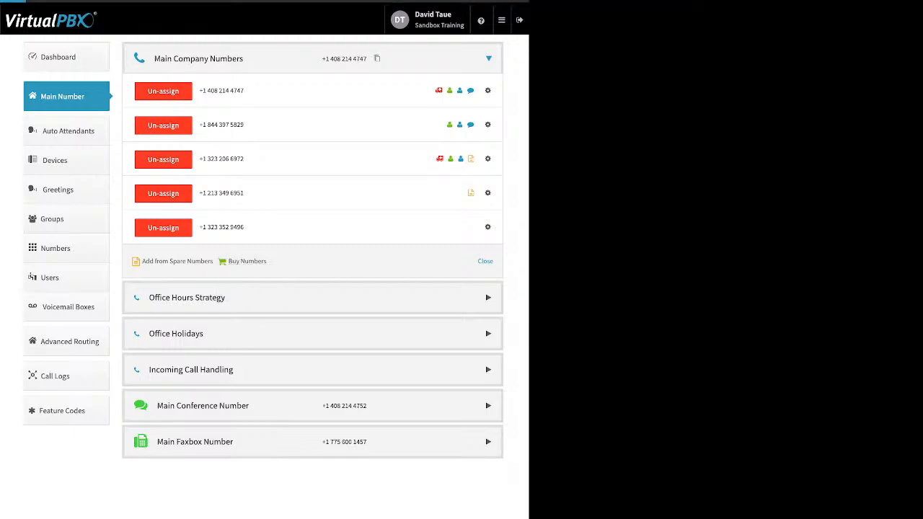
left_click(222, 75)
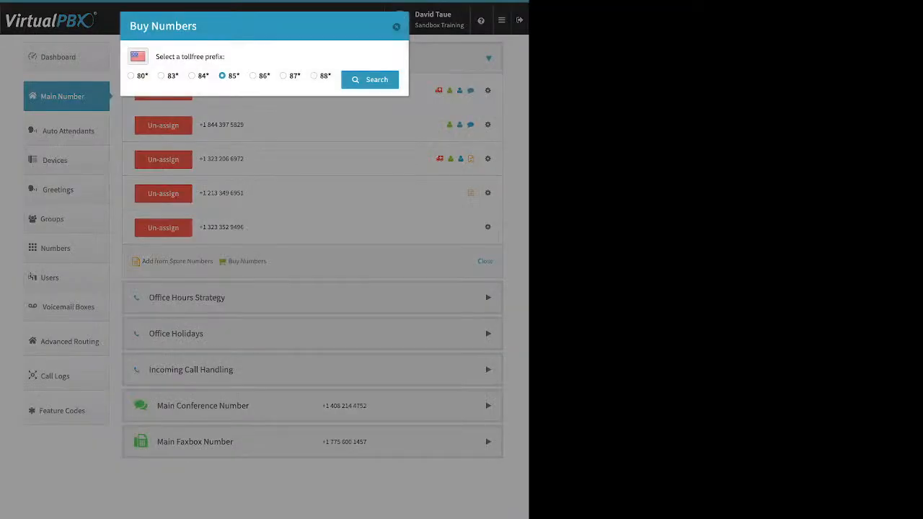
left_click(370, 79)
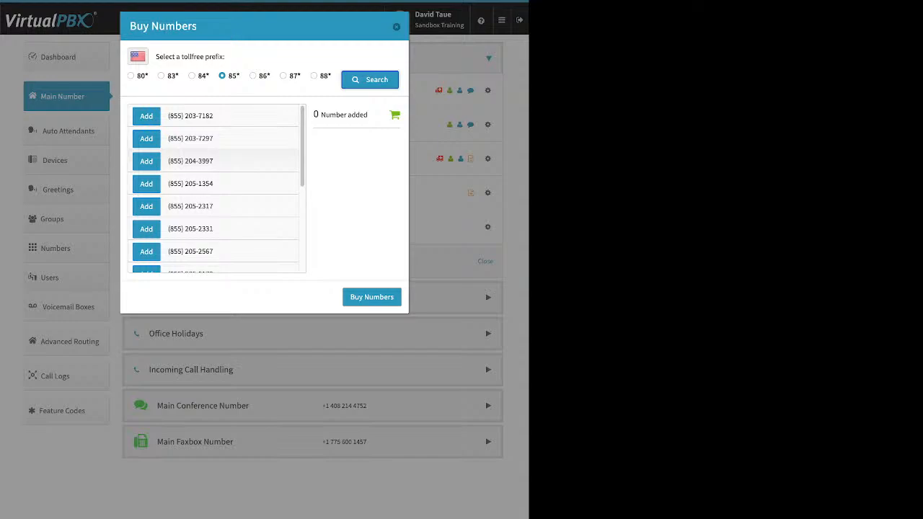
left_click(146, 160)
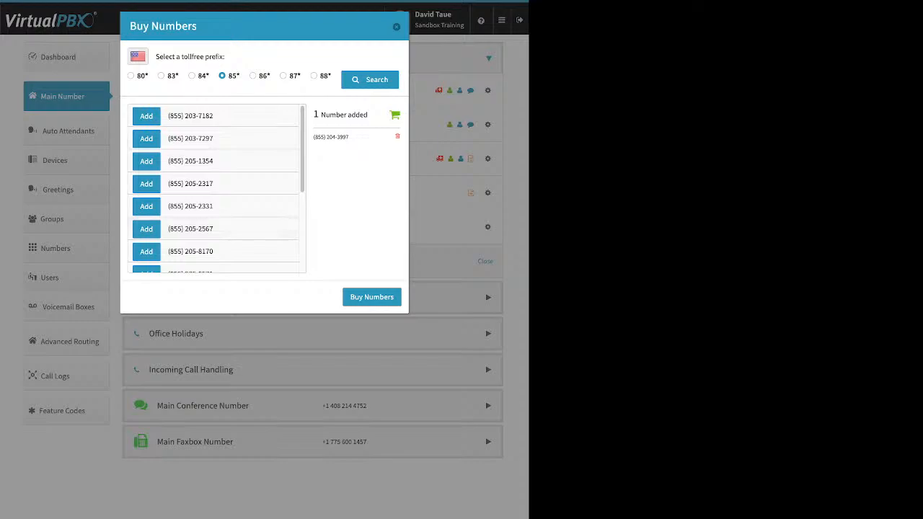
left_click(371, 296)
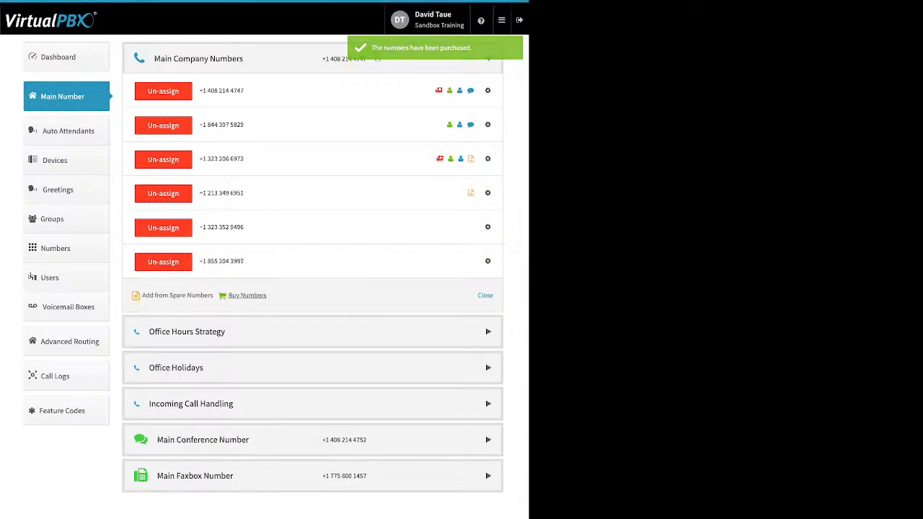
left_click(247, 295)
left_click(235, 311)
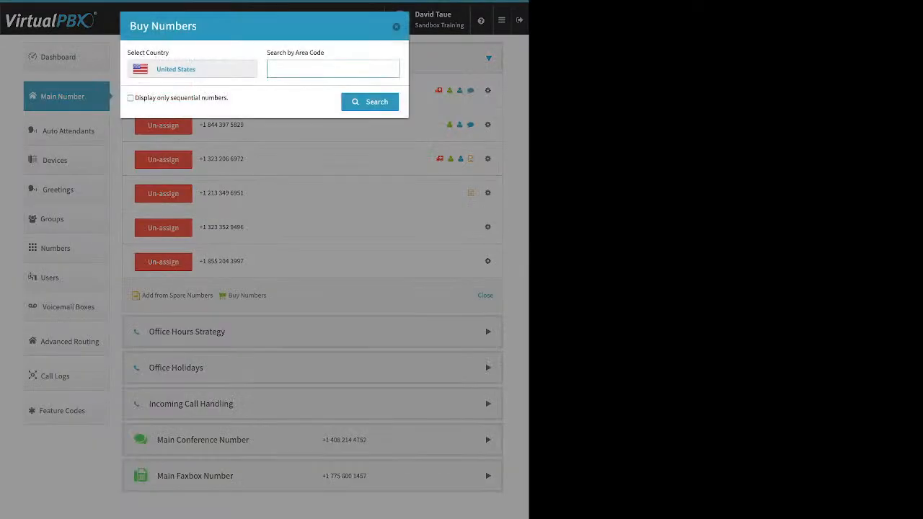
Search local numbers in area code 310, finding none available
type("310")
key("Return")
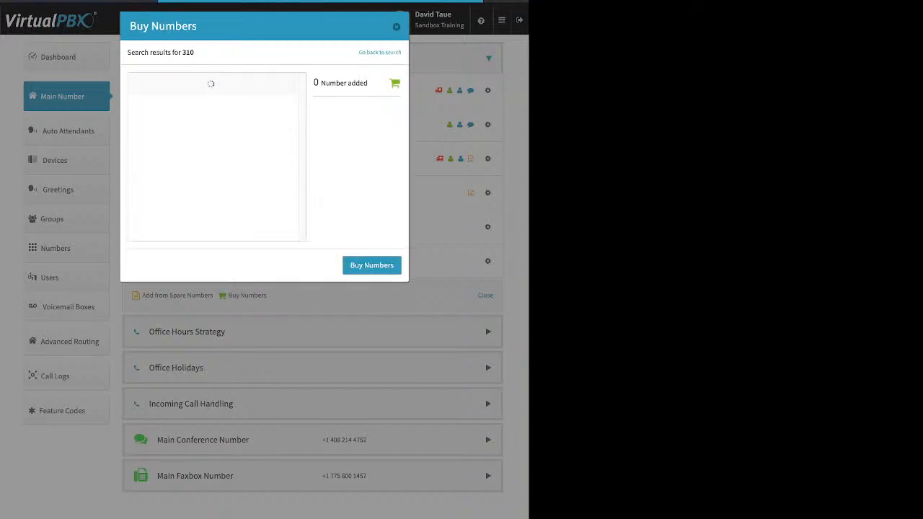
triple_click(214, 92)
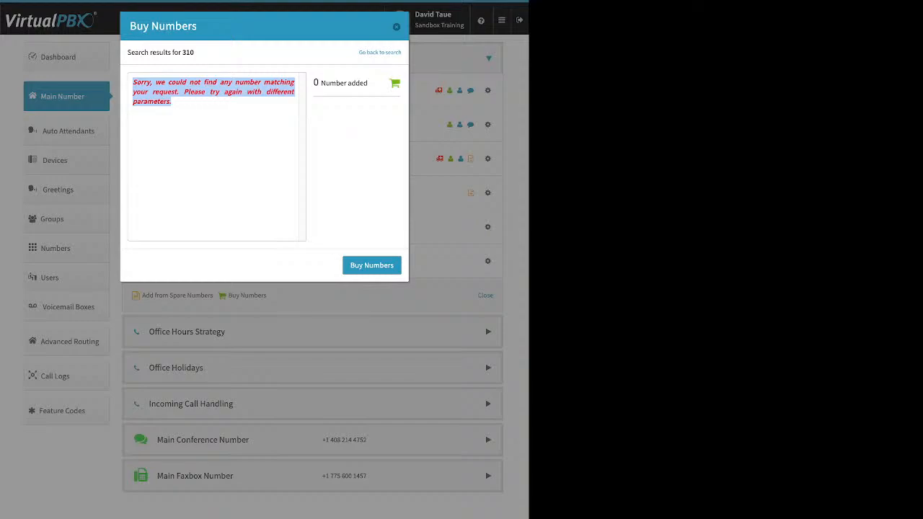
left_click(380, 53)
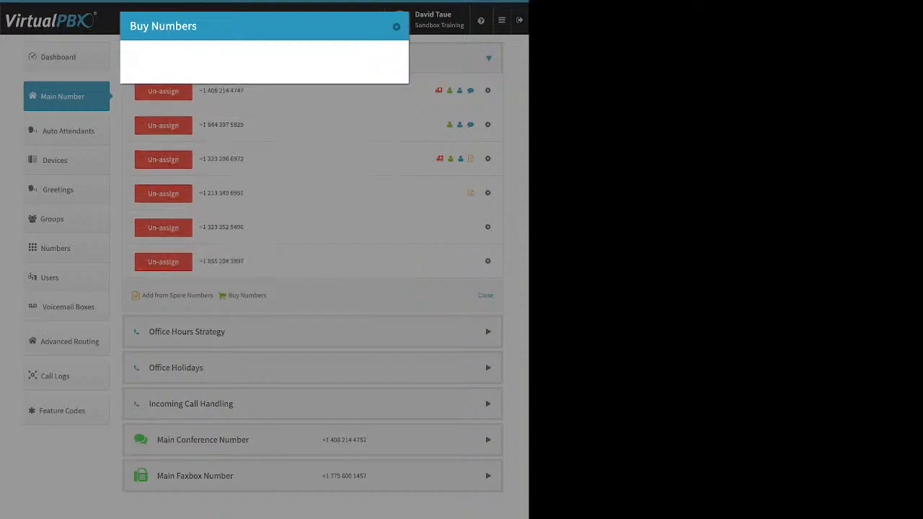
double_click(277, 70)
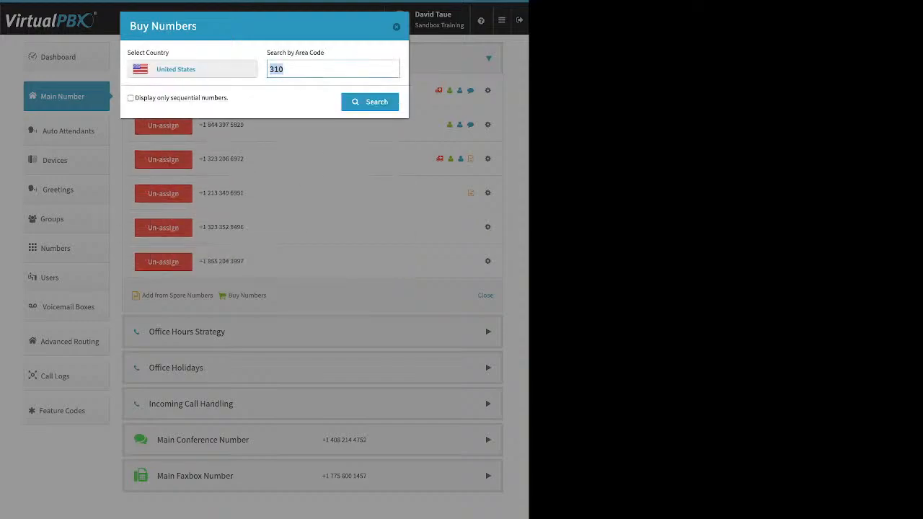
type("424")
key("Return")
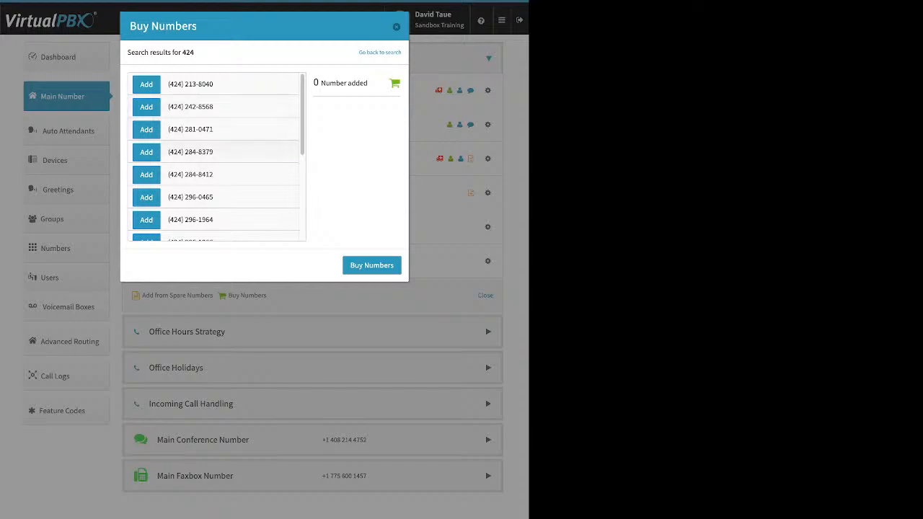
left_click(146, 152)
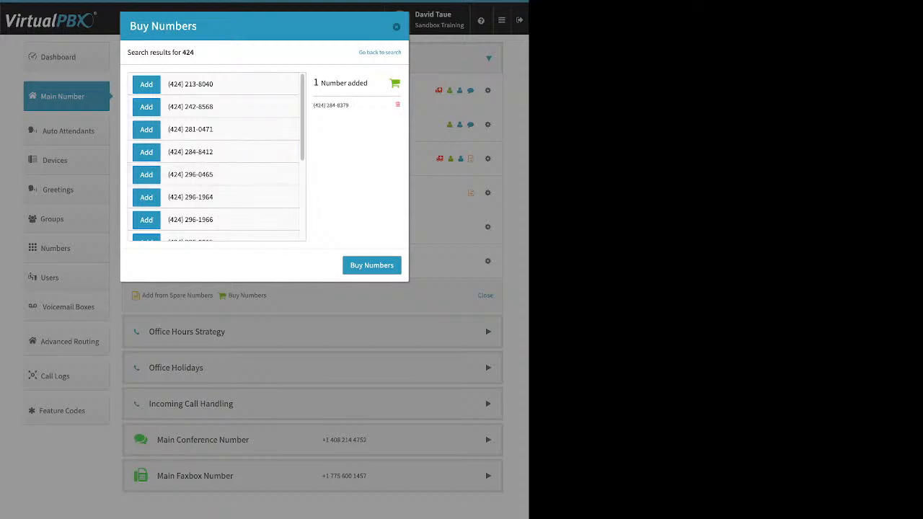
left_click(371, 266)
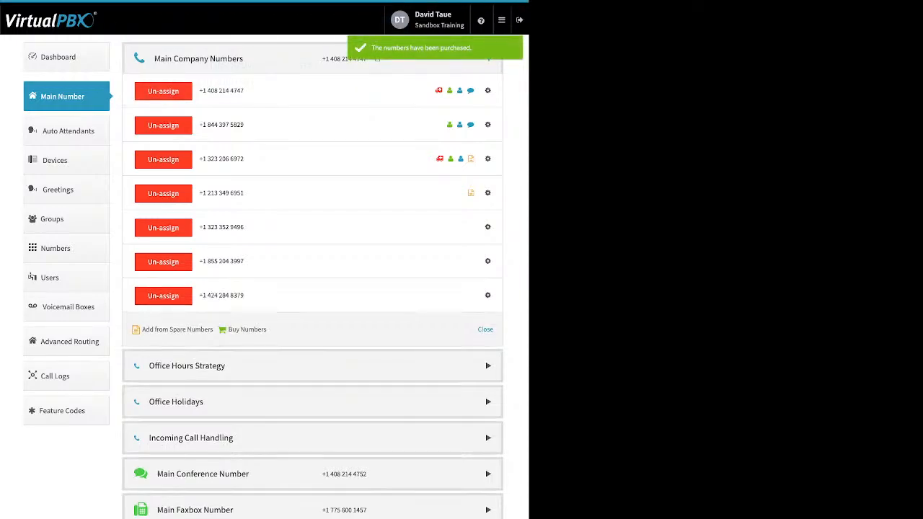
left_click(488, 295)
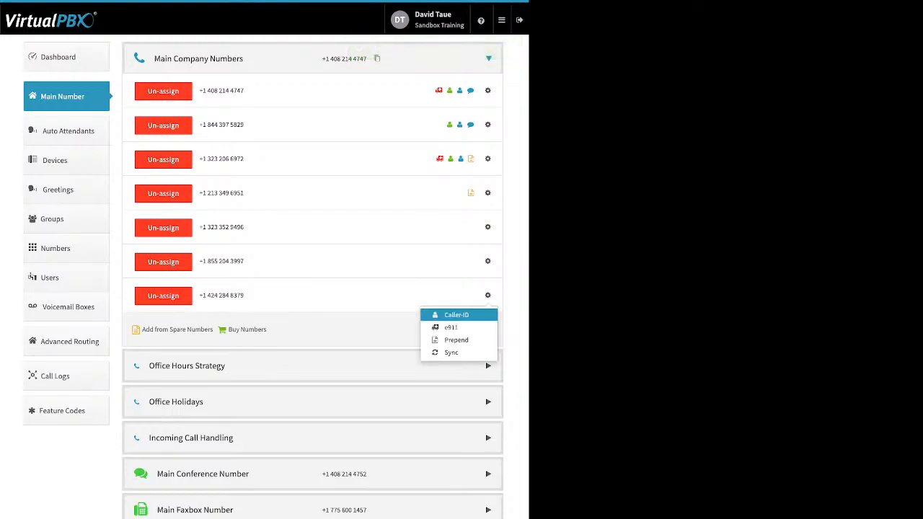
left_click(457, 314)
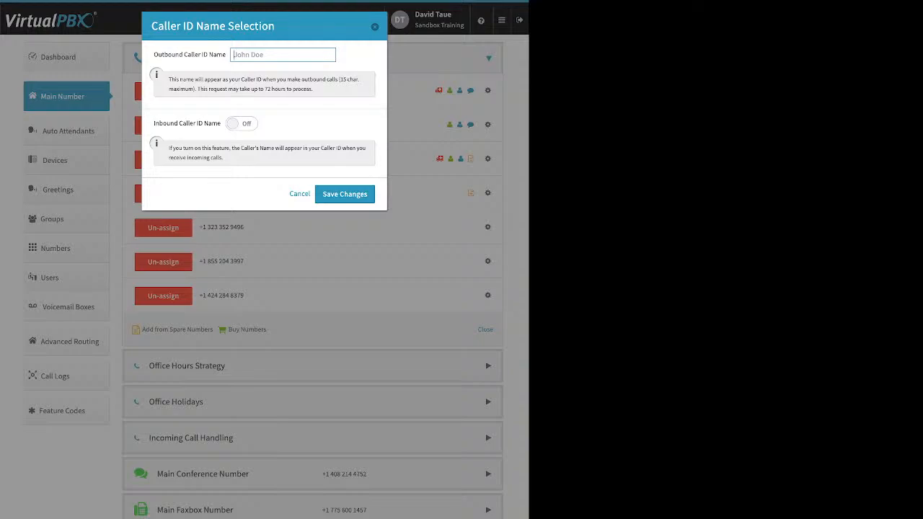
left_click(241, 123)
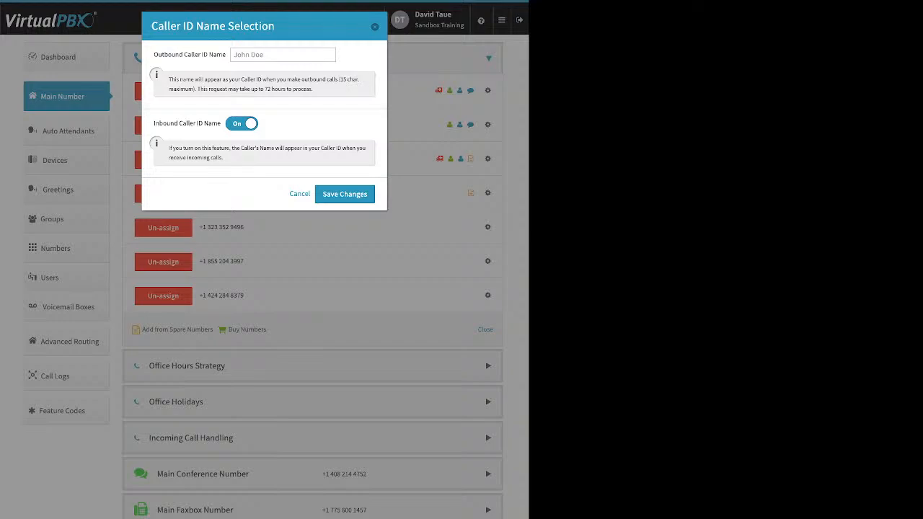
key("Escape")
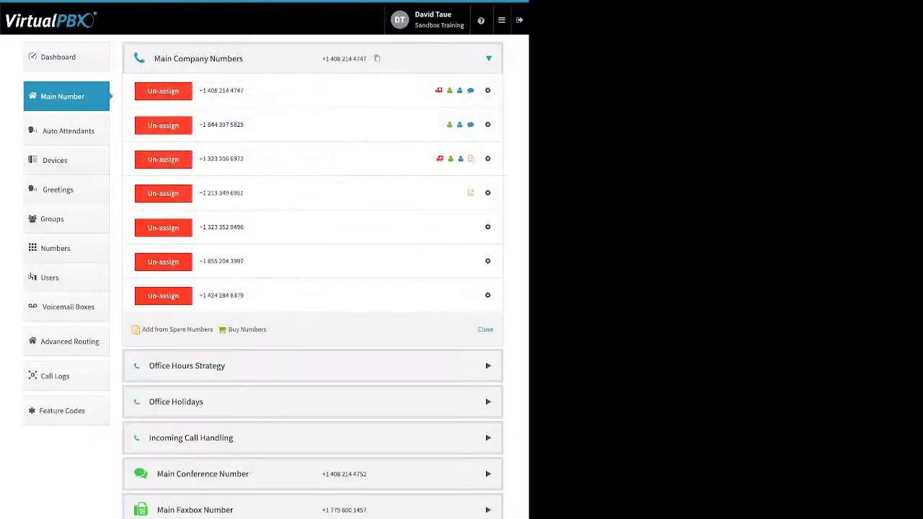
left_click(488, 296)
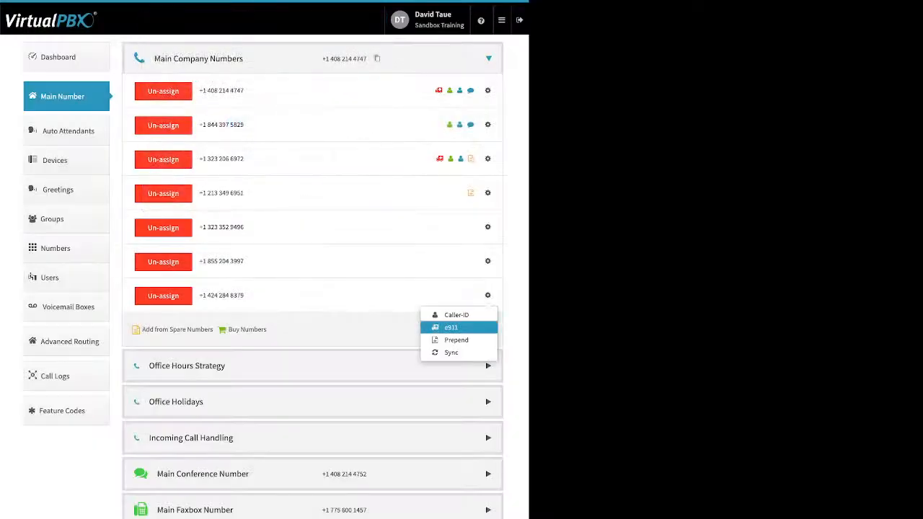
left_click(457, 328)
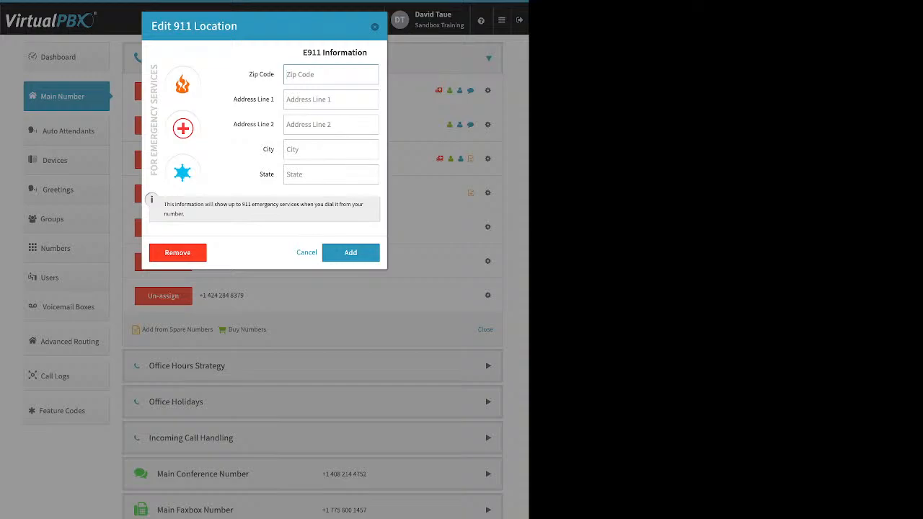
key("Escape")
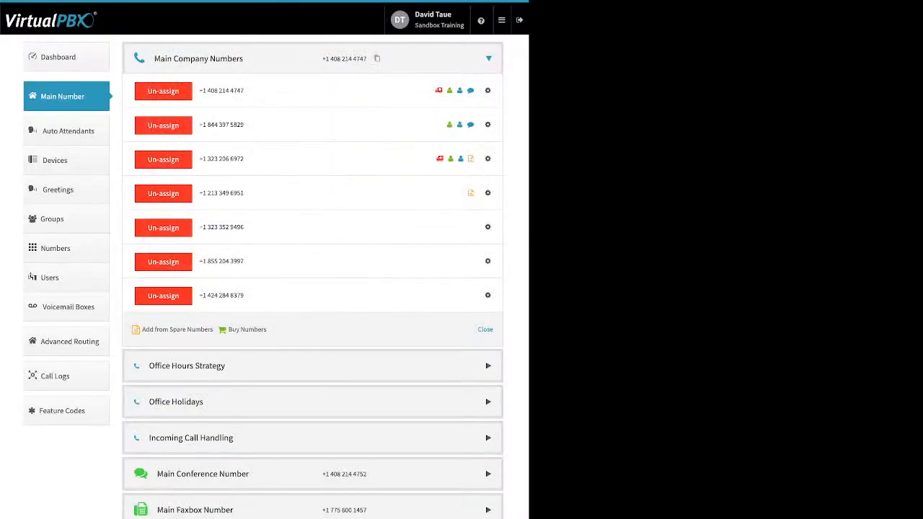
left_click(488, 296)
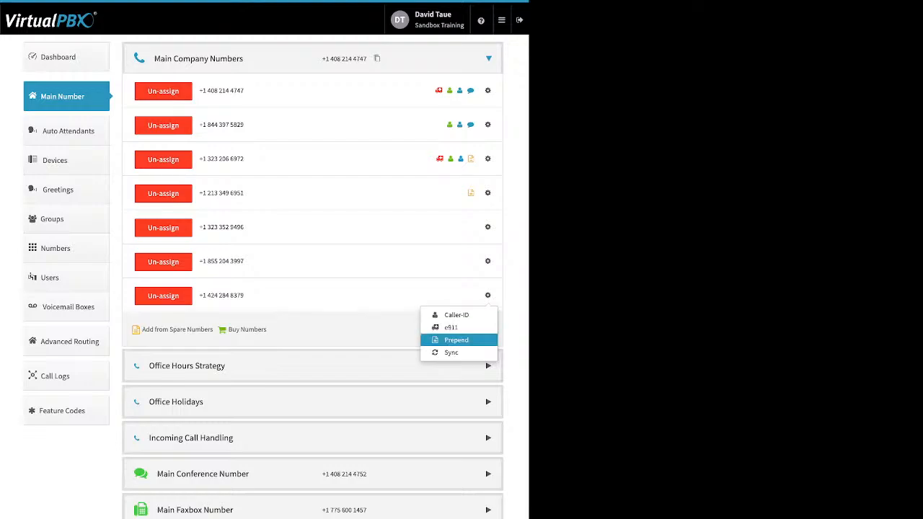
left_click(456, 340)
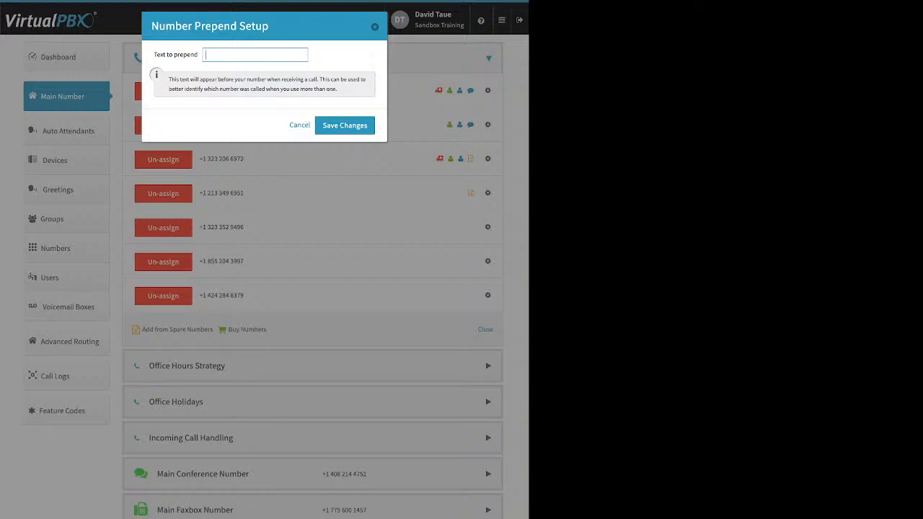
type("Los Angeles")
left_click(345, 126)
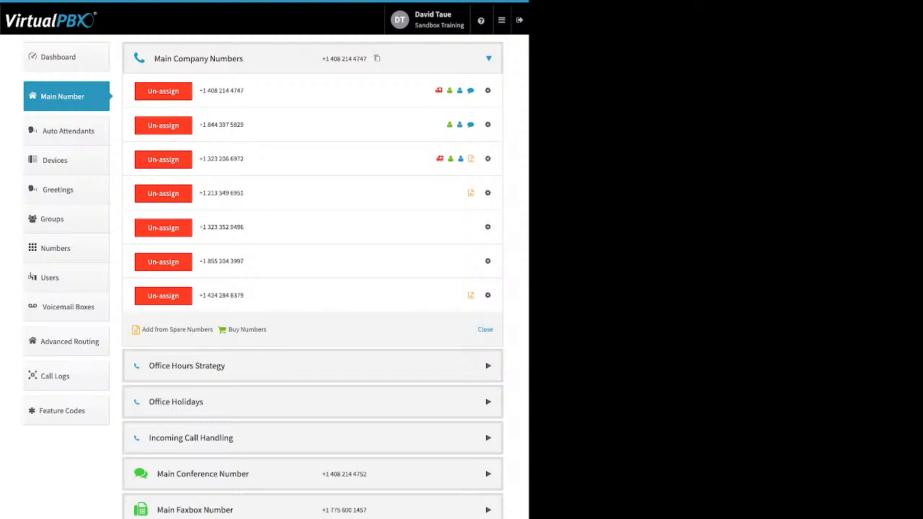
left_click(163, 262)
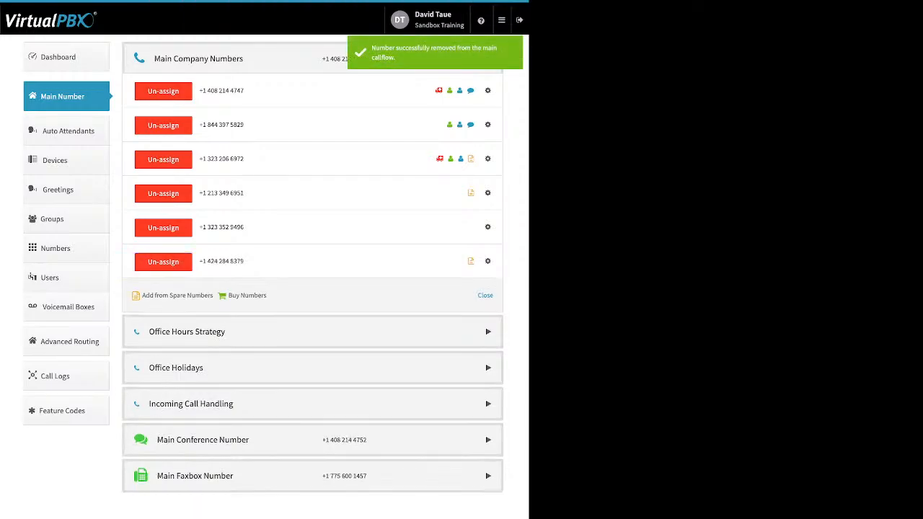
left_click(163, 262)
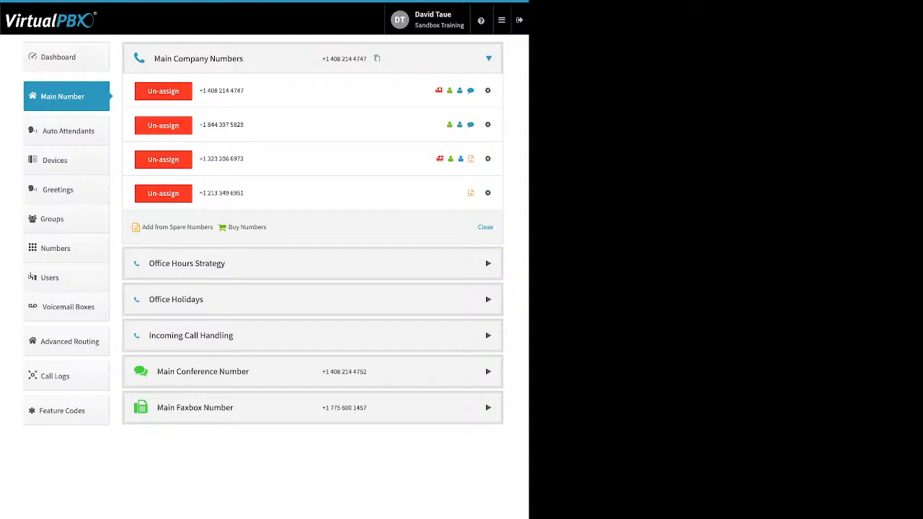
left_click(312, 263)
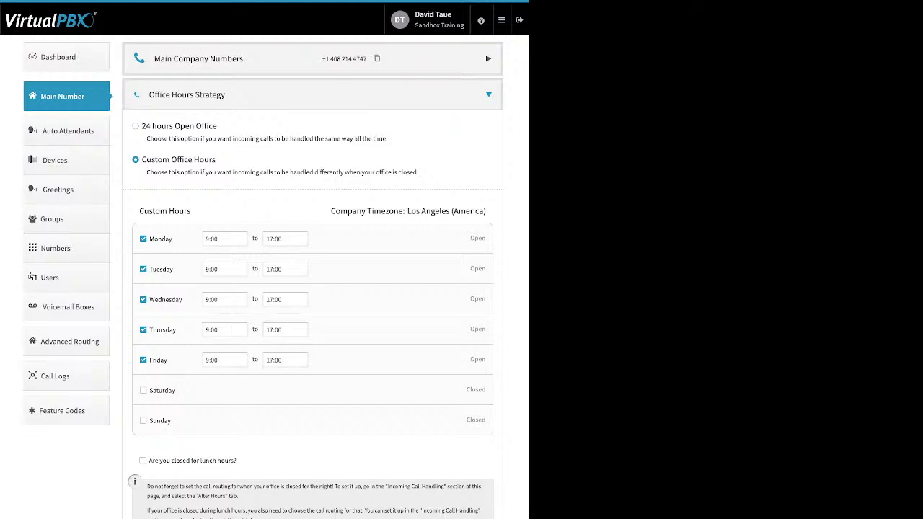
Keep Custom Office Hours at weekdays 9:00–17:00 with the lunch-hour closure left off
triple_click(178, 160)
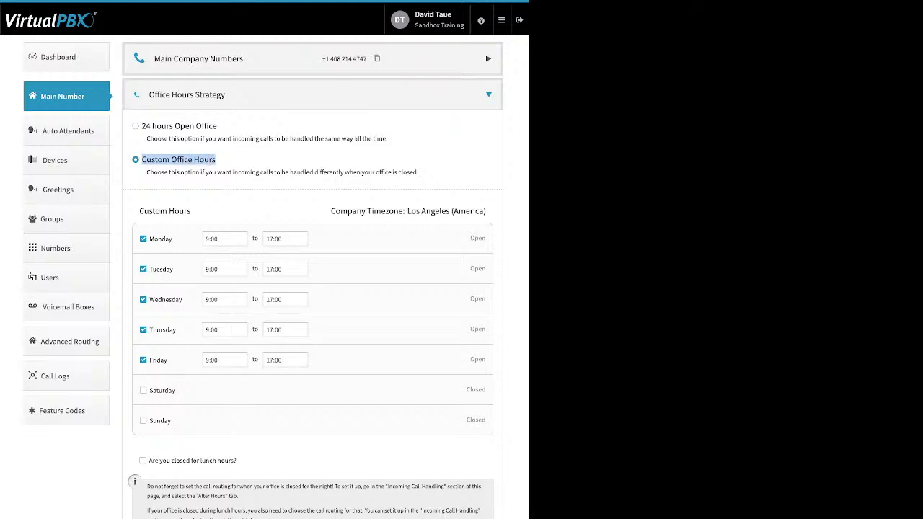
left_click_drag(174, 239, 149, 238)
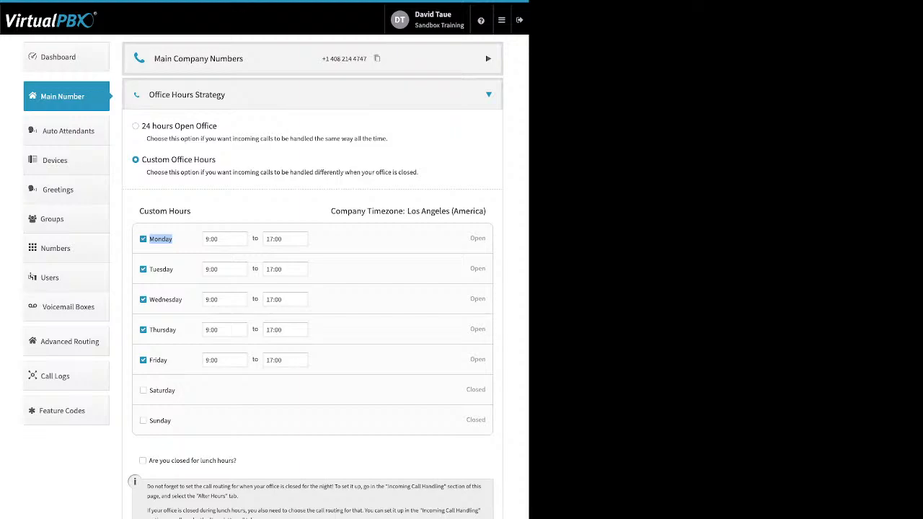
left_click(223, 238)
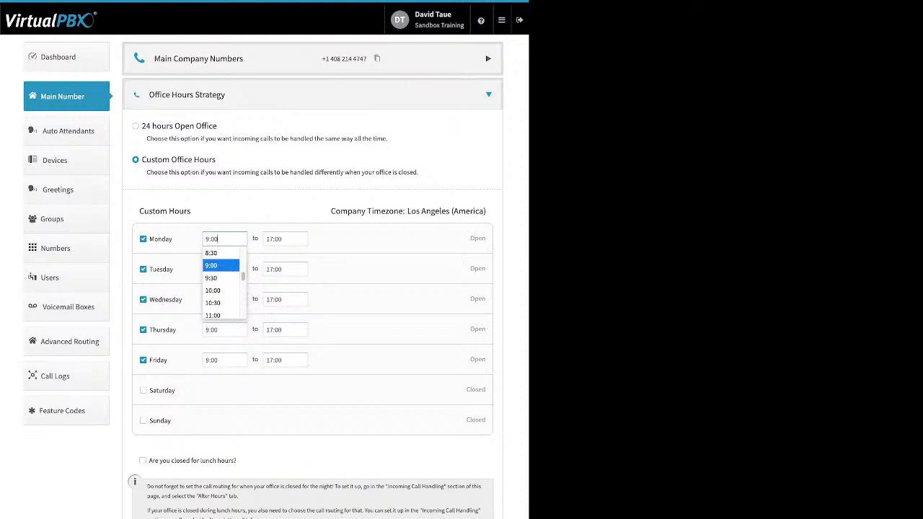
left_click(267, 239)
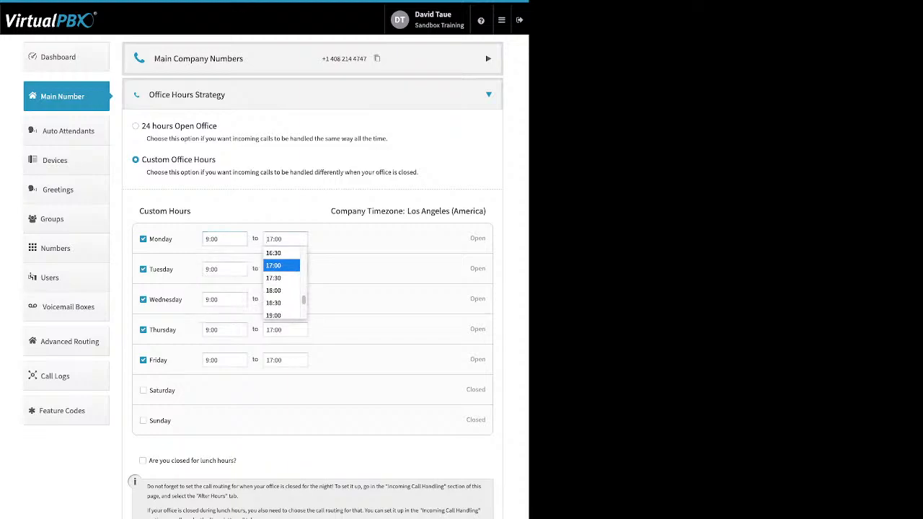
left_click(280, 266)
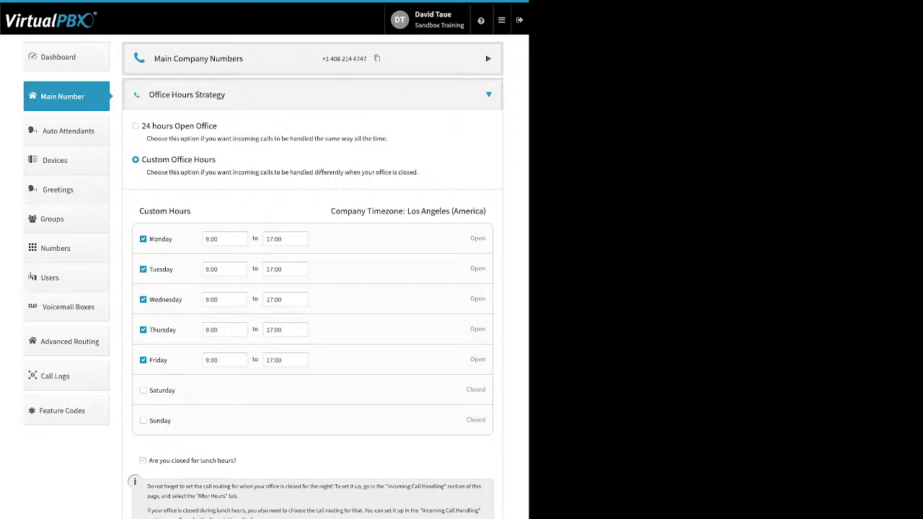
left_click(143, 460)
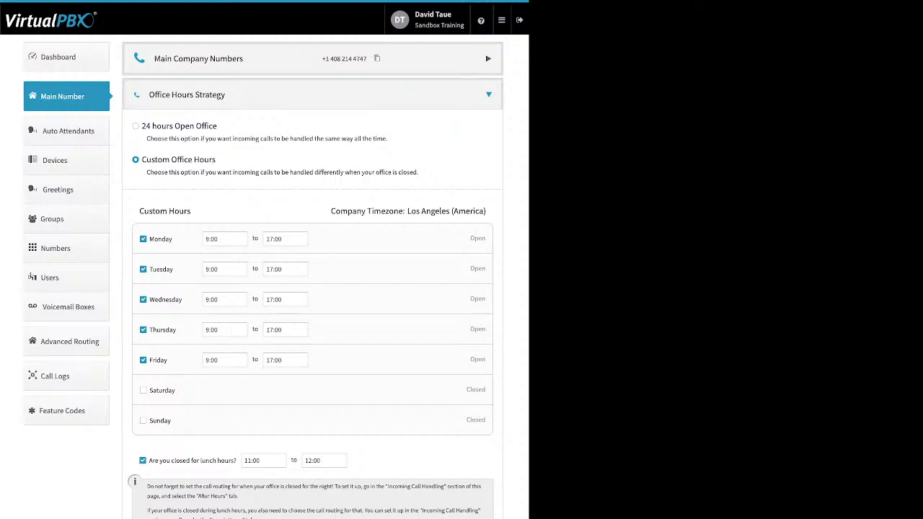
left_click(143, 460)
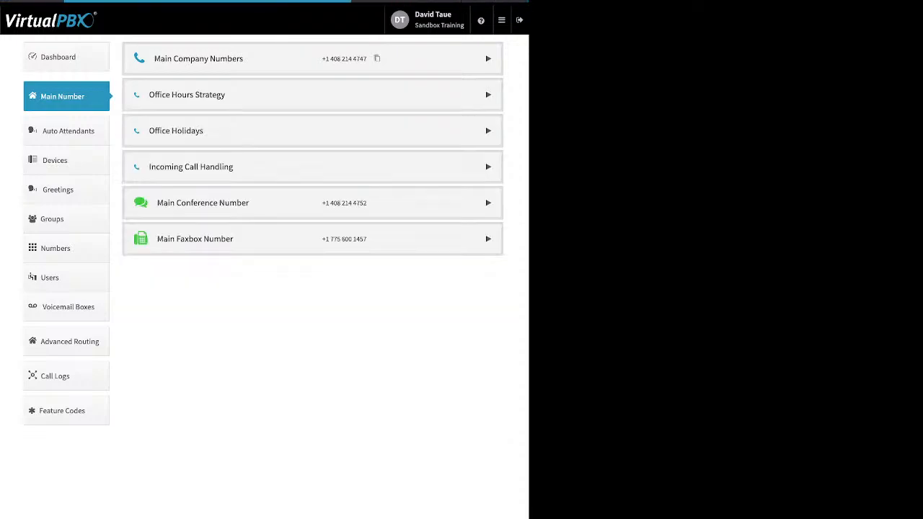
Expand Office Holidays and review the holiday types without adding one
left_click(312, 131)
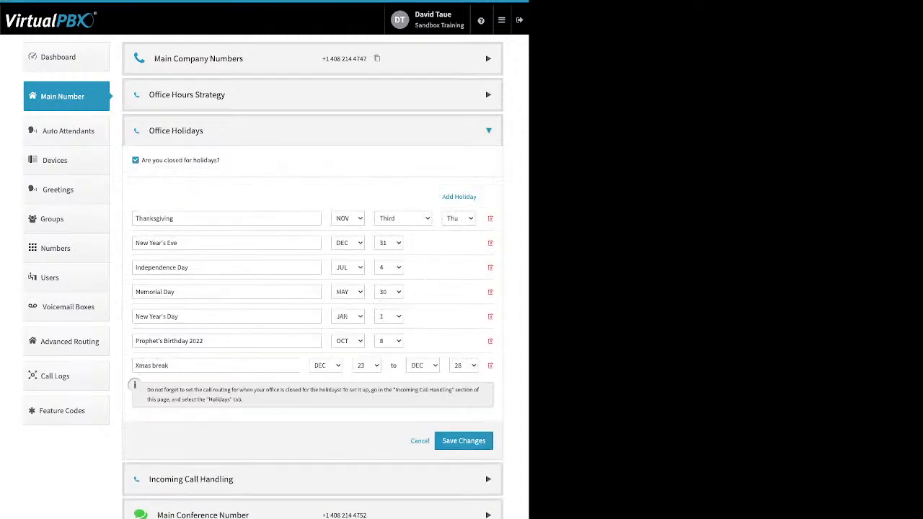
left_click_drag(220, 160, 145, 160)
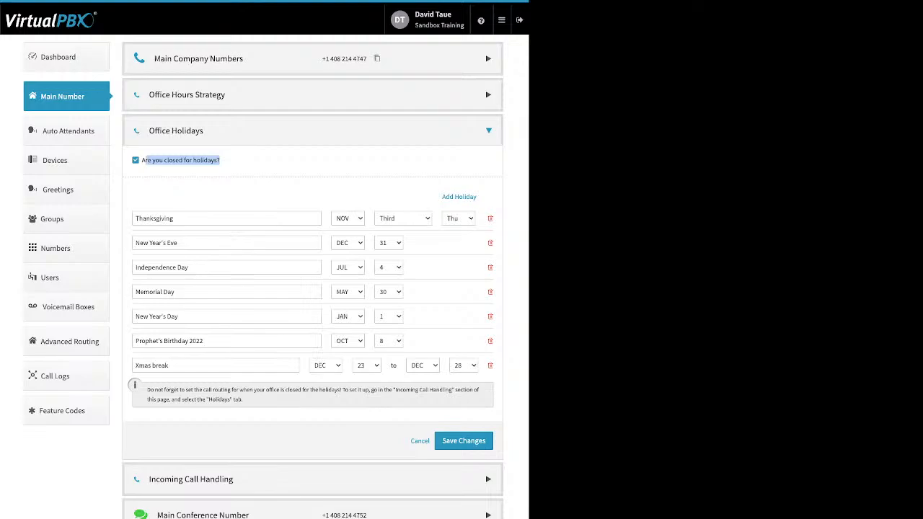
left_click(253, 167)
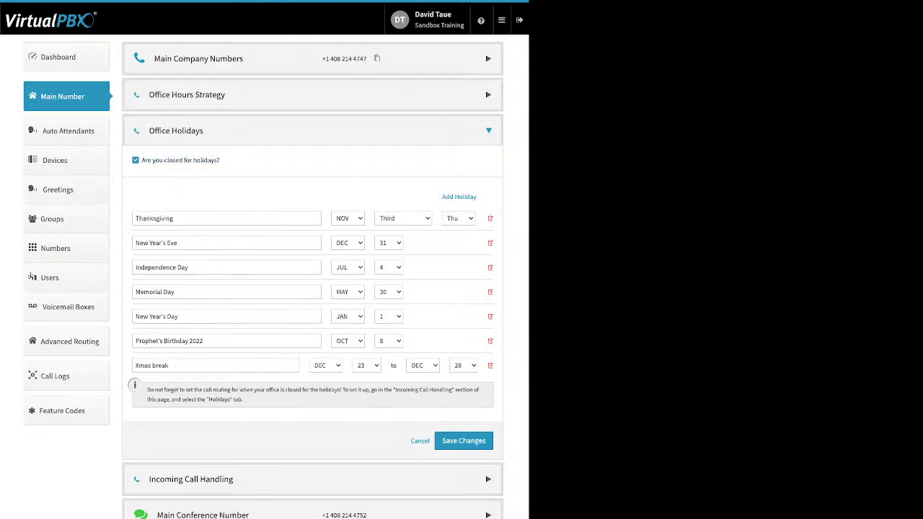
left_click_drag(441, 196, 476, 196)
left_click(468, 197)
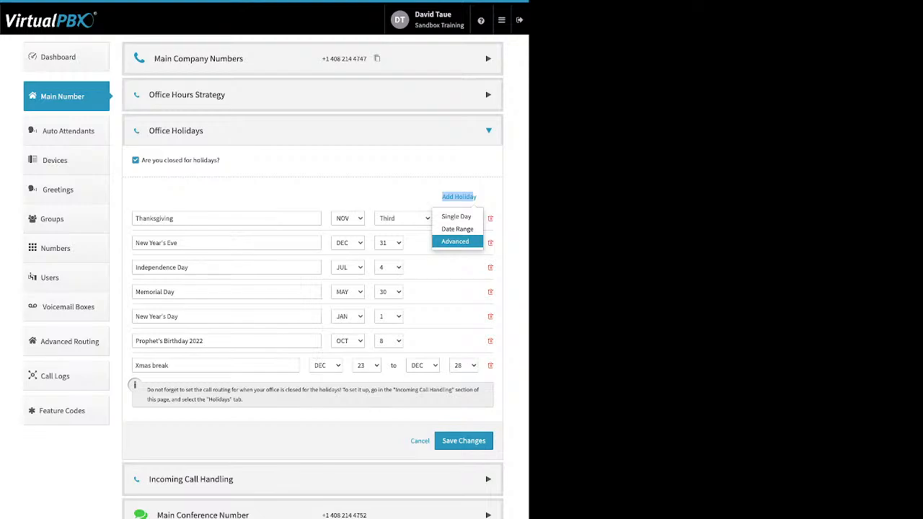
left_click(390, 189)
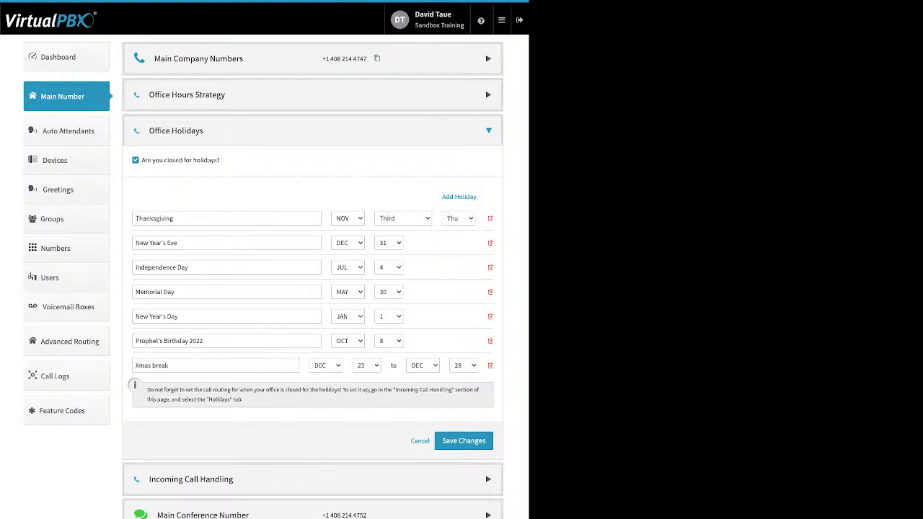
Review the holiday names, save the list, and start deleting Prophet's Birthday 2022
triple_click(156, 243)
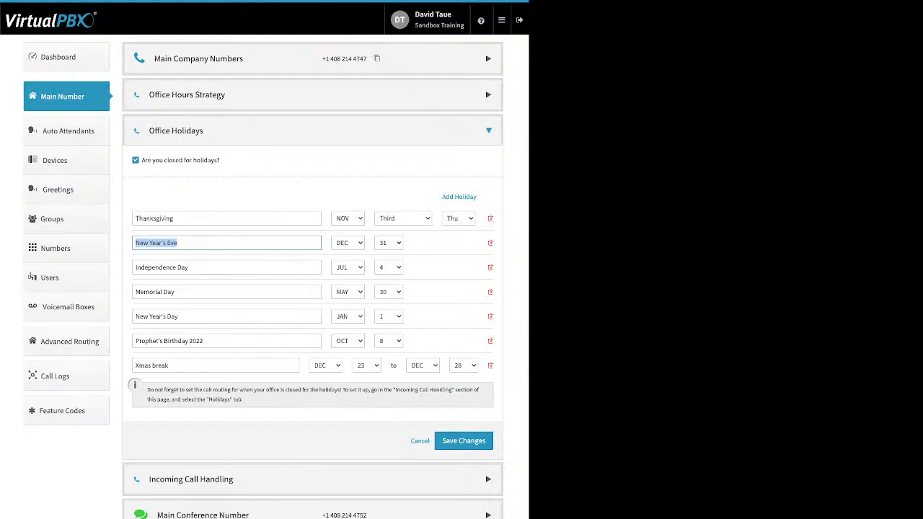
left_click(209, 341)
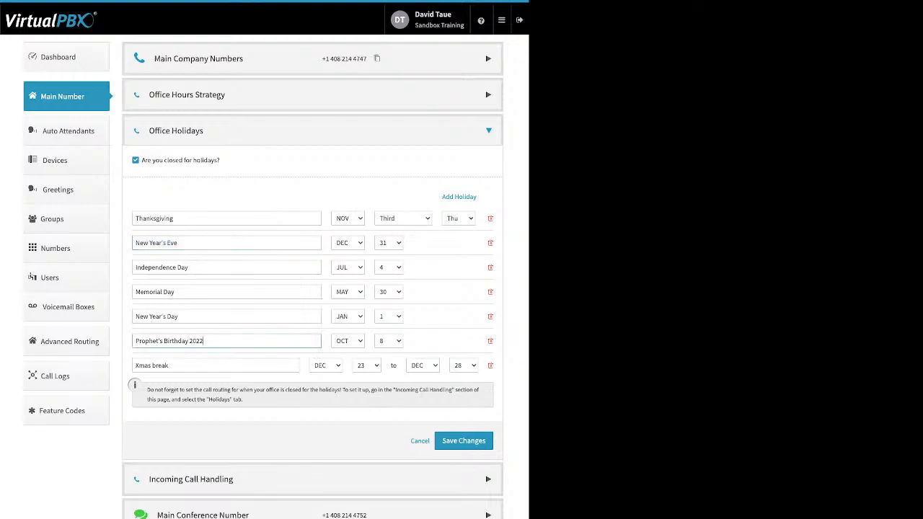
key("Tab")
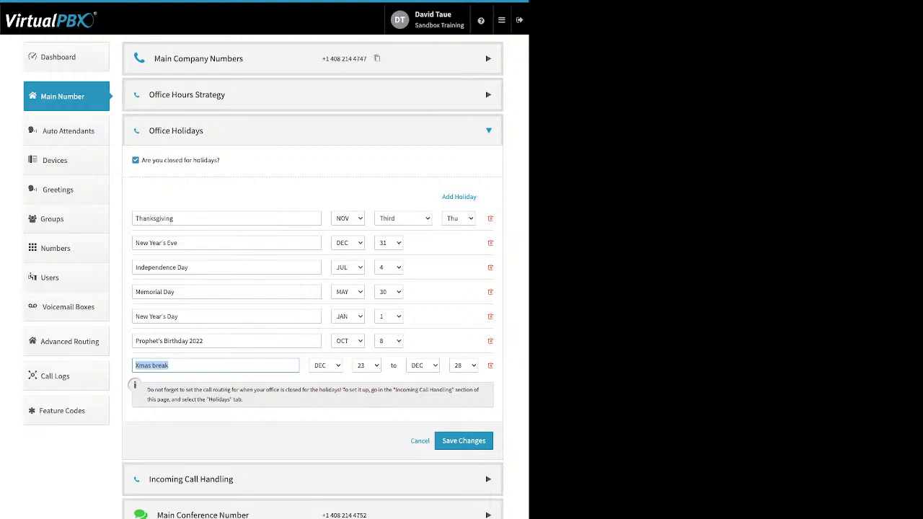
left_click_drag(178, 219, 134, 219)
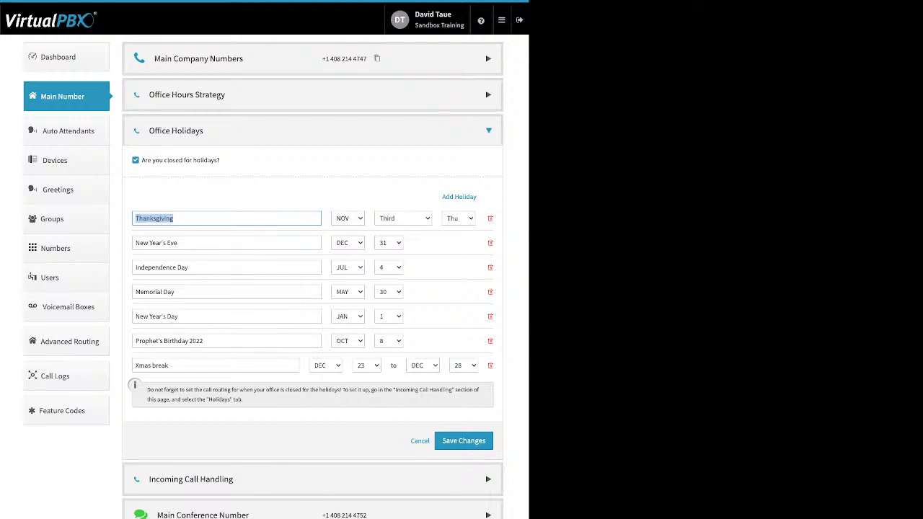
left_click(464, 441)
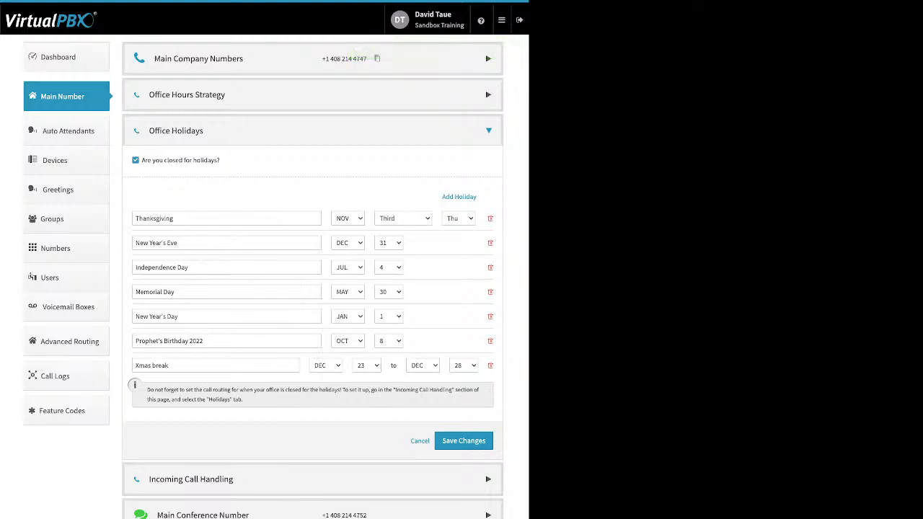
left_click(490, 366)
Confirm deleting Prophet's Birthday 2022 and expand Incoming Call Handling
left_click(319, 116)
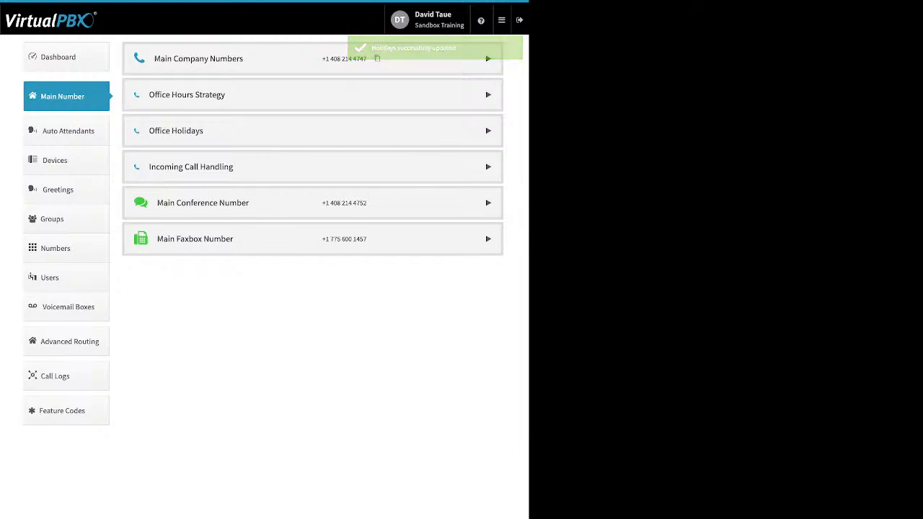
left_click(312, 166)
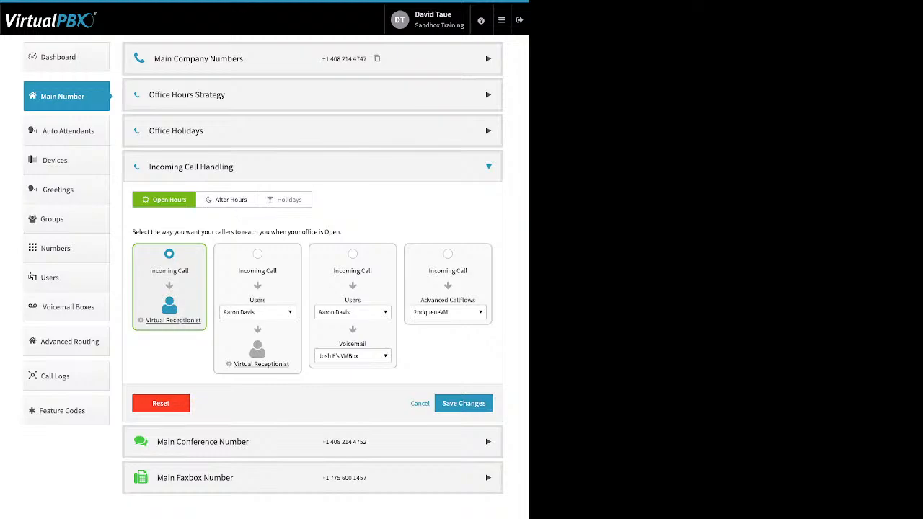
Compare Open Hours, After Hours and Holidays routing, then open the Open Hours Virtual Receptionist
left_click(227, 200)
left_click(284, 200)
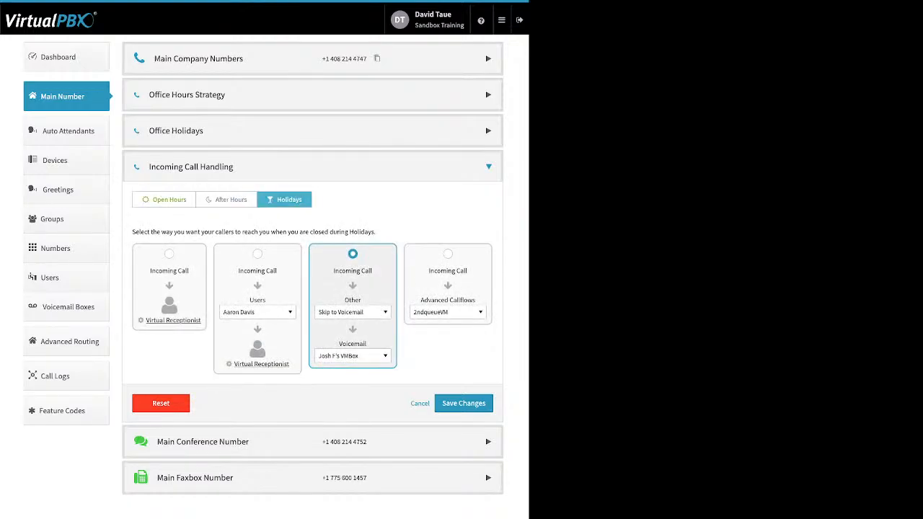
left_click(165, 200)
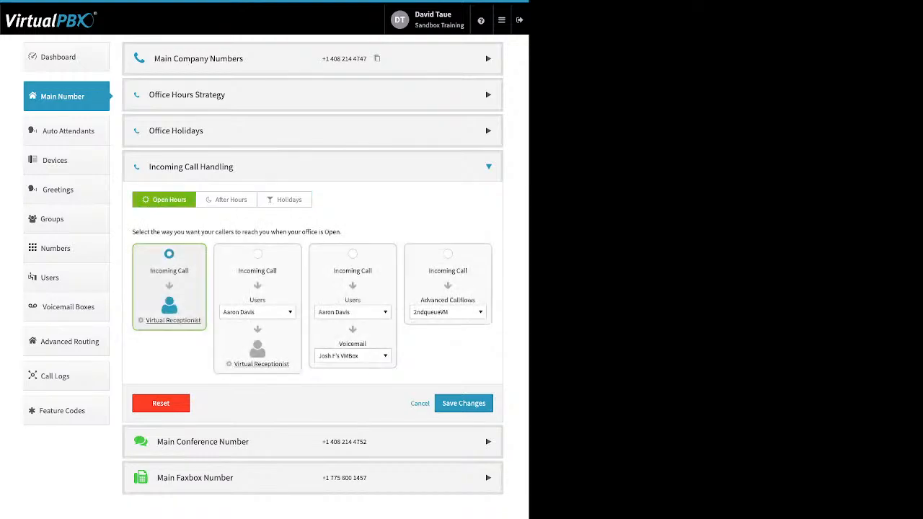
left_click(284, 199)
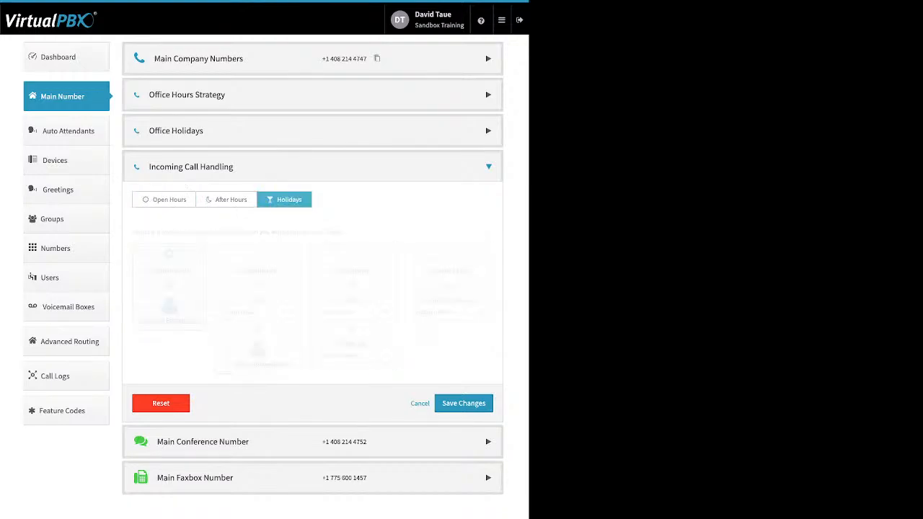
left_click(164, 200)
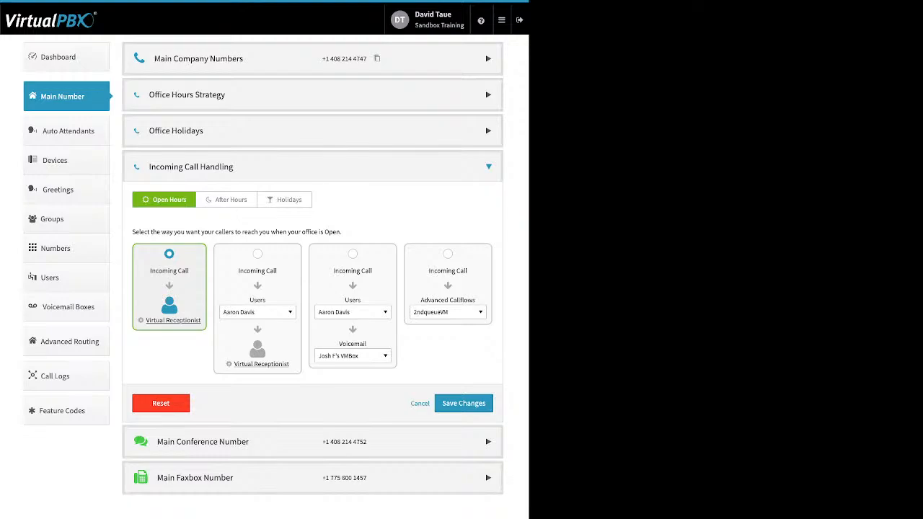
left_click(173, 320)
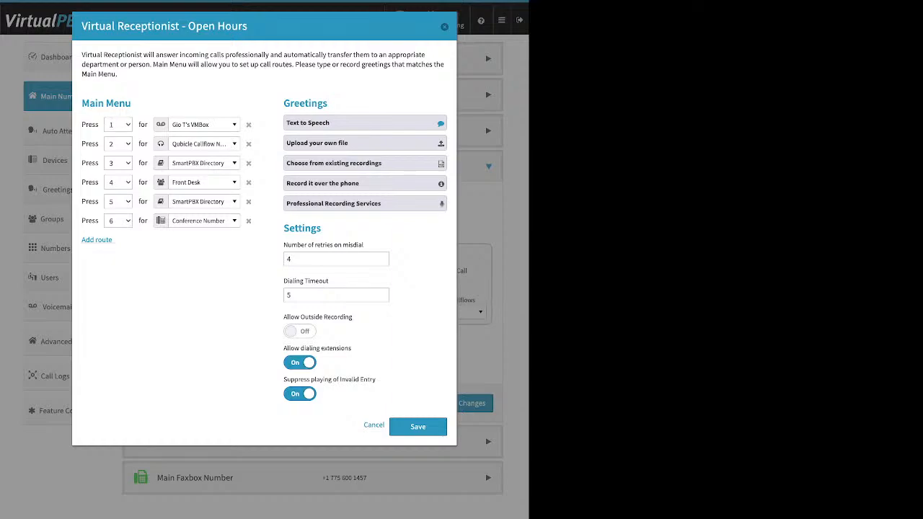
Add a seventh Main Menu route sending the Default key to SmartPBX Directory
left_click_drag(114, 240, 81, 240)
left_click(96, 240)
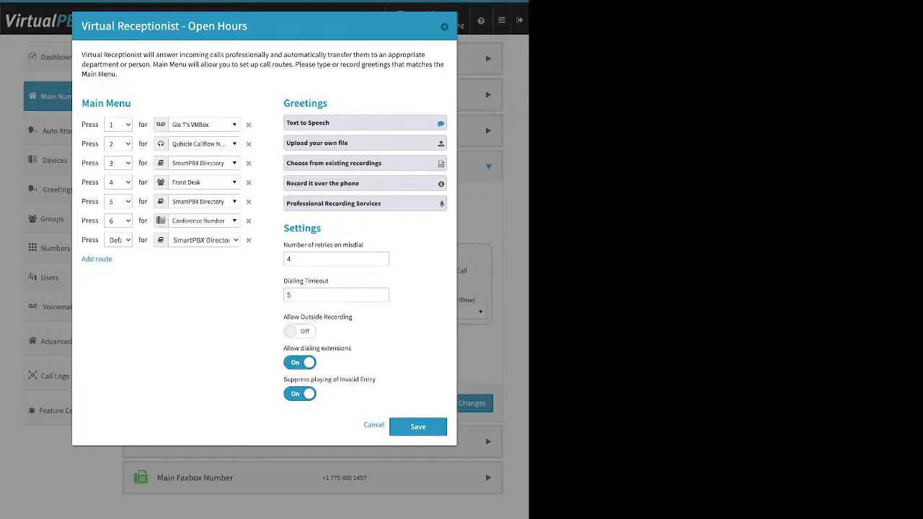
left_click(204, 125)
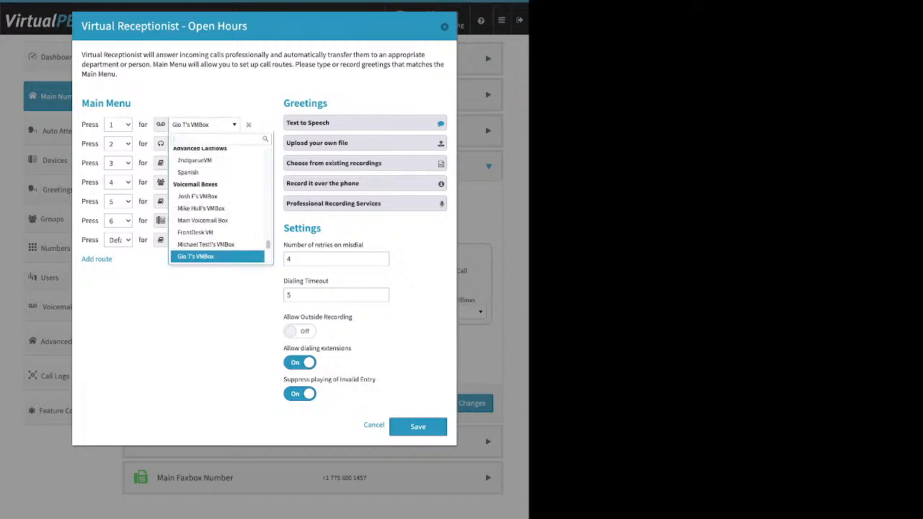
scroll(216, 234, "up", 20)
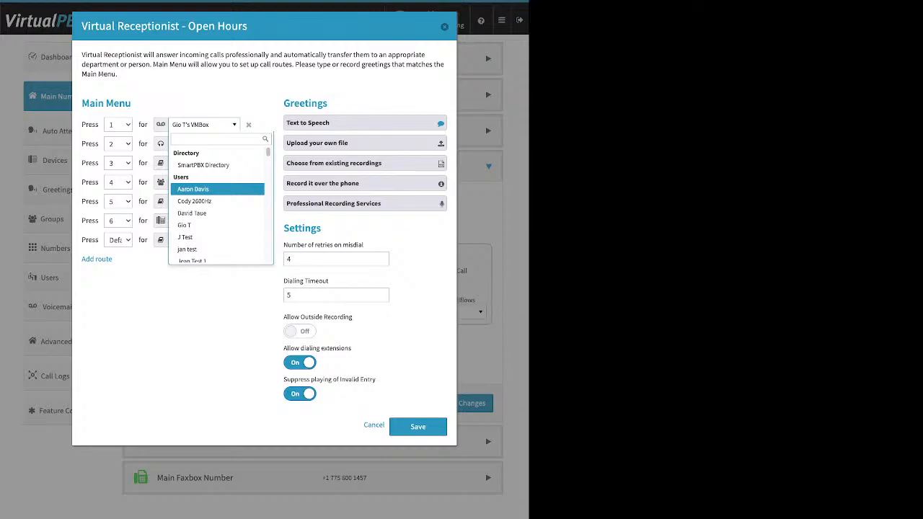
scroll(216, 193, "down", 6)
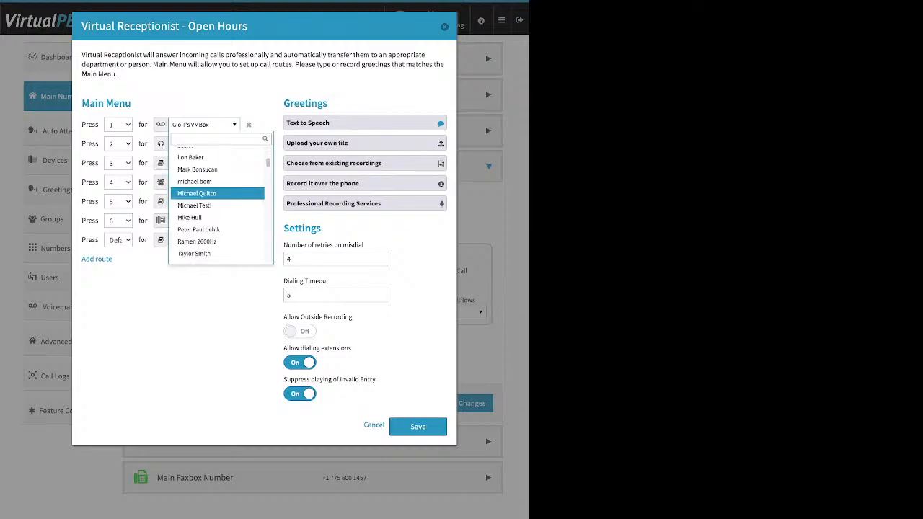
scroll(217, 192, "down", 1)
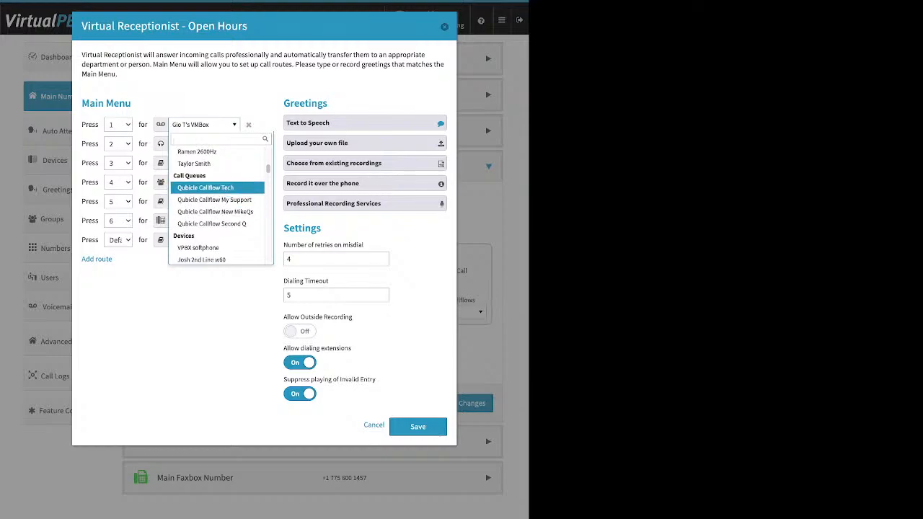
scroll(217, 197, "down", 5)
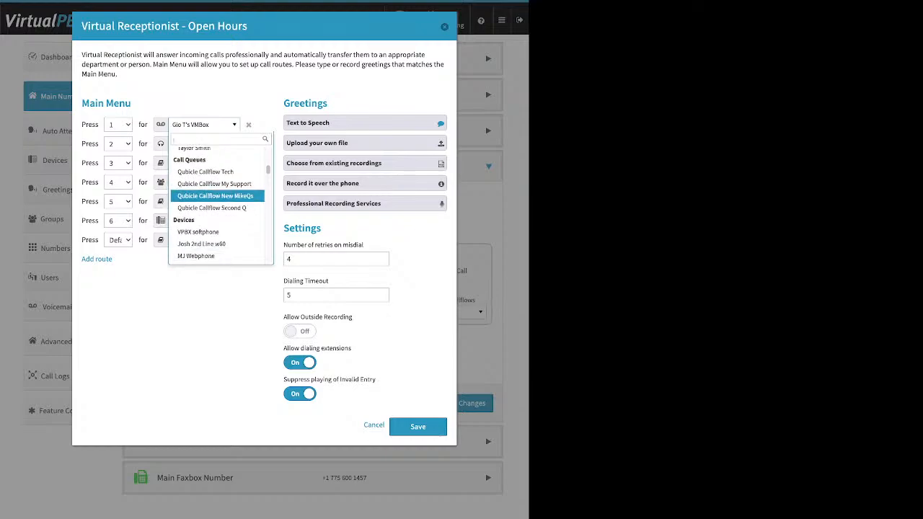
scroll(216, 199, "down", 2)
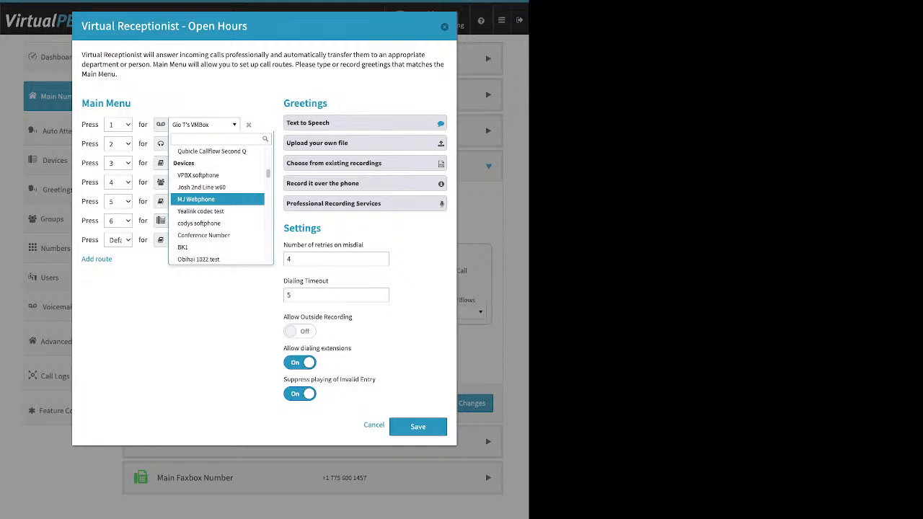
scroll(216, 196, "down", 3)
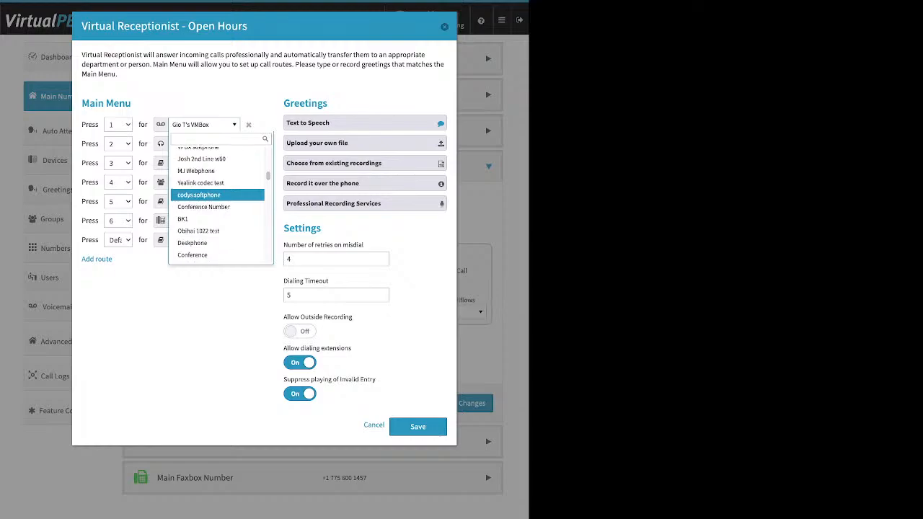
scroll(216, 196, "down", 3)
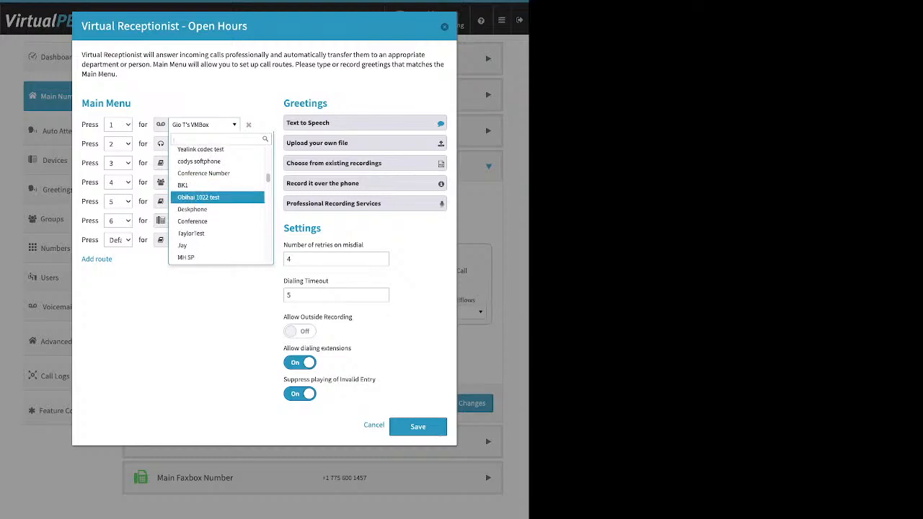
scroll(217, 196, "down", 2)
scroll(216, 196, "down", 4)
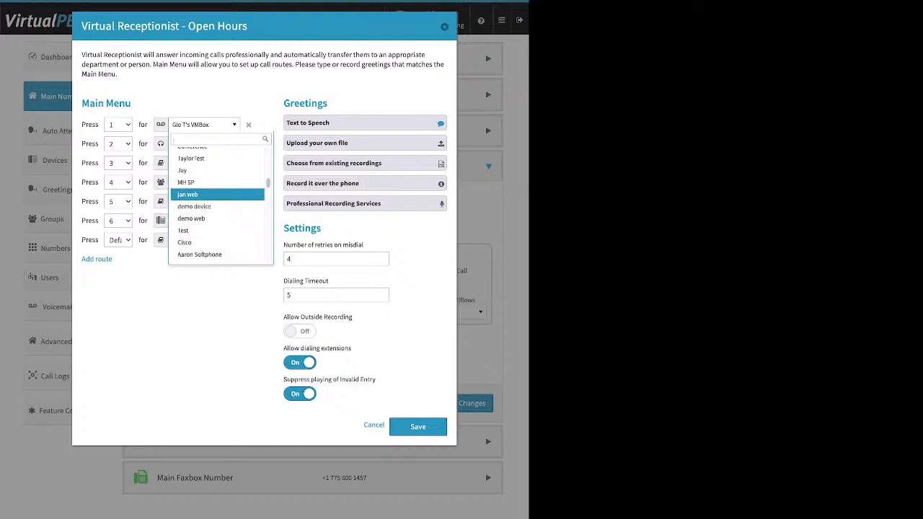
scroll(216, 200, "down", 2)
scroll(216, 200, "down", 3)
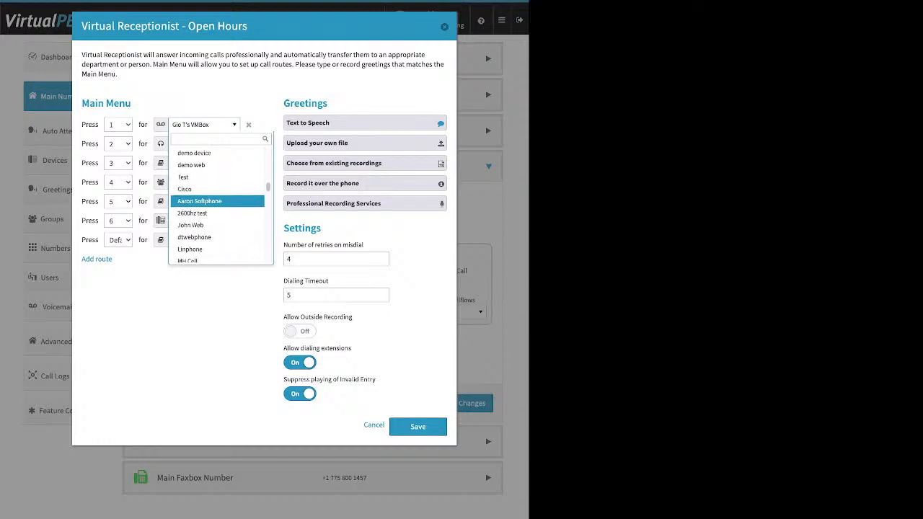
scroll(216, 201, "down", 10)
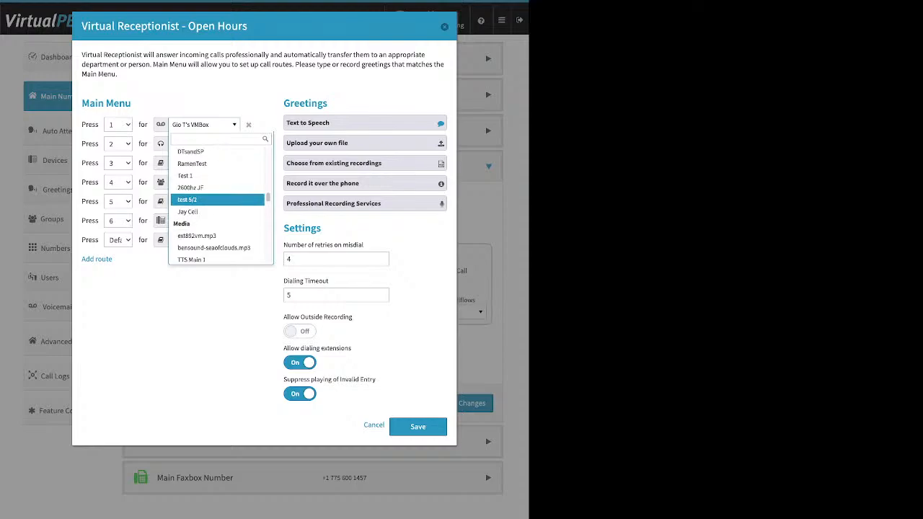
scroll(217, 201, "down", 1)
scroll(216, 201, "down", 2)
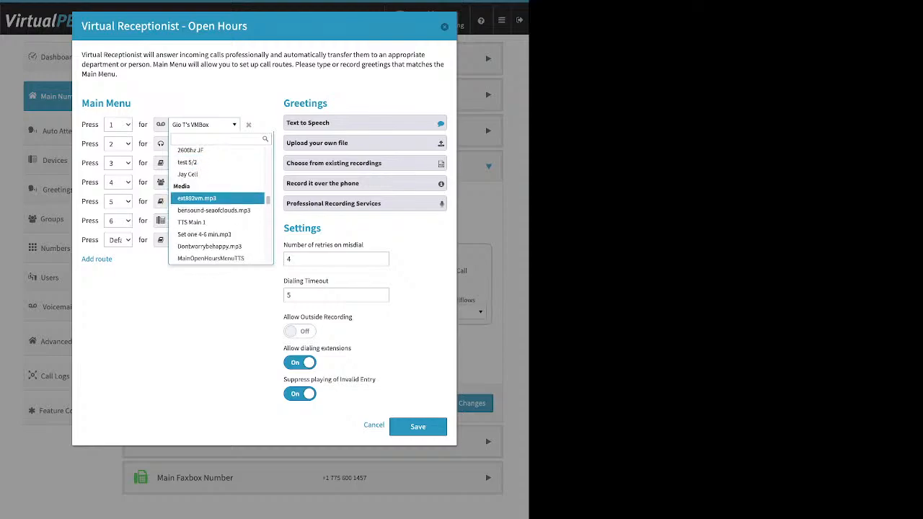
scroll(216, 201, "down", 3)
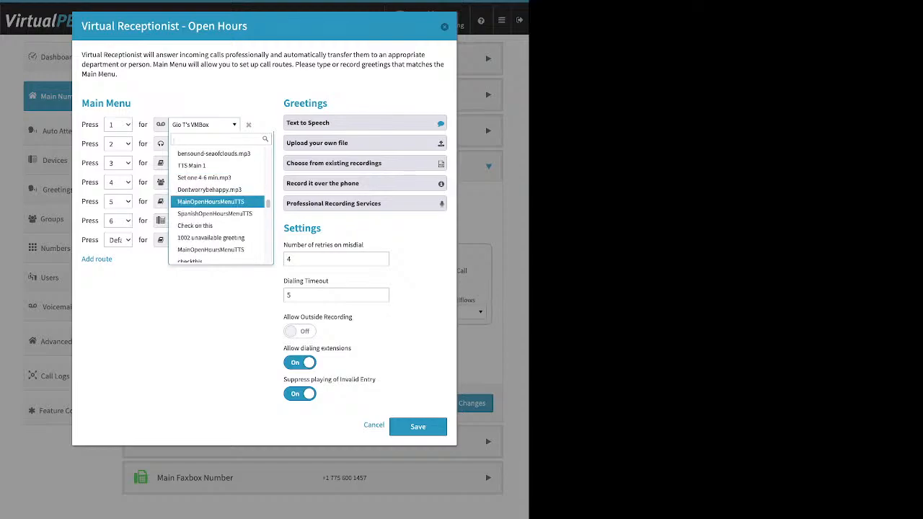
scroll(217, 201, "up", 1)
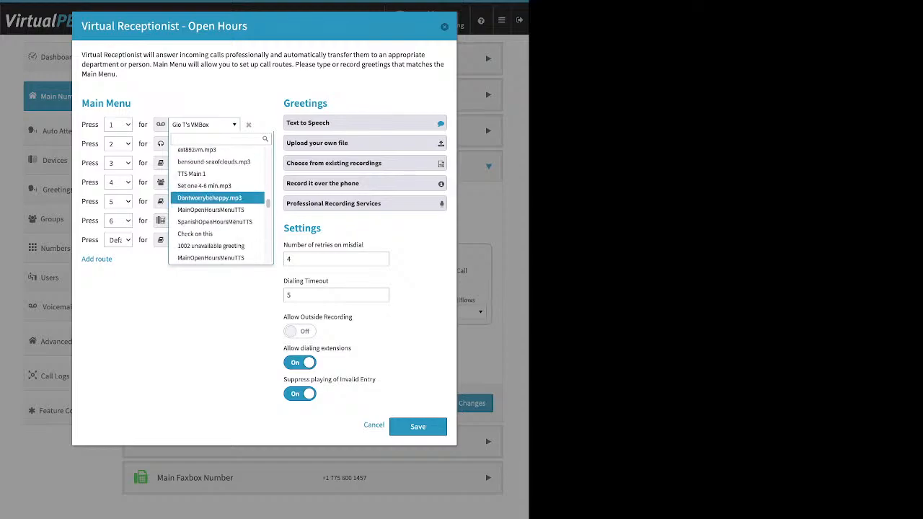
scroll(216, 201, "down", 2)
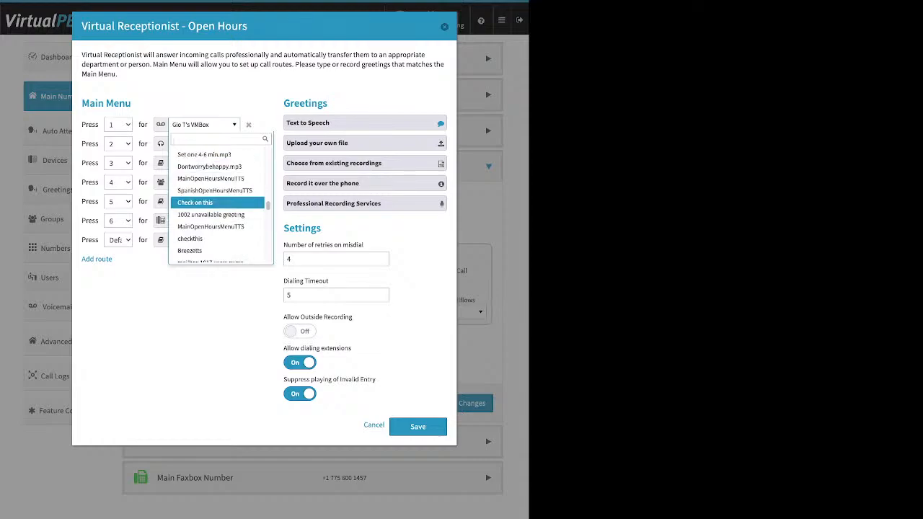
scroll(217, 200, "down", 3)
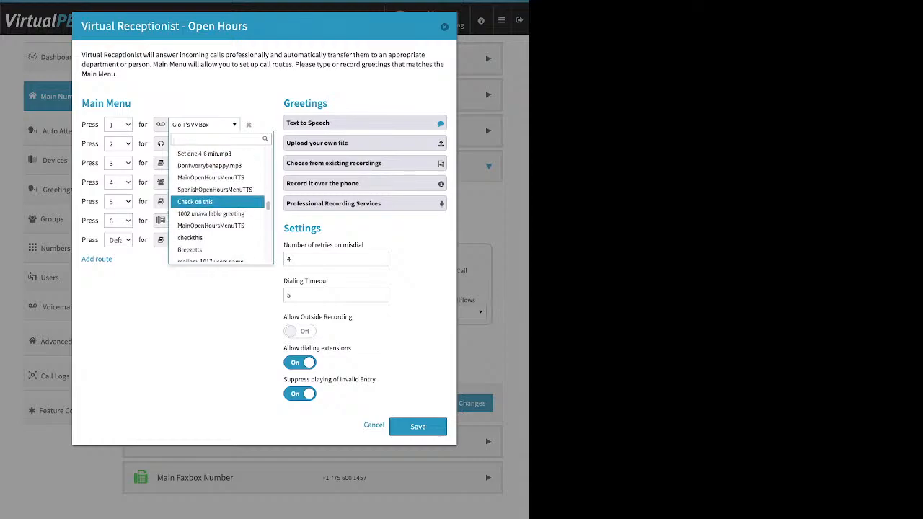
scroll(217, 201, "down", 5)
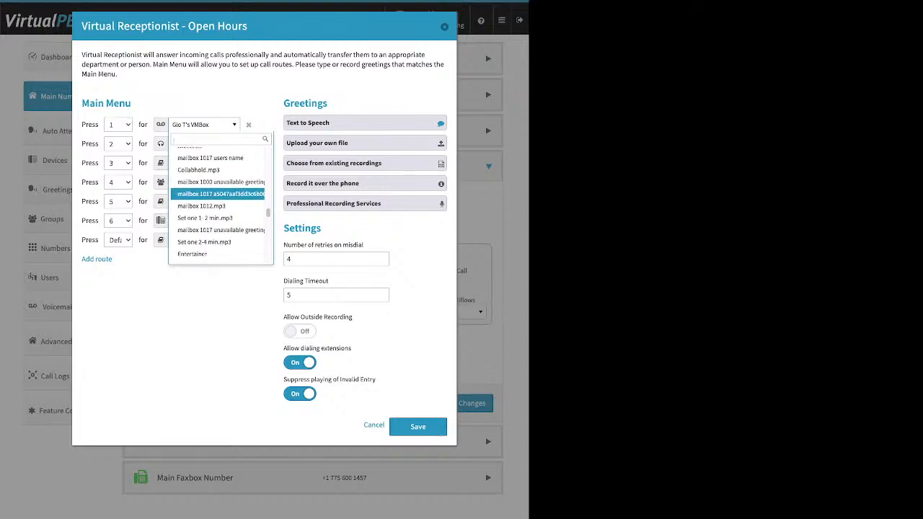
scroll(216, 201, "down", 6)
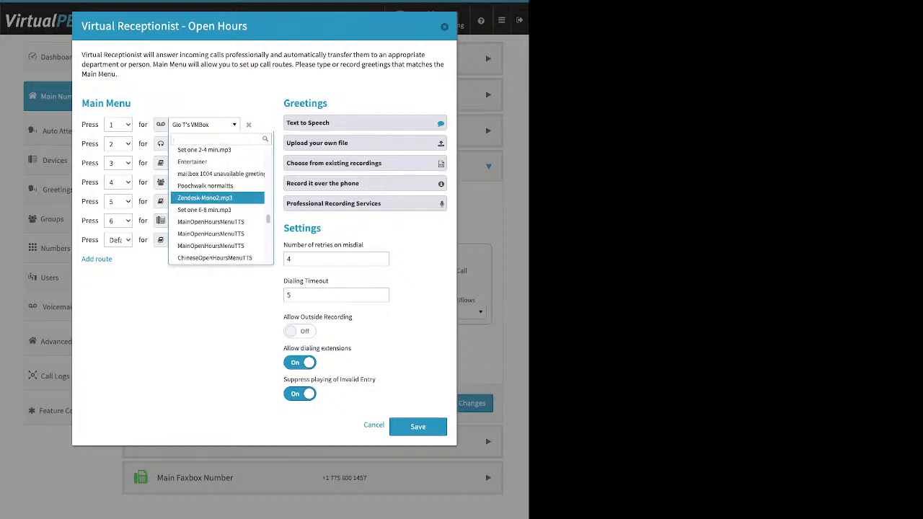
scroll(216, 200, "down", 6)
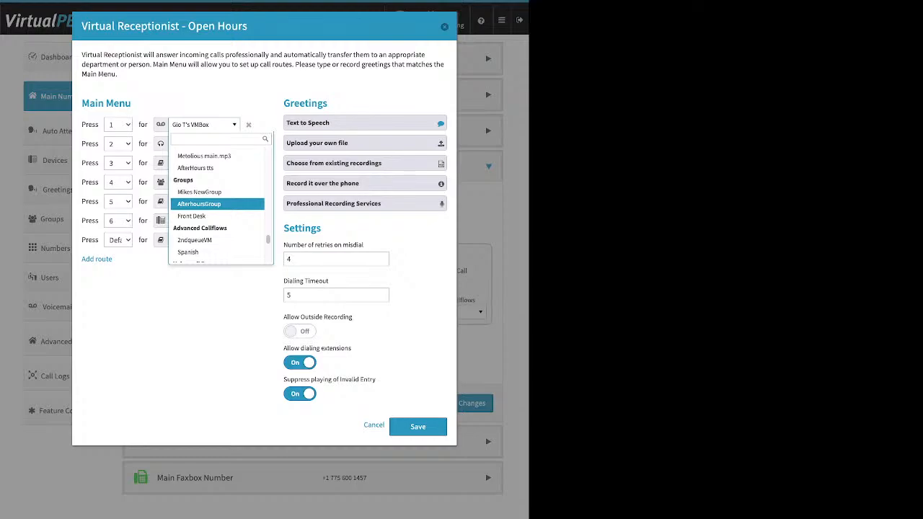
scroll(216, 202, "down", 1)
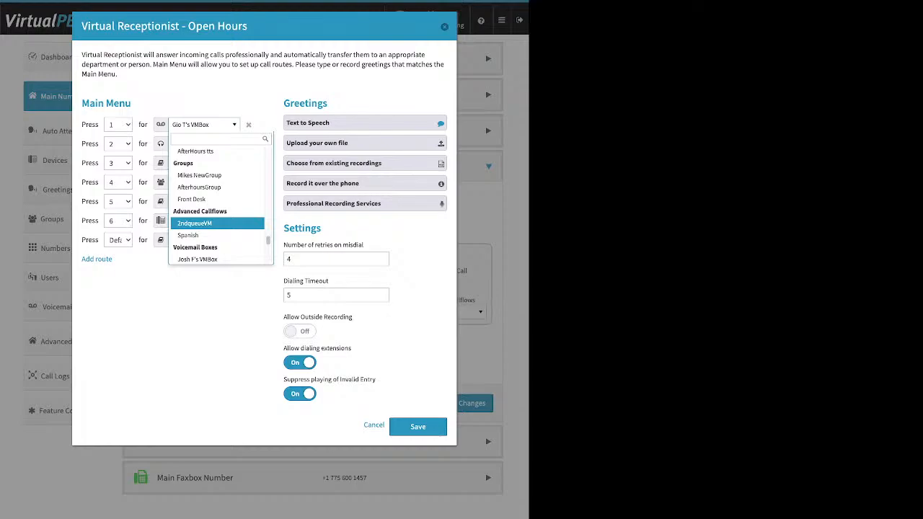
scroll(217, 202, "down", 1)
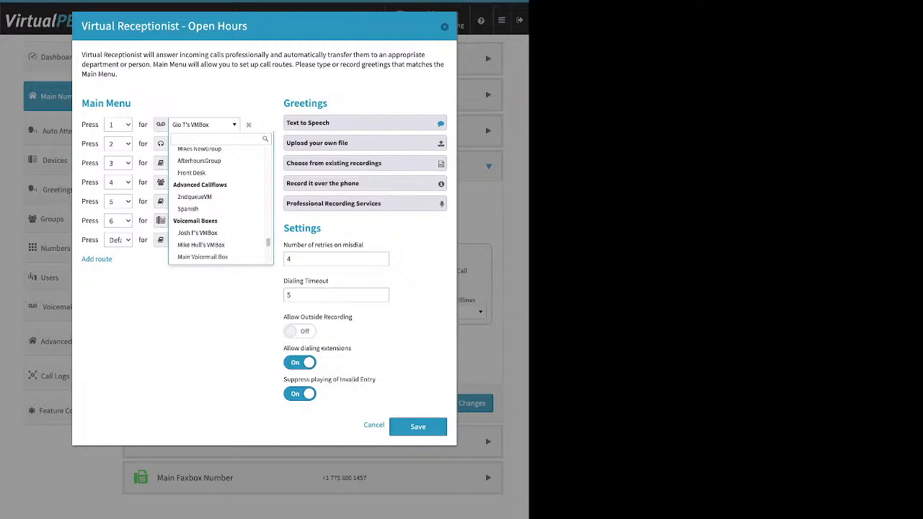
scroll(216, 232, "down", 1)
scroll(217, 229, "down", 3)
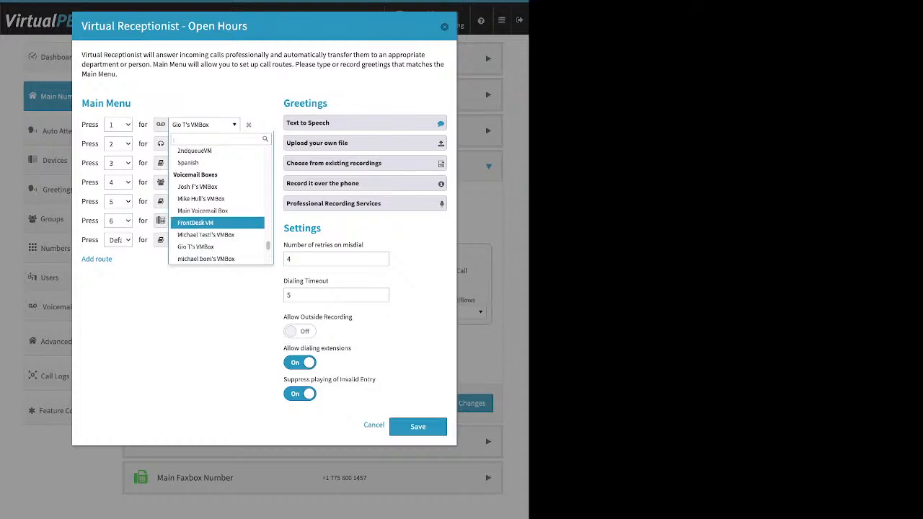
scroll(217, 229, "up", 3)
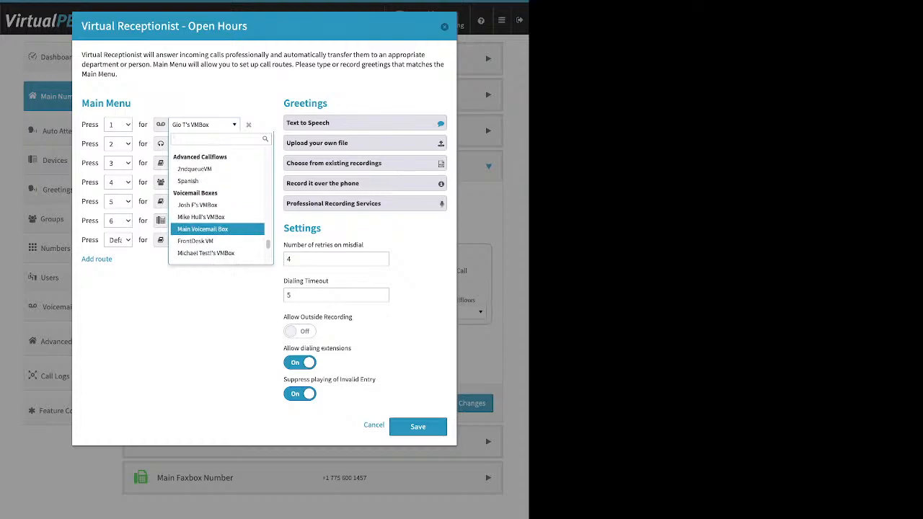
key("Escape")
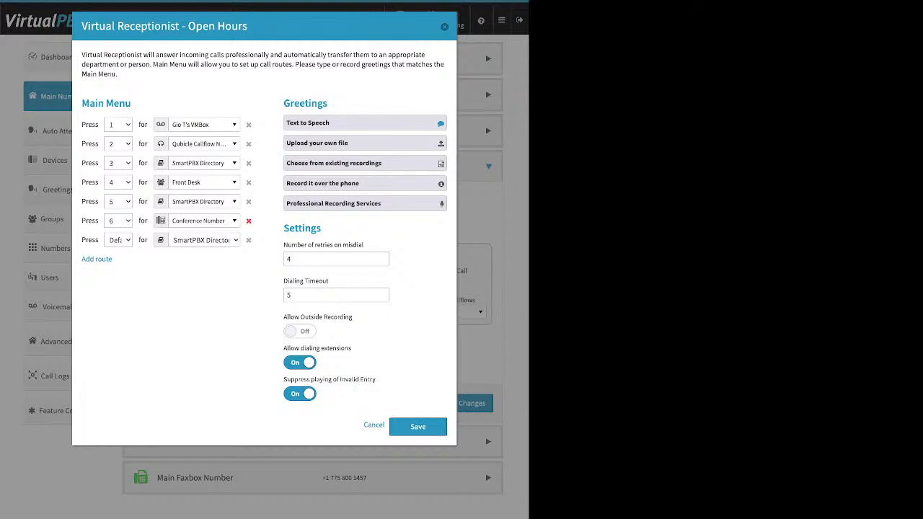
Remove the key 6 and key 5 routes, route key 3 to a user, and open Text to Speech
left_click(248, 221)
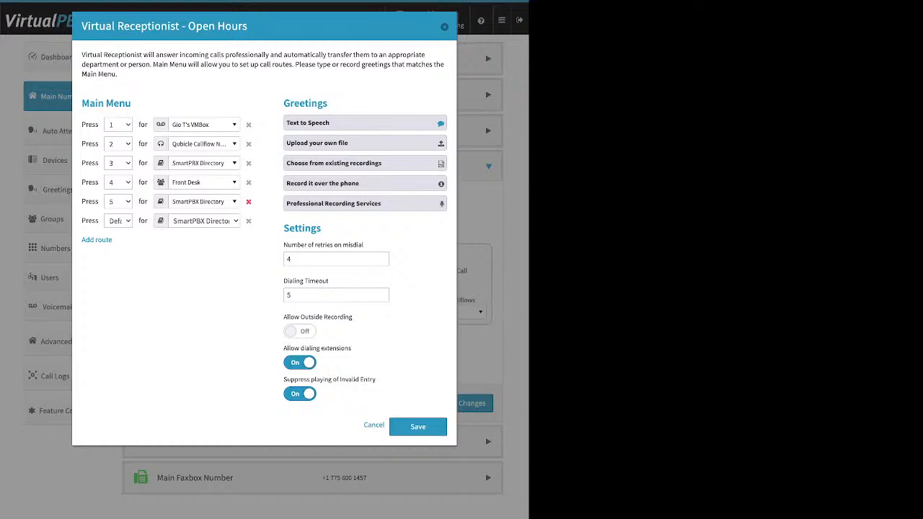
left_click(248, 201)
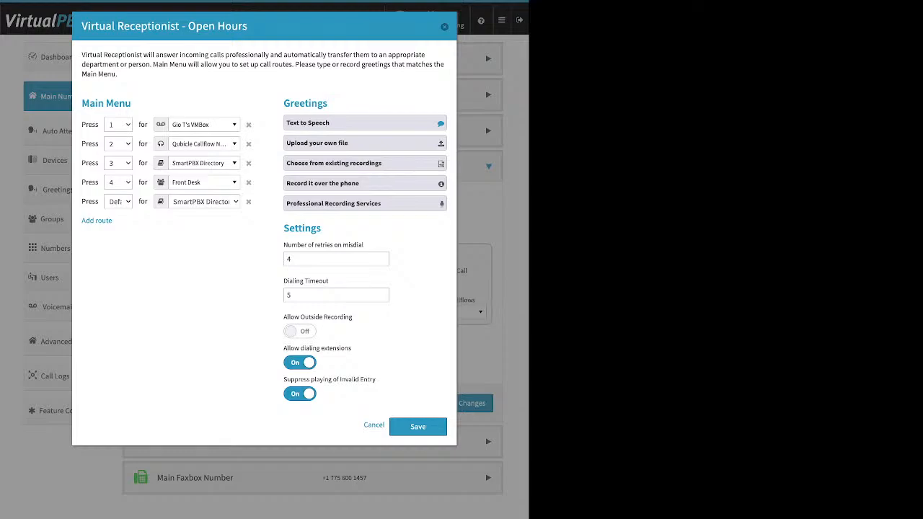
left_click(204, 163)
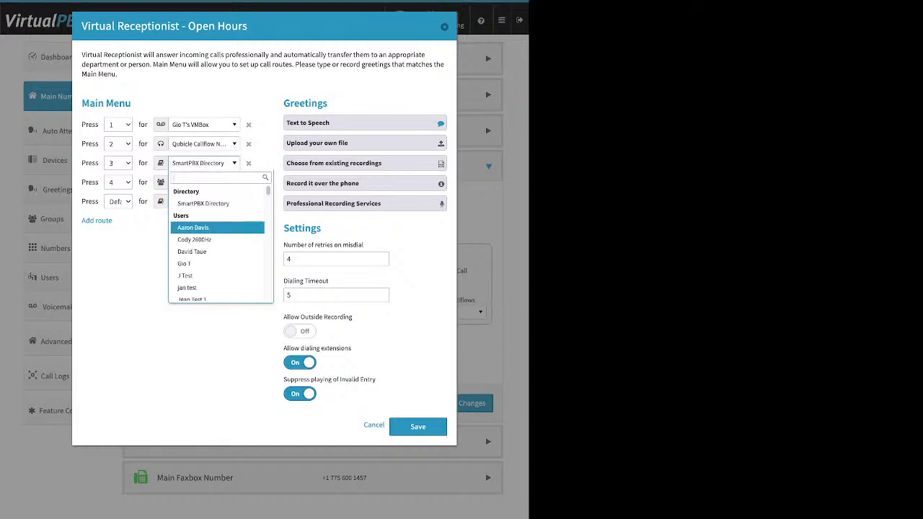
left_click(195, 228)
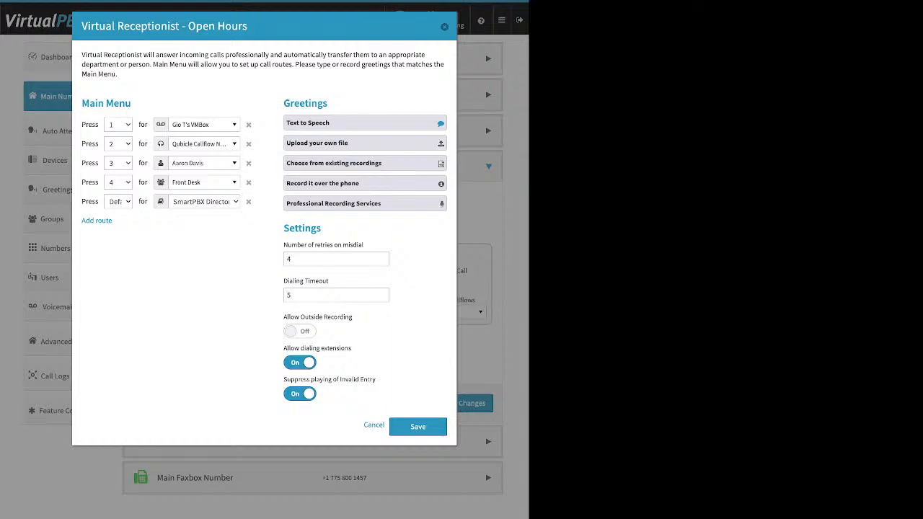
left_click(365, 122)
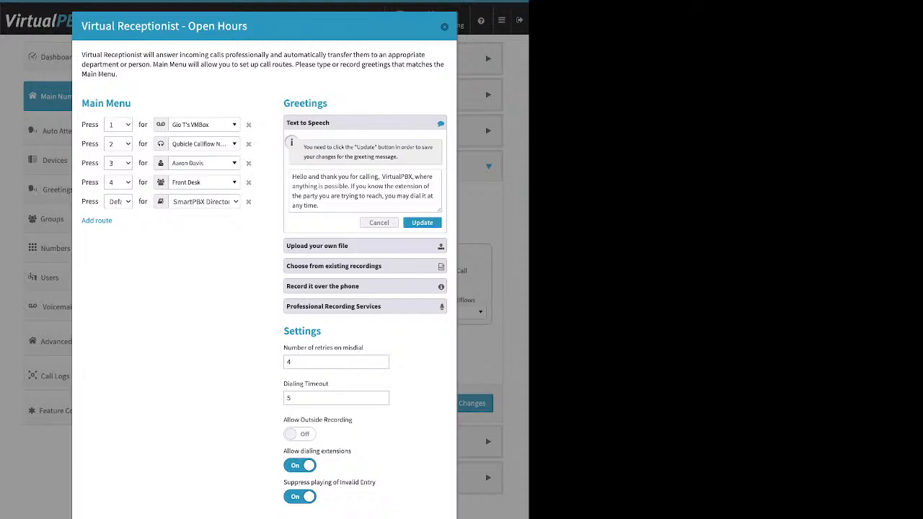
Expand the Upload your own file, Choose from existing recordings and Record it over the phone greeting options
left_click(365, 246)
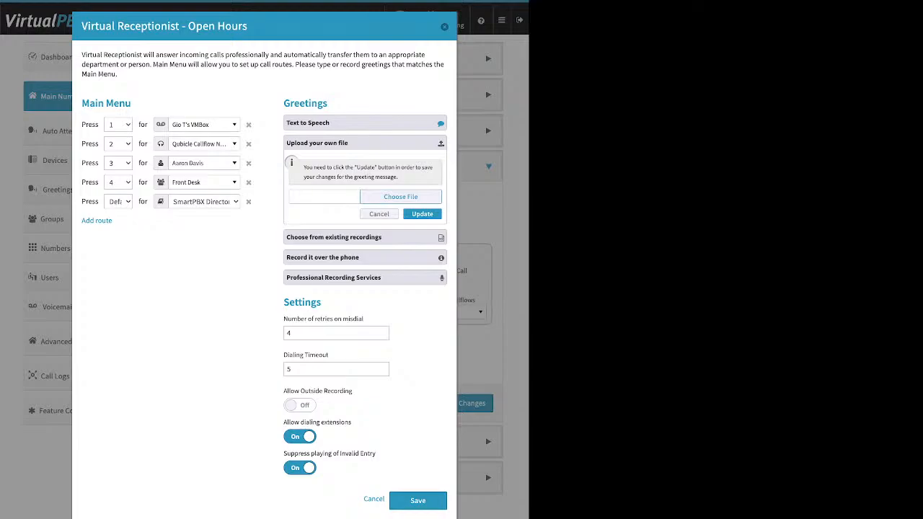
left_click(364, 237)
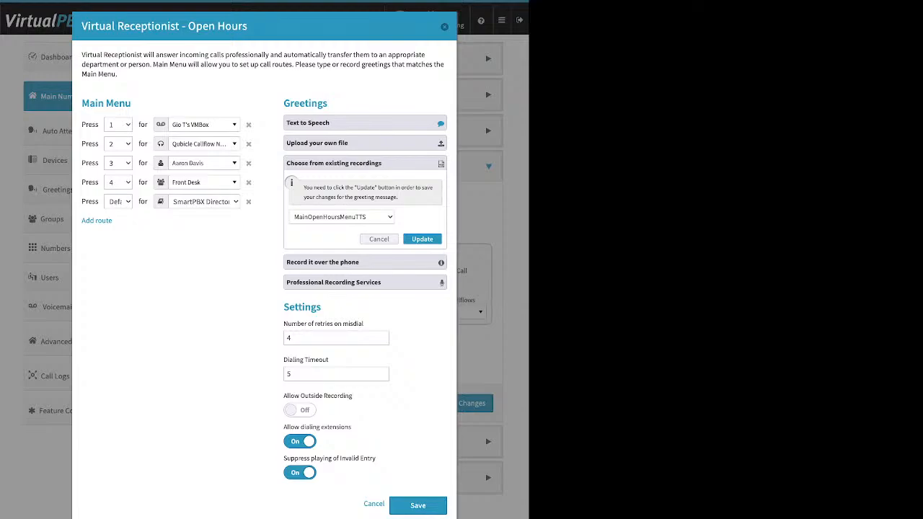
left_click(365, 263)
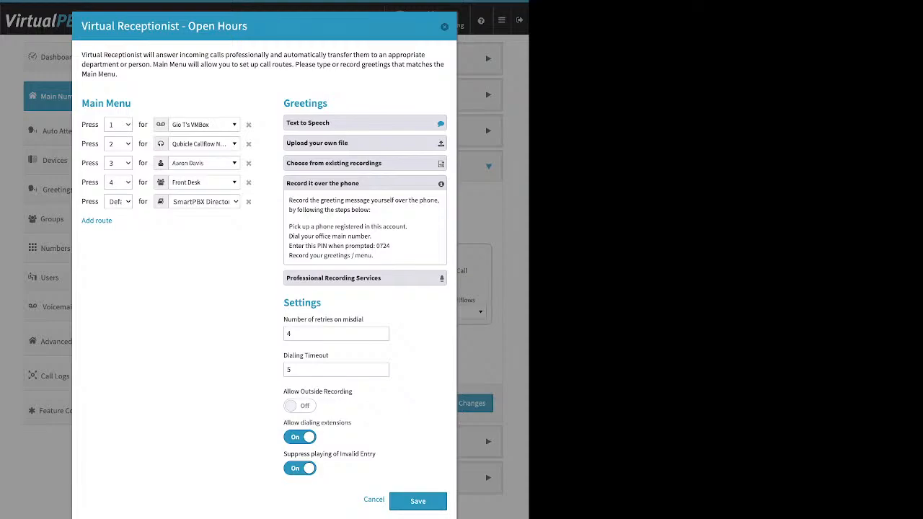
left_click_drag(288, 227, 371, 236)
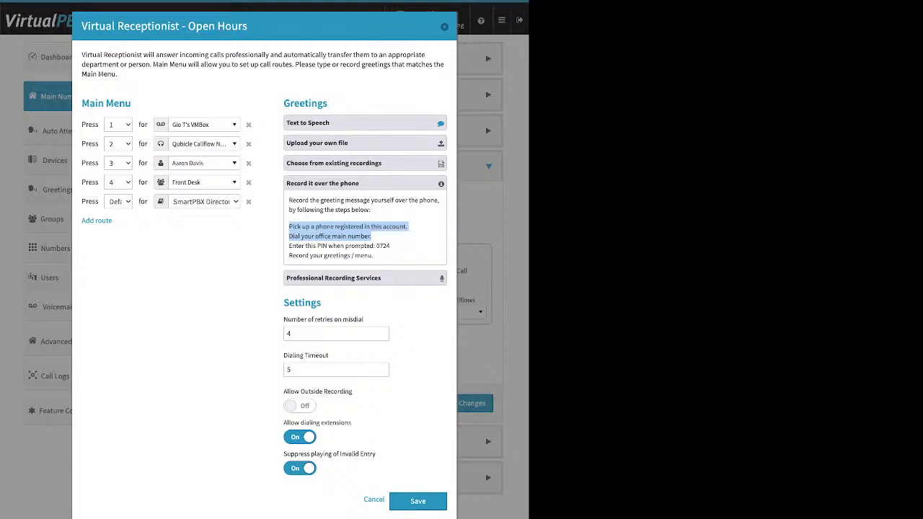
left_click(374, 237)
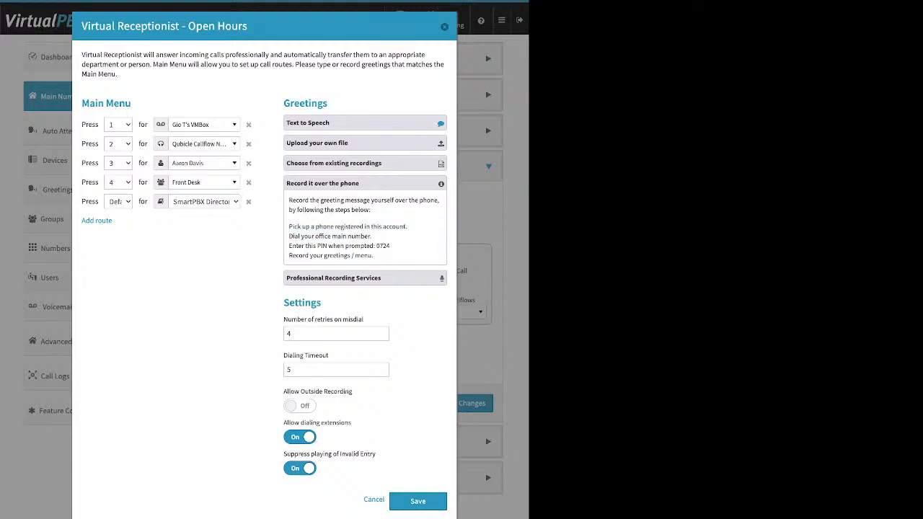
left_click_drag(289, 227, 409, 227)
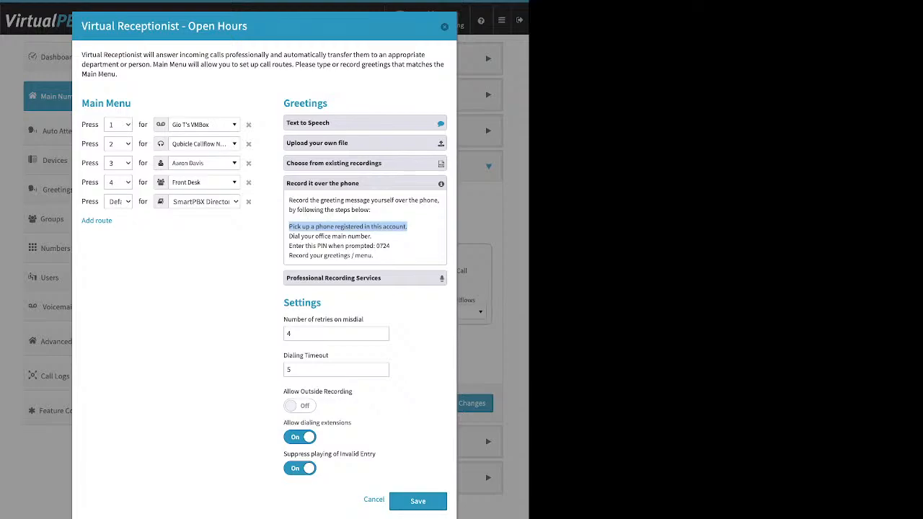
left_click_drag(284, 303, 322, 303)
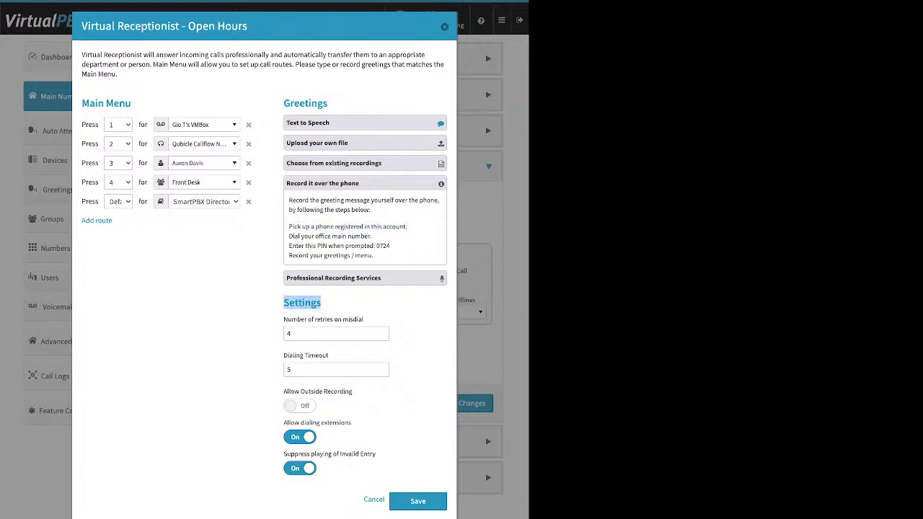
Turn Allow Outside Recording on and Suppress playing of Invalid Entry off for the Open Hours receptionist
left_click_drag(283, 391, 352, 392)
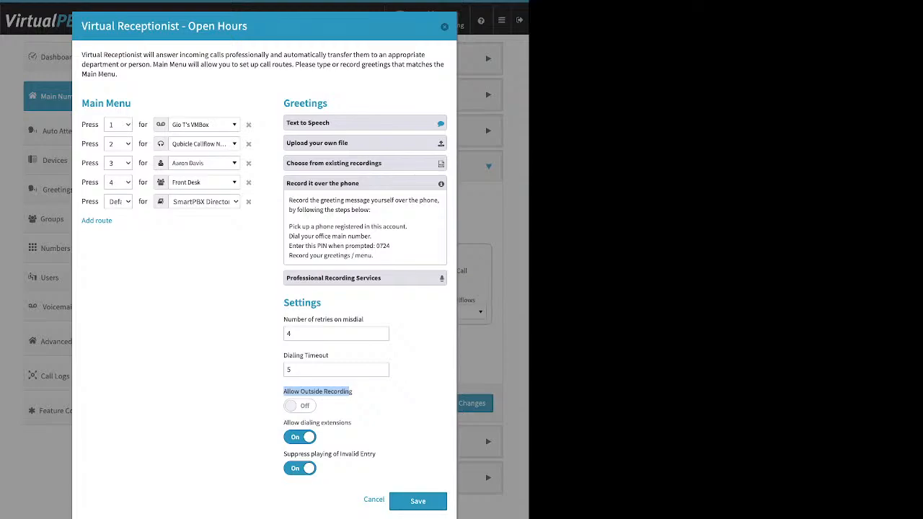
left_click(300, 406)
left_click(300, 469)
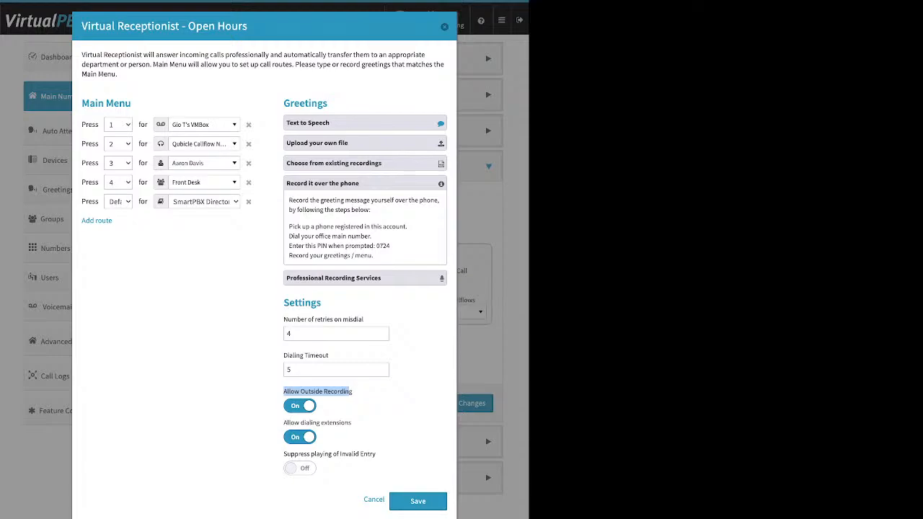
Expand Professional Recording Services, then expand and collapse Upload your own file again
left_click(352, 394)
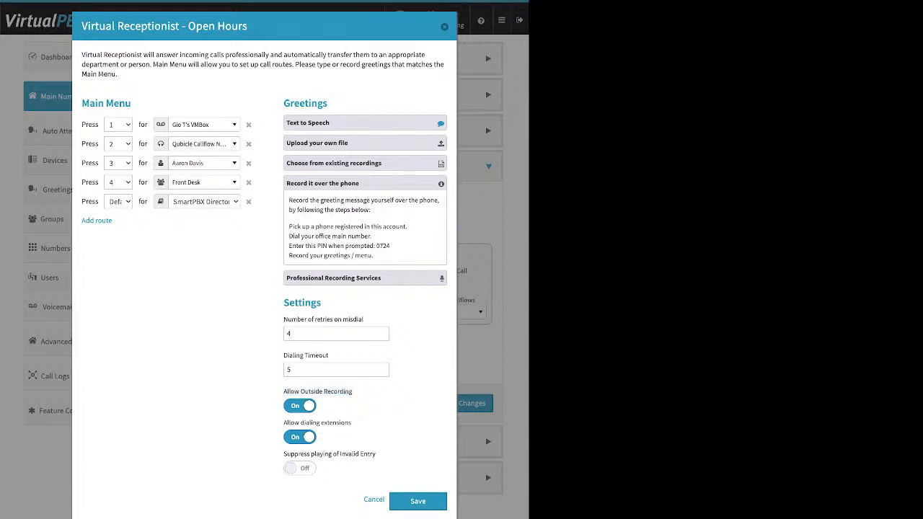
left_click(365, 279)
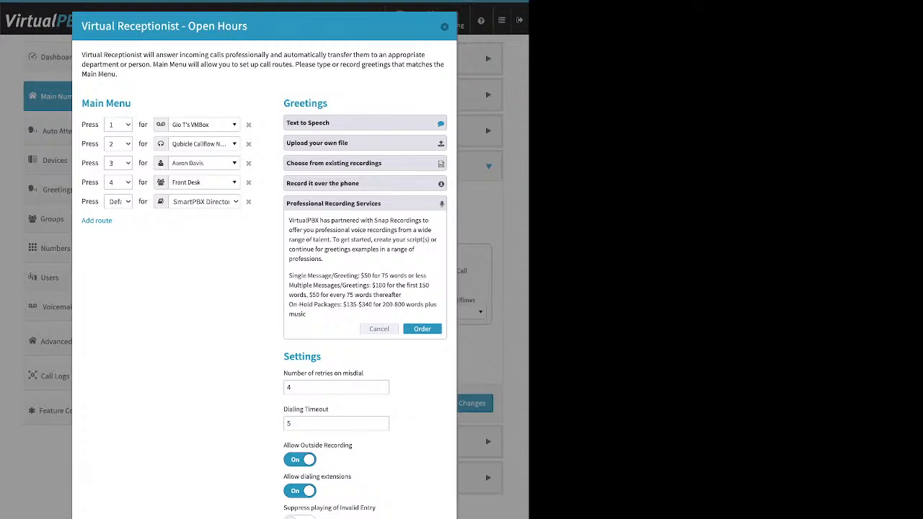
left_click(365, 143)
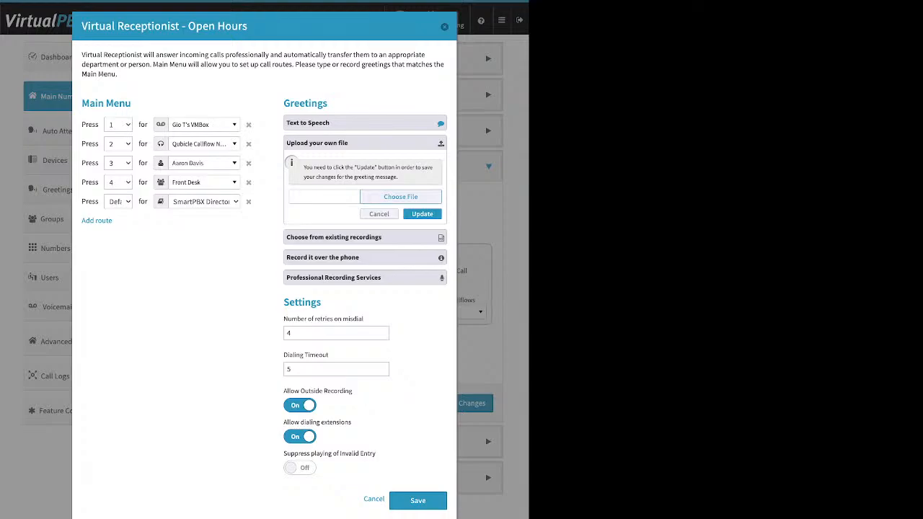
left_click(380, 214)
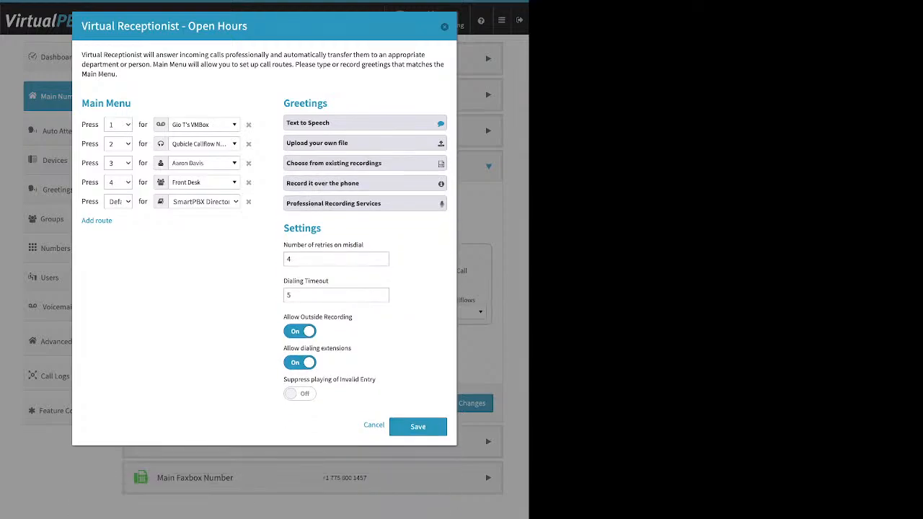
left_click_drag(284, 245, 329, 282)
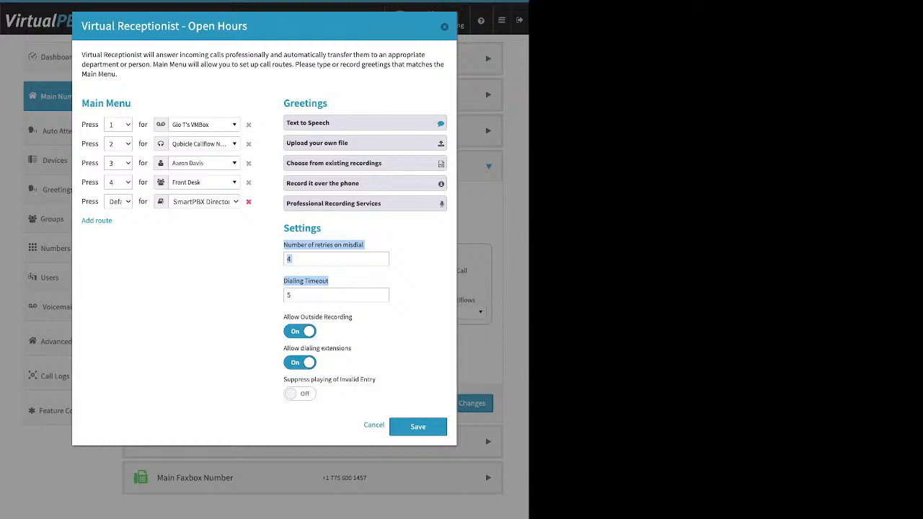
Delete the Default route to SmartPBX Directory and turn Allow Outside Recording off, keeping extension dialing on
left_click(248, 201)
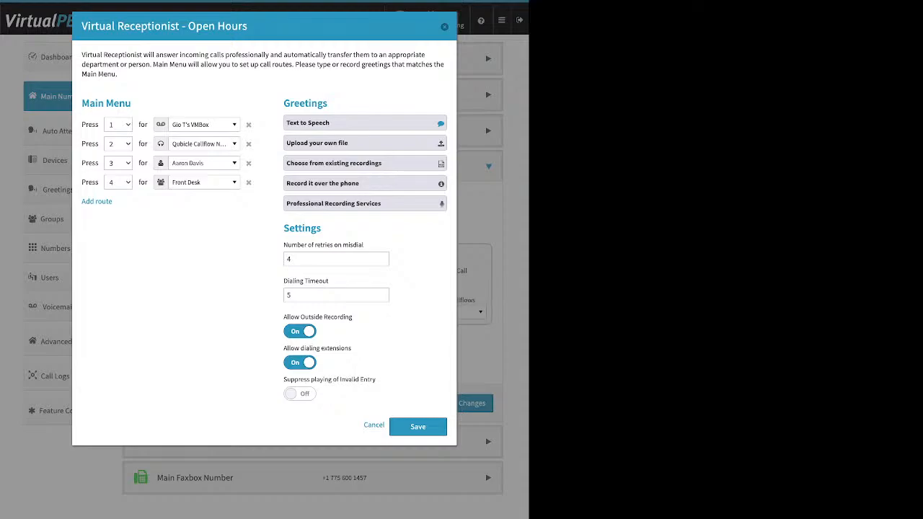
left_click(300, 331)
left_click_drag(284, 348, 352, 348)
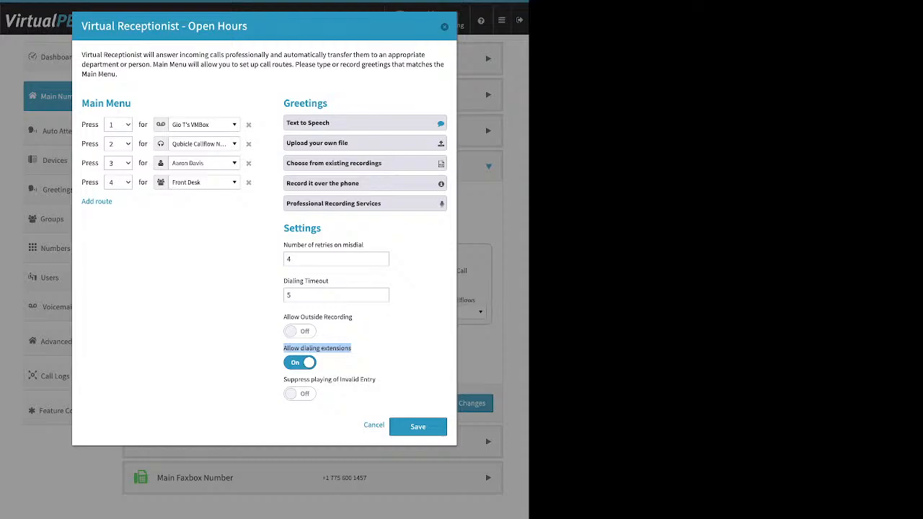
left_click(300, 363)
left_click(301, 362)
Turn on suppressing the Invalid Entry message, then save the receptionist and the Open Hours call strategy
left_click_drag(284, 379, 377, 379)
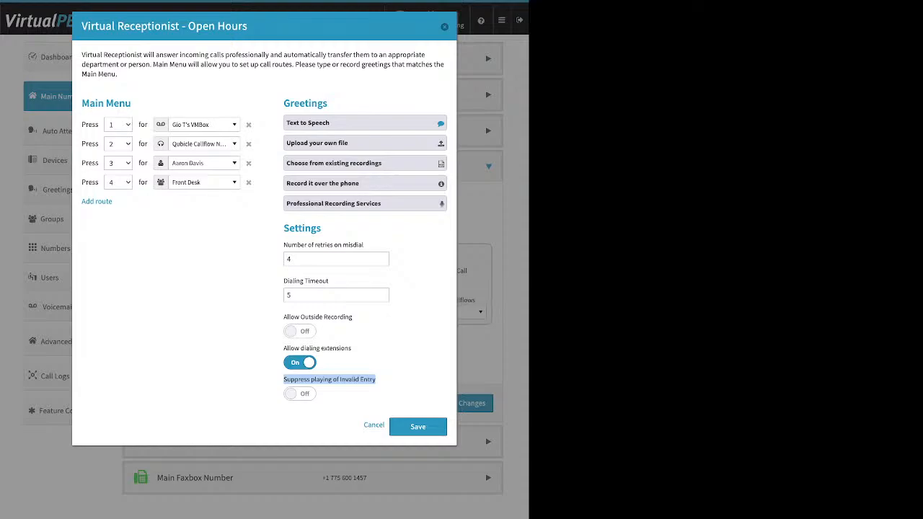
left_click(300, 394)
left_click(418, 427)
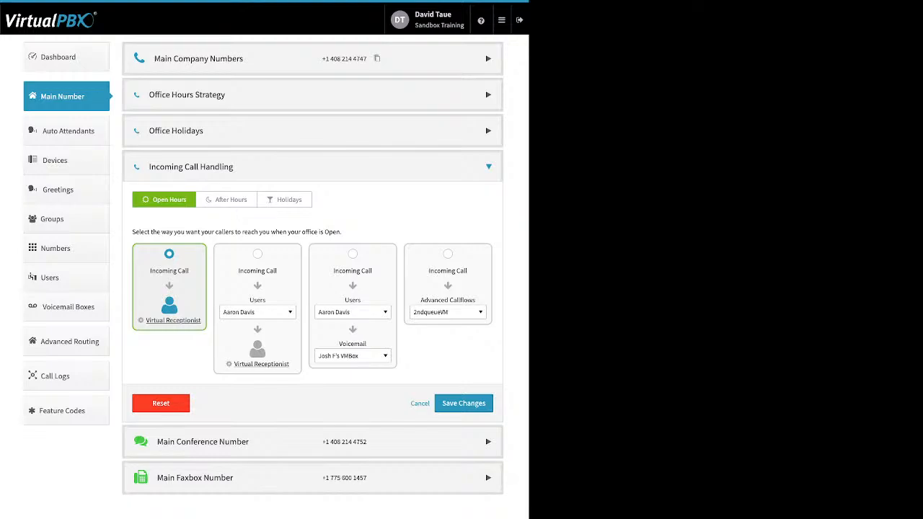
left_click(464, 403)
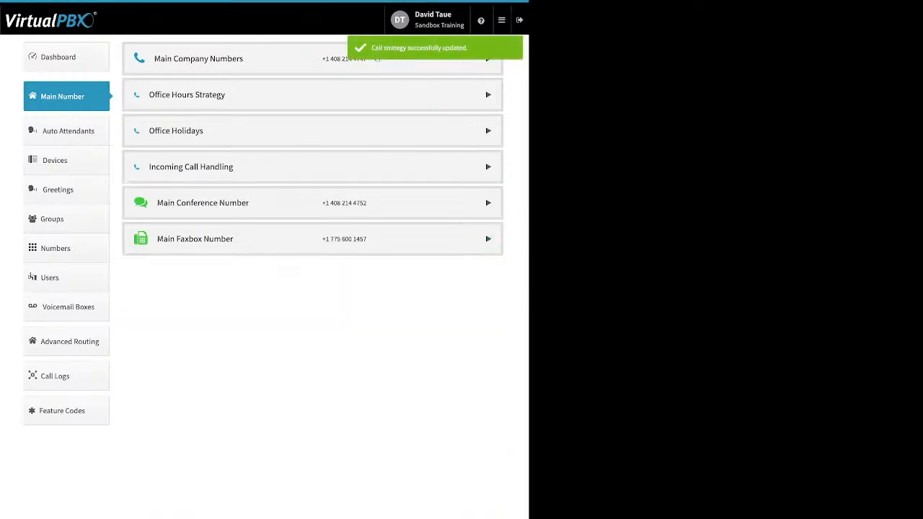
Under Open Hours incoming call handling, pick the option ringing a user first, then the Virtual Receptionist
left_click(489, 167)
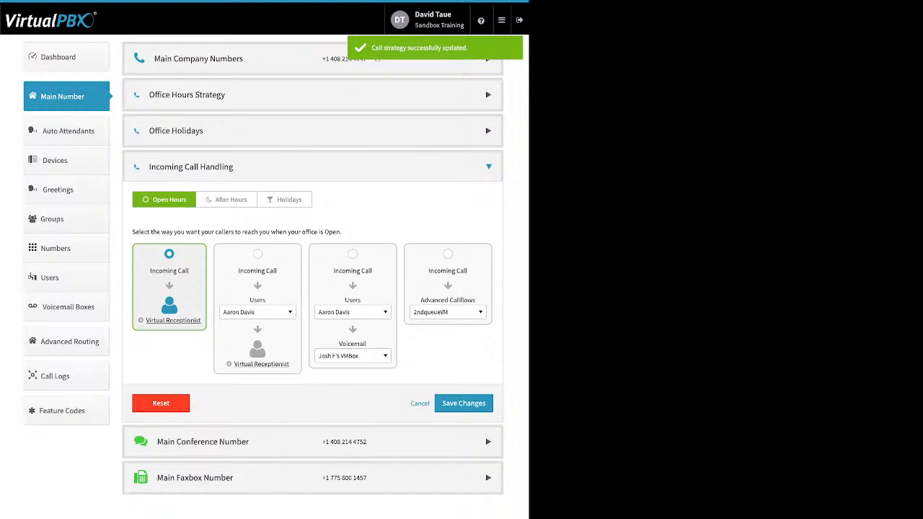
left_click(257, 254)
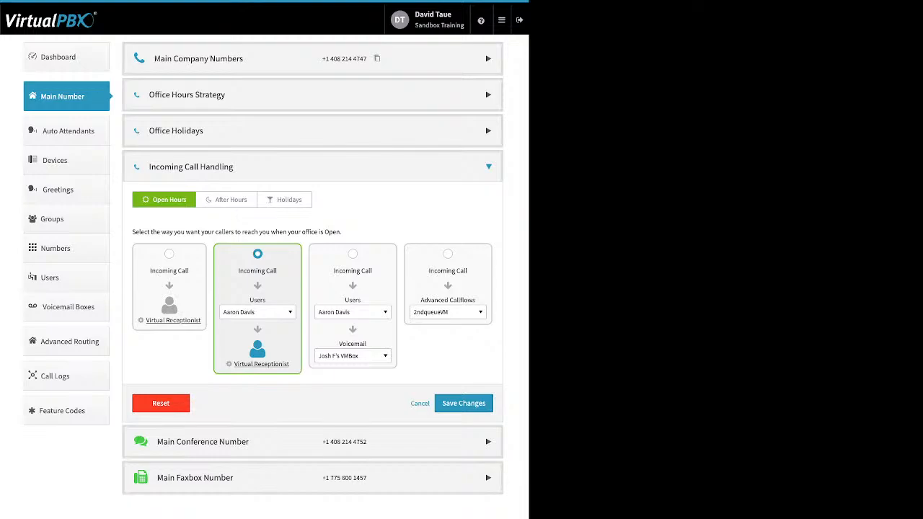
Open the Open Hours destination list and scroll through the available users
left_click(258, 312)
left_click(258, 312)
left_click(257, 312)
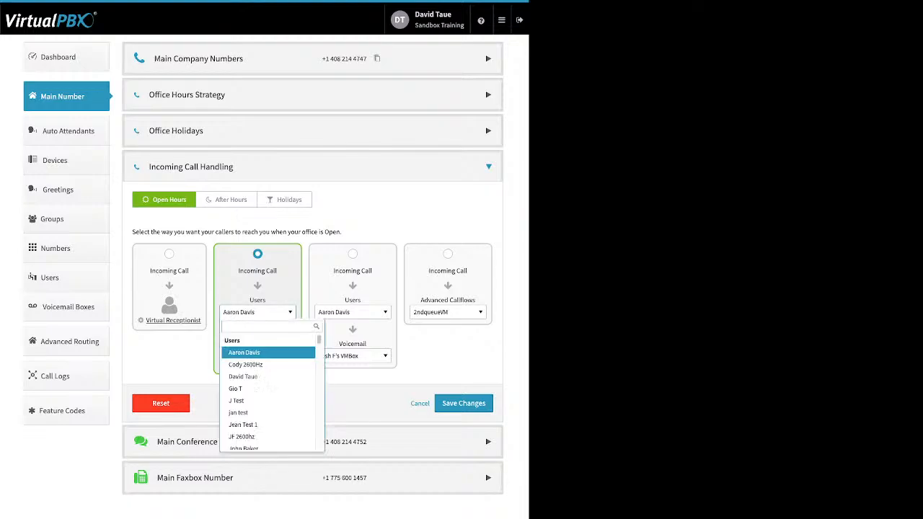
scroll(269, 361, "down", 5)
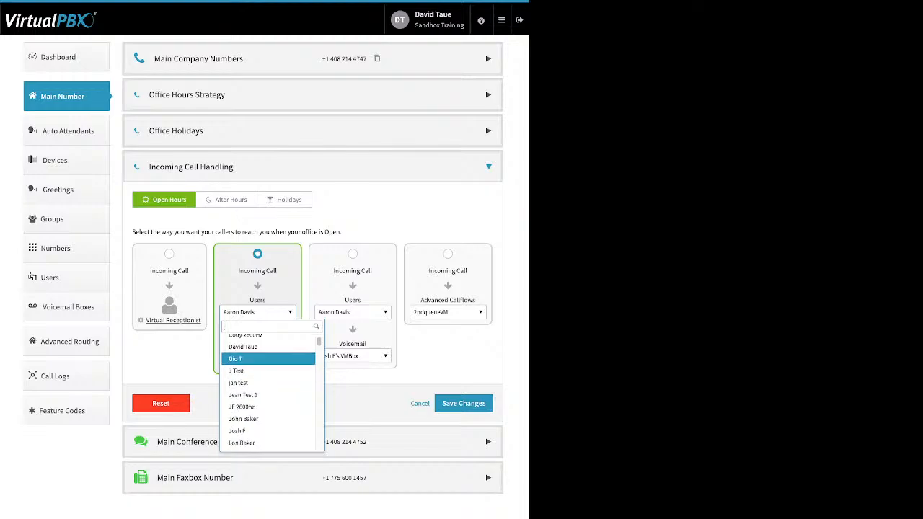
scroll(269, 361, "down", 5)
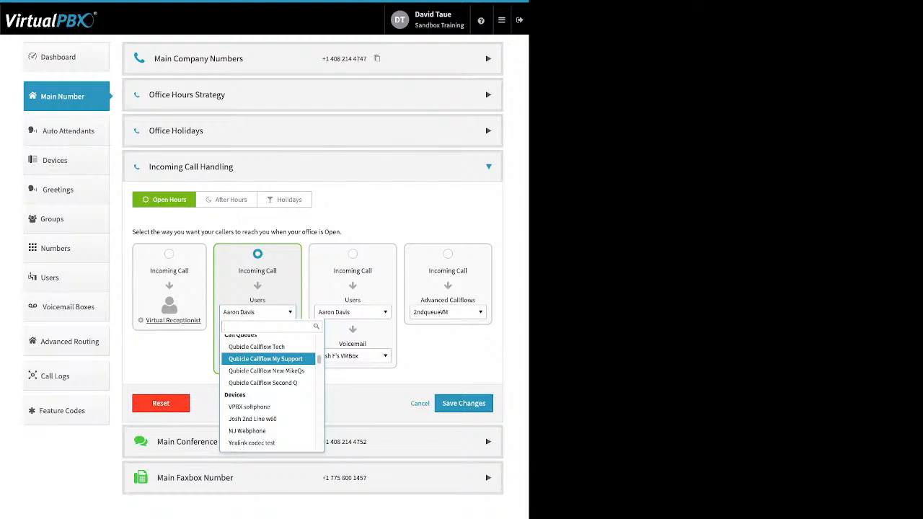
scroll(268, 360, "down", 2)
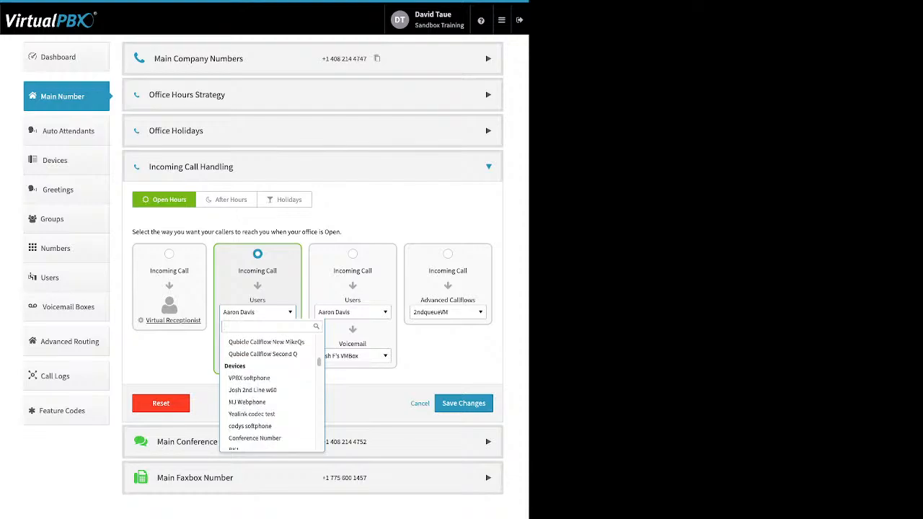
scroll(268, 374, "down", 1)
scroll(268, 373, "down", 2)
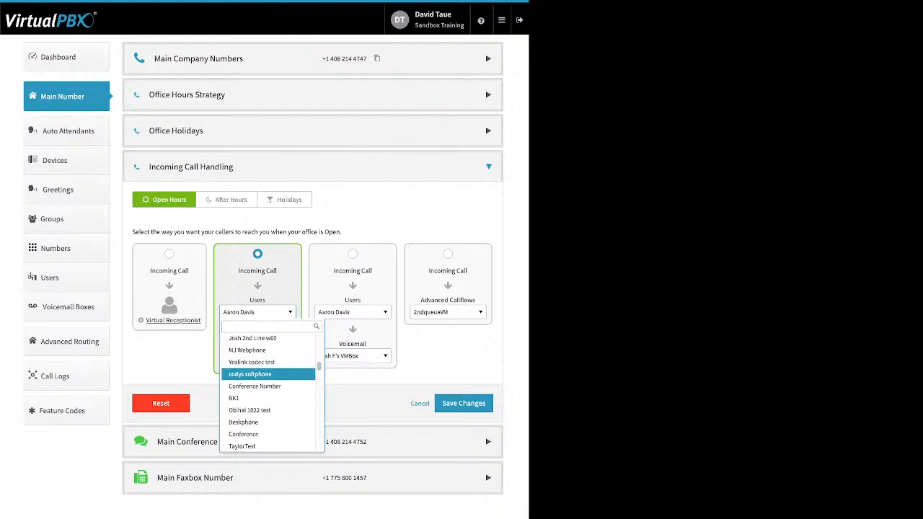
scroll(268, 374, "down", 2)
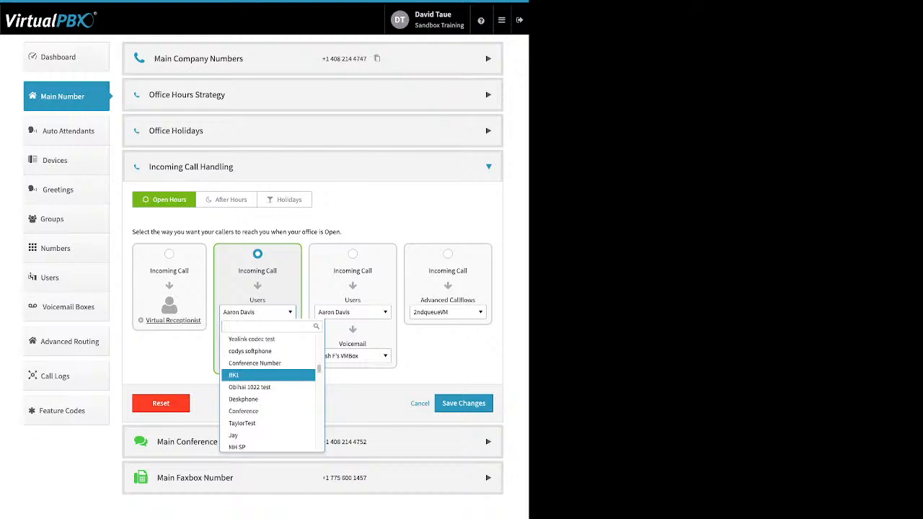
scroll(269, 374, "down", 8)
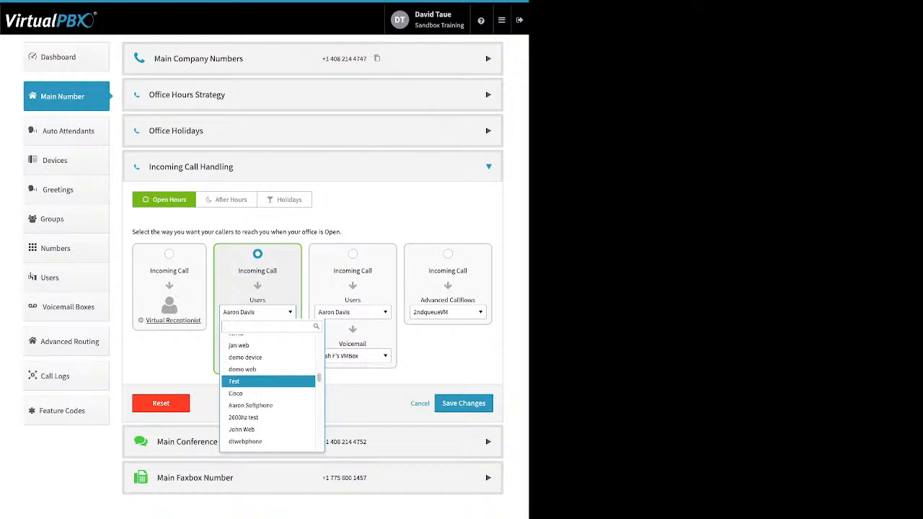
scroll(268, 374, "down", 10)
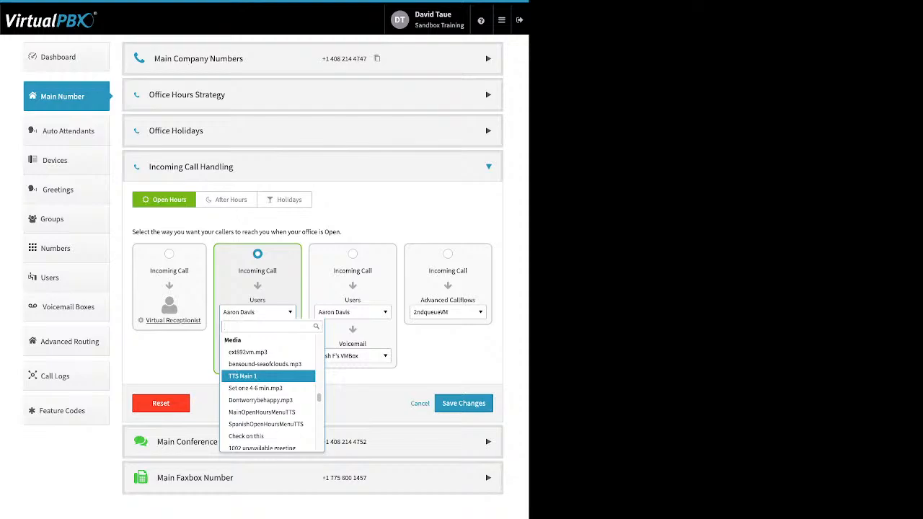
Select the Front Desk group as the first Open Hours destination
key("Down")
key("Down")
key("Down")
key("Down")
key("Down")
key("Down")
key("Down")
key("Down")
key("Down")
key("Down")
key("Down")
key("Down")
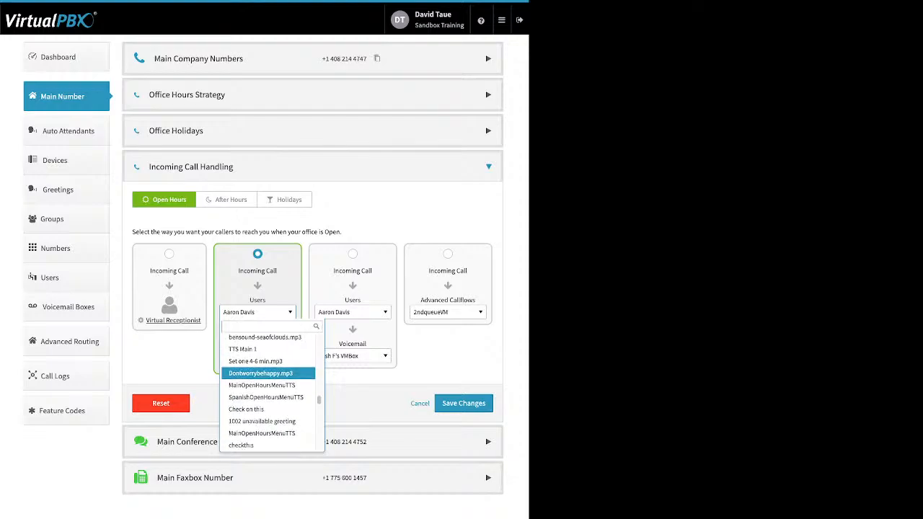
key("Down")
key("Down")
key("Down")
key("Down")
key("Down")
key("Down")
key("Down")
key("Down")
key("Down")
key("Down")
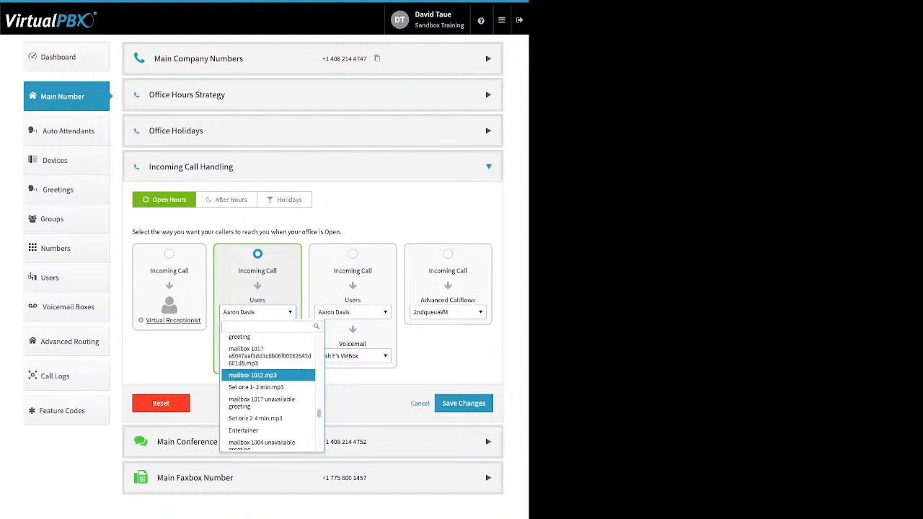
key("Down")
key("Down")
key("Down")
key("Down")
key("Down")
key("Down")
key("Down")
key("Down")
key("Down")
key("Down")
key("Down")
key("Down")
key("Down")
key("Down")
key("Down")
key("Down")
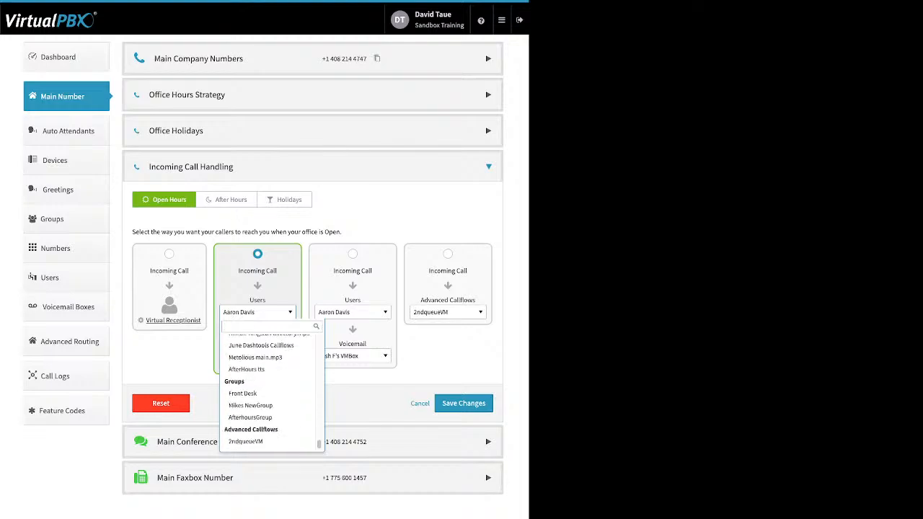
scroll(268, 387, "down", 1)
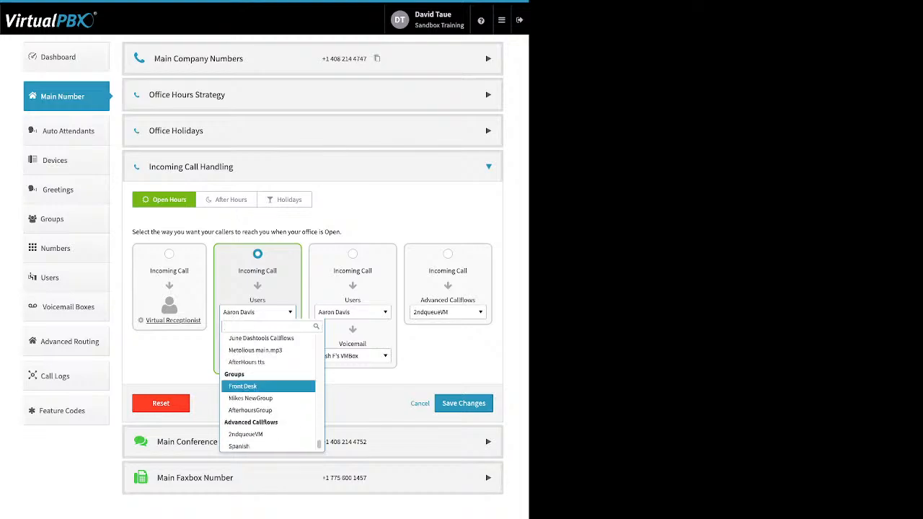
key("Return")
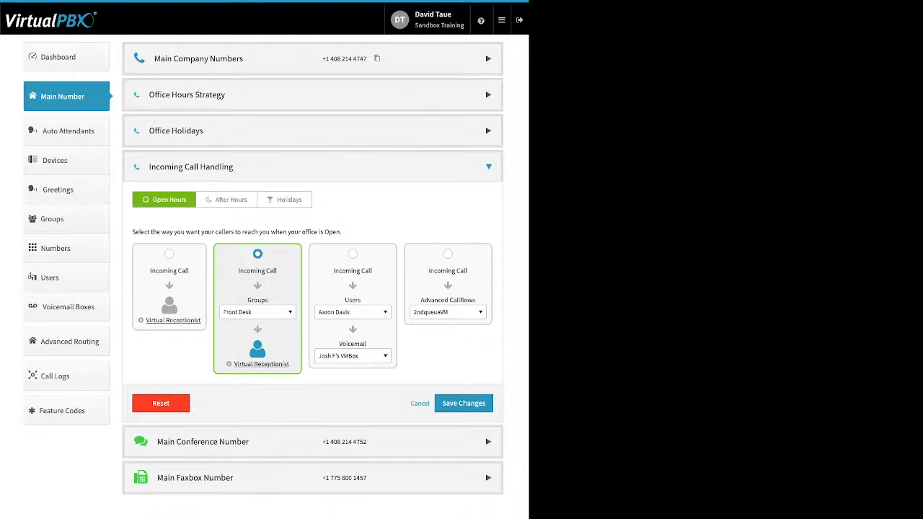
left_click(258, 313)
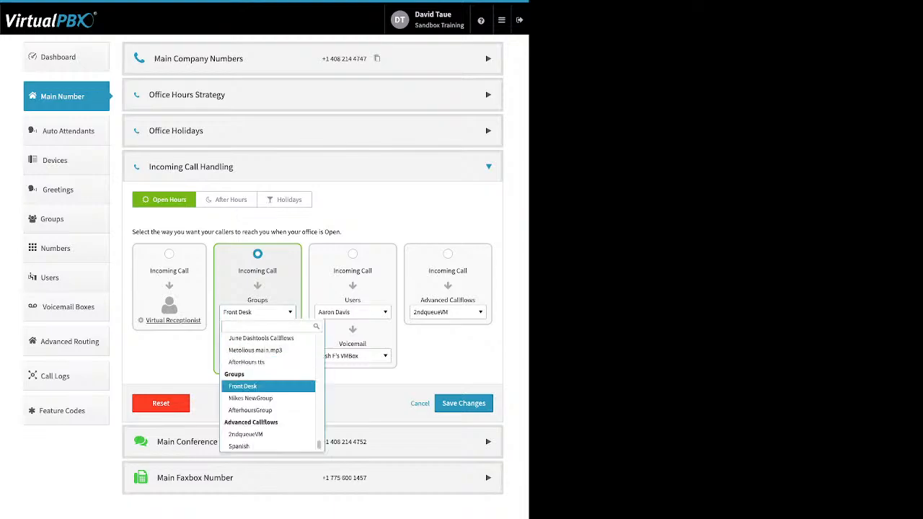
key("Down")
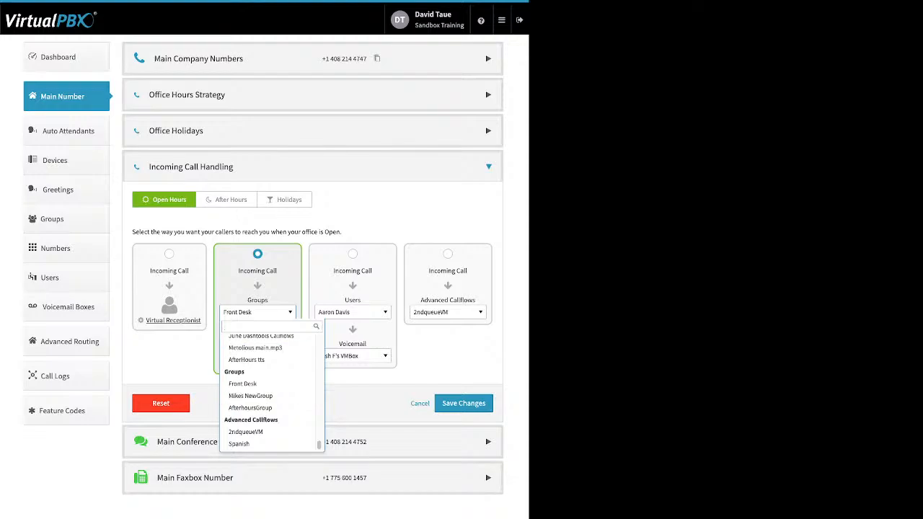
key("Escape")
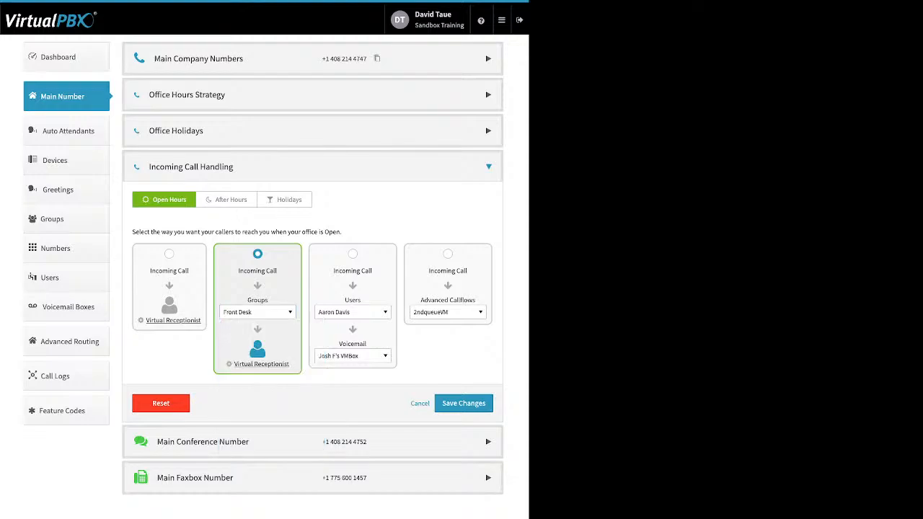
Review the Open Hours Virtual Receptionist settings, then move to After Hours handling
left_click(261, 364)
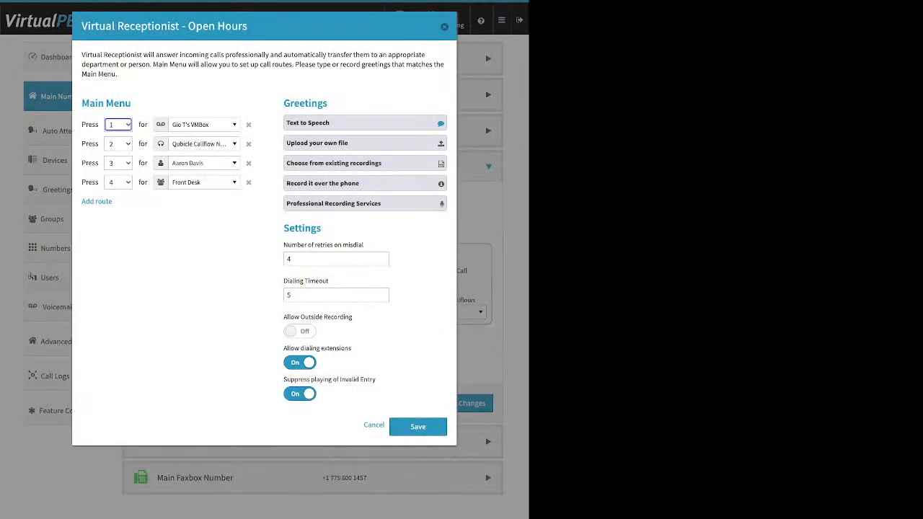
left_click(444, 27)
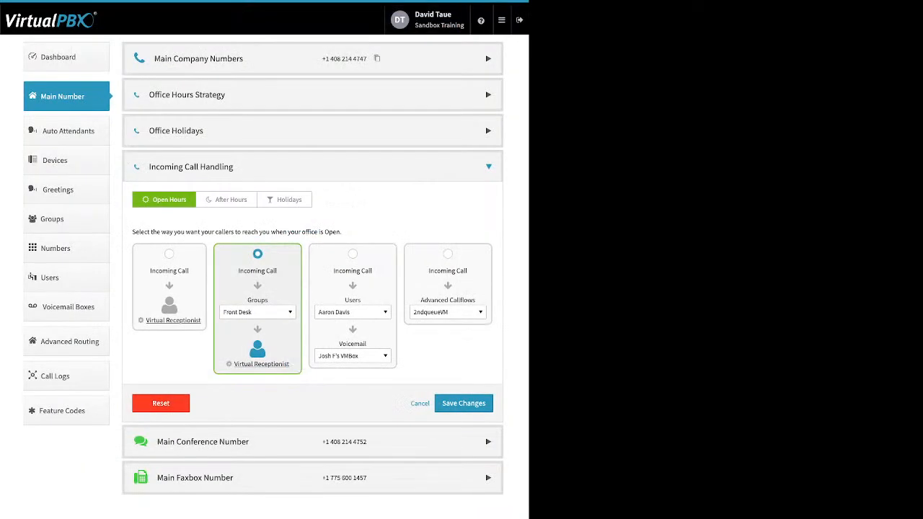
left_click(227, 200)
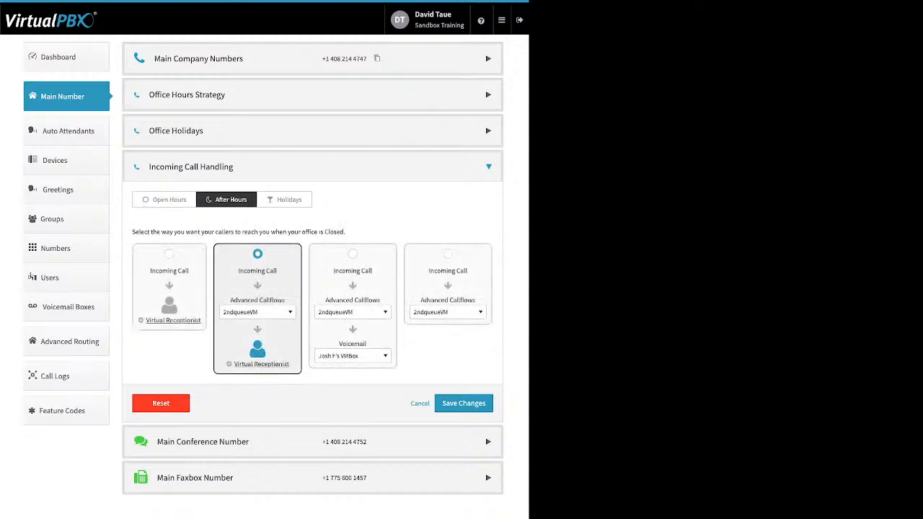
Route after-hours calls to Front Desk, review the receptionist, then choose the callflow-then-voicemail option
left_click(256, 312)
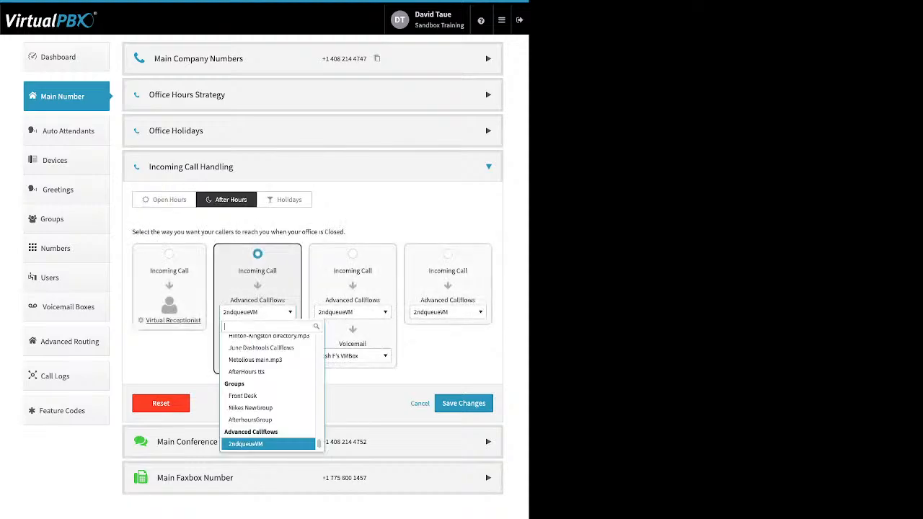
left_click(243, 396)
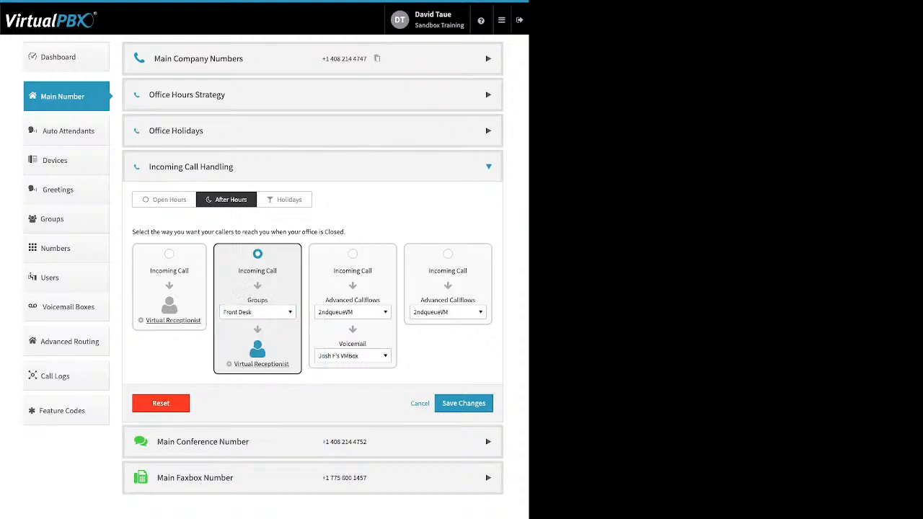
left_click(261, 364)
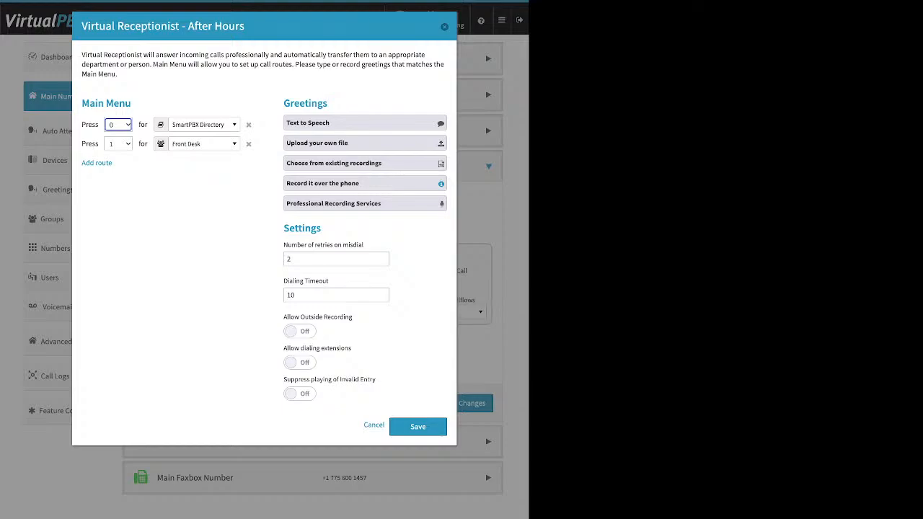
left_click(444, 26)
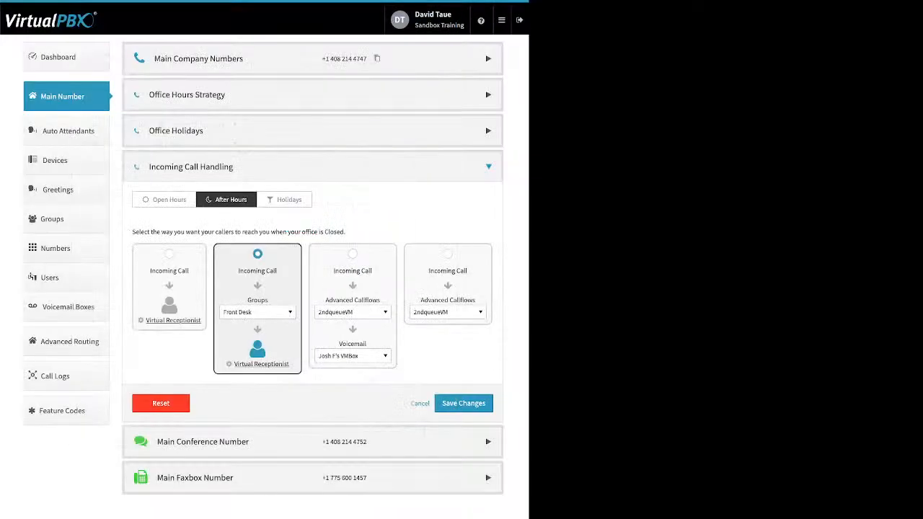
left_click(353, 254)
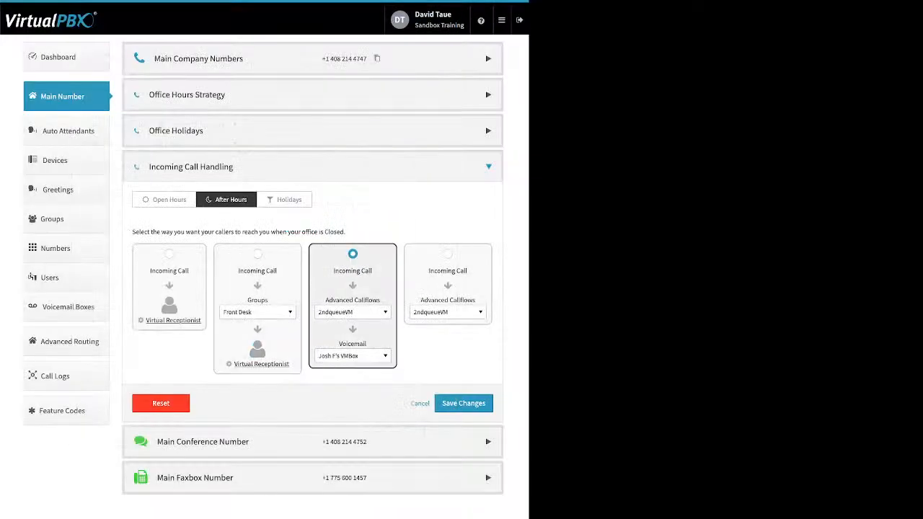
Set the after-hours callflow destination to Skip to Voicemail and check the voicemail box list
left_click(353, 312)
scroll(364, 396, "up", 10)
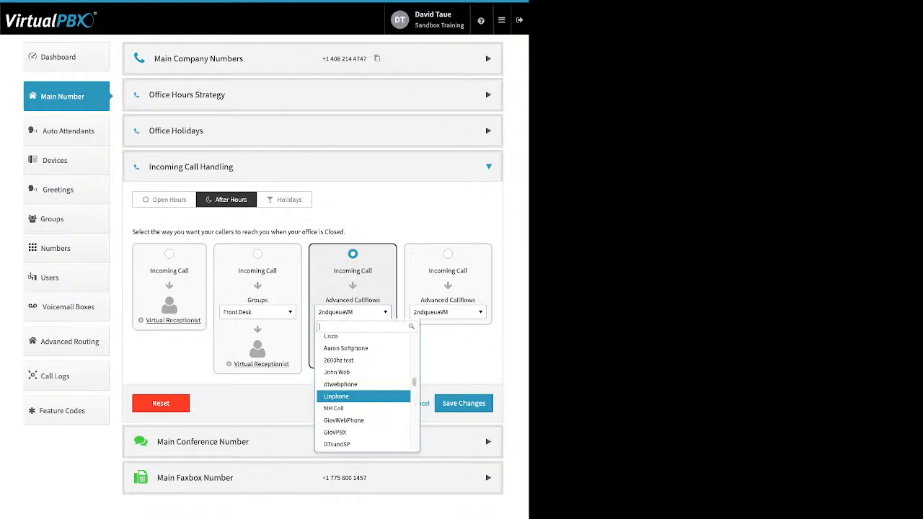
scroll(363, 398, "up", 5)
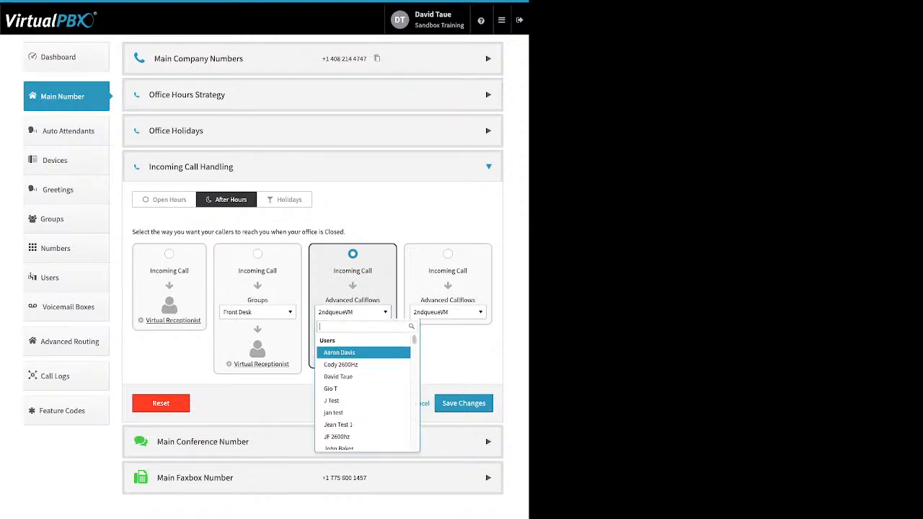
scroll(363, 393, "down", 5)
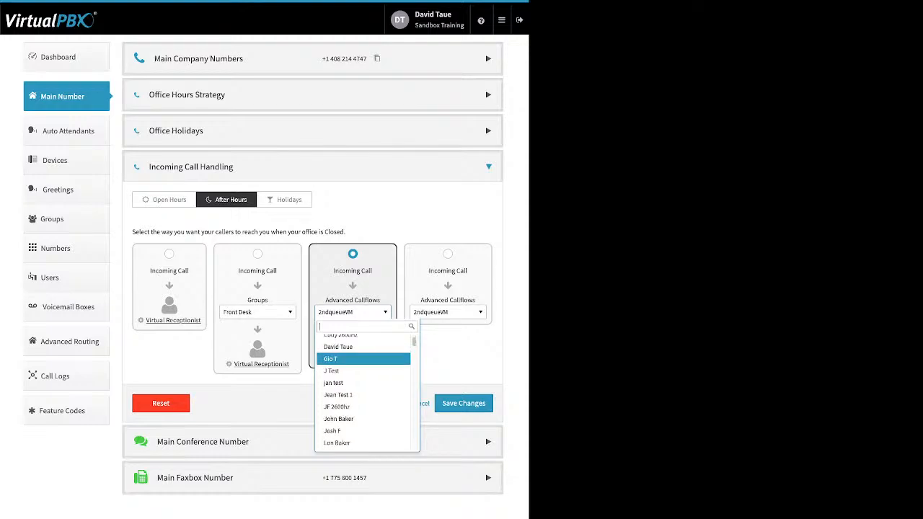
scroll(364, 353, "down", 3)
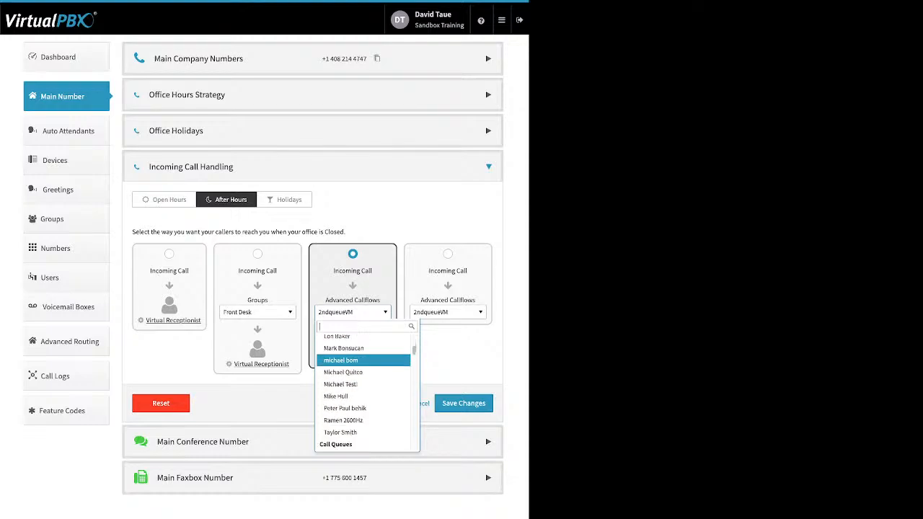
scroll(363, 353, "down", 3)
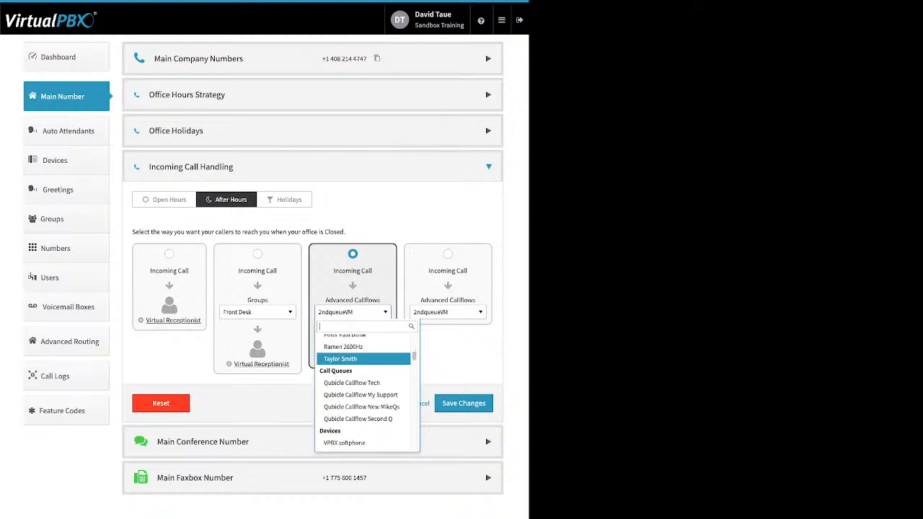
scroll(364, 365, "down", 3)
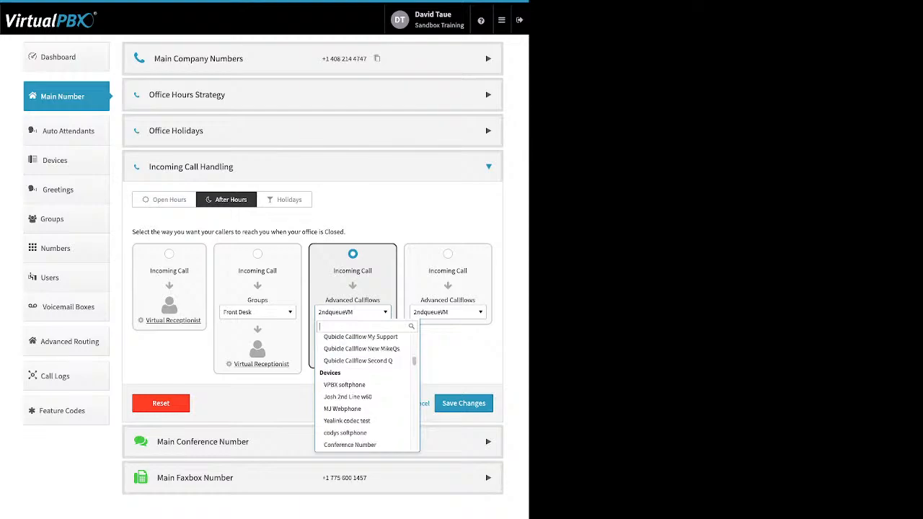
scroll(364, 365, "down", 5)
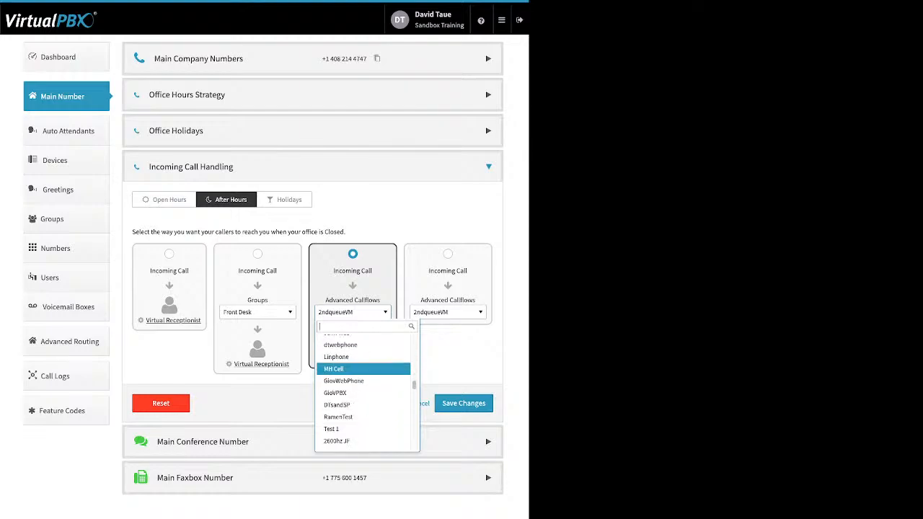
scroll(363, 382, "down", 2)
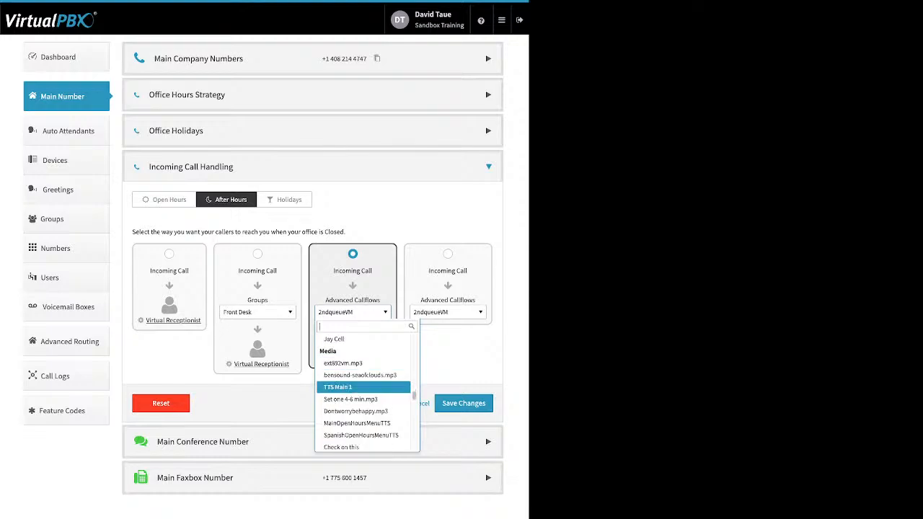
scroll(363, 389, "down", 6)
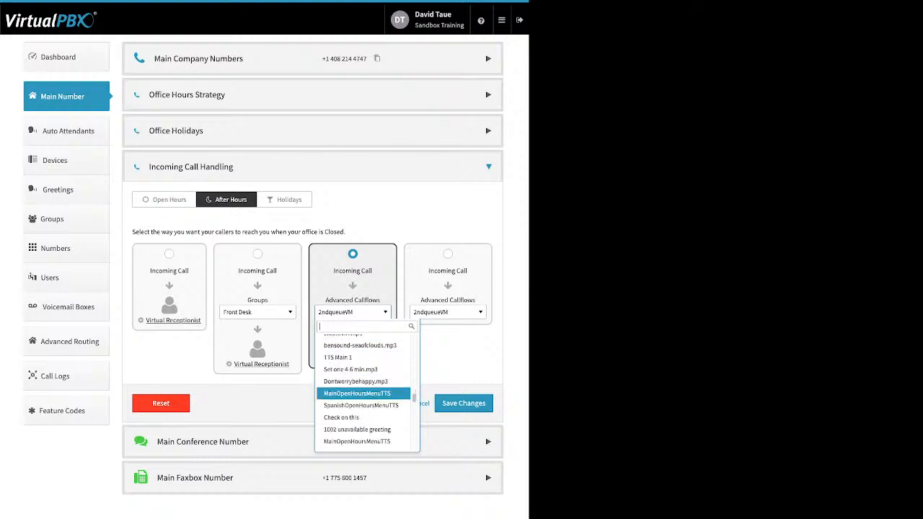
scroll(363, 395, "down", 8)
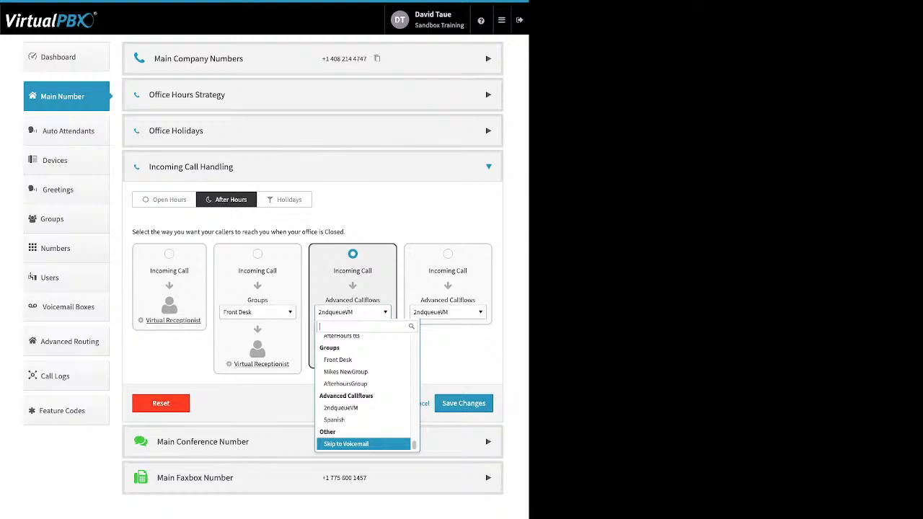
left_click(347, 444)
left_click(353, 356)
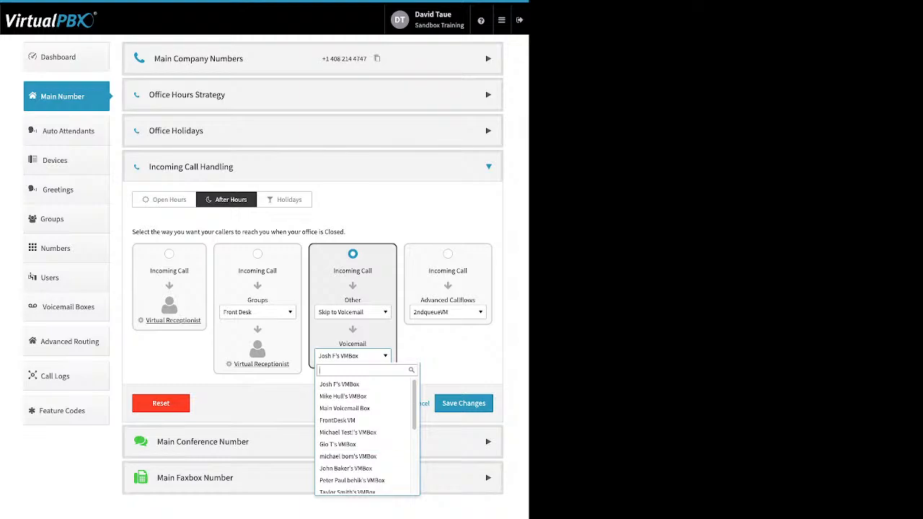
left_click(448, 254)
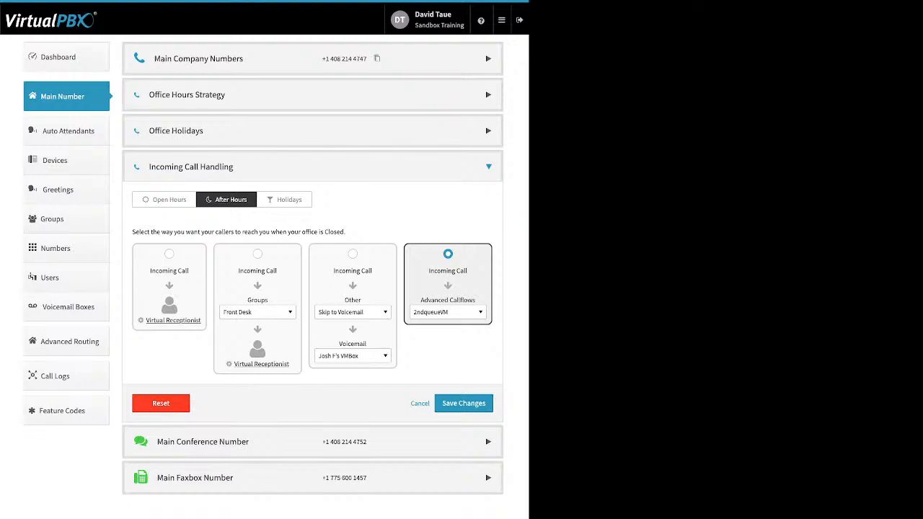
Select the Front Desk group card for After Hours, view Holidays, and expand Main Conference Number
left_click(257, 254)
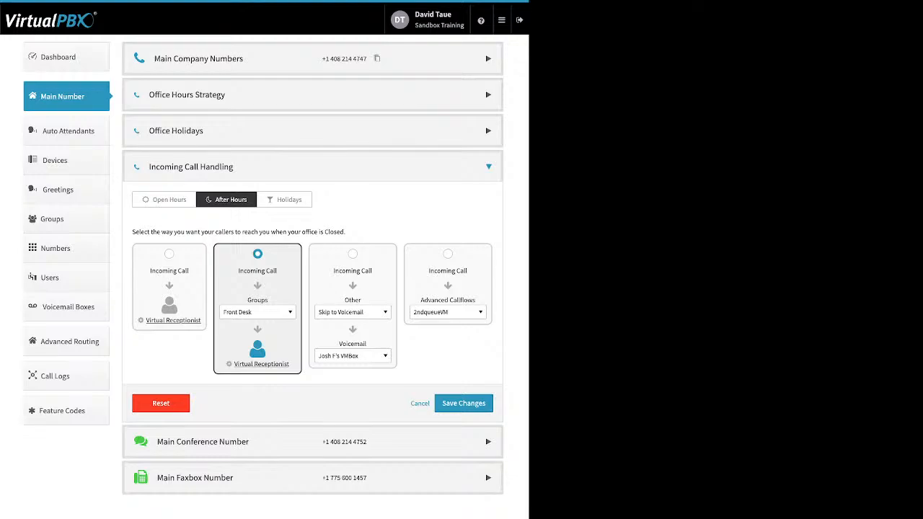
left_click(352, 254)
left_click(285, 200)
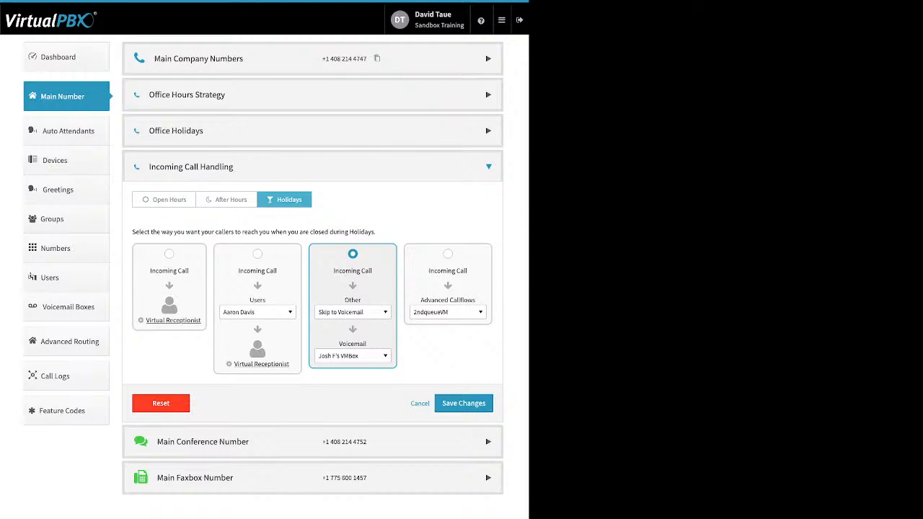
left_click(313, 442)
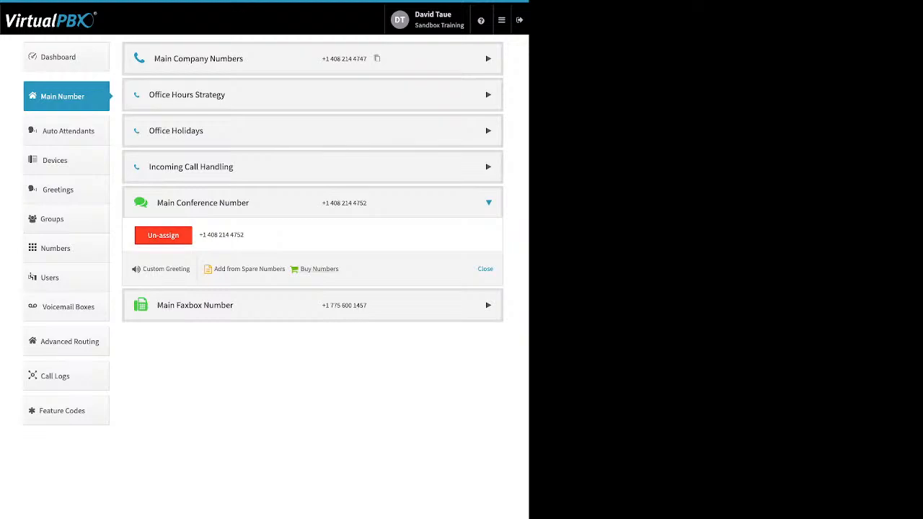
Toggle the conference Custom Greeting on and back off, then close it without saving
left_click(166, 269)
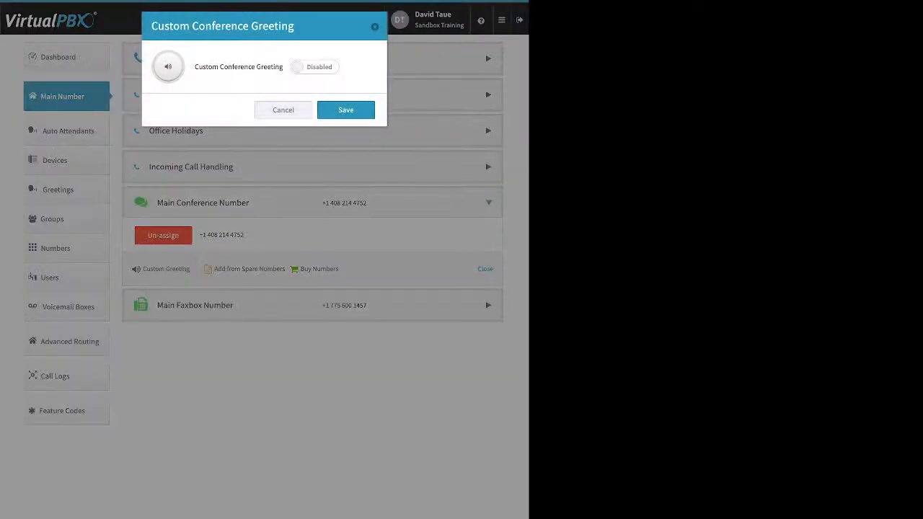
left_click(315, 67)
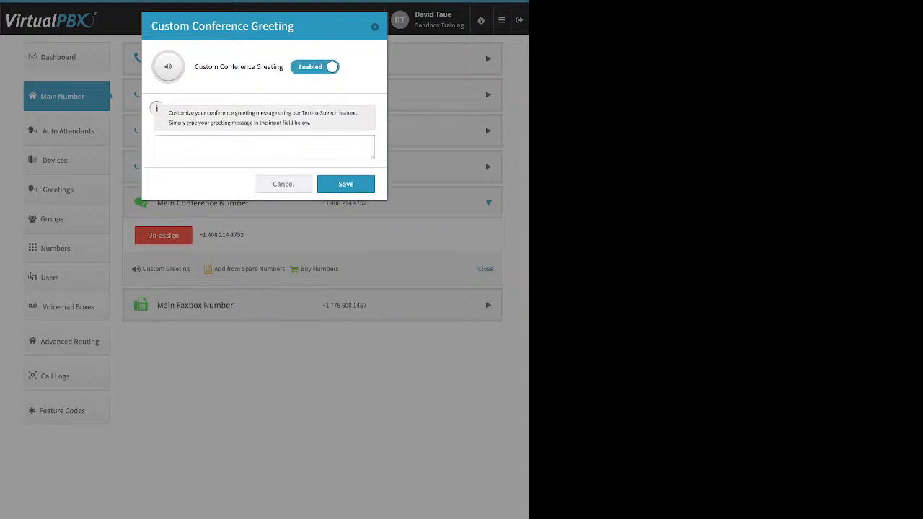
left_click(264, 148)
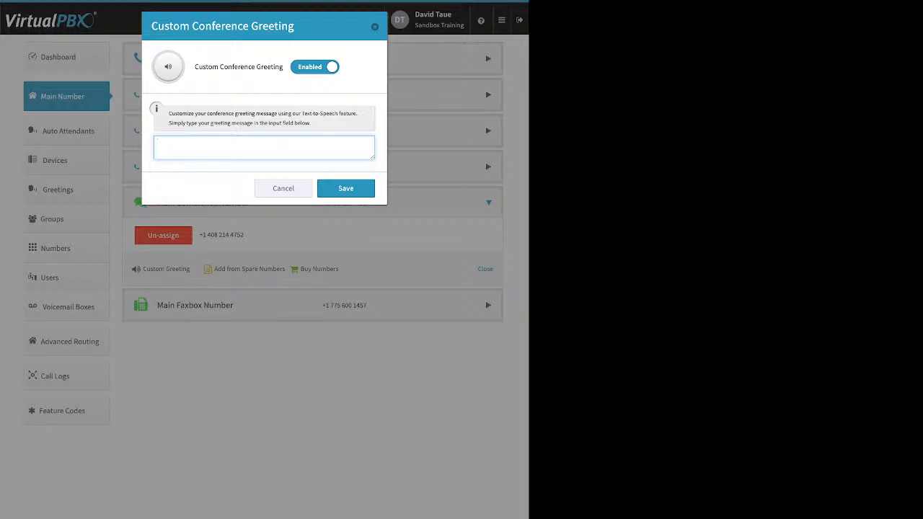
left_click(315, 67)
left_click(283, 110)
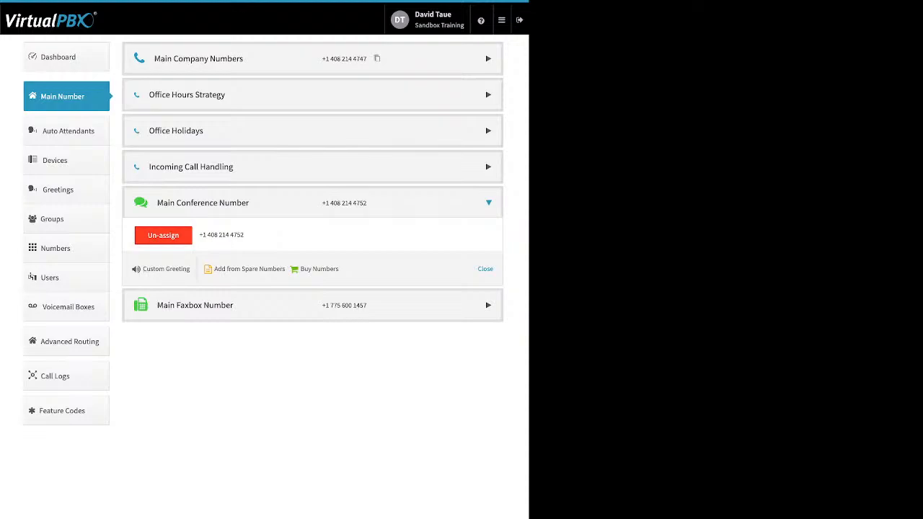
Select the conference phone number, then expand the Main Faxbox Number section
left_click_drag(367, 203, 334, 204)
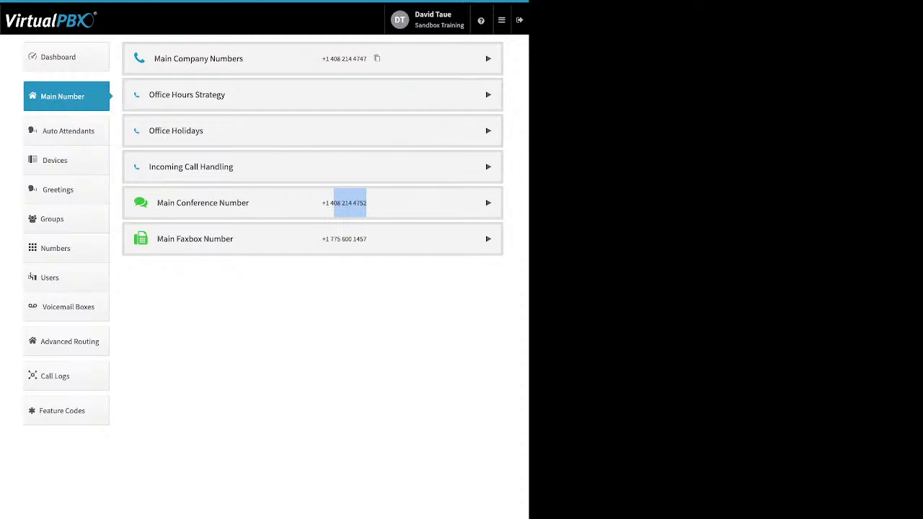
left_click(347, 239)
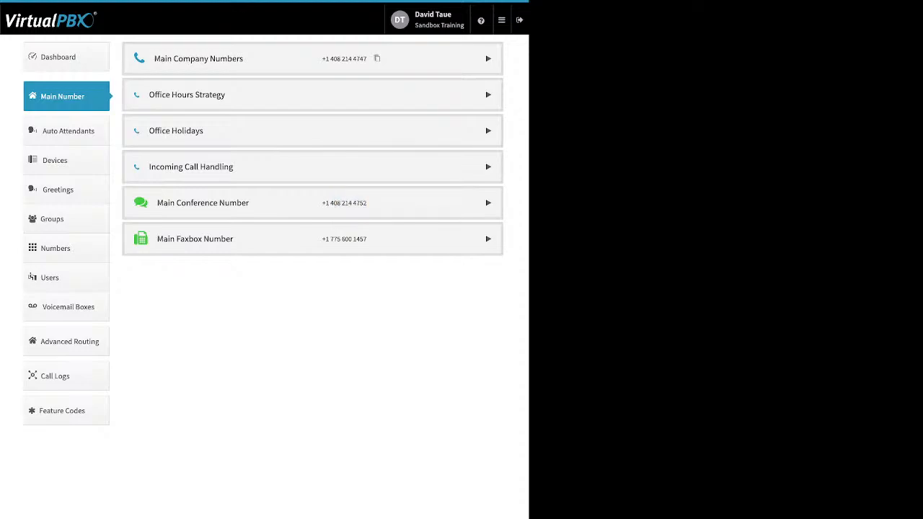
left_click(347, 239)
left_click(347, 239)
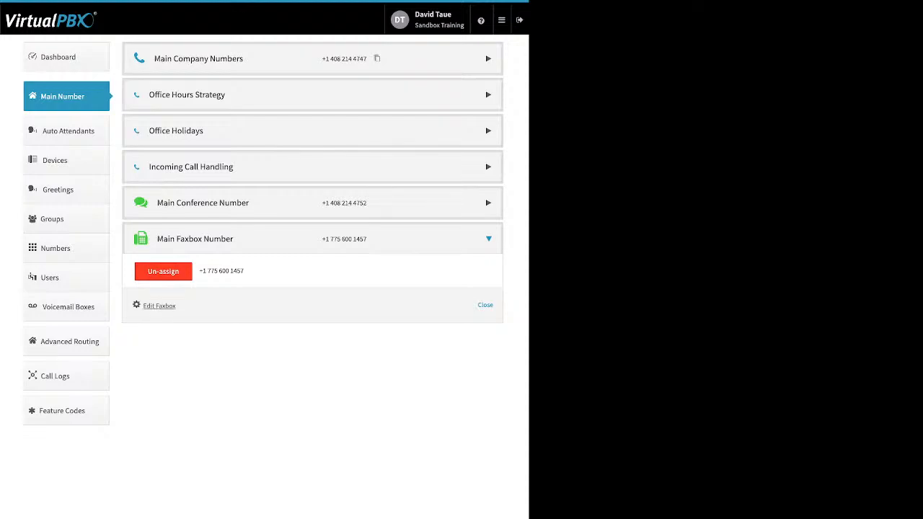
Check the main faxbox's Inbound Notification Email and Email Permissions fields, then go to Auto Attendants
left_click(158, 306)
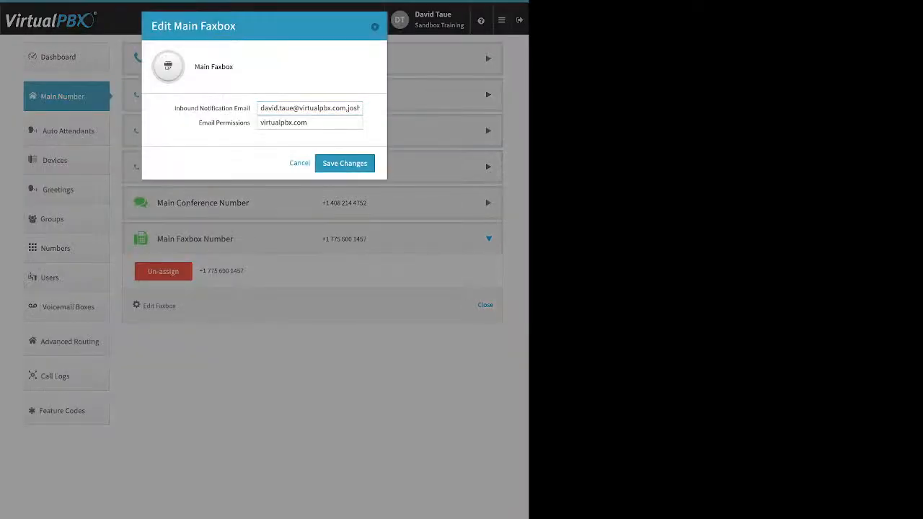
left_click_drag(174, 108, 250, 108)
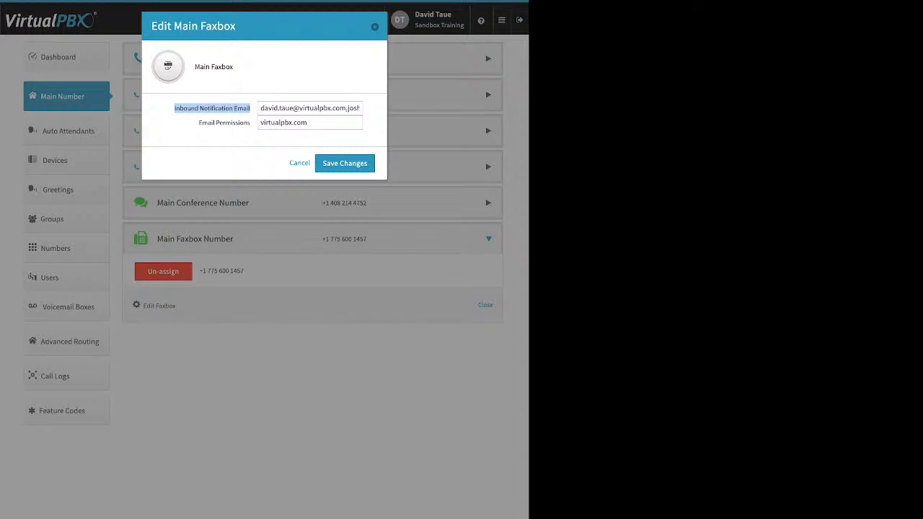
left_click(247, 122)
left_click_drag(247, 123, 198, 122)
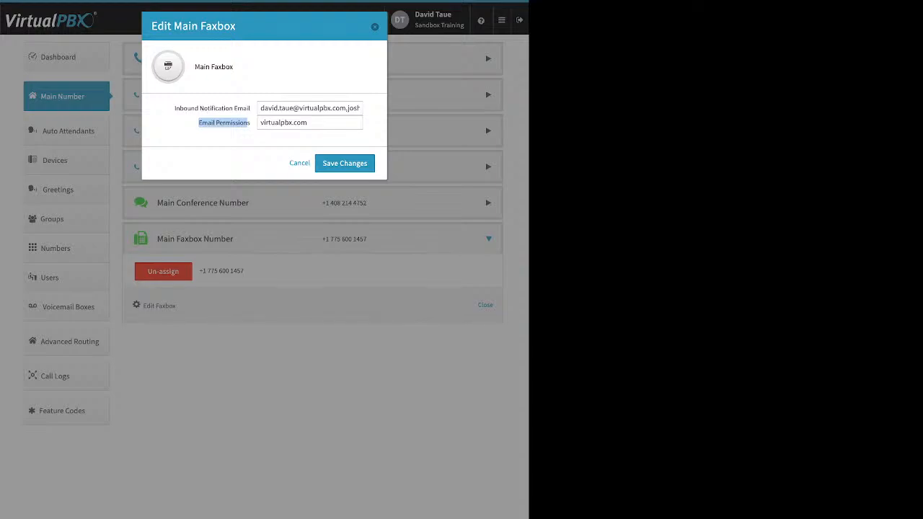
key("Escape")
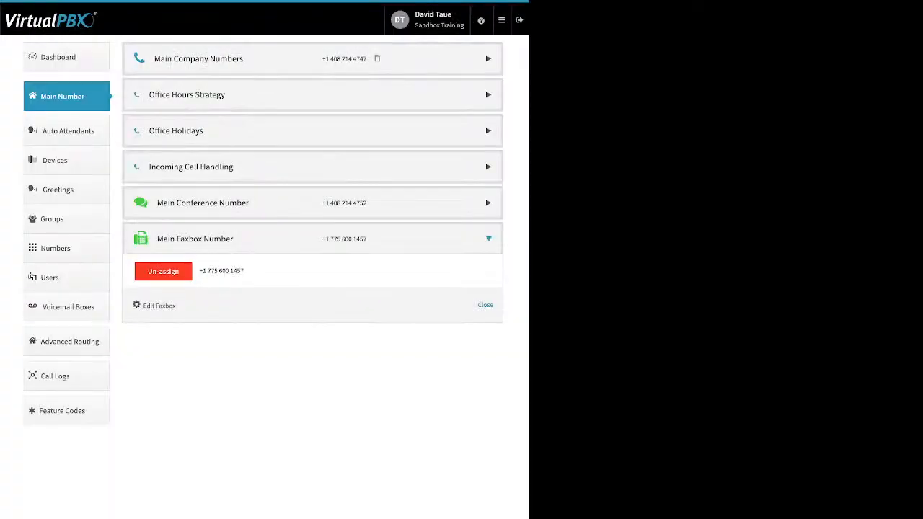
left_click(67, 130)
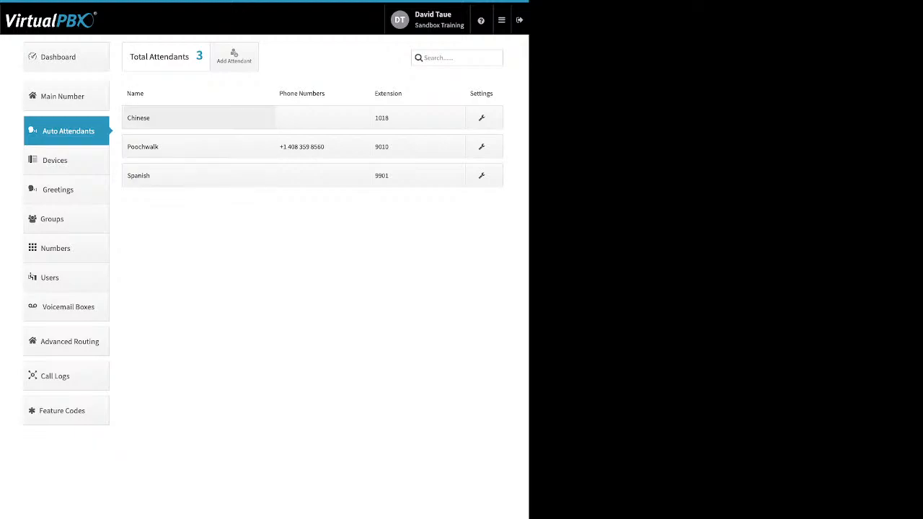
Discard a new attendant form, switch Spanish's main-menu availability off and back on, then open Poochwalk
left_click(234, 57)
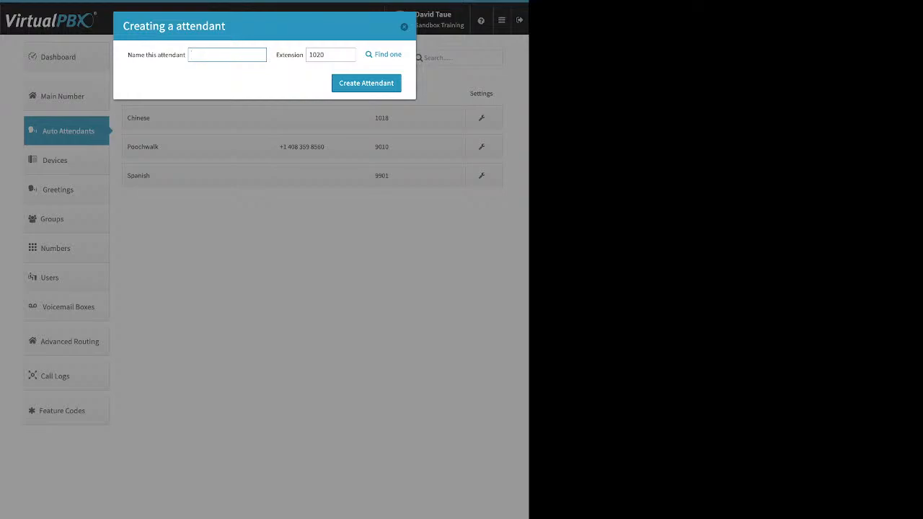
key("Escape")
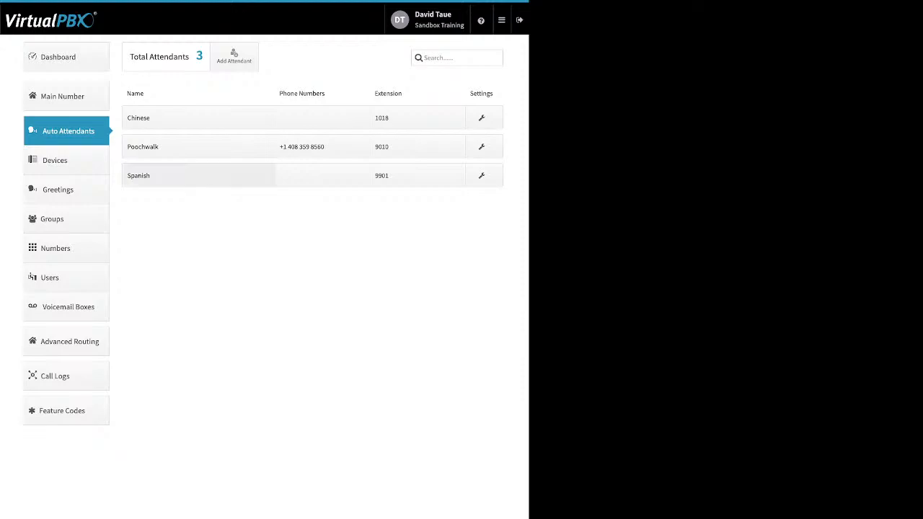
left_click(173, 176)
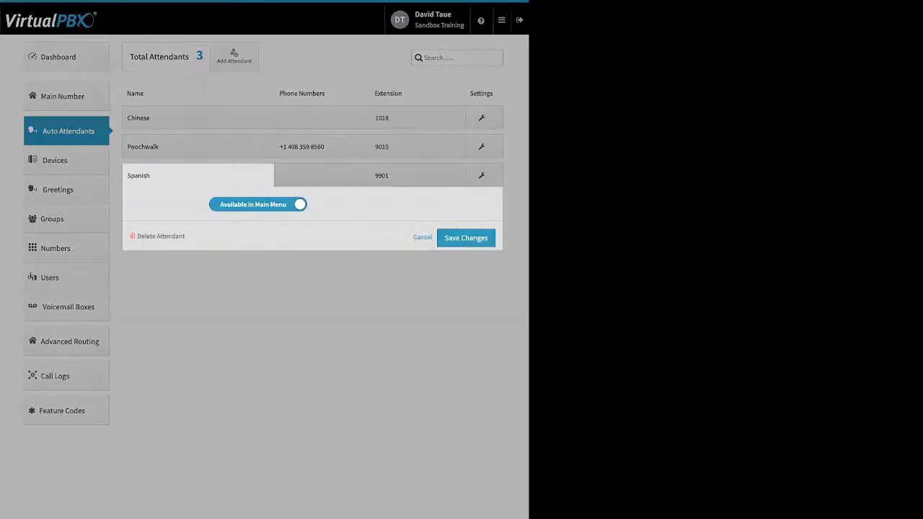
left_click(259, 205)
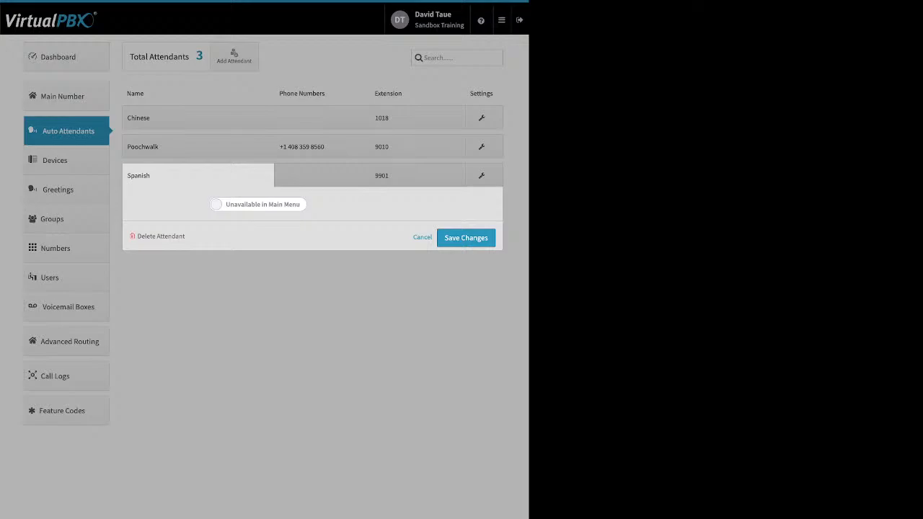
left_click(258, 205)
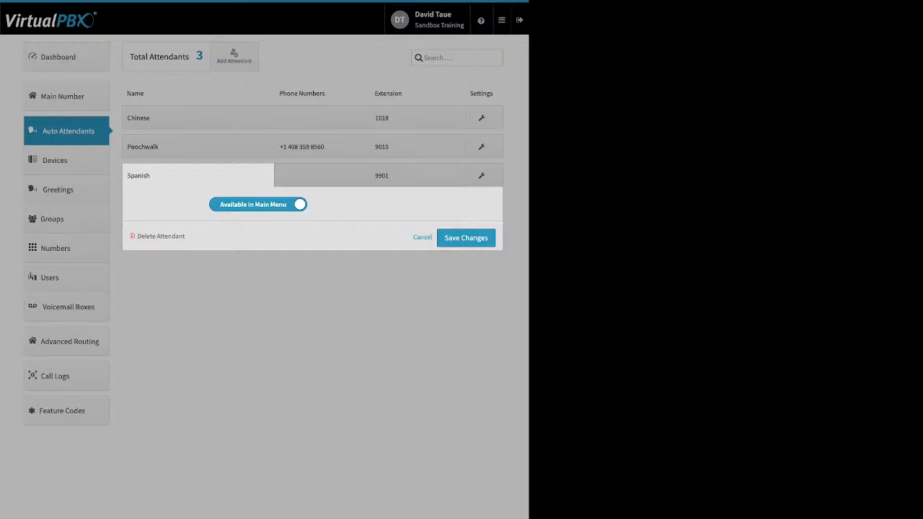
left_click(423, 237)
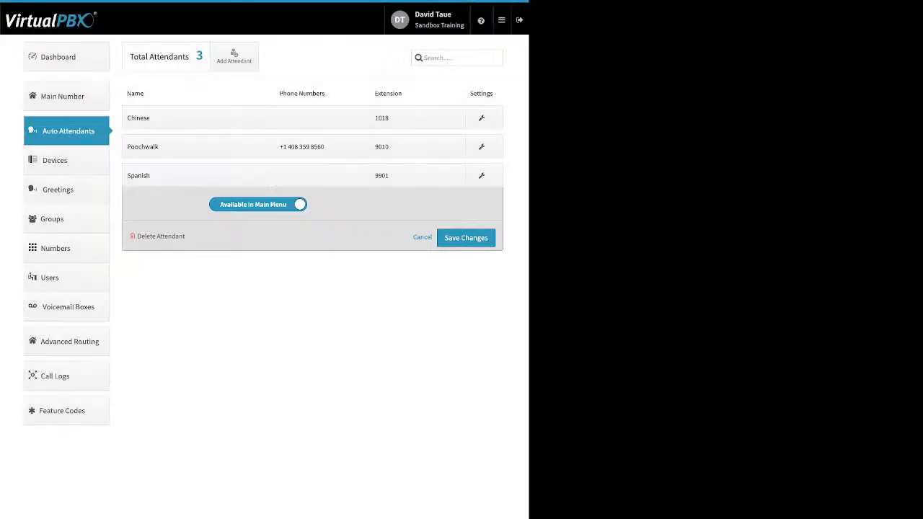
left_click(198, 147)
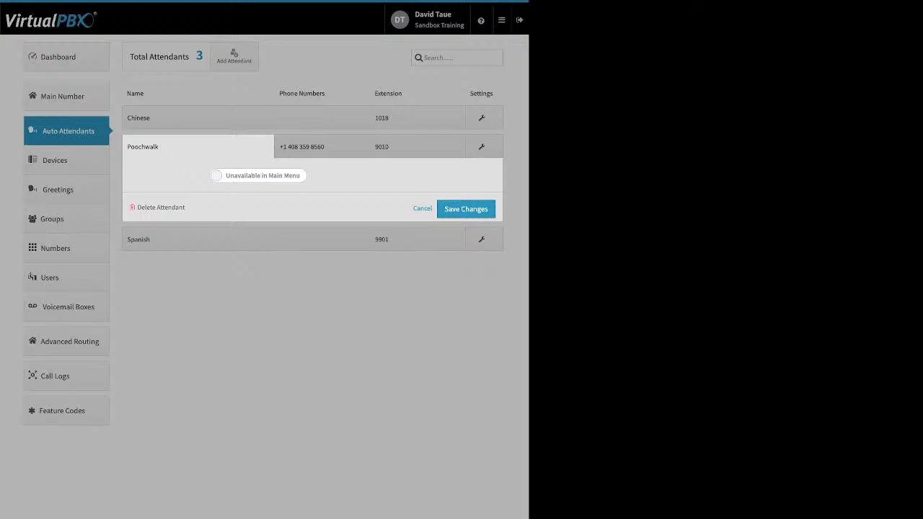
Check the phone numbers assigned to Poochwalk and close that panel
left_click(322, 146)
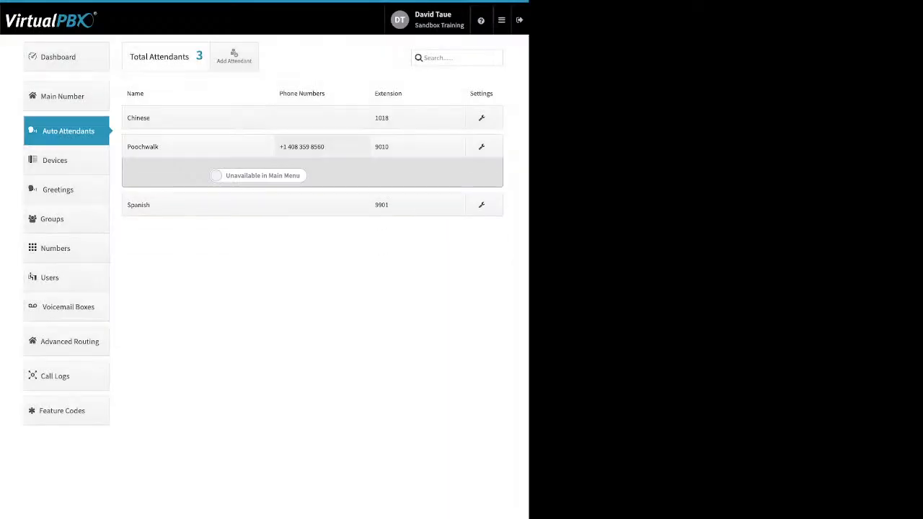
left_click(322, 146)
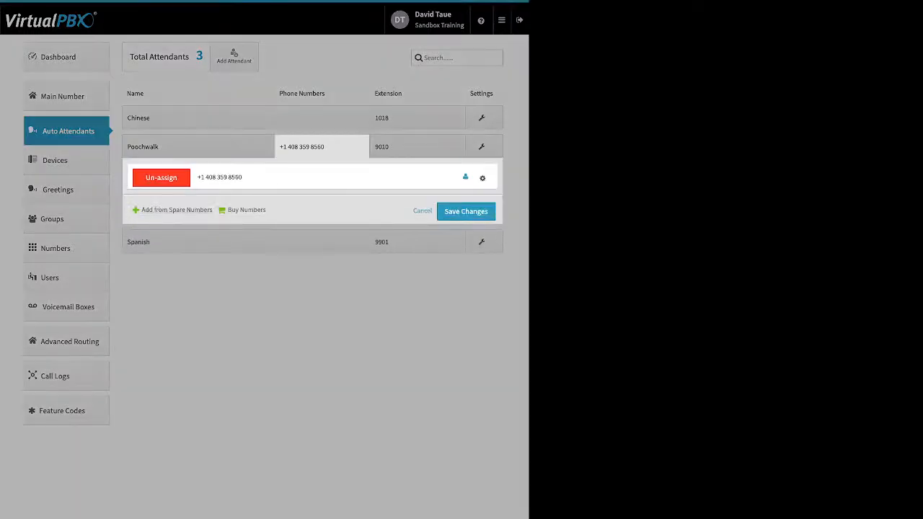
left_click(423, 210)
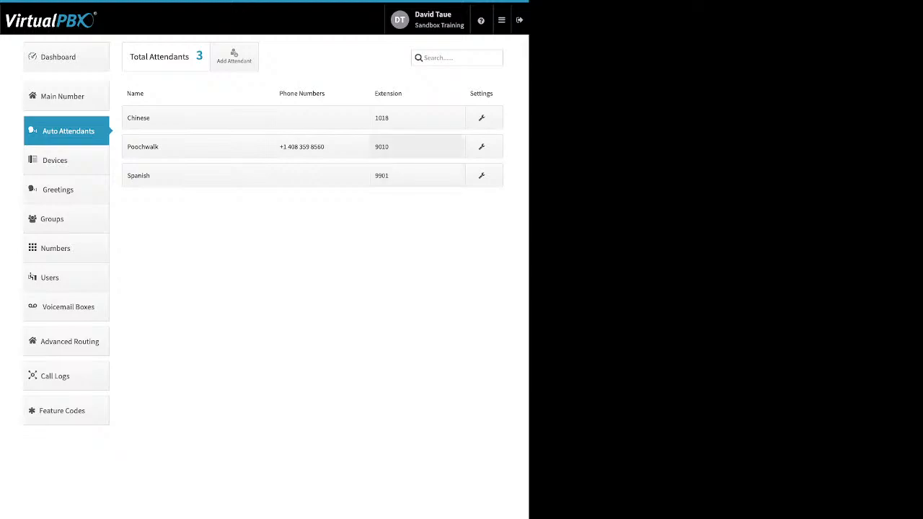
Review Poochwalk's Open Hours, After Hours and Holidays call flows and virtual receptionist, then close them
left_click(483, 147)
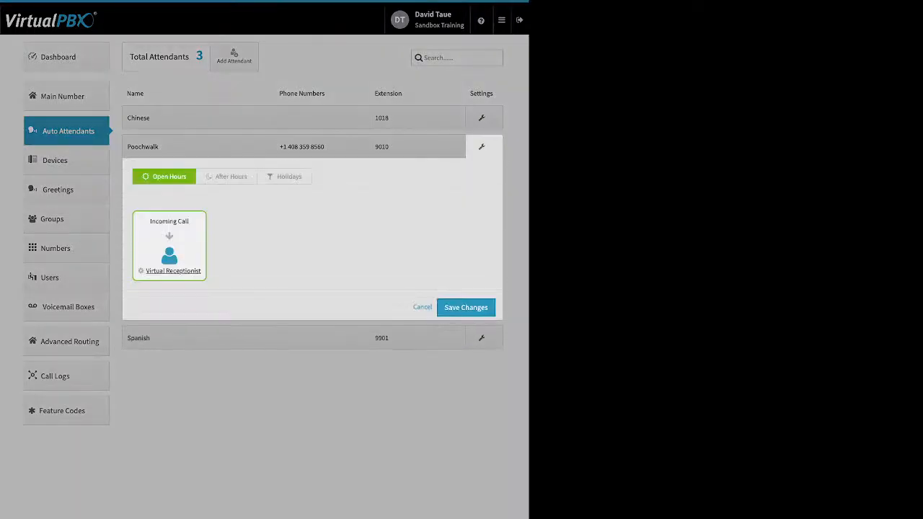
left_click(226, 177)
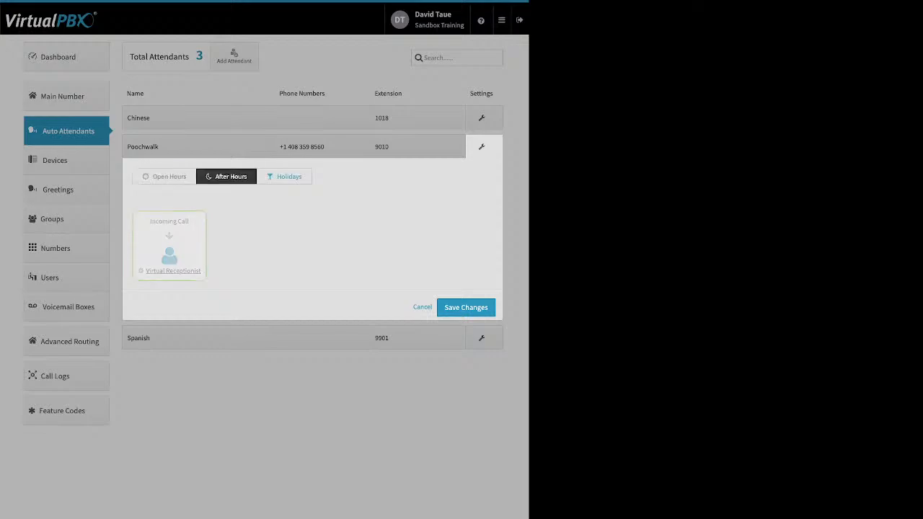
left_click(285, 176)
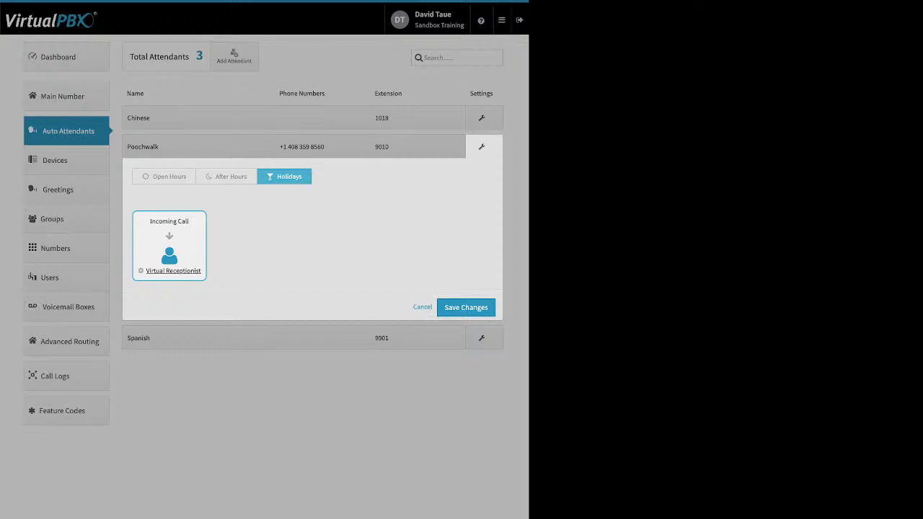
left_click(165, 177)
left_click(173, 272)
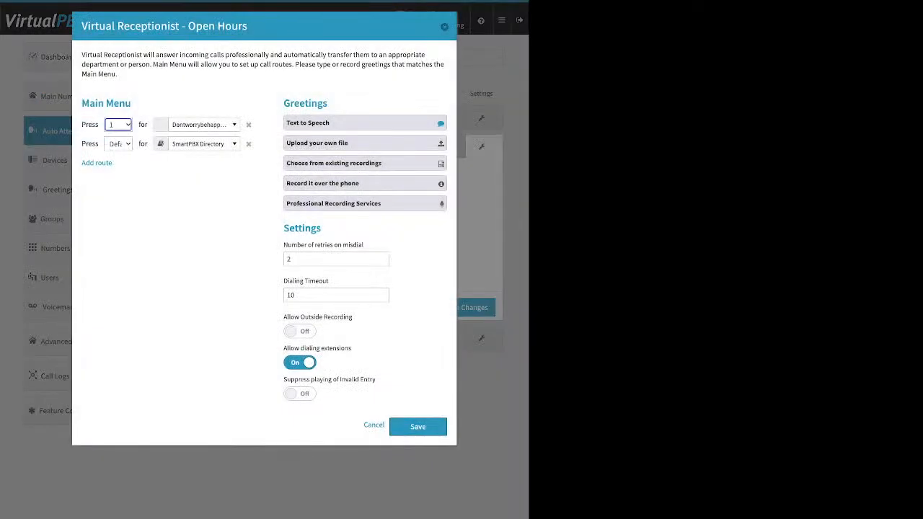
key("Escape")
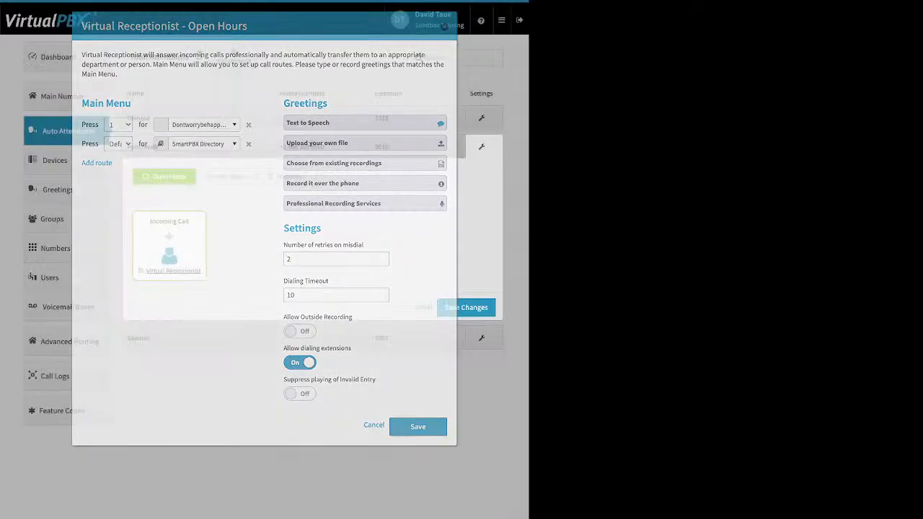
left_click(422, 307)
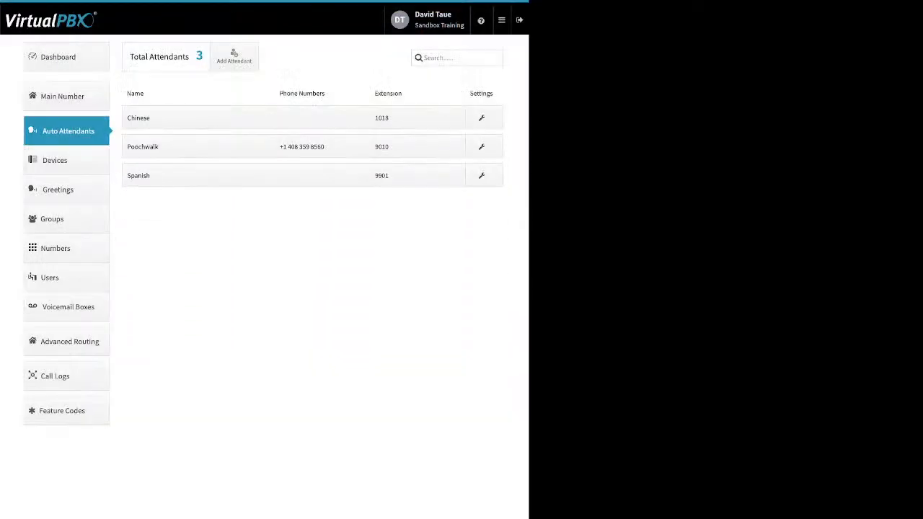
On the Devices page, switch the 2600hz JF device off and list the addable device types
left_click(54, 161)
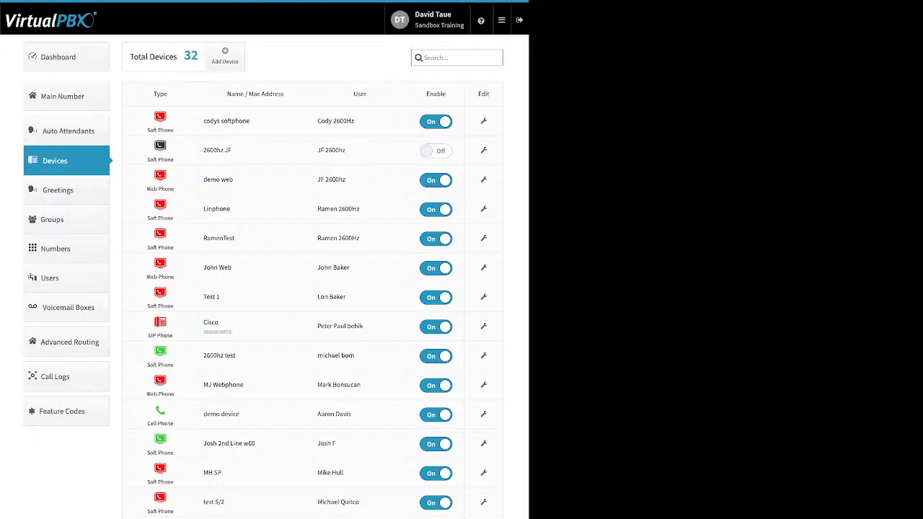
left_click(436, 151)
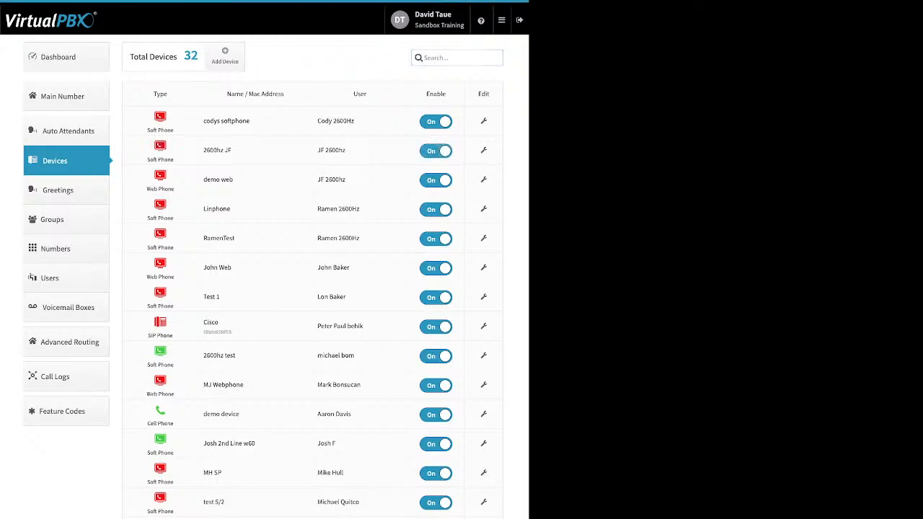
left_click(435, 150)
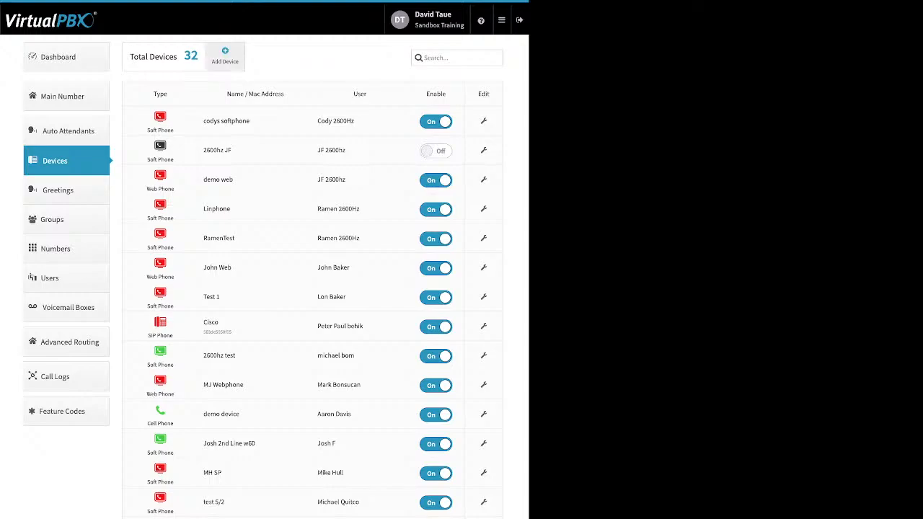
left_click(225, 55)
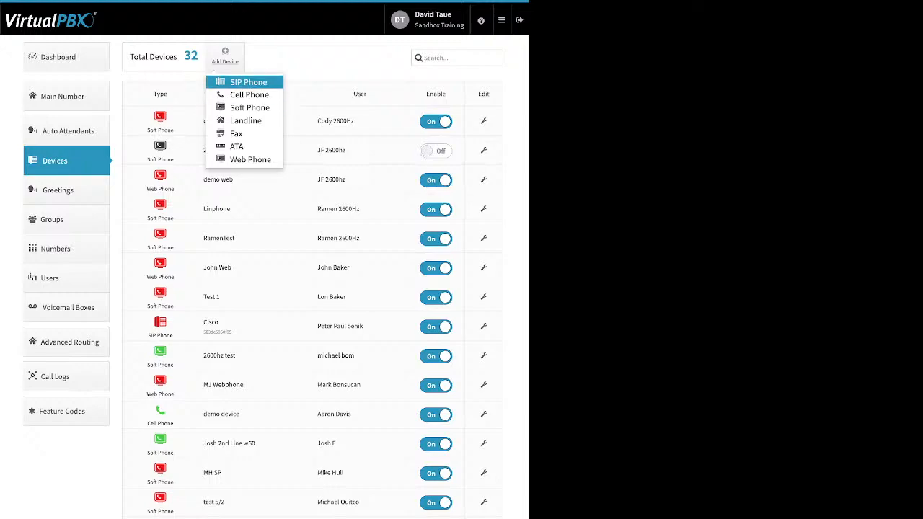
left_click(248, 82)
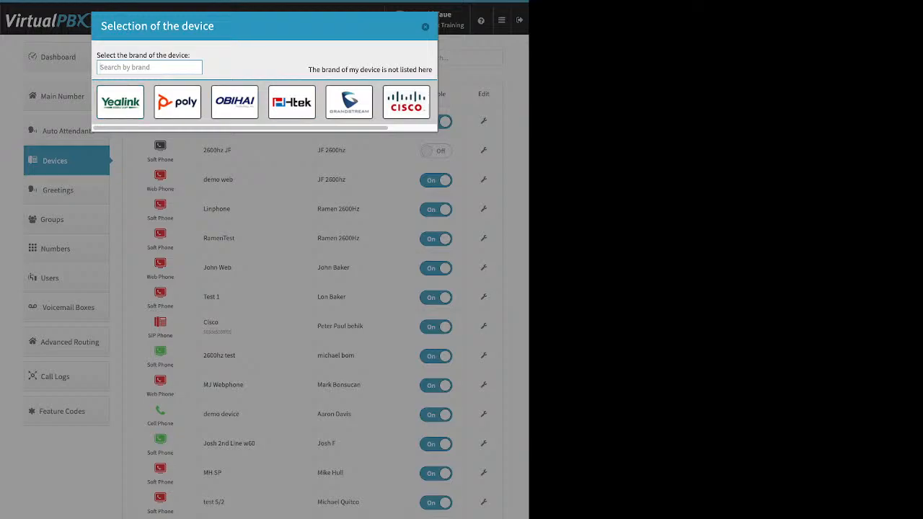
left_click(121, 102)
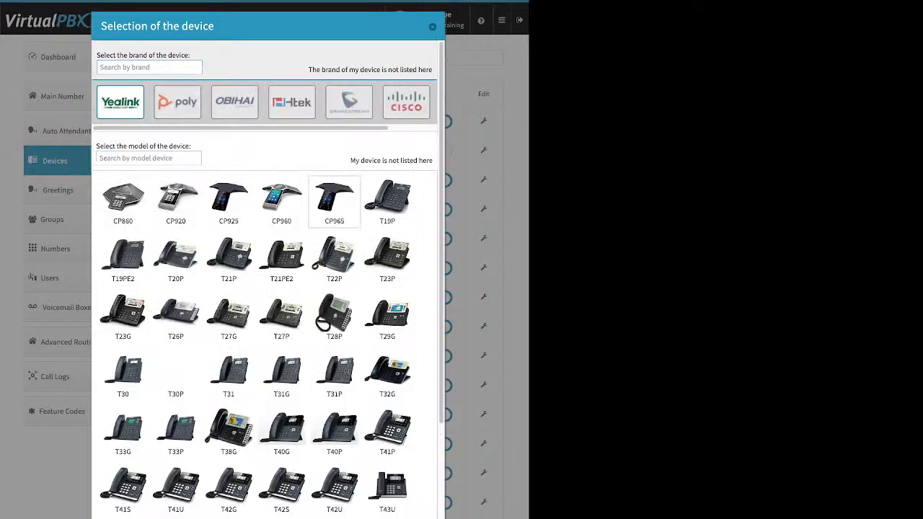
scroll(334, 256, "down", 3)
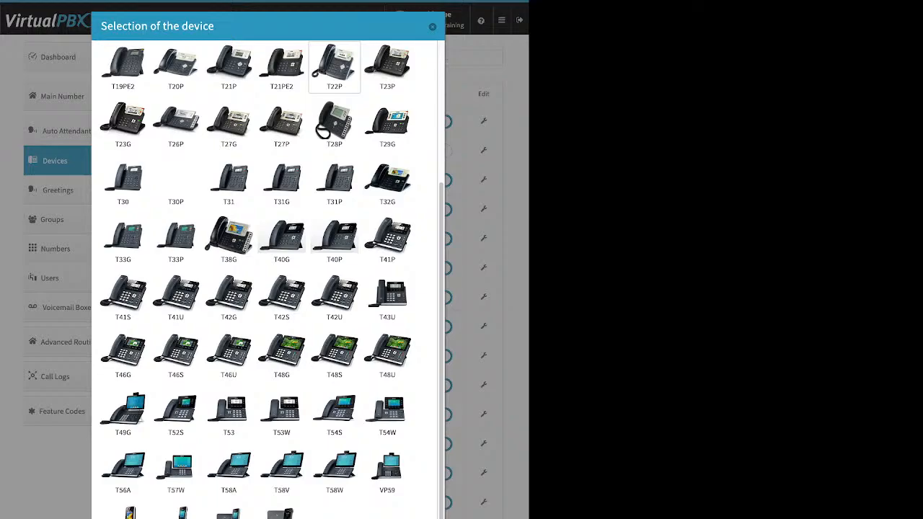
scroll(269, 274, "up", 3)
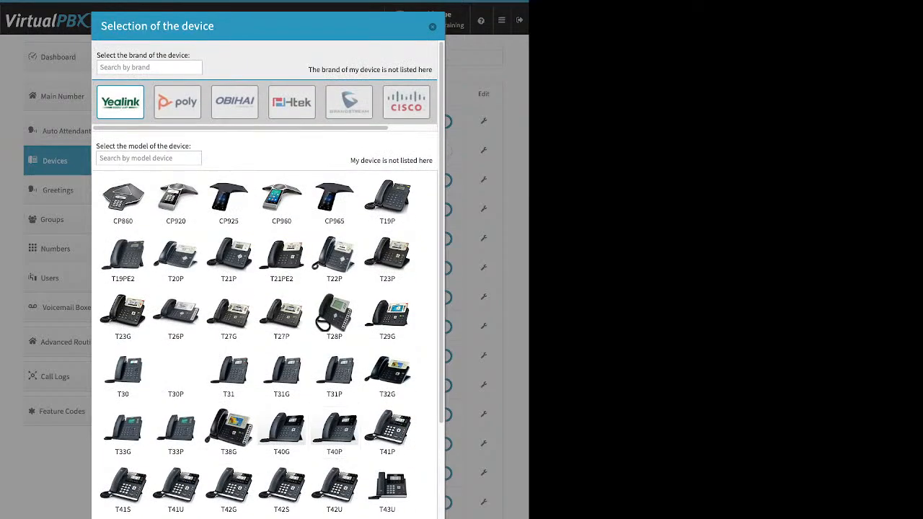
left_click(235, 102)
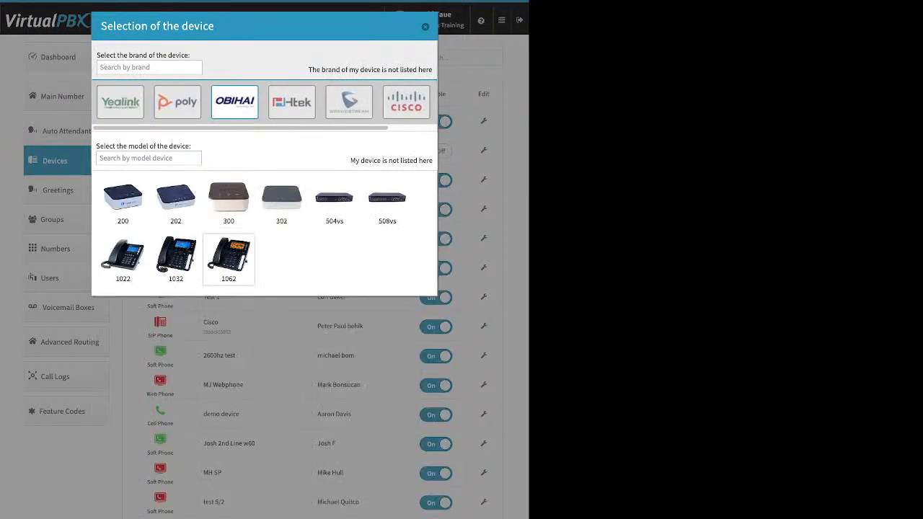
left_click(407, 102)
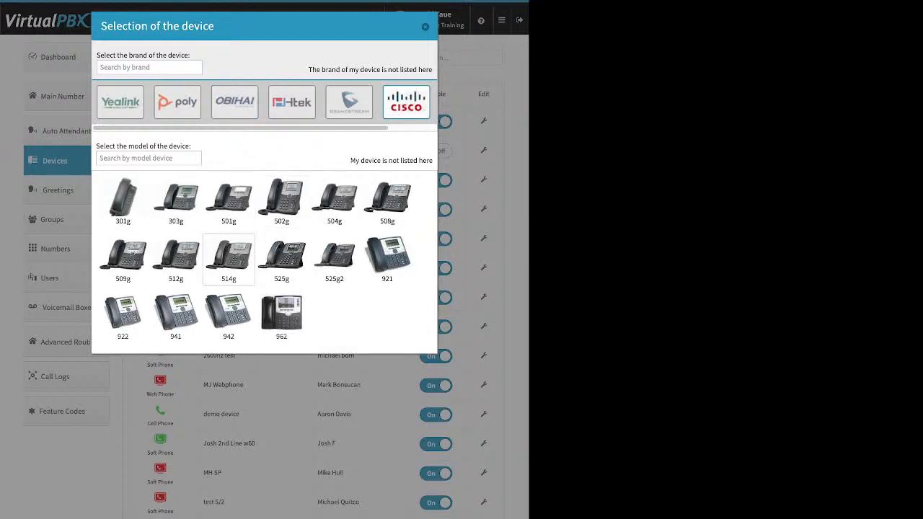
left_click(281, 260)
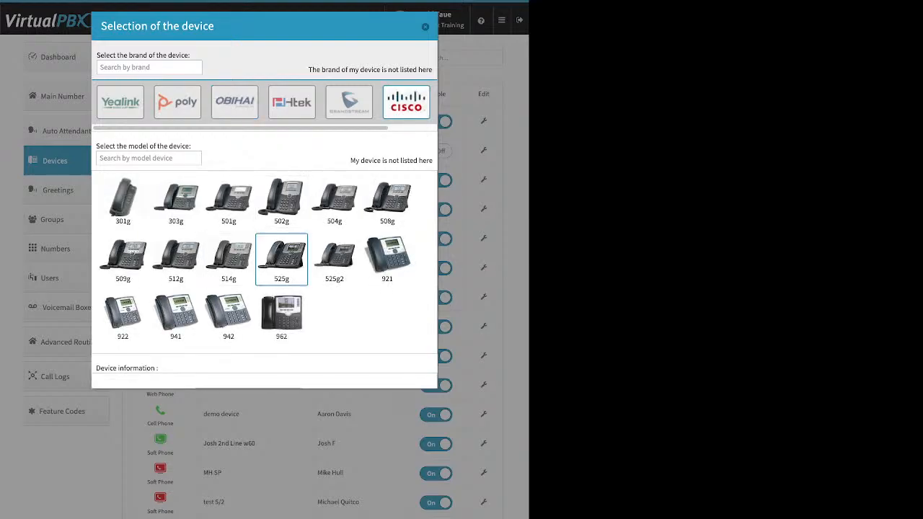
left_click(248, 395)
left_click_drag(155, 396, 192, 395)
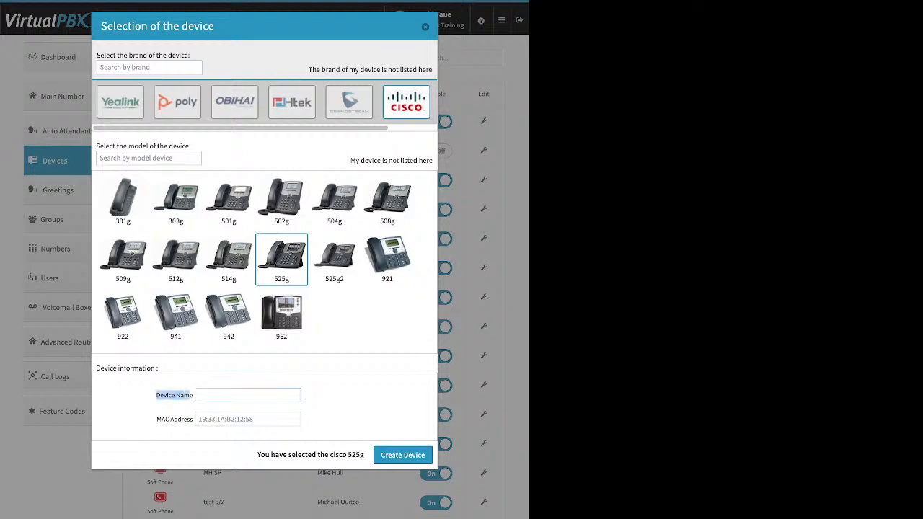
left_click(248, 419)
left_click_drag(157, 420, 191, 419)
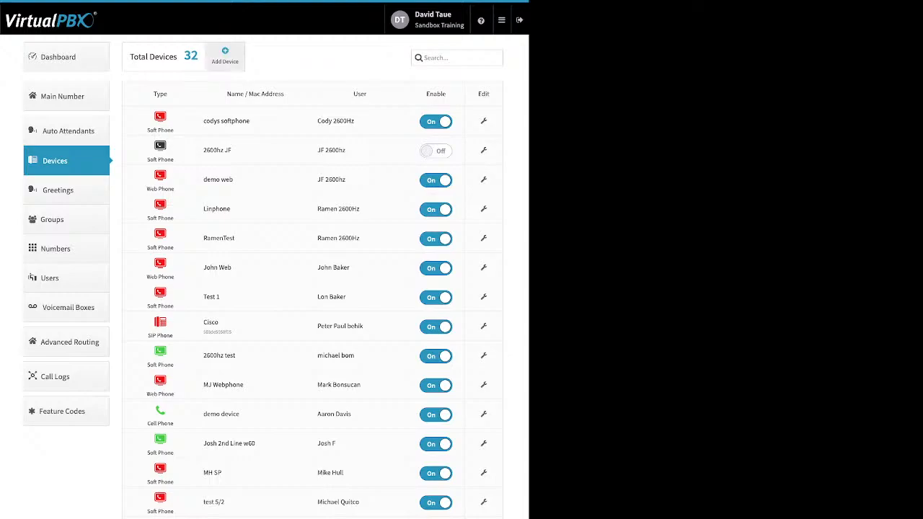
Start a Cell Phone device, check its Number field, discard it, and open 'demo device' for editing
left_click(225, 55)
left_click(249, 94)
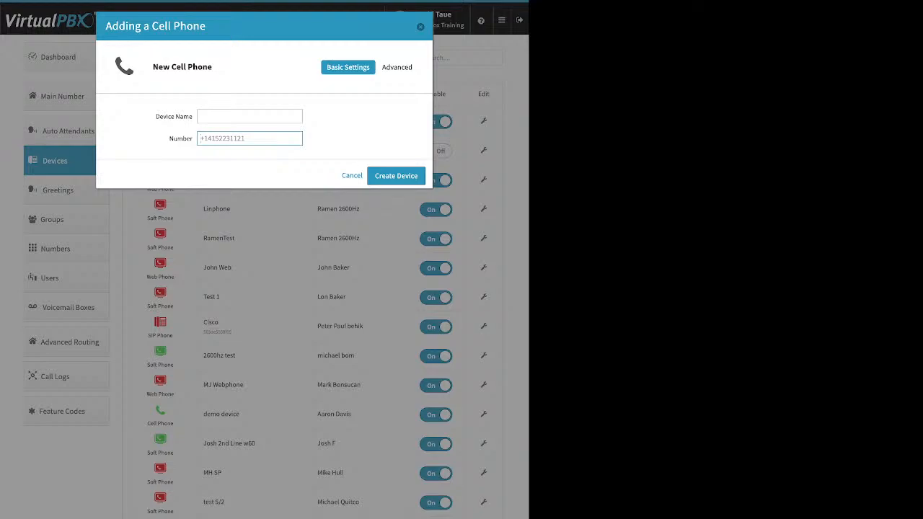
left_click_drag(170, 139, 193, 138)
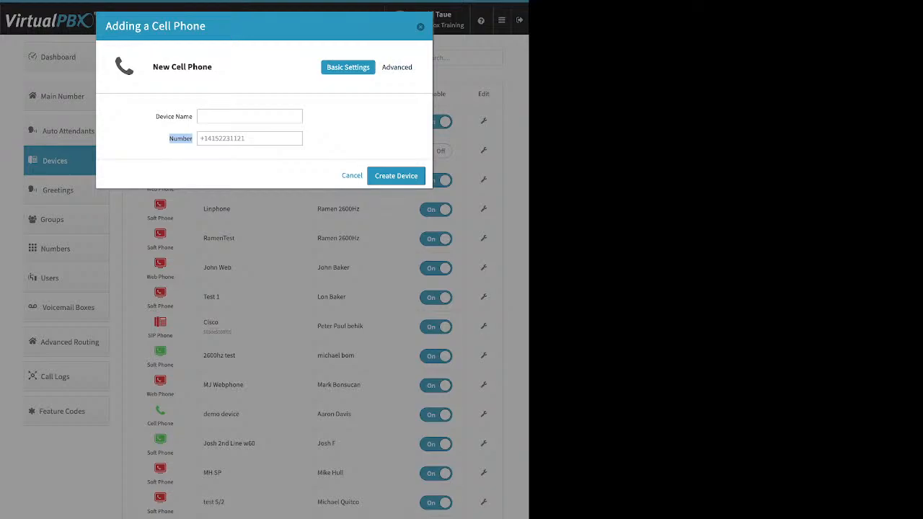
left_click(421, 27)
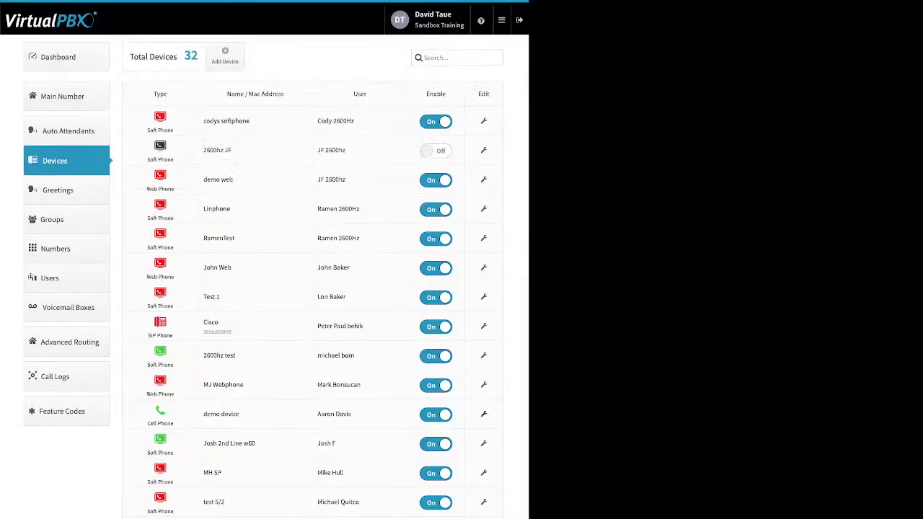
left_click(484, 414)
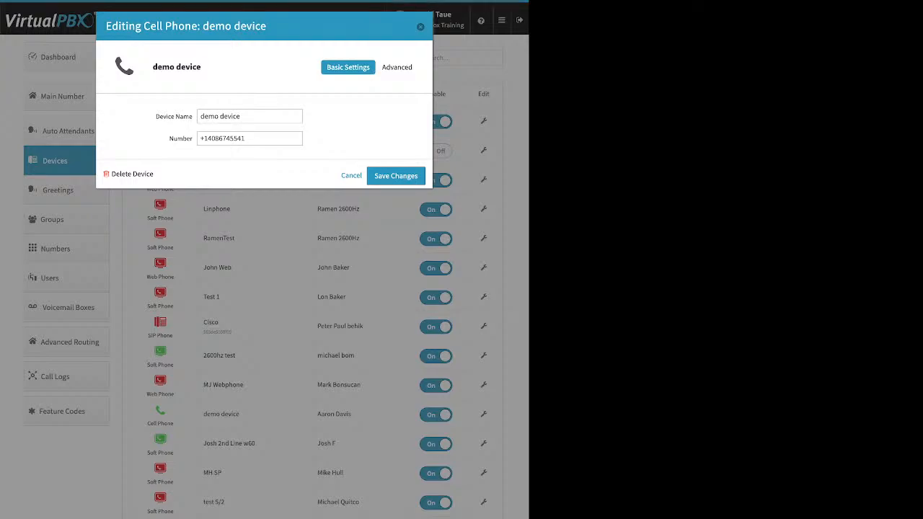
In demo device's advanced options, uncheck Keep Original Caller-ID, keep cellphone voicemail on, and save
left_click(399, 67)
left_click(387, 85)
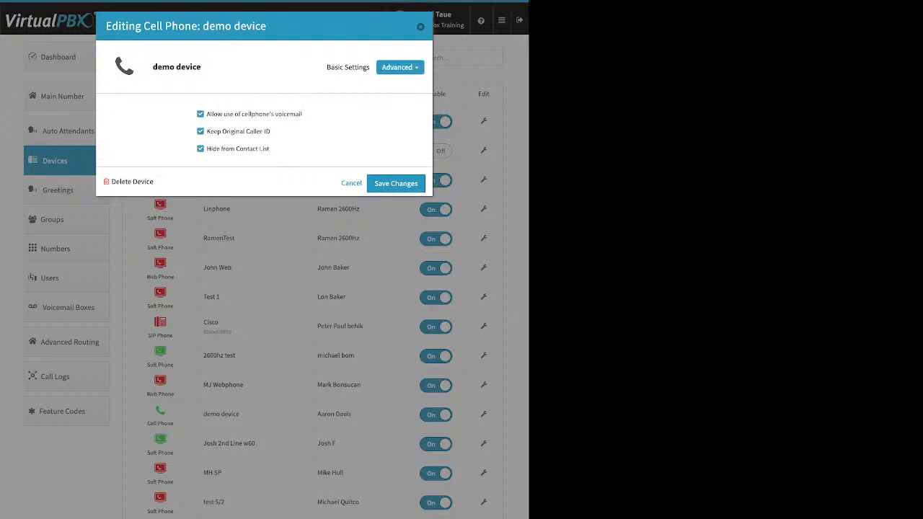
left_click(200, 114)
left_click(200, 114)
left_click_drag(271, 132, 207, 132)
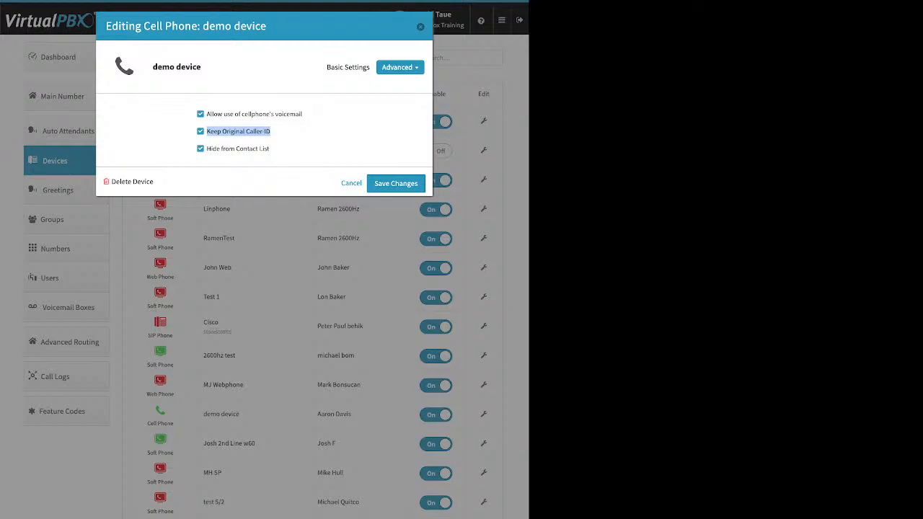
left_click(201, 131)
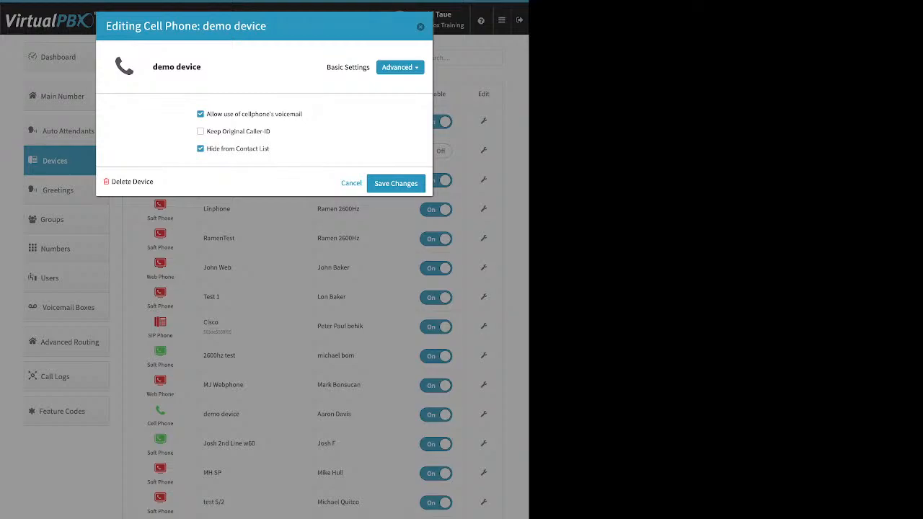
left_click(421, 26)
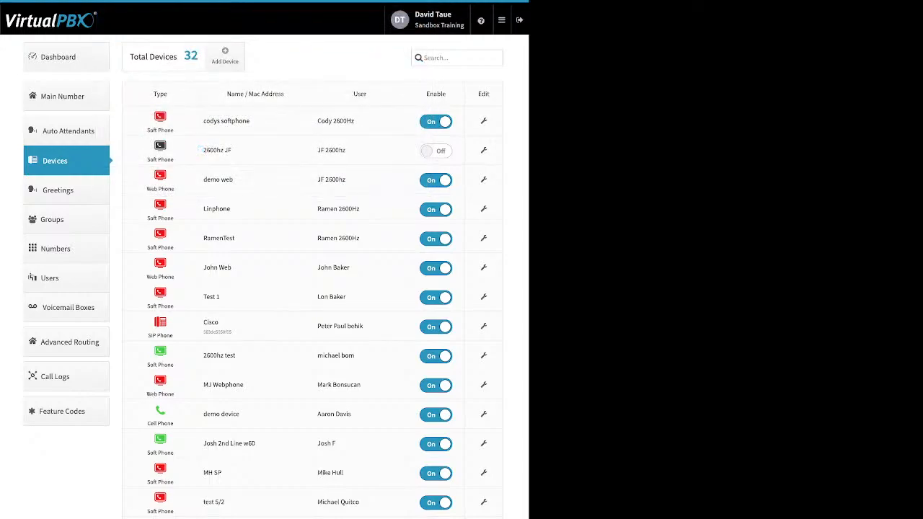
left_click(58, 57)
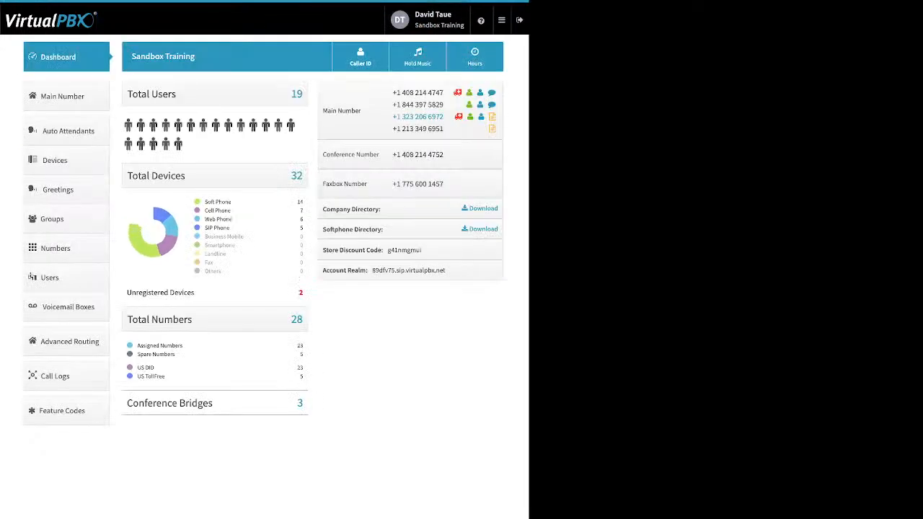
View the Company Caller ID settings without changing them, then return to Devices
left_click(361, 57)
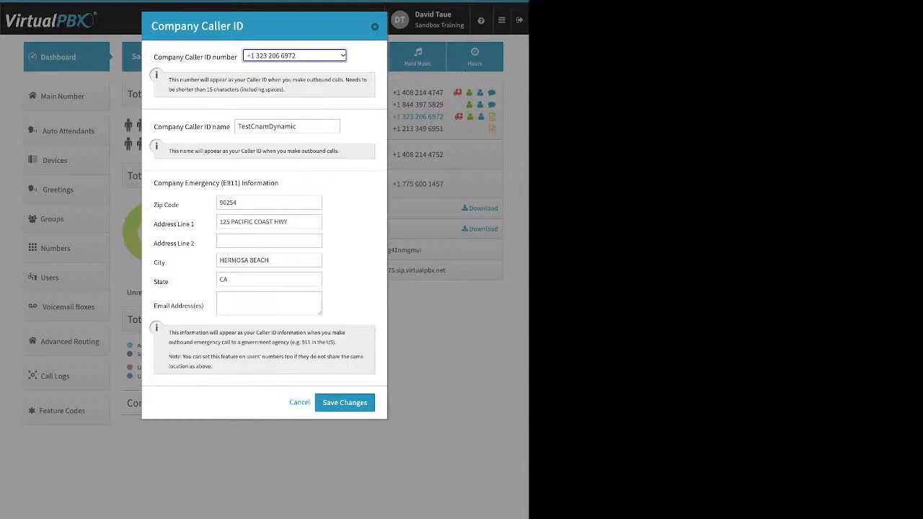
key("Escape")
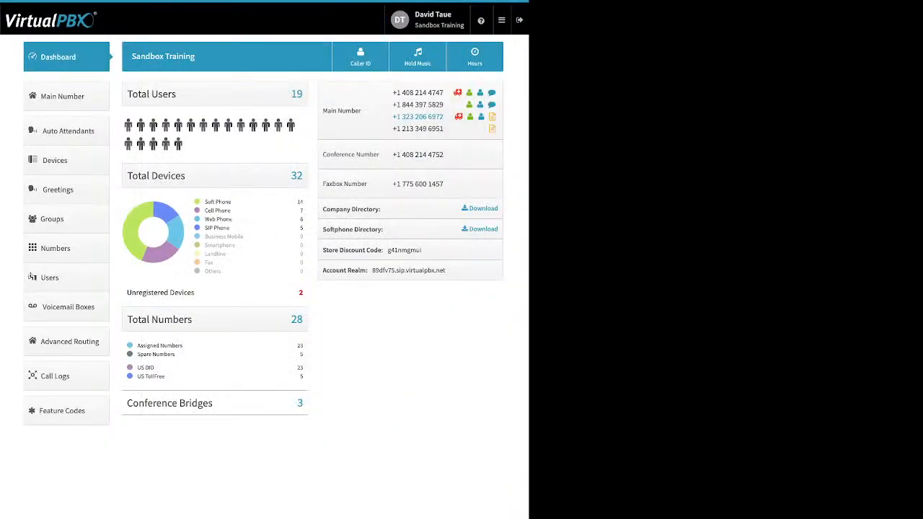
left_click(55, 160)
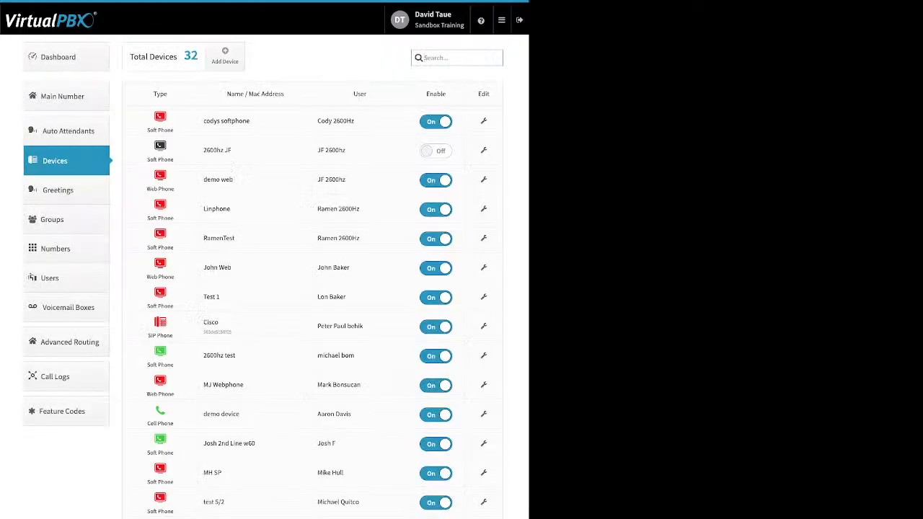
Begin a softphone past the 911 warning, review its SIP username, password and realm, then discard it
left_click(225, 56)
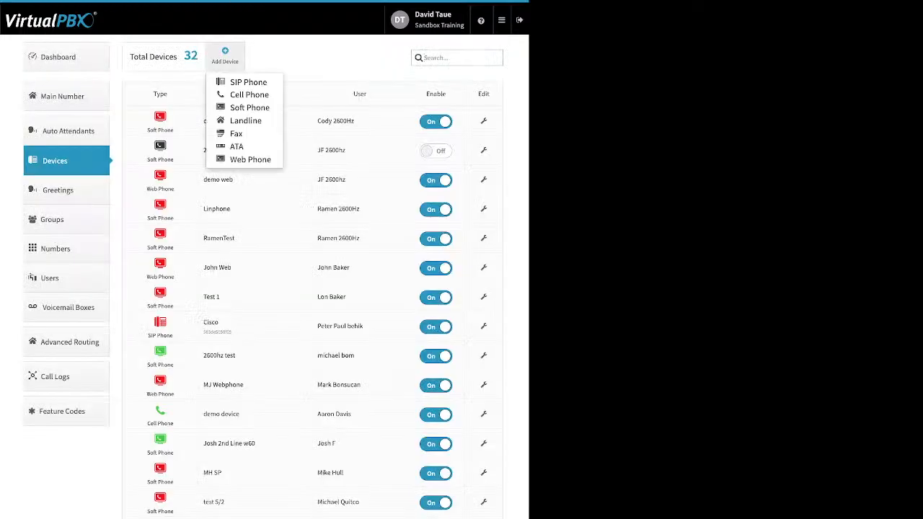
left_click(250, 107)
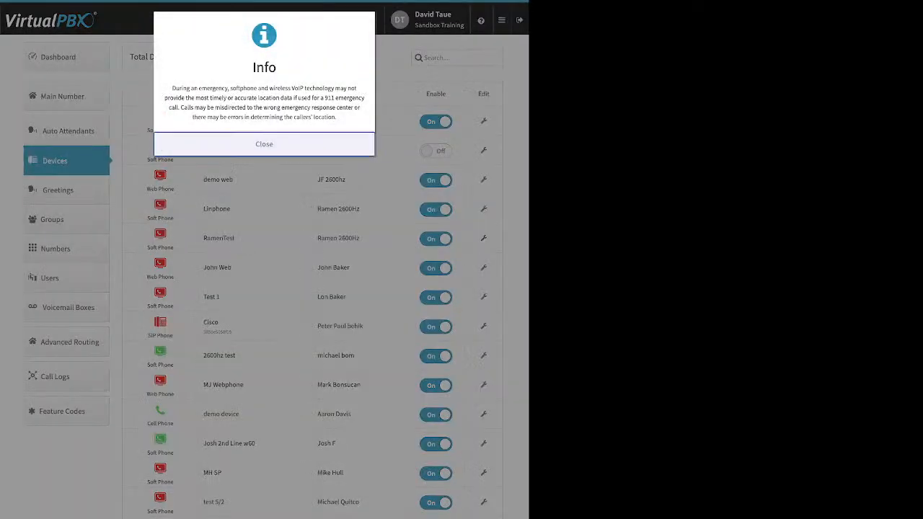
left_click_drag(171, 88, 336, 117)
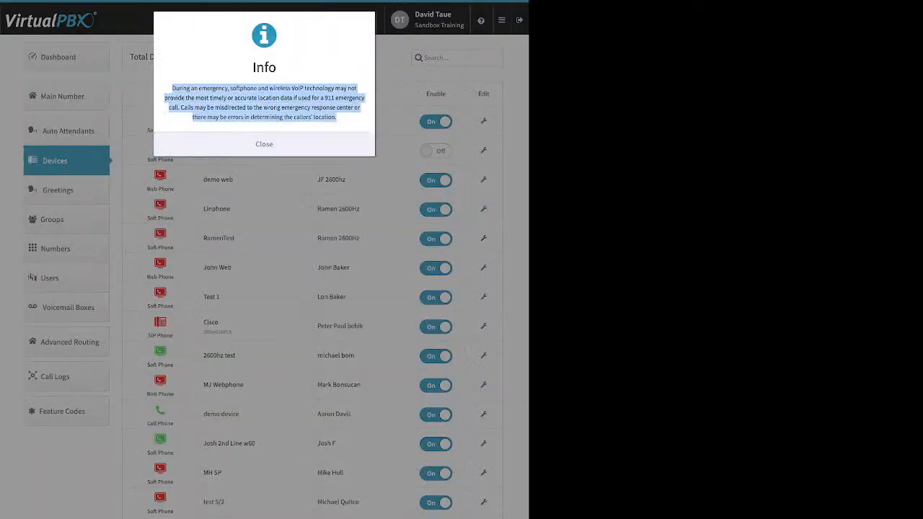
left_click(264, 144)
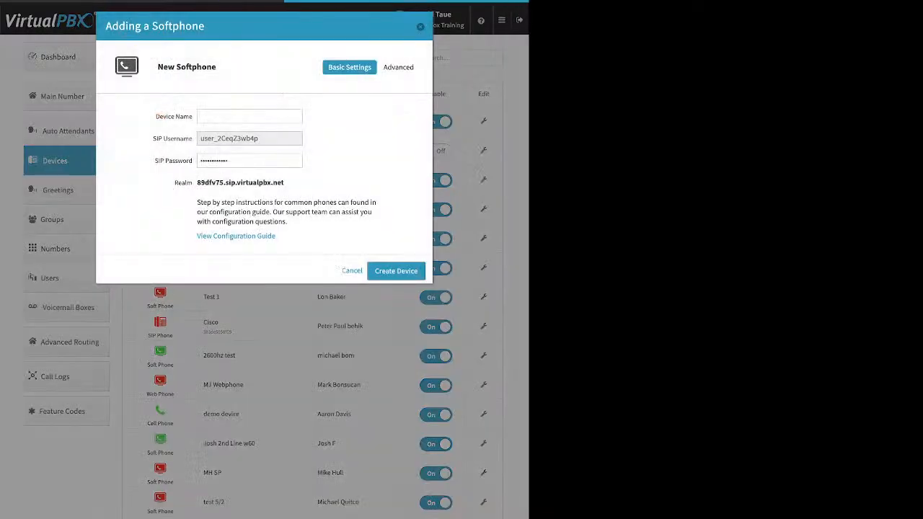
left_click(250, 116)
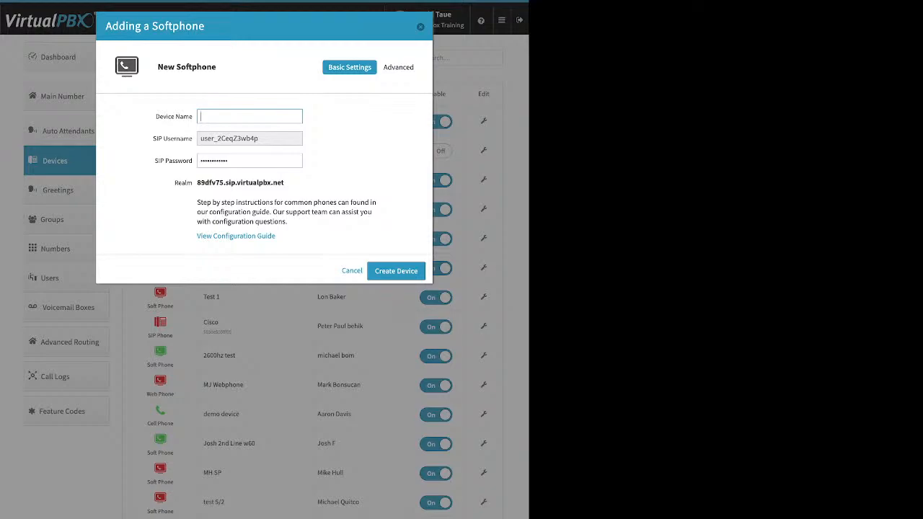
left_click_drag(201, 138, 258, 139)
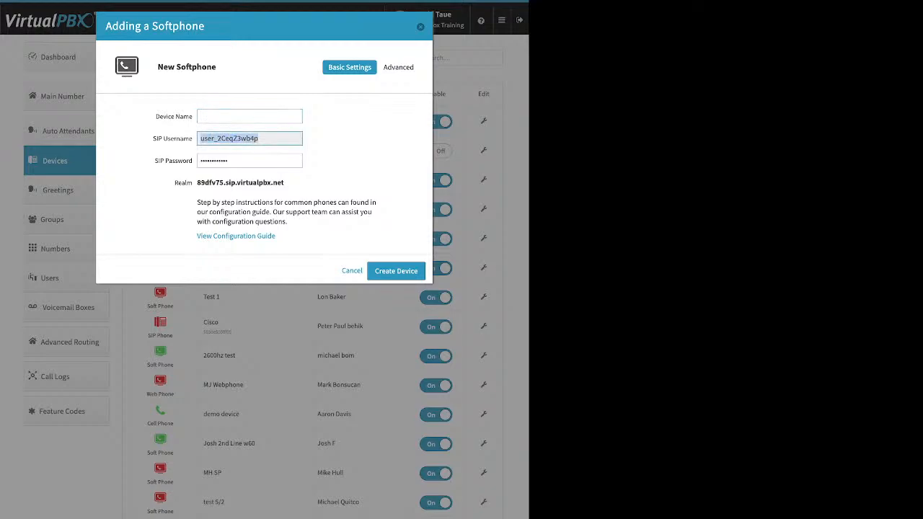
left_click(246, 161)
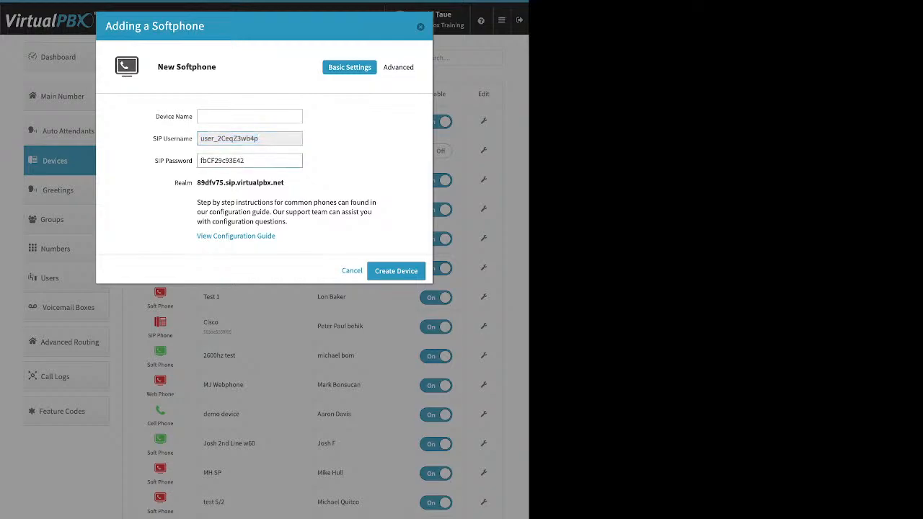
left_click_drag(246, 160, 202, 161)
left_click_drag(284, 182, 197, 182)
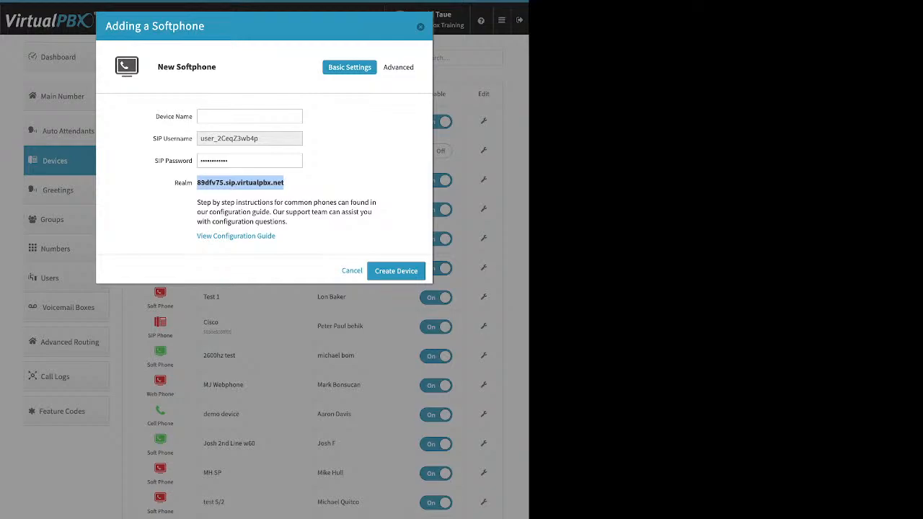
left_click(420, 27)
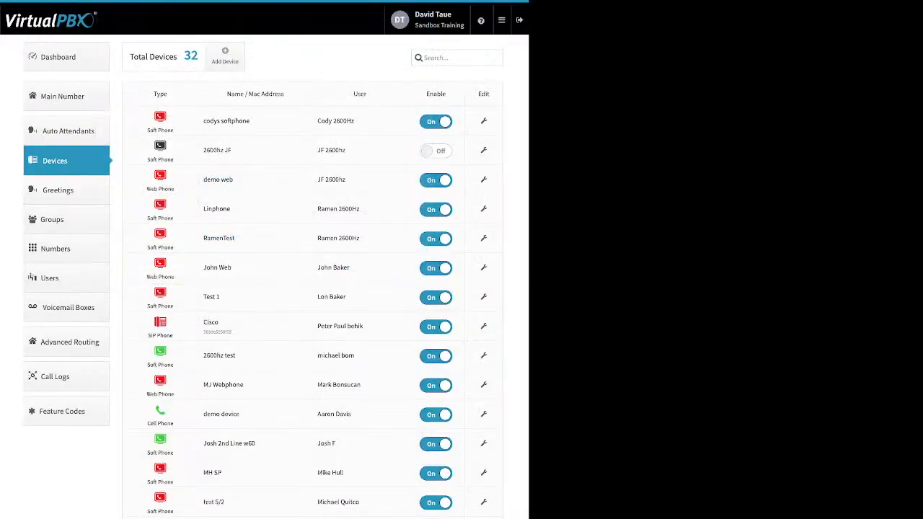
Open and dismiss the Add Device list, then list the Cisco device's advanced setting sections
left_click(225, 55)
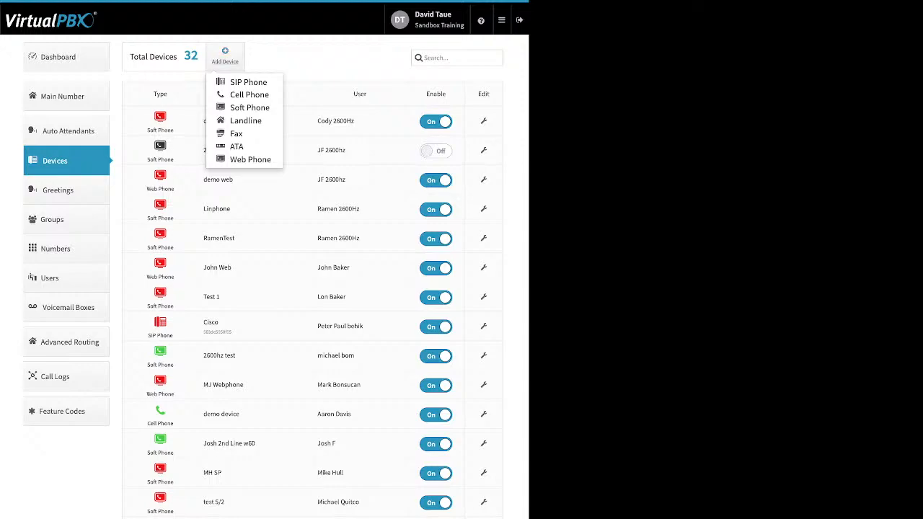
left_click(245, 121)
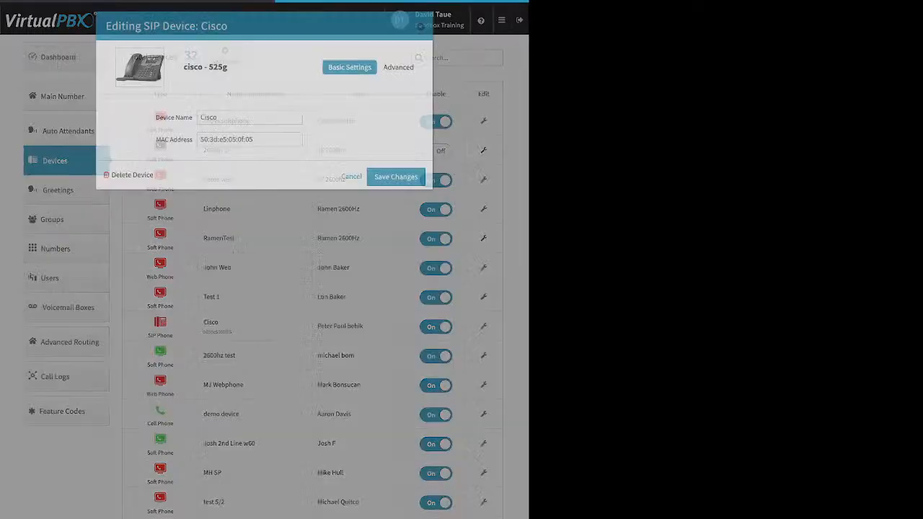
left_click(401, 67)
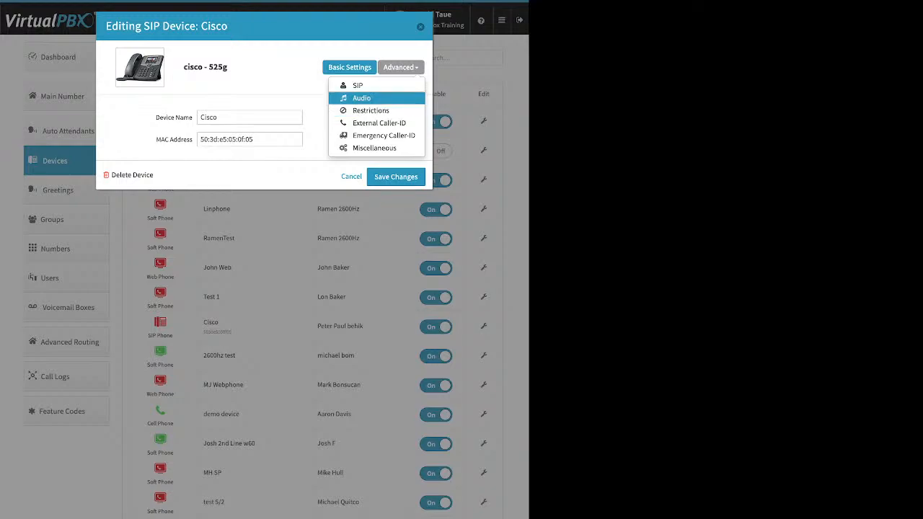
left_click(361, 98)
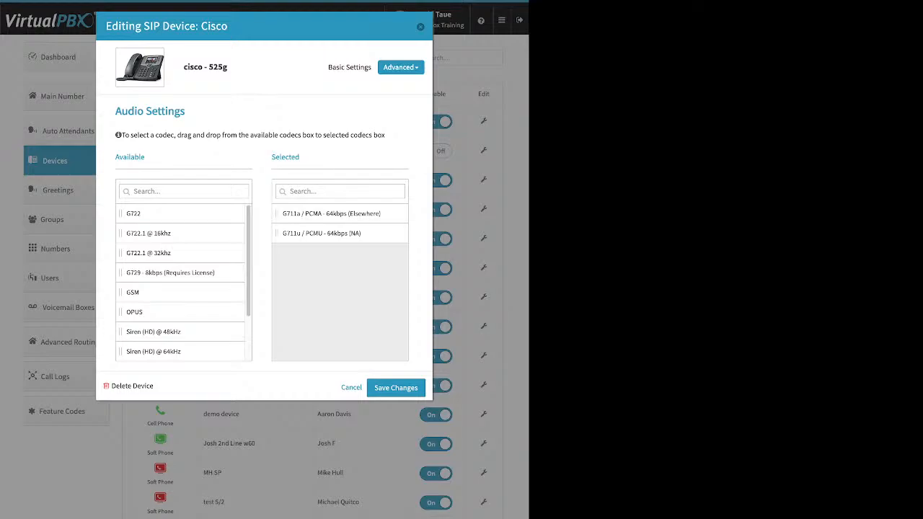
left_click(401, 67)
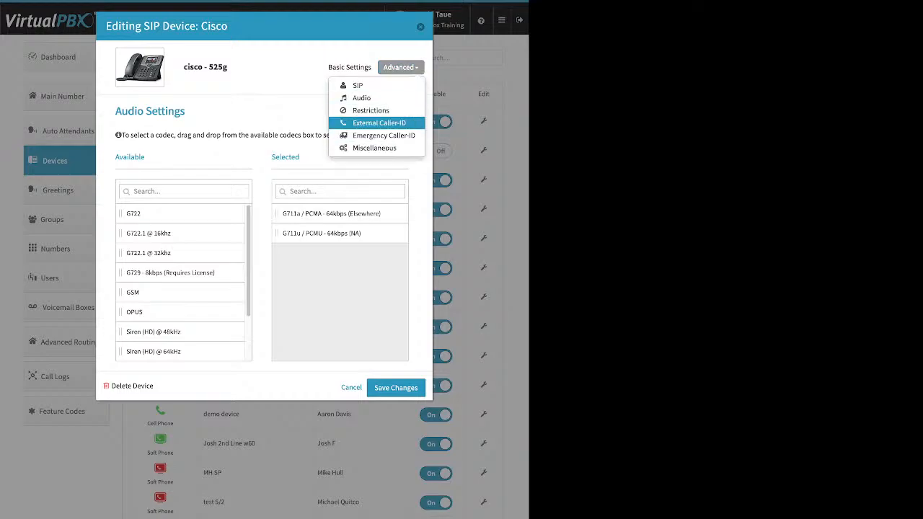
left_click(379, 123)
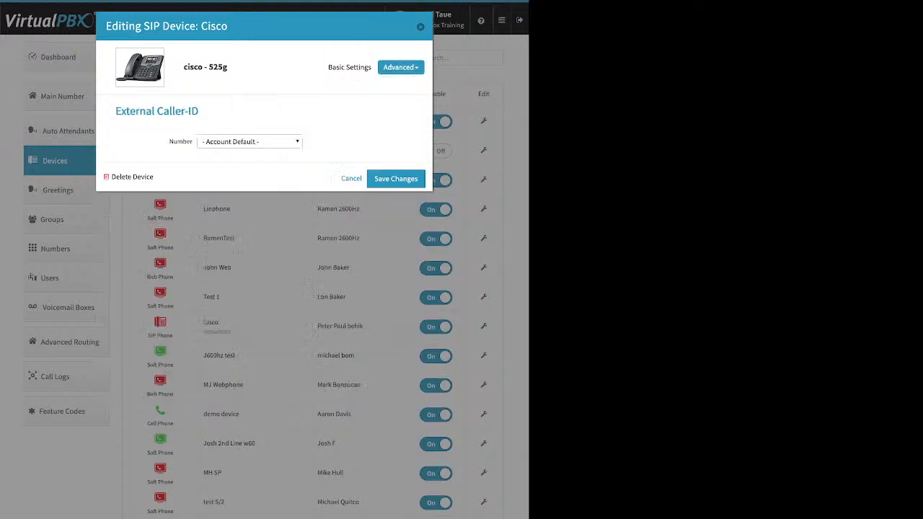
left_click(249, 141)
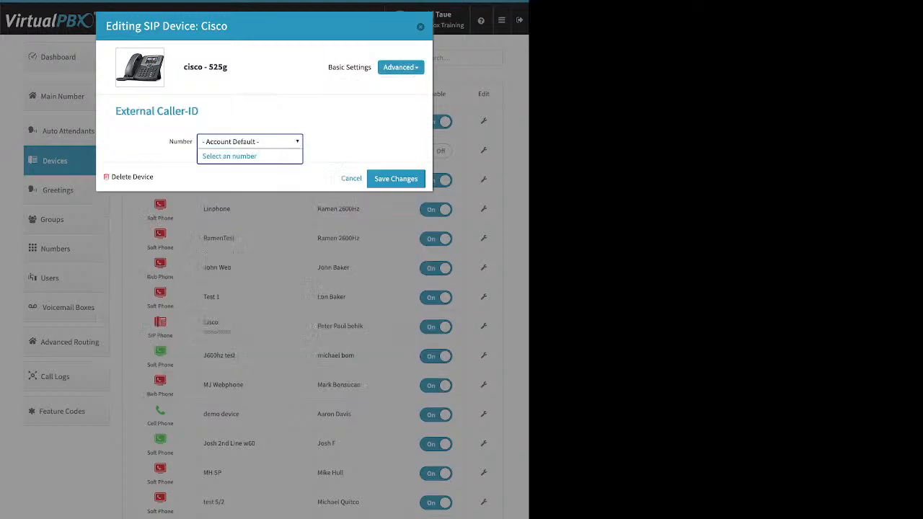
left_click(250, 141)
left_click(400, 67)
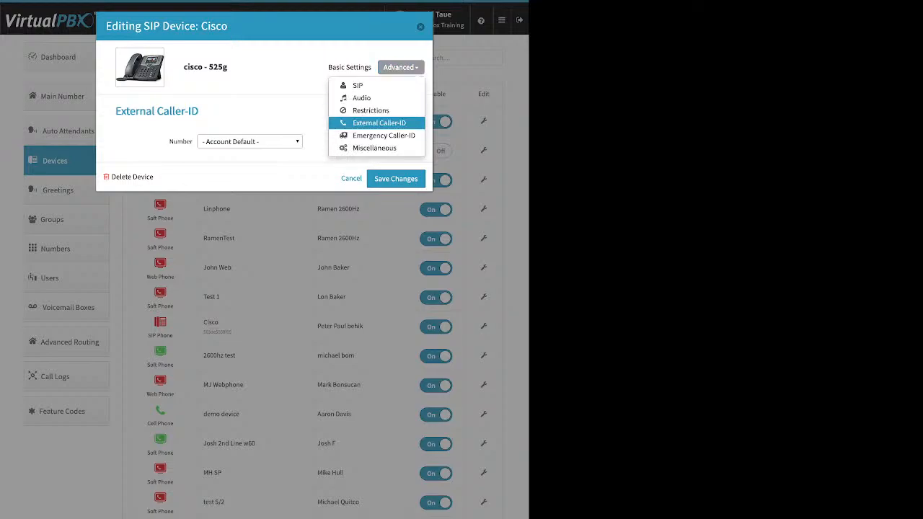
left_click(383, 135)
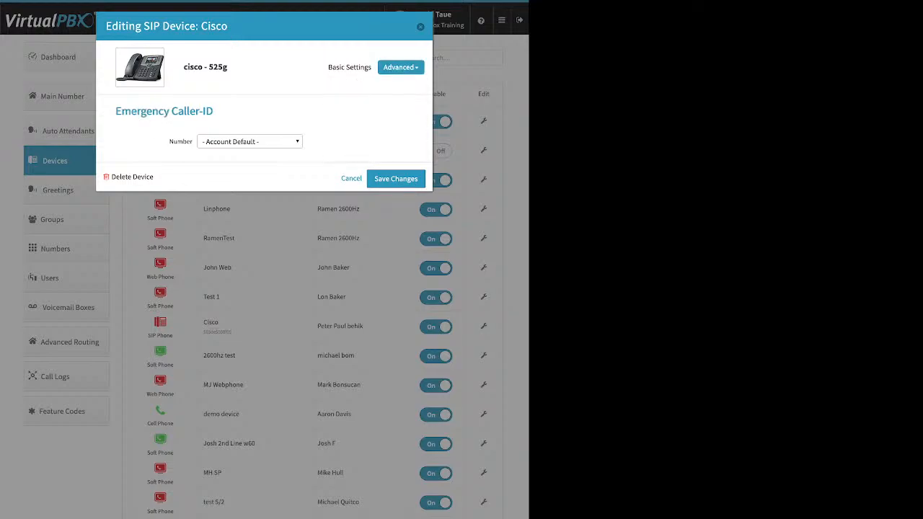
left_click(421, 27)
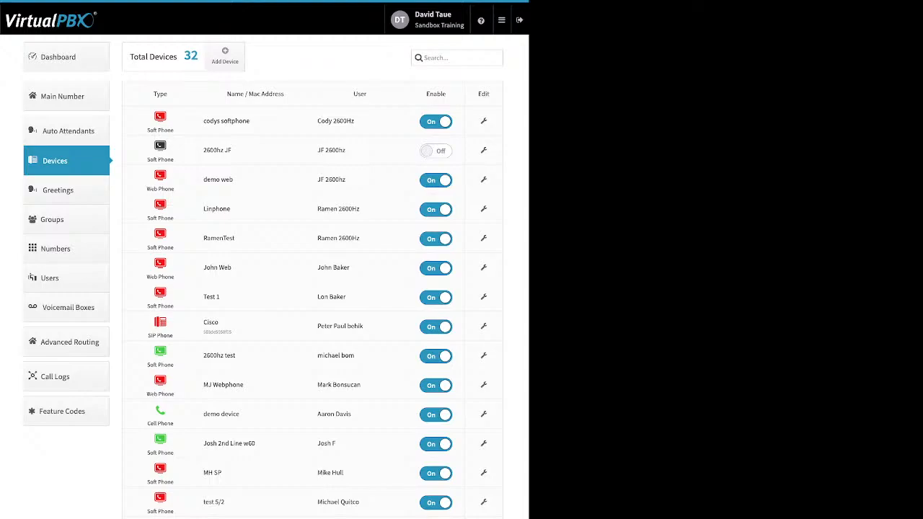
Browse the greetings, cancel a new one, and note the Upload, Tts and Recording source types
left_click(58, 190)
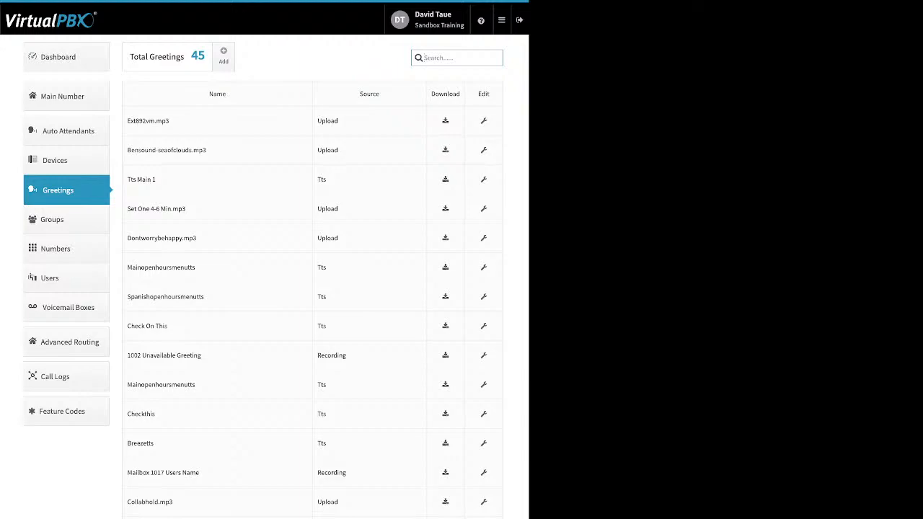
left_click(223, 55)
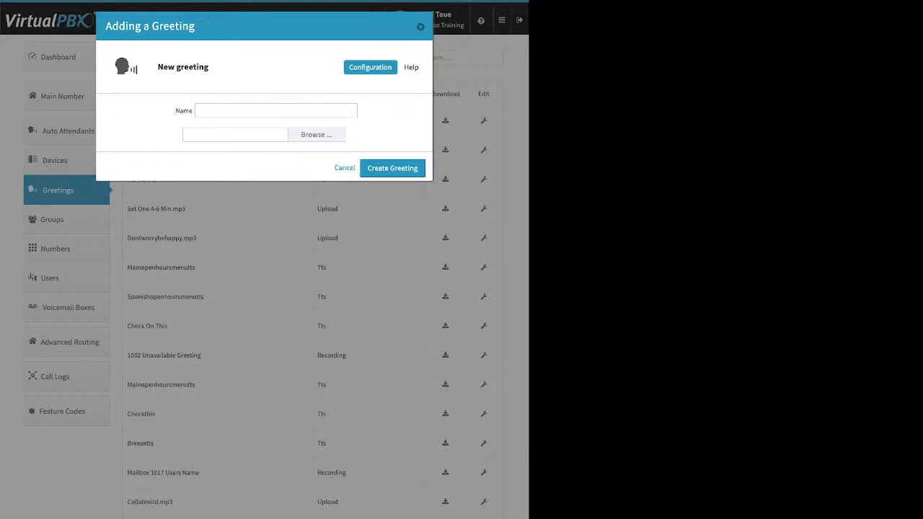
key("Escape")
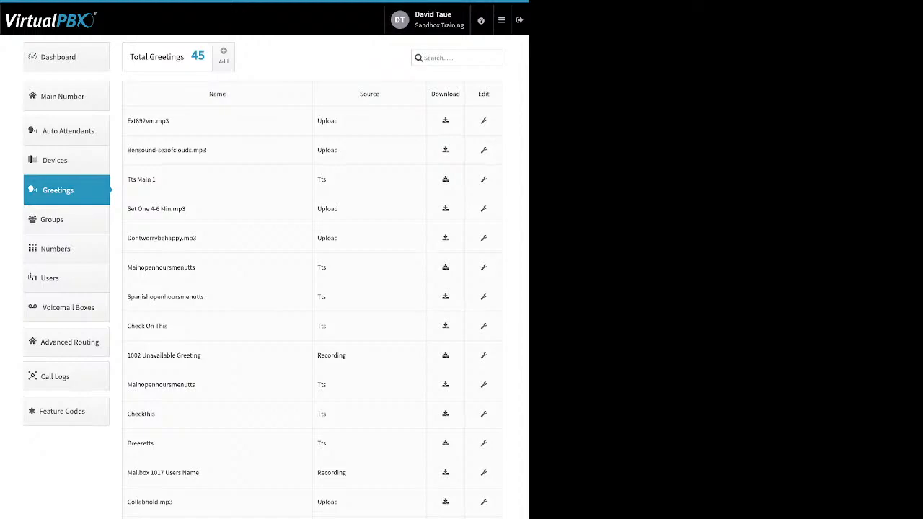
double_click(327, 121)
double_click(322, 179)
double_click(332, 356)
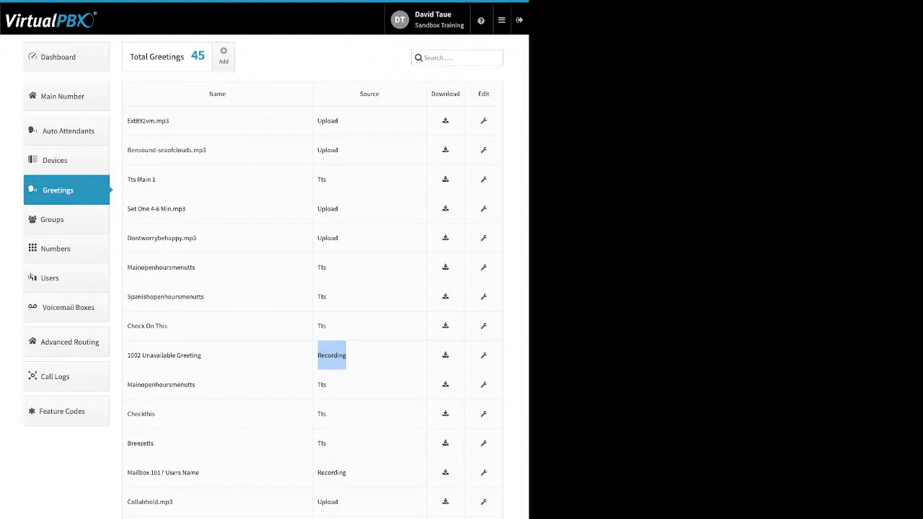
Open and close the ext892vm.mp3 greeting editor, then start a new group on the Groups page
left_click(484, 121)
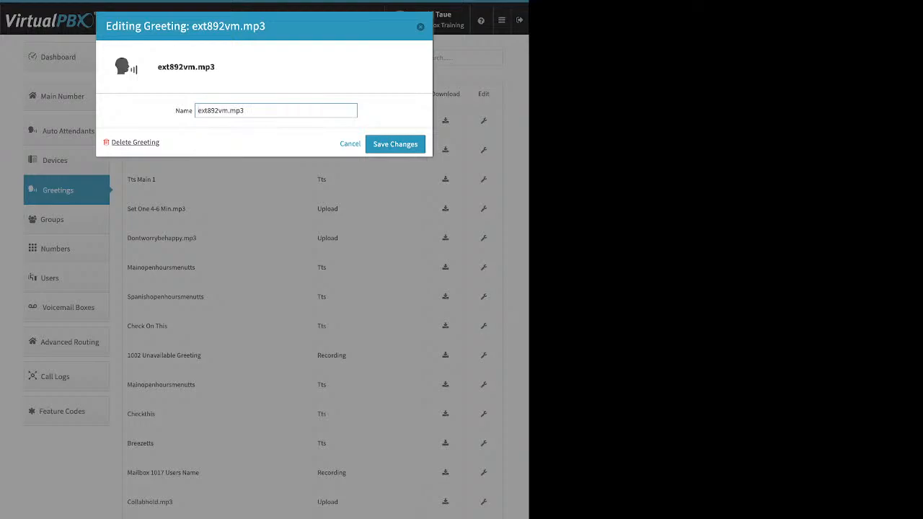
key("Escape")
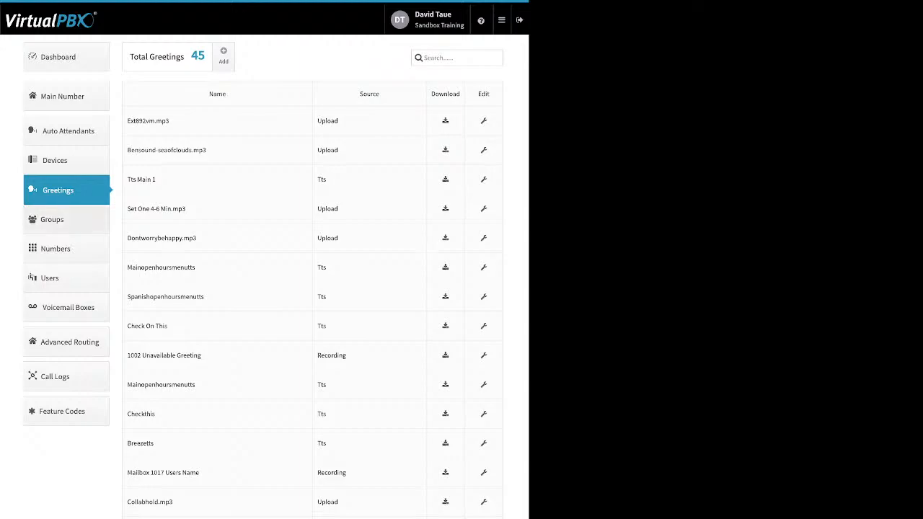
left_click(52, 219)
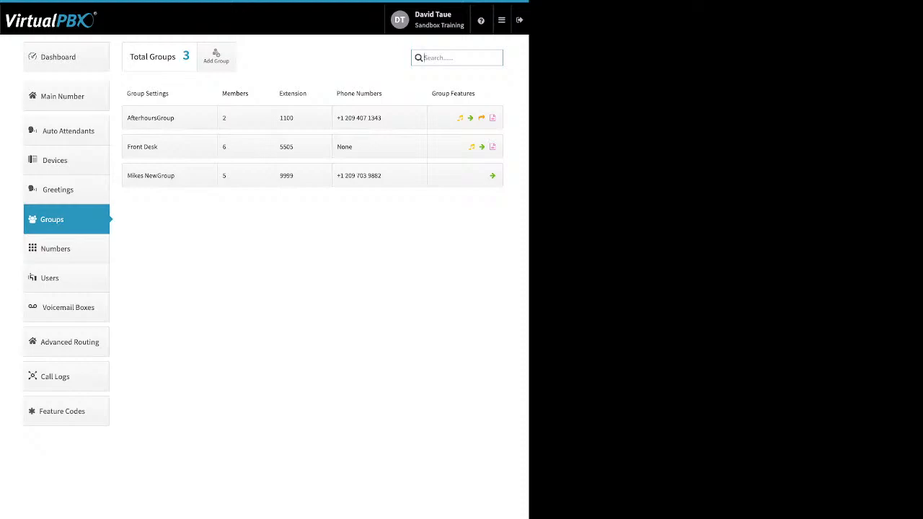
left_click(216, 57)
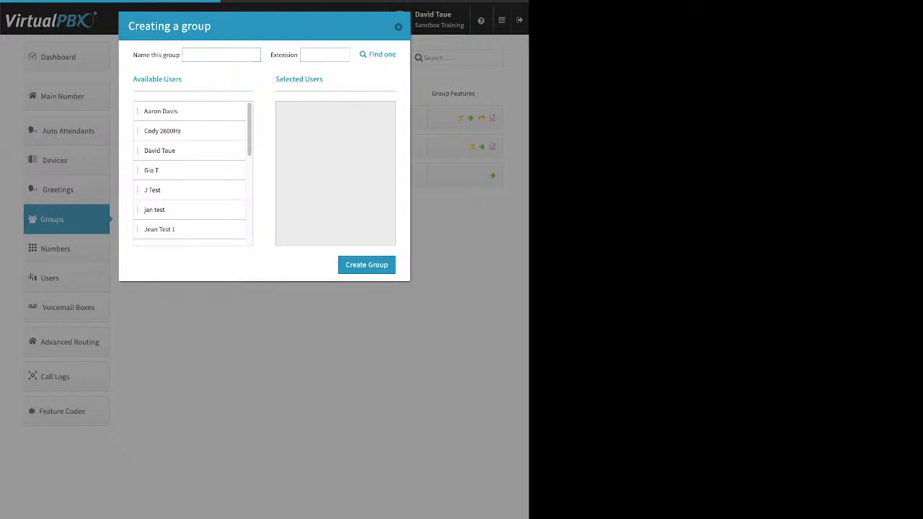
left_click(382, 54)
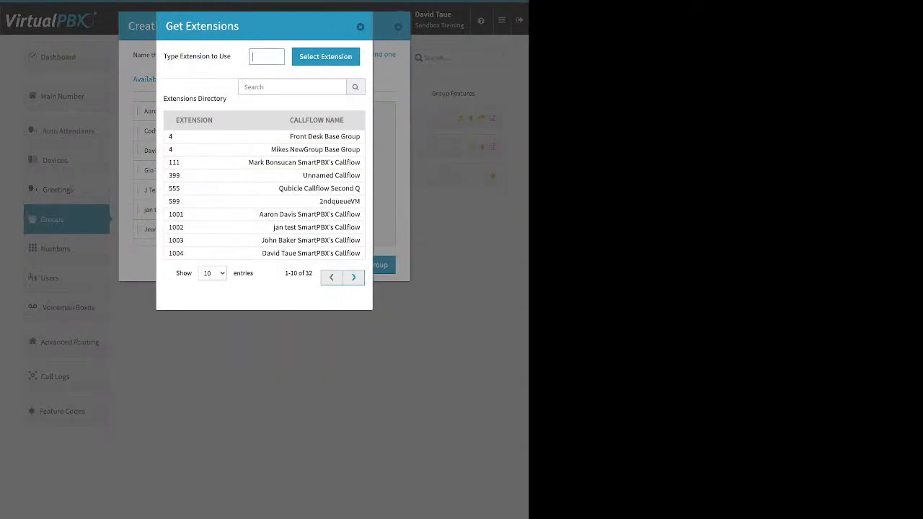
left_click(361, 27)
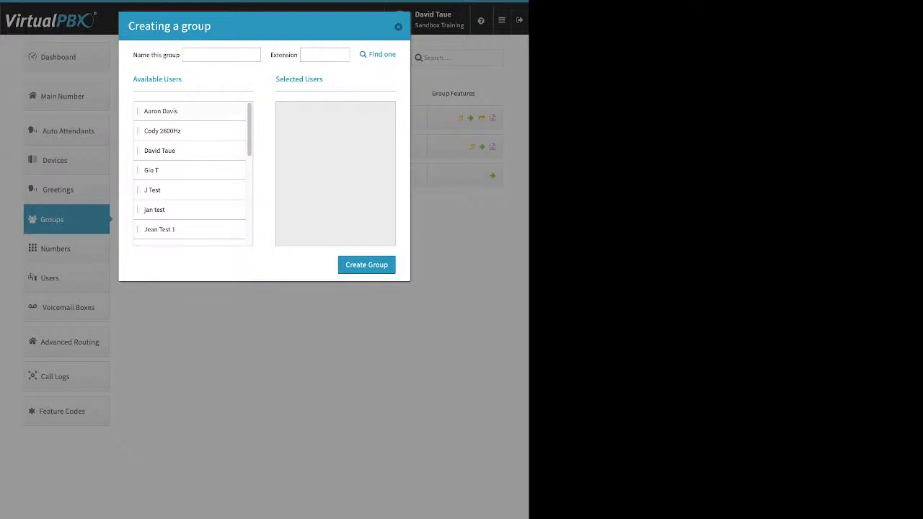
left_click_drag(173, 111, 315, 112)
left_click_drag(173, 151, 317, 126)
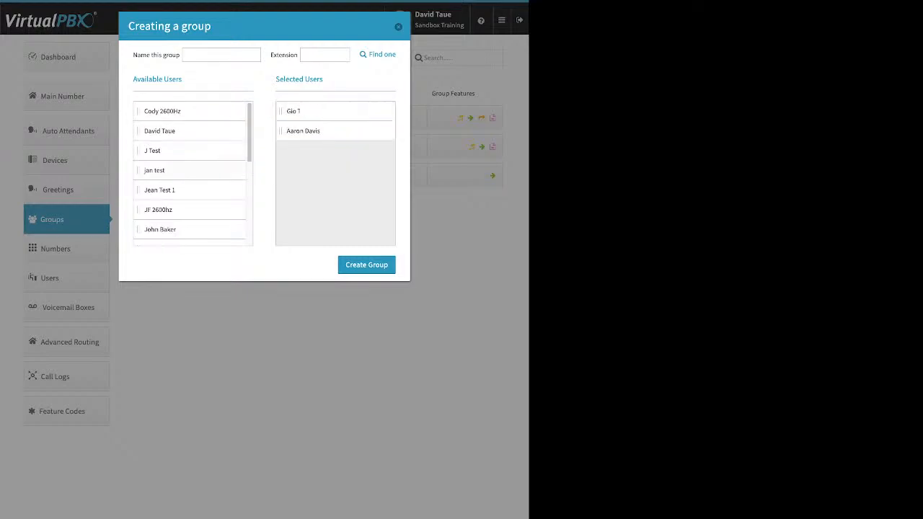
left_click_drag(173, 170, 324, 187)
left_click_drag(160, 210, 318, 170)
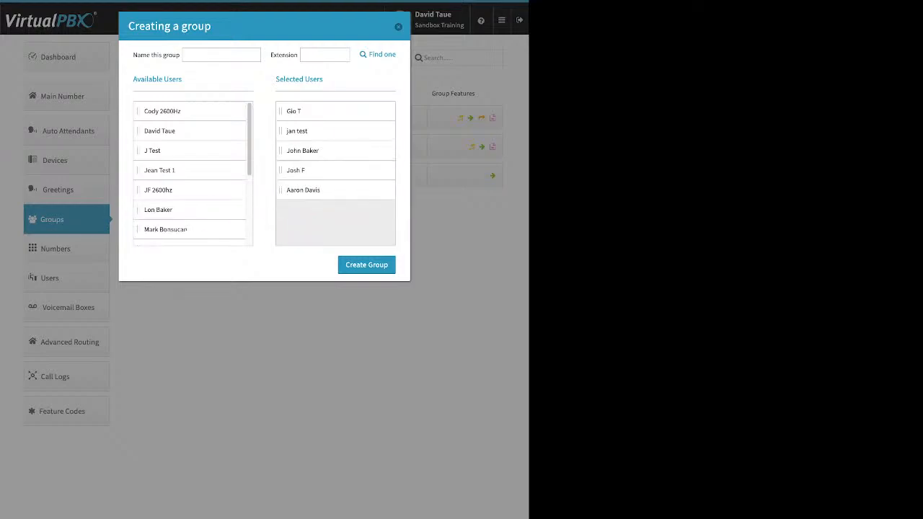
left_click(398, 27)
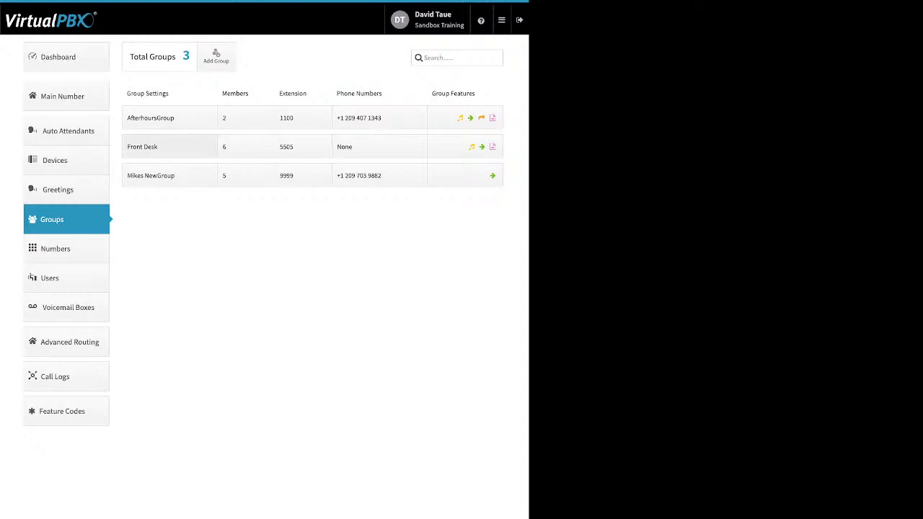
Open the Front Desk group's settings, check its name, and collapse them unchanged
left_click(169, 146)
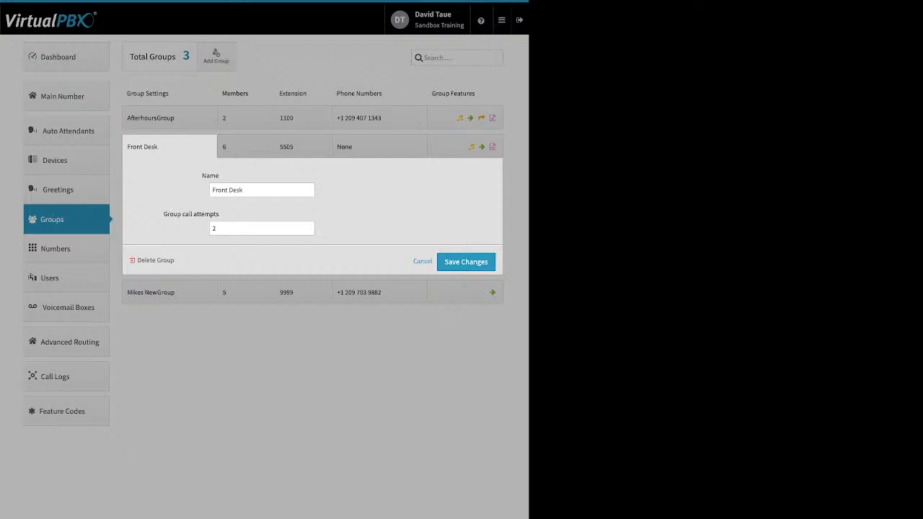
left_click_drag(246, 191, 210, 190)
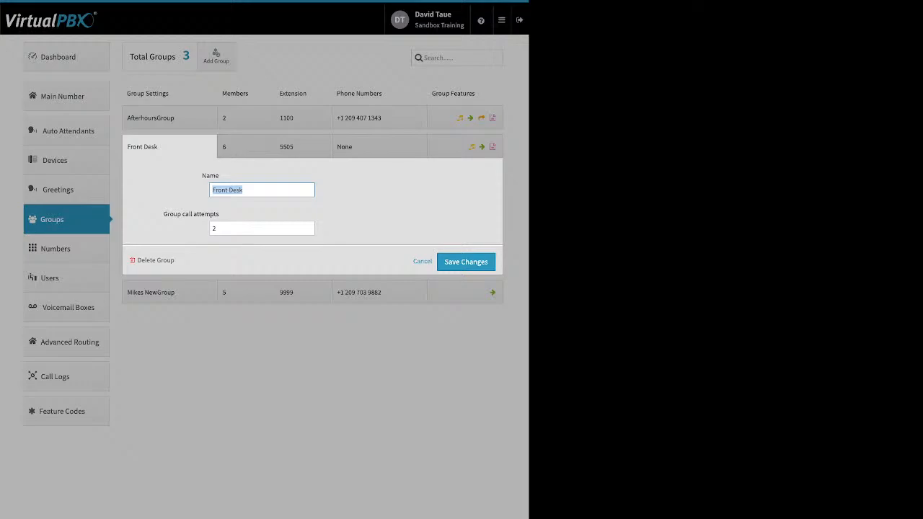
left_click(423, 262)
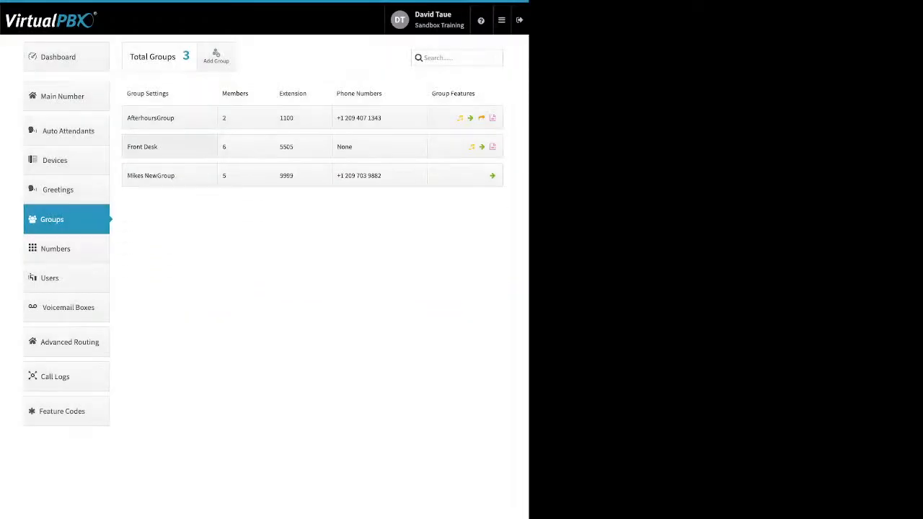
Set Front Desk's group call attempts to 2, save, and view its member ring schedule
left_click(169, 147)
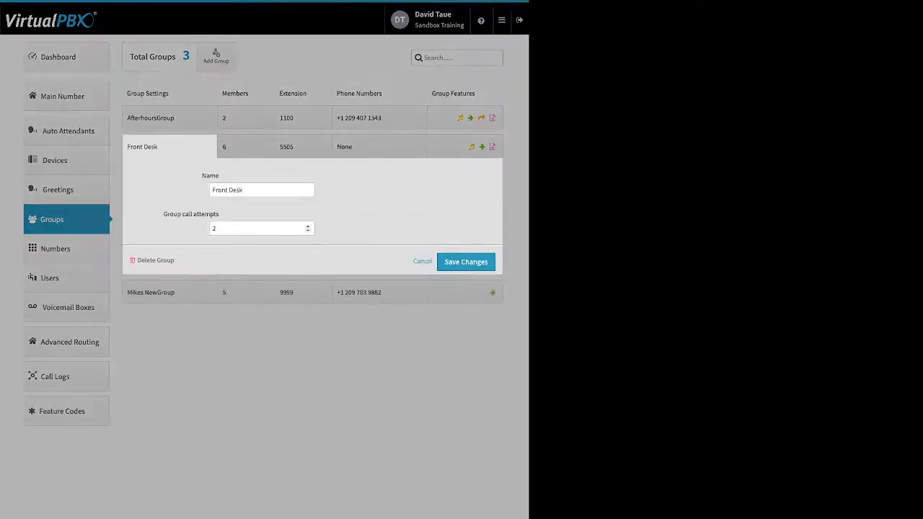
left_click_drag(163, 215, 219, 214)
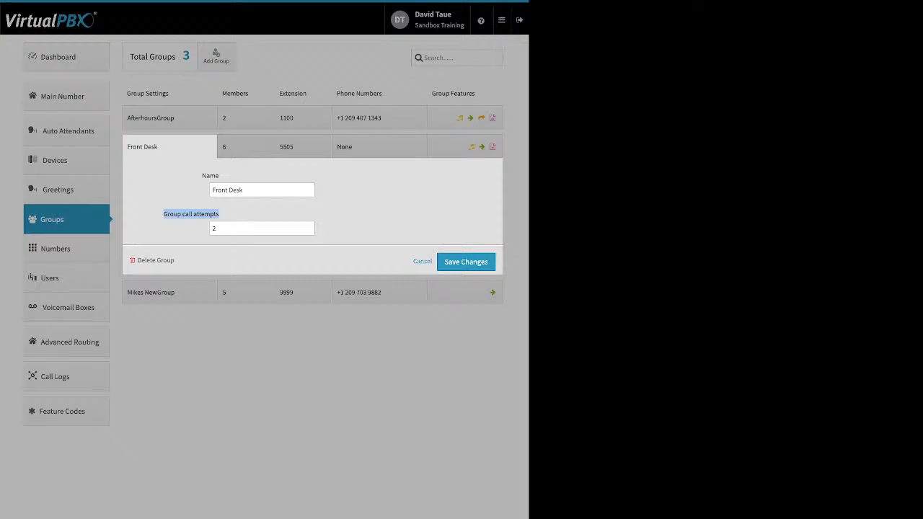
left_click(242, 215)
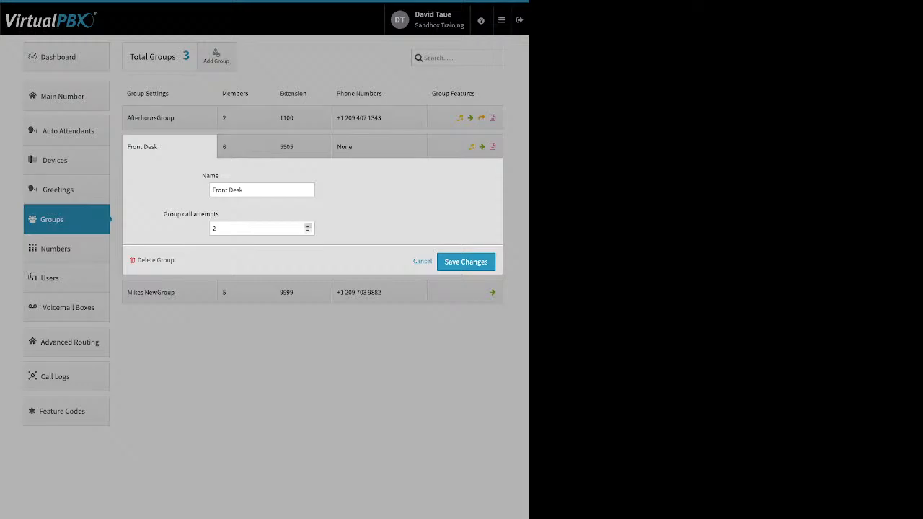
left_click(309, 226)
left_click(308, 231)
left_click(466, 261)
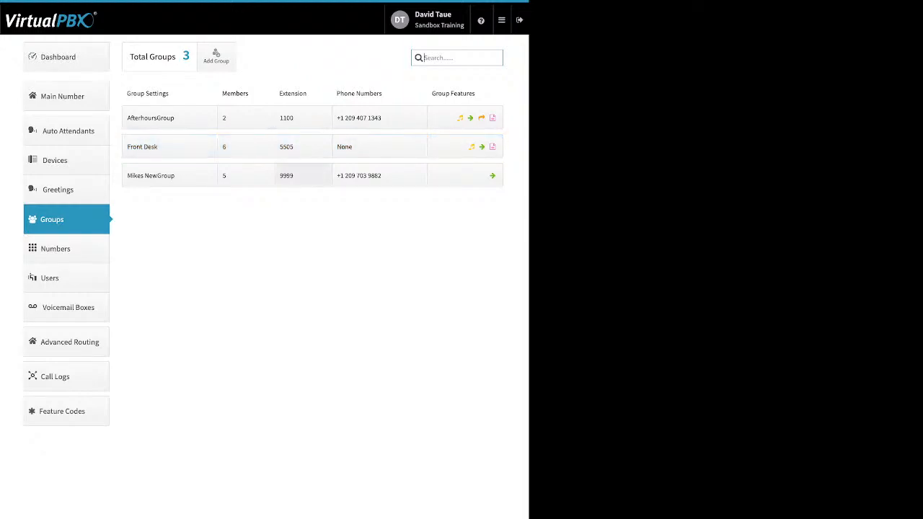
left_click(246, 147)
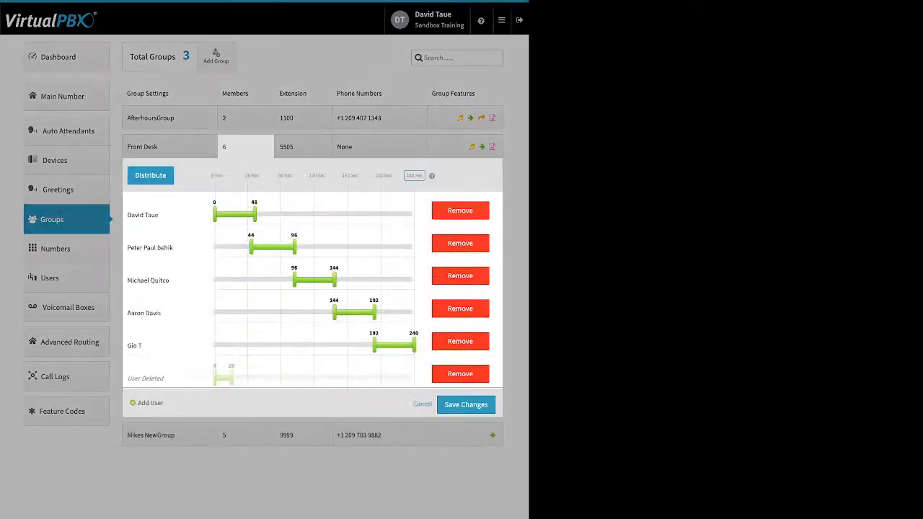
Remove User Deleted from Front Desk, set the ring timeline to 120 seconds, and distribute ringing
left_click(460, 374)
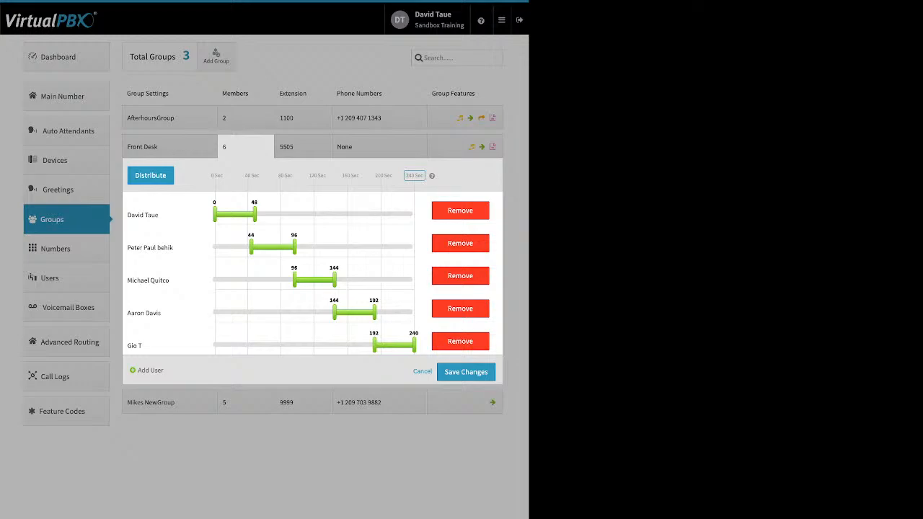
double_click(415, 176)
left_click(415, 176)
type("120")
key("Return")
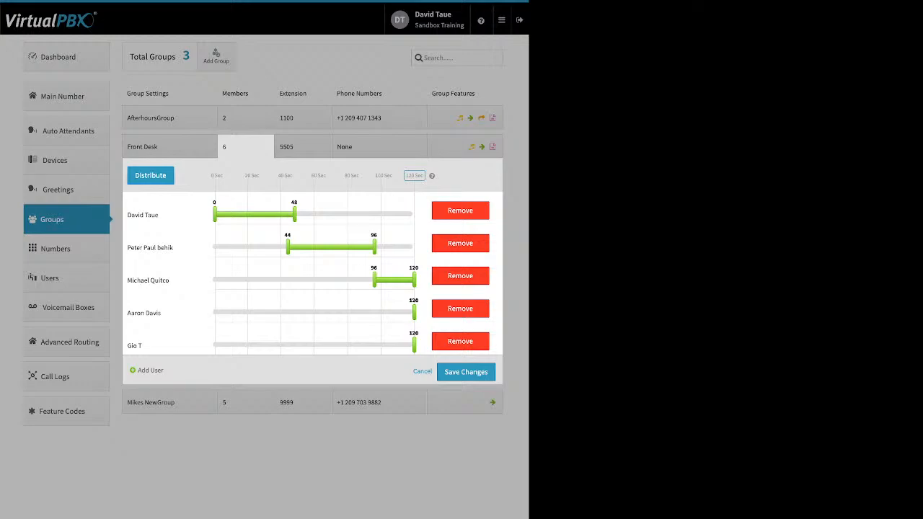
left_click(151, 176)
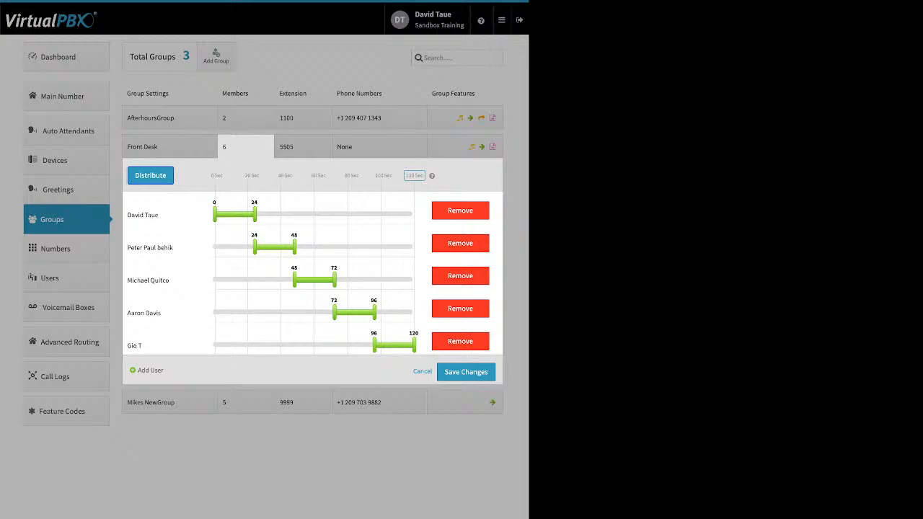
Stretch each of the five members' ring bars to span 0–120 seconds
left_click_drag(254, 214, 414, 215)
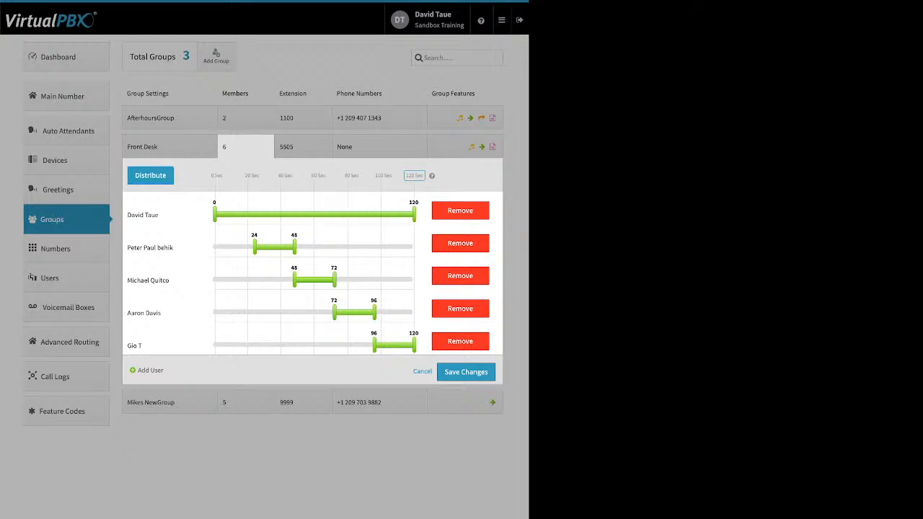
left_click_drag(254, 248, 215, 247)
left_click_drag(294, 248, 414, 247)
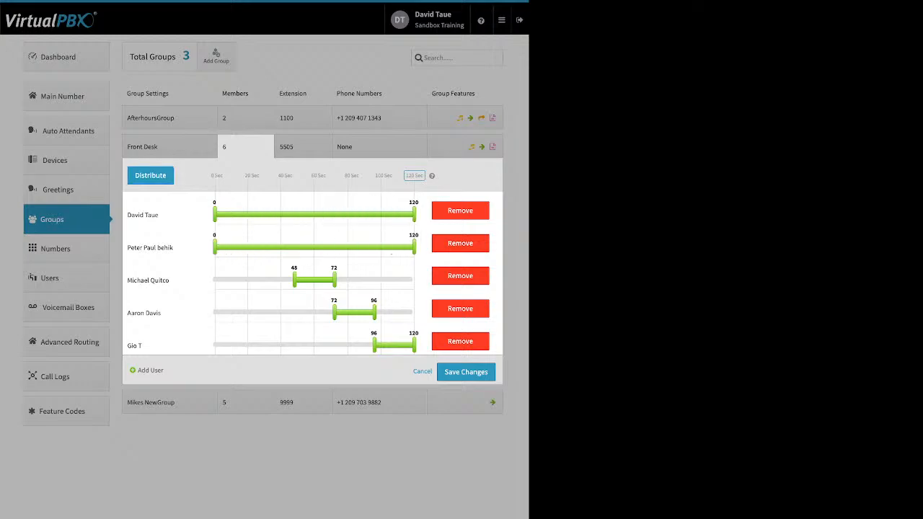
left_click_drag(294, 280, 214, 280)
left_click_drag(336, 279, 422, 279)
left_click_drag(334, 280, 414, 280)
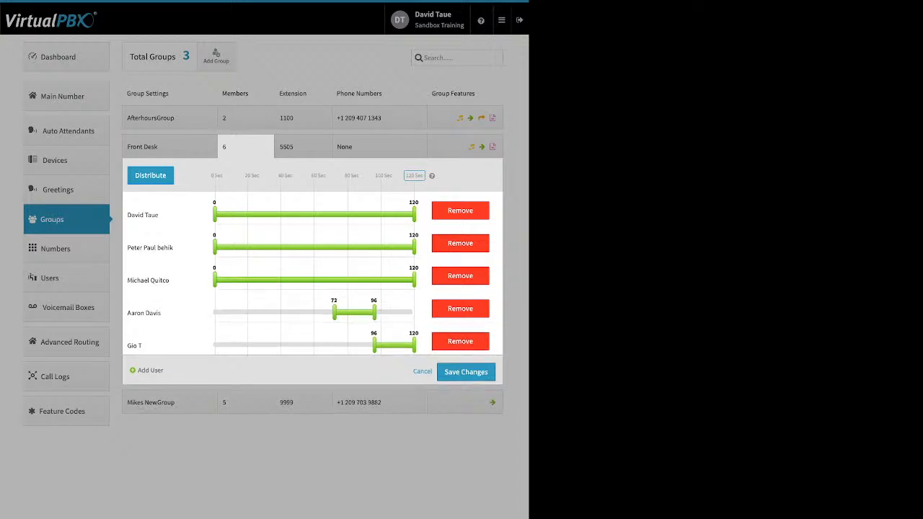
left_click_drag(334, 313, 215, 312)
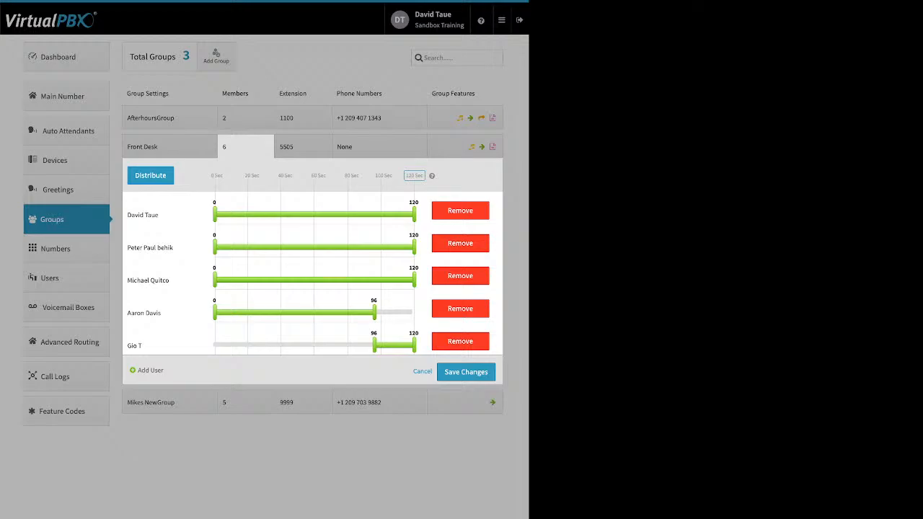
left_click_drag(375, 312, 414, 313)
left_click_drag(374, 344, 215, 345)
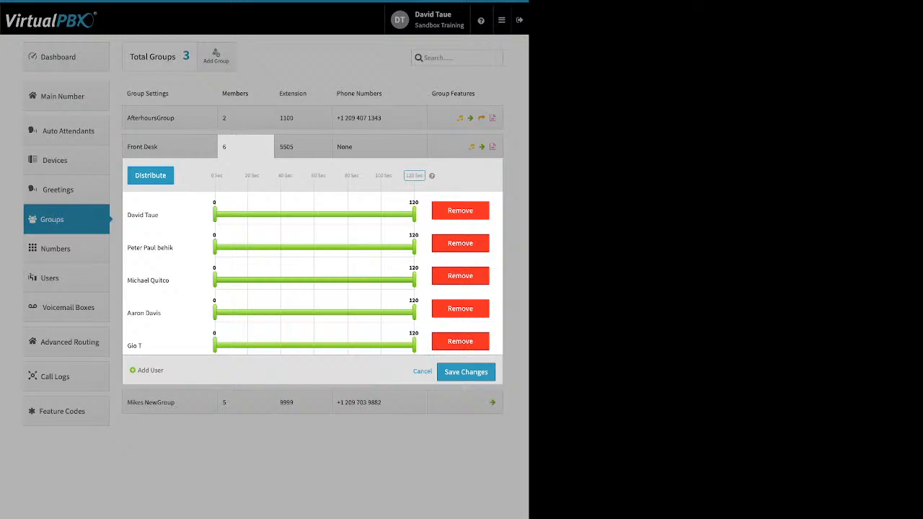
Move the first member to the end, shift another lower, and redistribute into 24-second slots
left_click(151, 175)
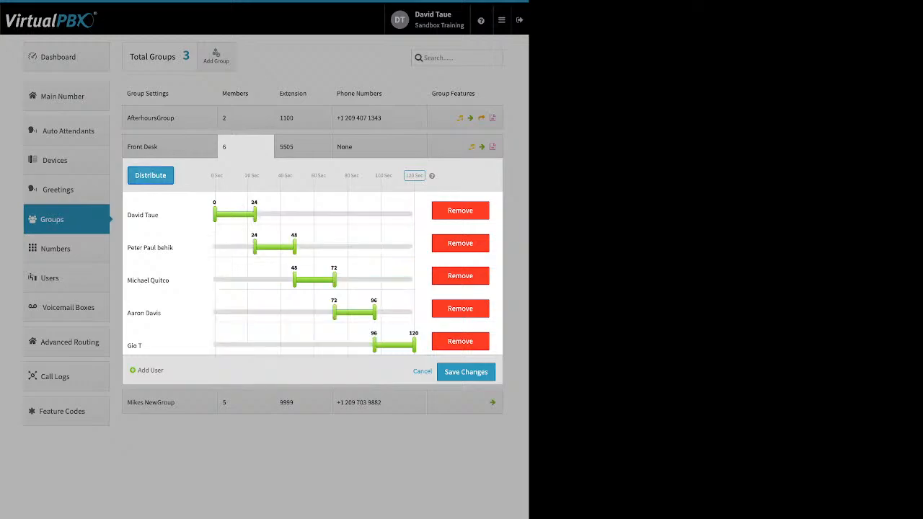
left_click_drag(143, 215, 183, 342)
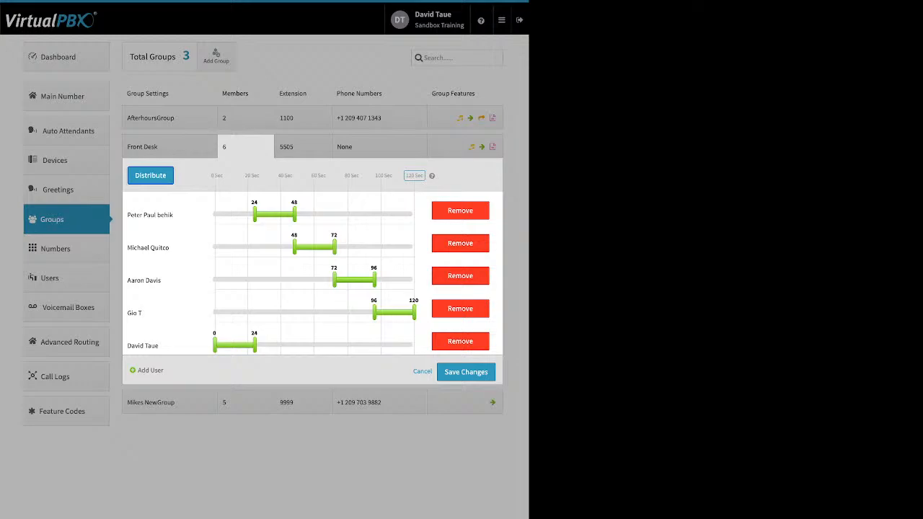
left_click_drag(144, 215, 161, 280)
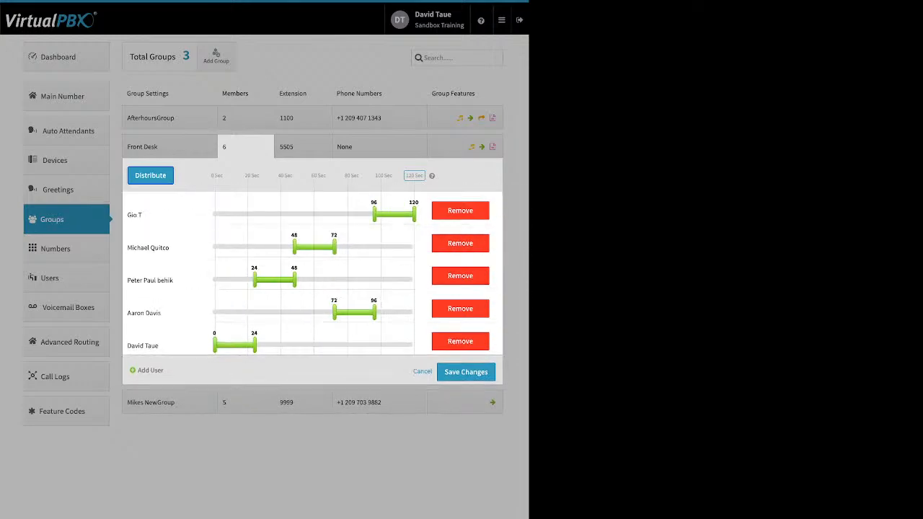
left_click(150, 175)
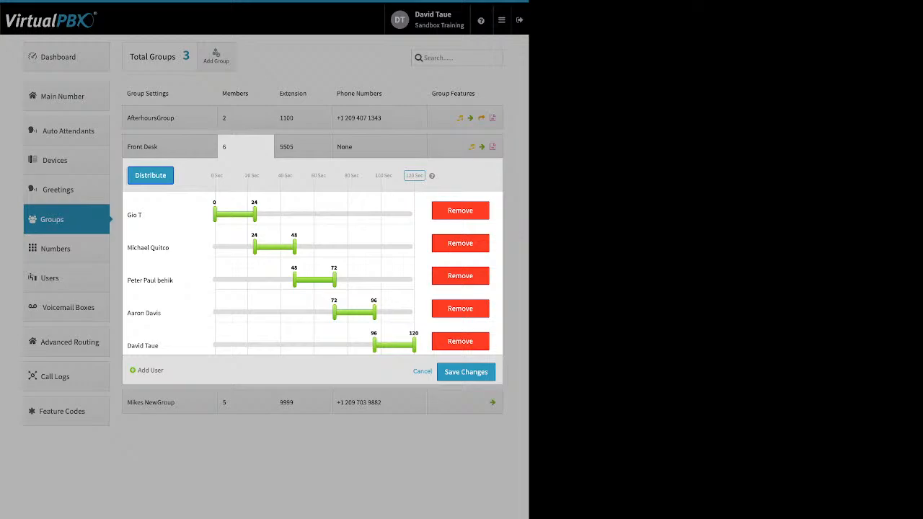
Save the Front Desk ring schedule without adding anyone, keeping 5 members
left_click(150, 371)
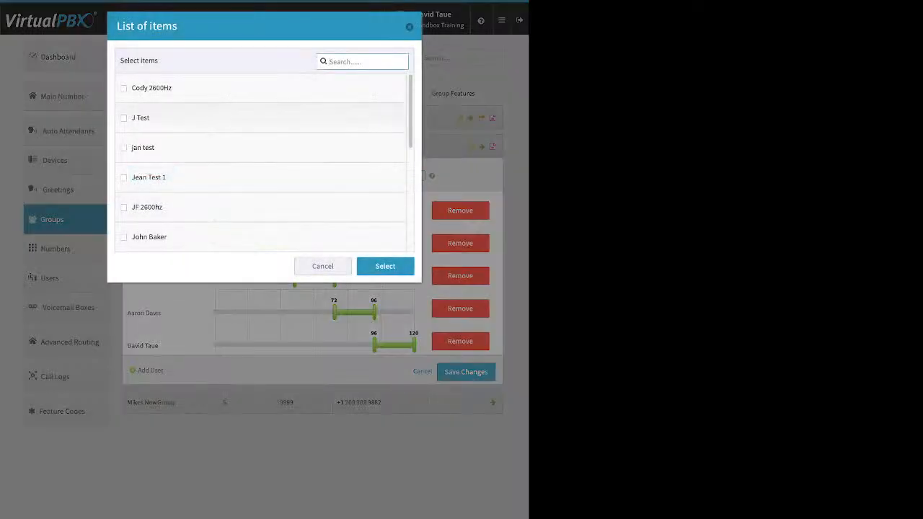
key("Escape")
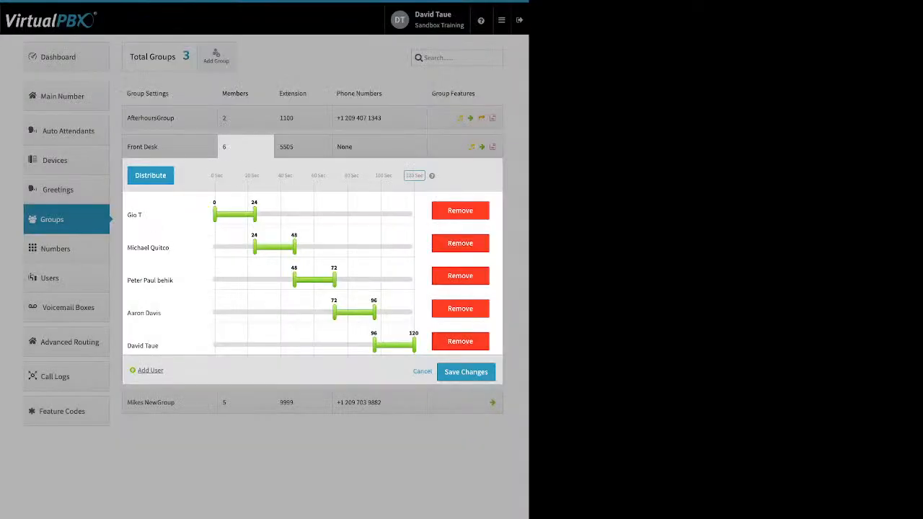
left_click(466, 373)
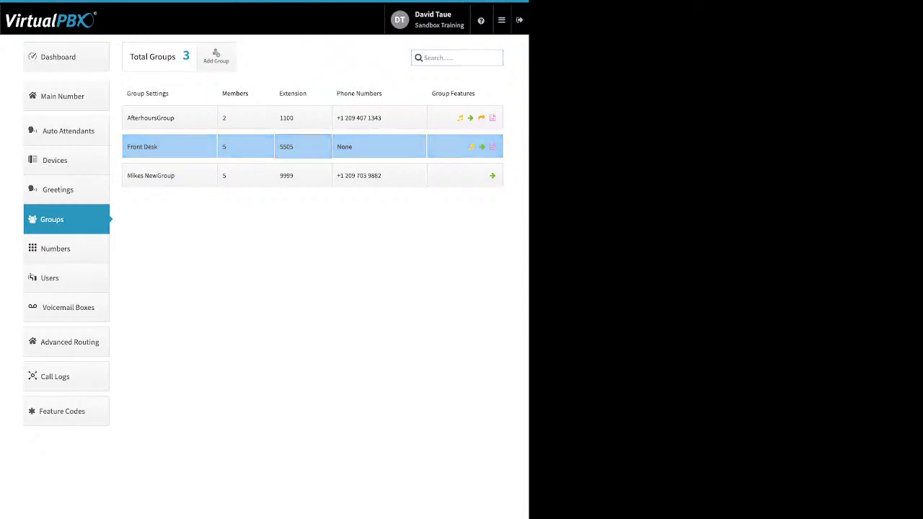
left_click(303, 147)
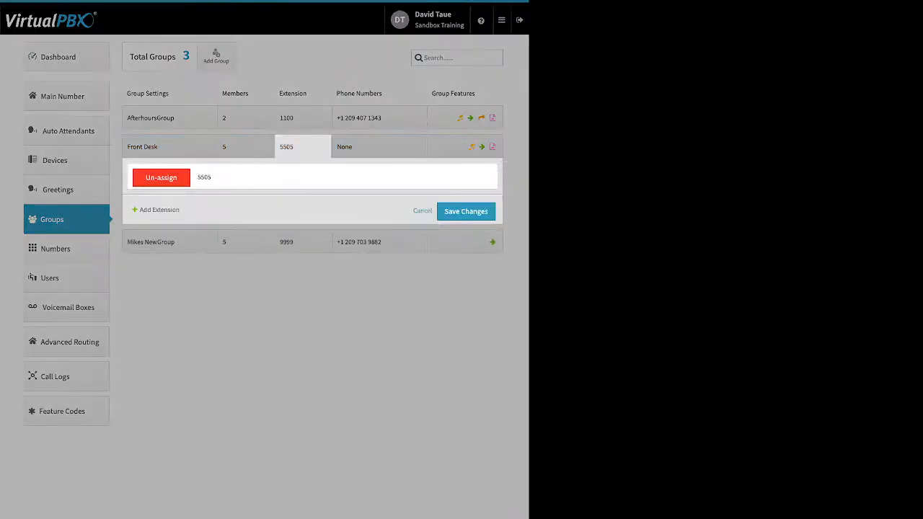
left_click(423, 210)
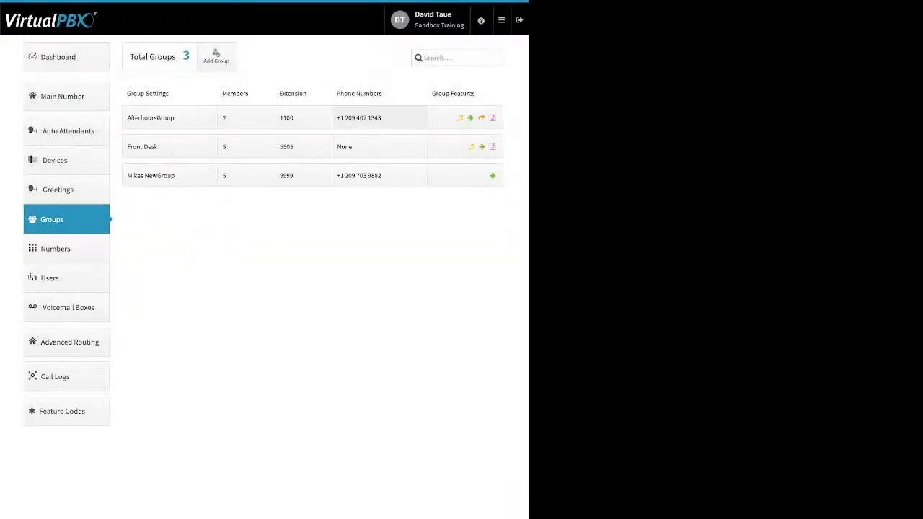
left_click(375, 118)
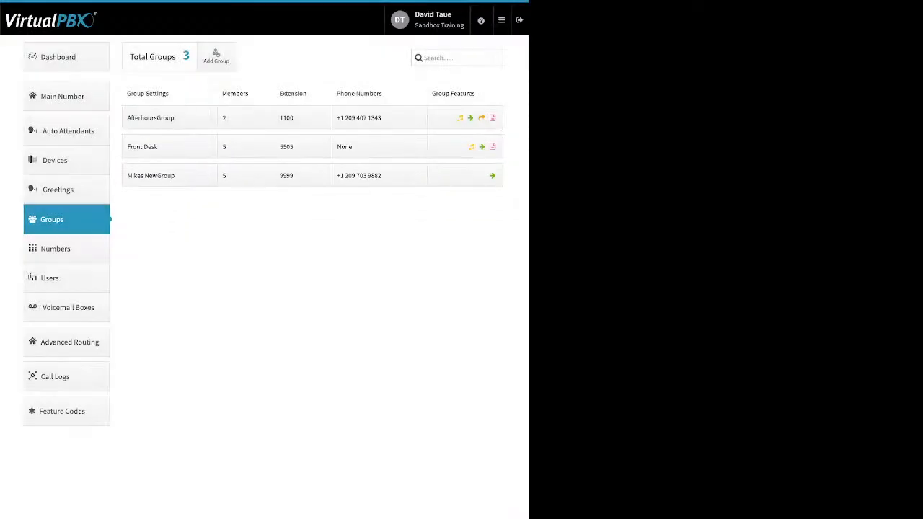
left_click(303, 175)
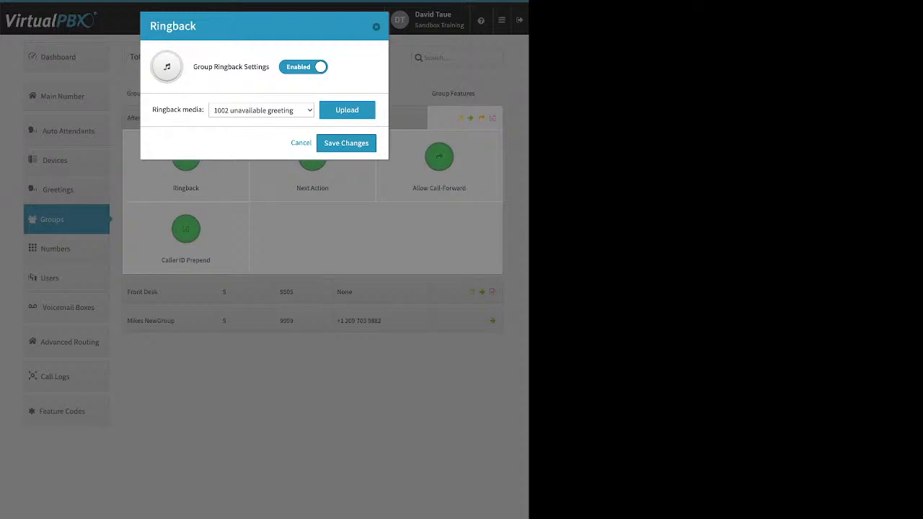
Look over the Group Ringback Settings and upload option, then cancel without saving
left_click_drag(194, 67, 270, 67)
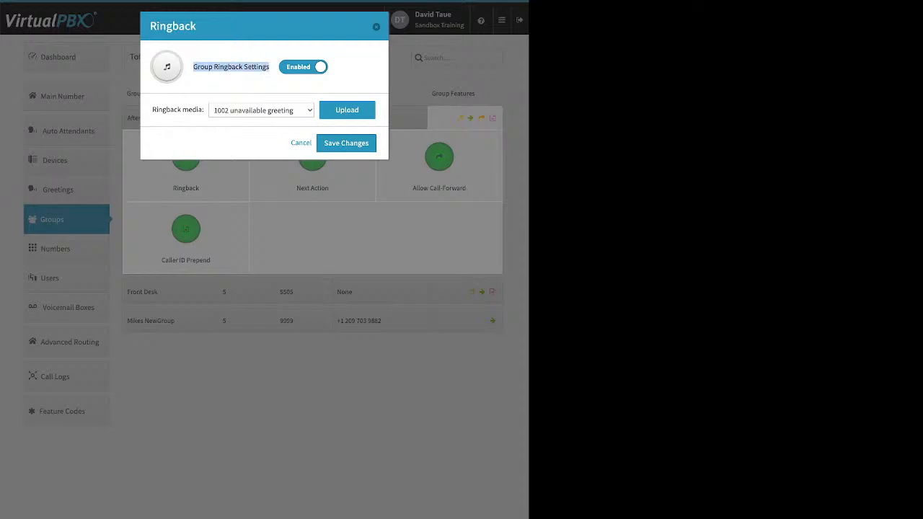
left_click(347, 110)
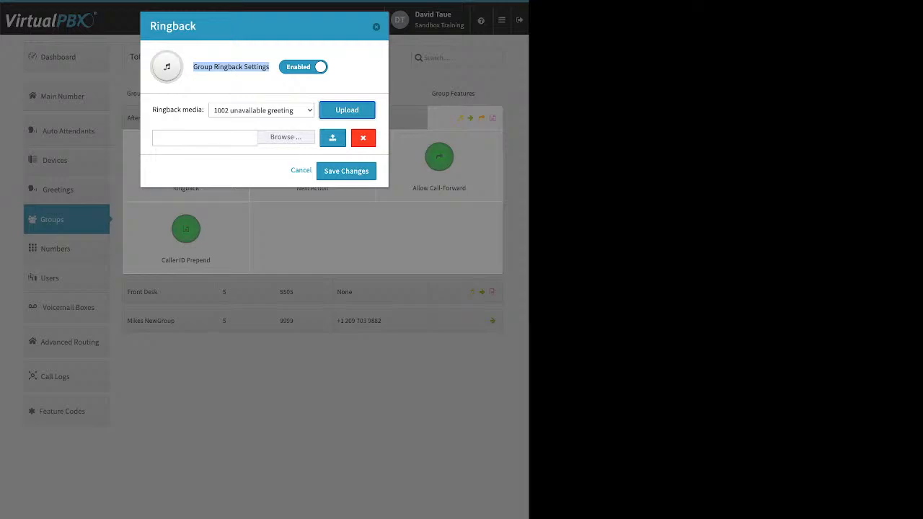
left_click(300, 171)
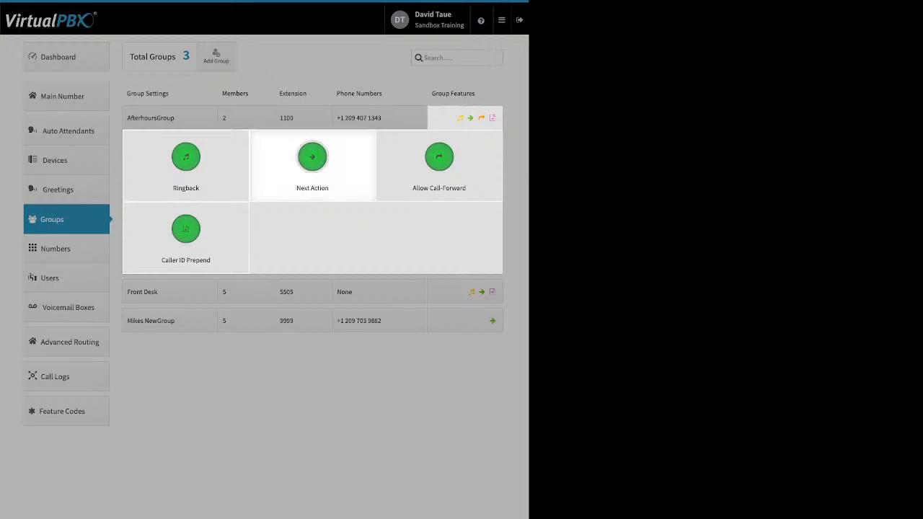
Set AfterhoursGroup's Next Action to forward unanswered calls to another user's VMBox and save
left_click(313, 156)
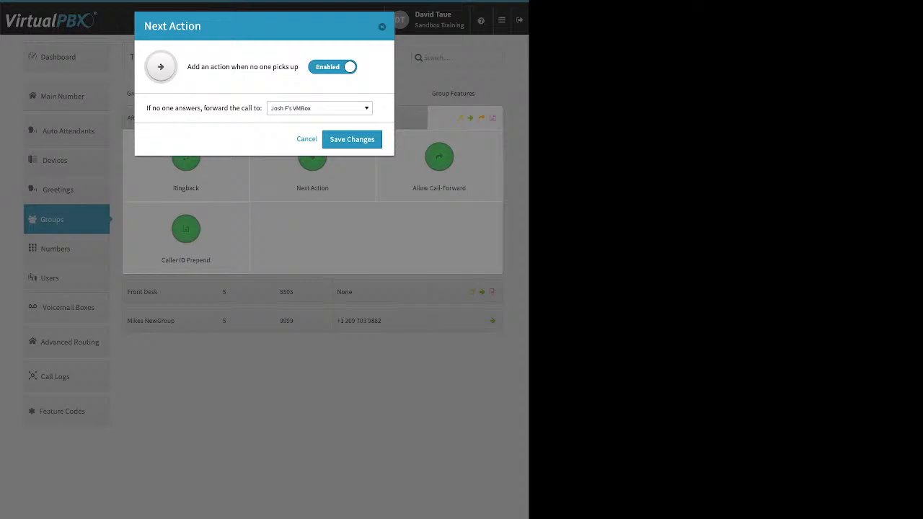
left_click(319, 109)
scroll(318, 181, "up", 15)
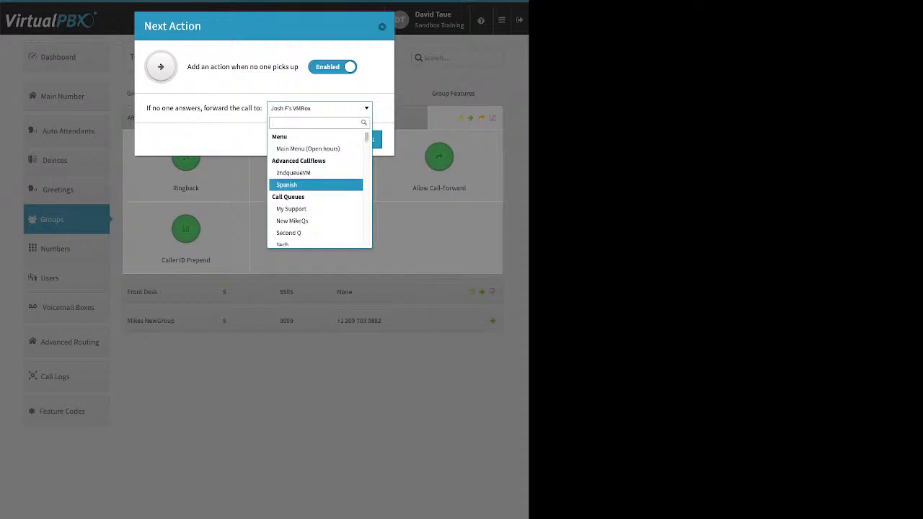
scroll(316, 182, "down", 2)
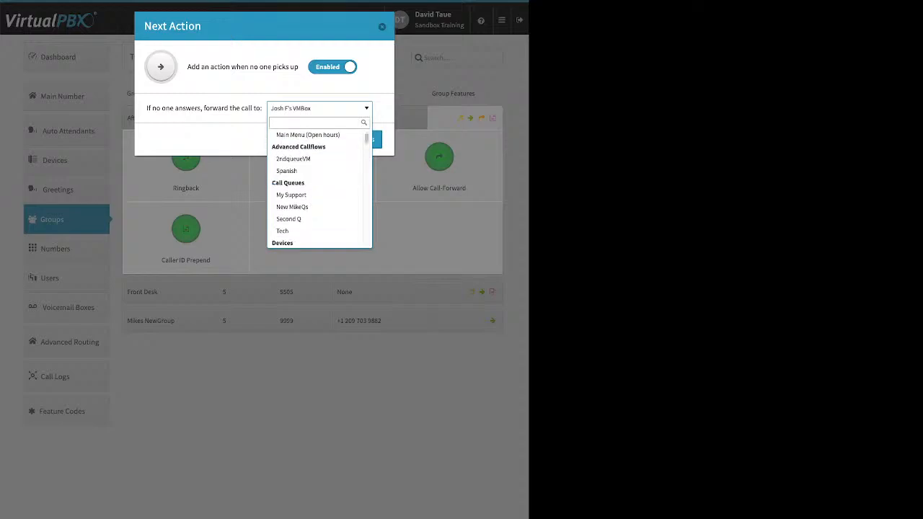
scroll(315, 187, "down", 5)
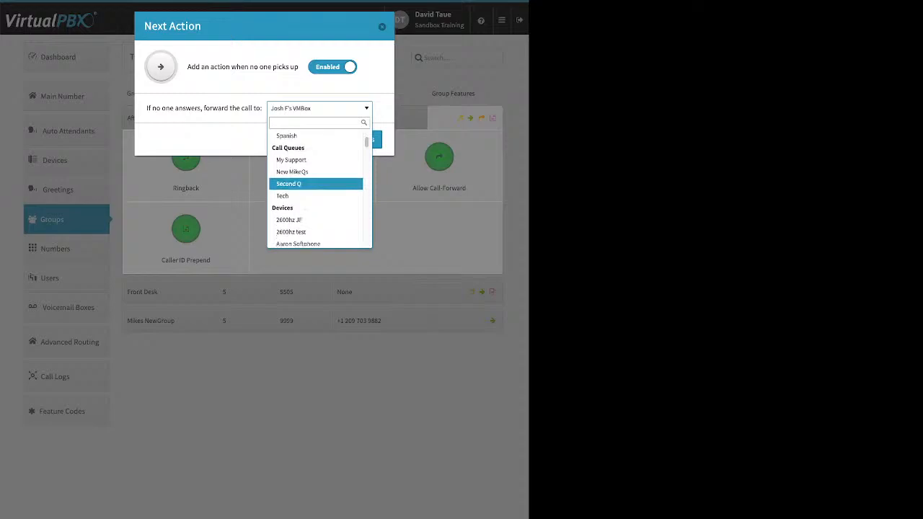
scroll(315, 182, "down", 10)
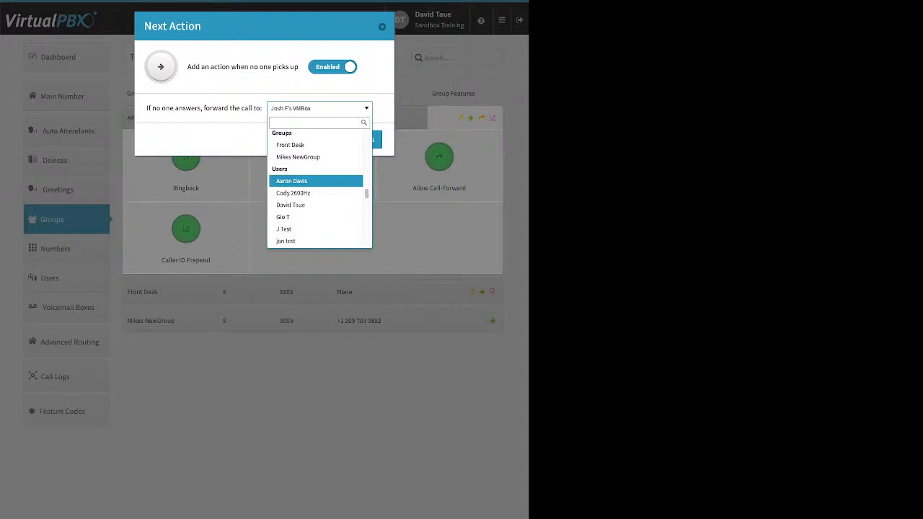
scroll(315, 184, "down", 8)
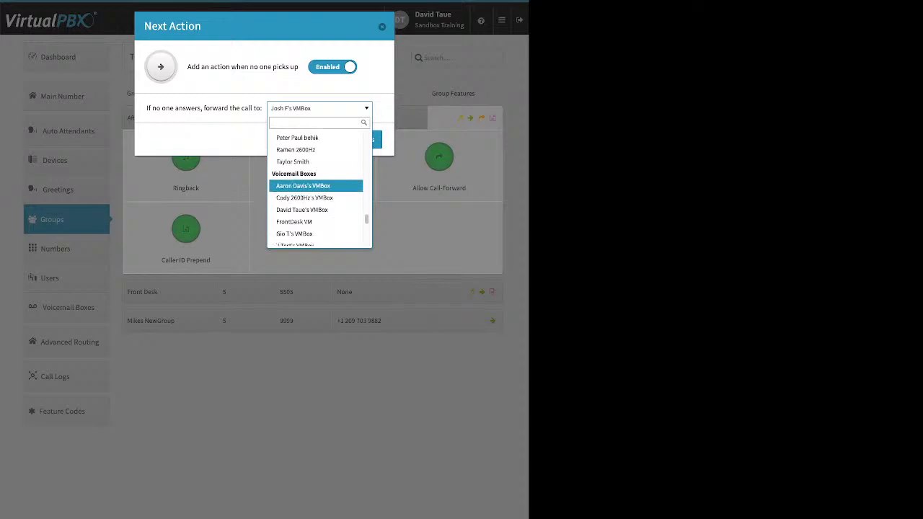
scroll(315, 182, "down", 4)
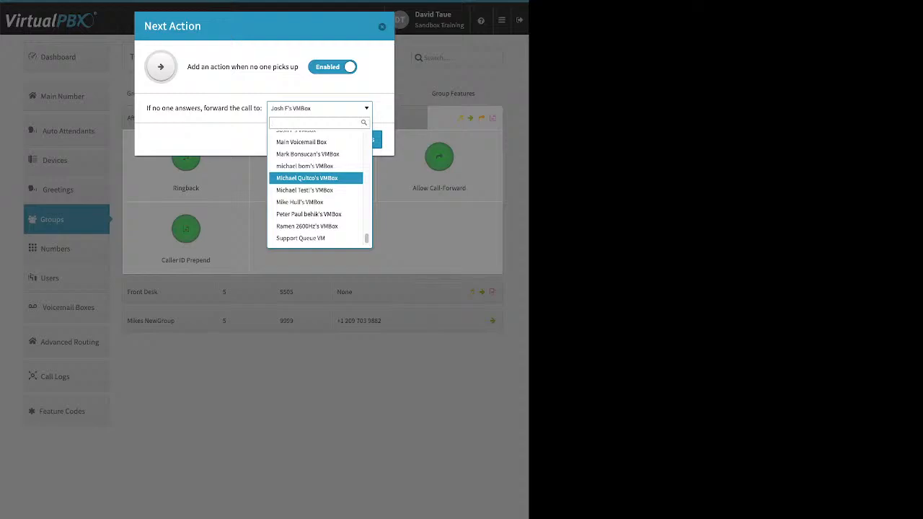
left_click(315, 178)
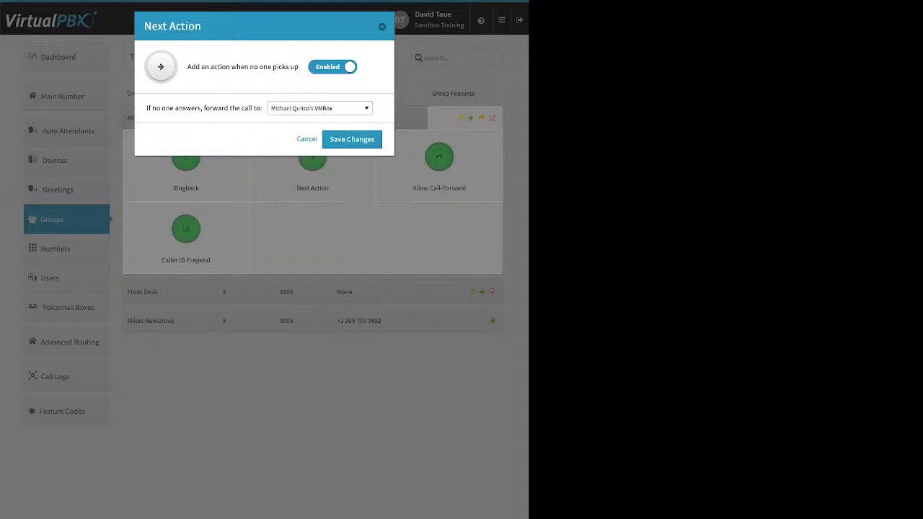
left_click(352, 139)
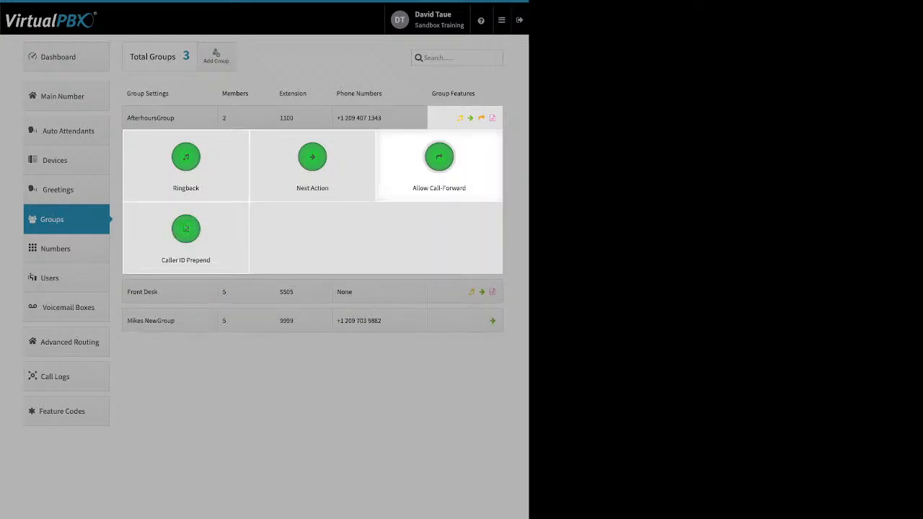
Check the Allow Call-Forward and Caller ID Prepend (name prefix 'test') settings unchanged, then collapse the panel
left_click(439, 158)
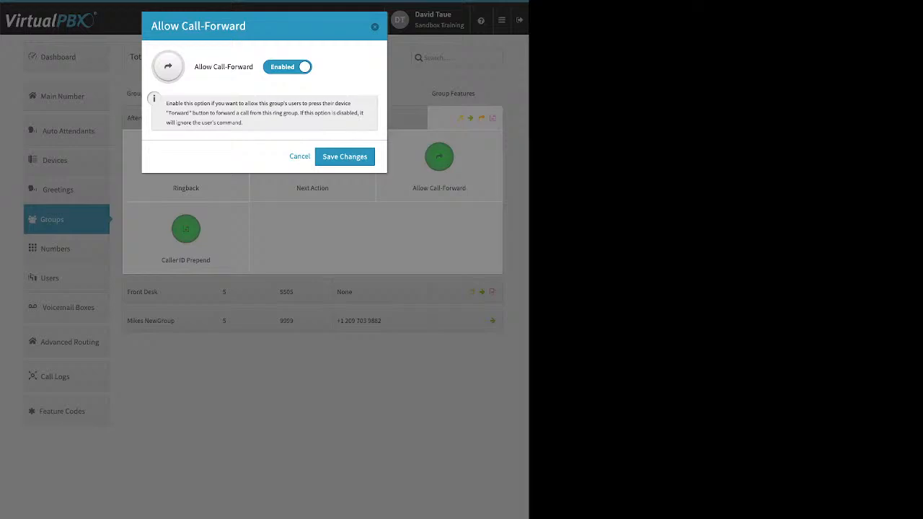
left_click(326, 157)
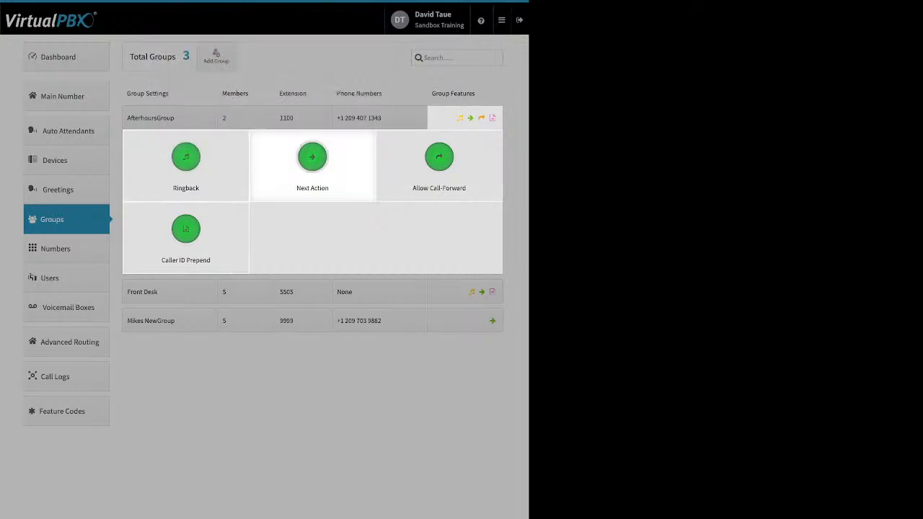
left_click(186, 231)
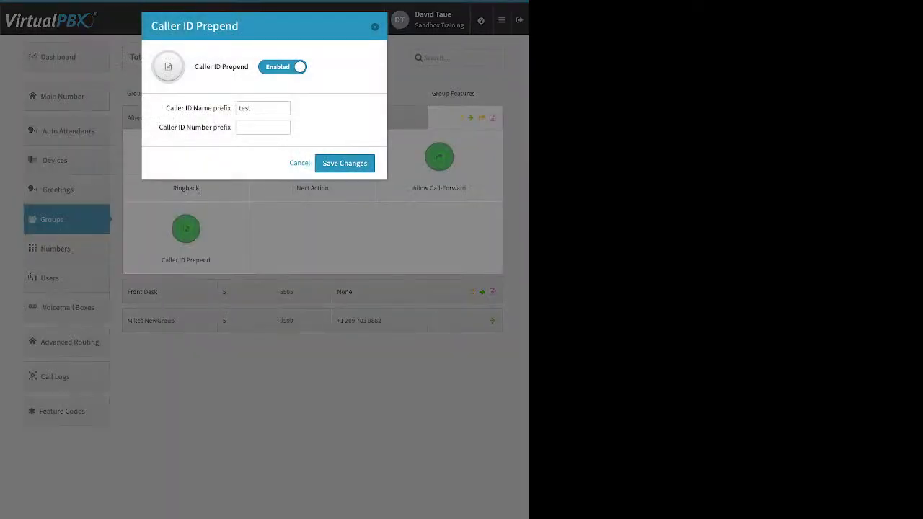
left_click_drag(165, 108, 231, 108)
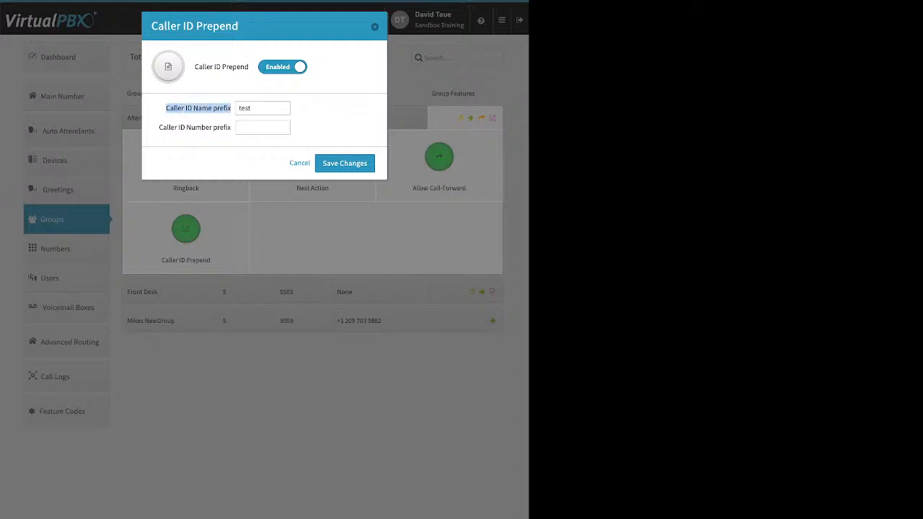
left_click(159, 127)
left_click_drag(159, 128, 231, 128)
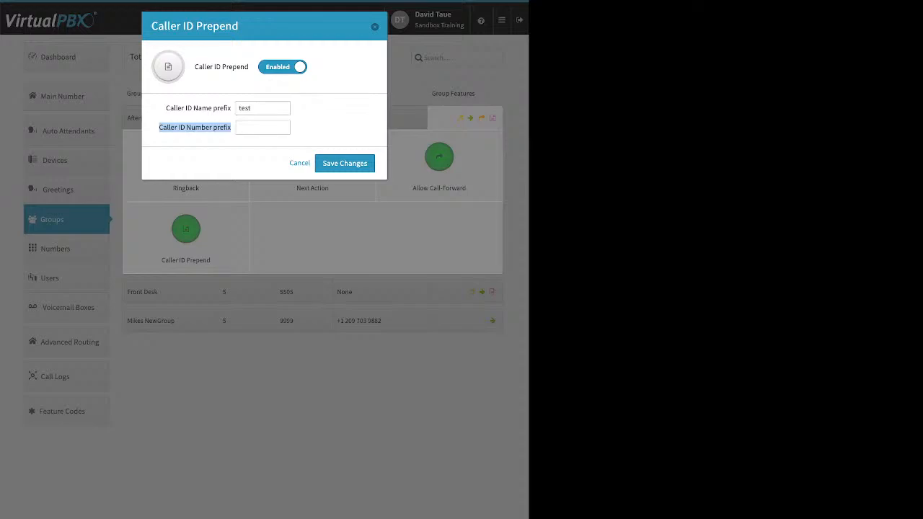
left_click(299, 164)
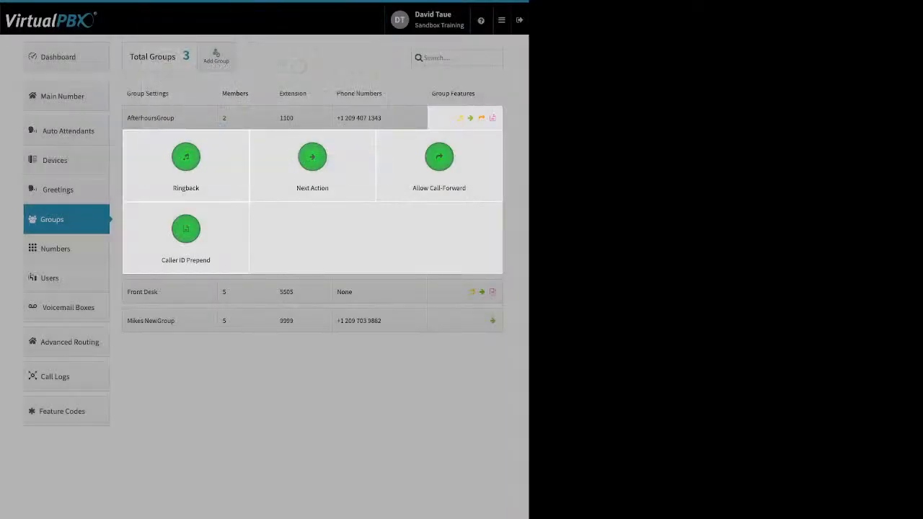
left_click(312, 404)
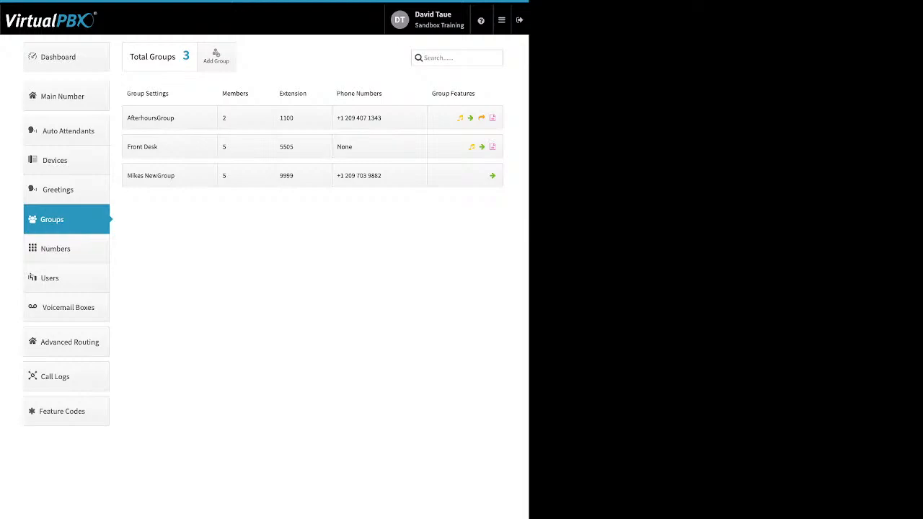
Go to the Numbers page, glance at a number's options, and switch to Spare Numbers
left_click(66, 249)
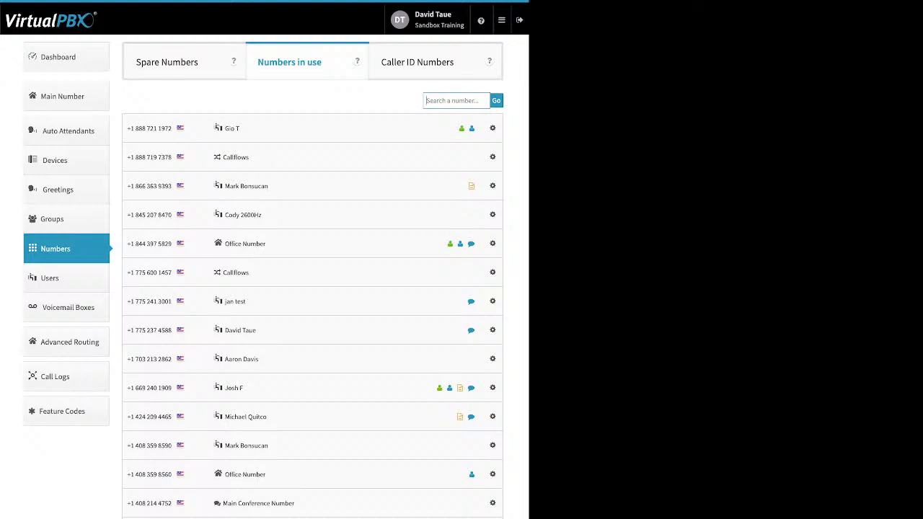
left_click(493, 157)
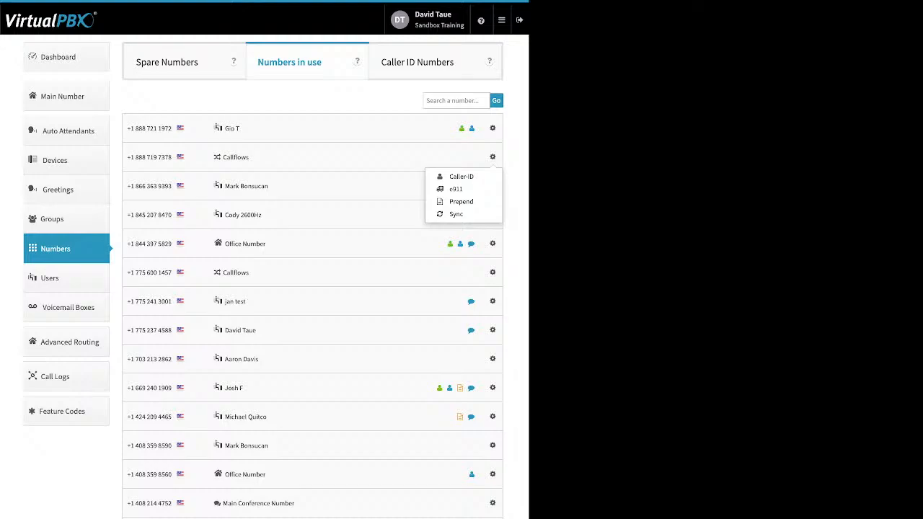
left_click(493, 158)
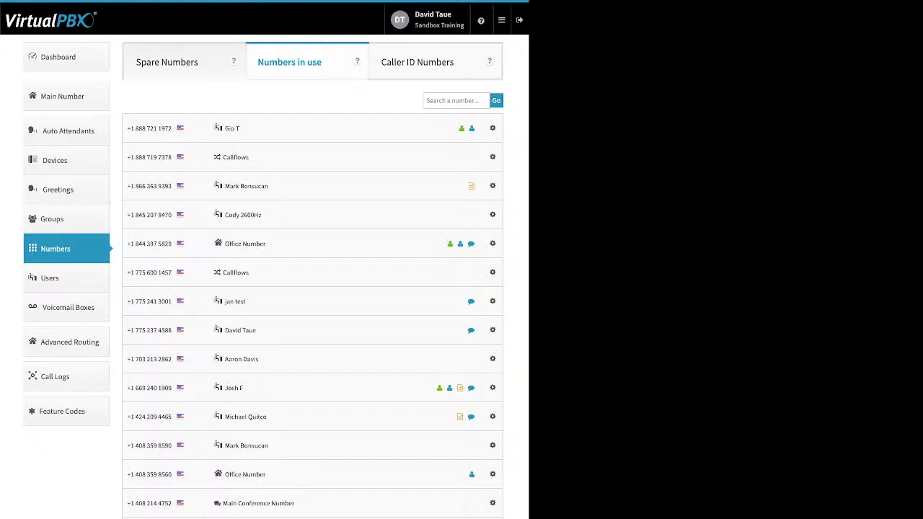
left_click(168, 62)
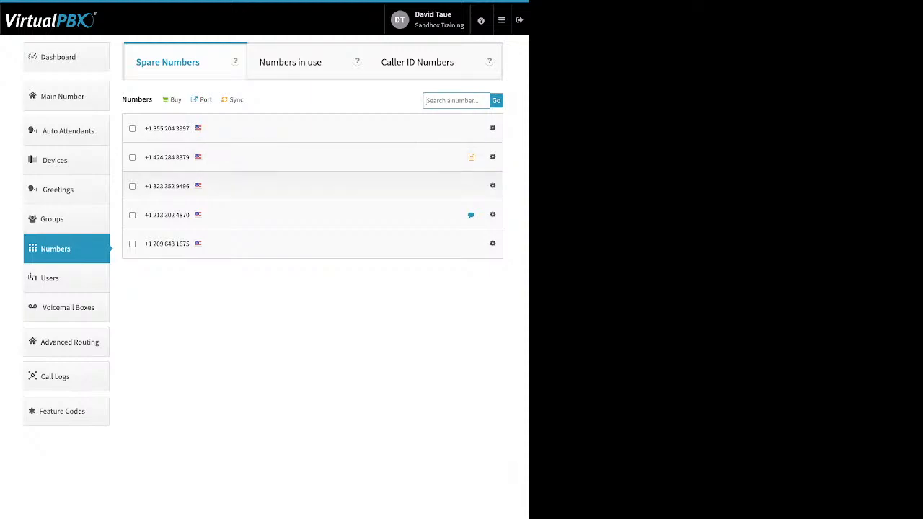
Delete the first and third spare numbers, leaving three unassigned numbers
left_click(132, 186)
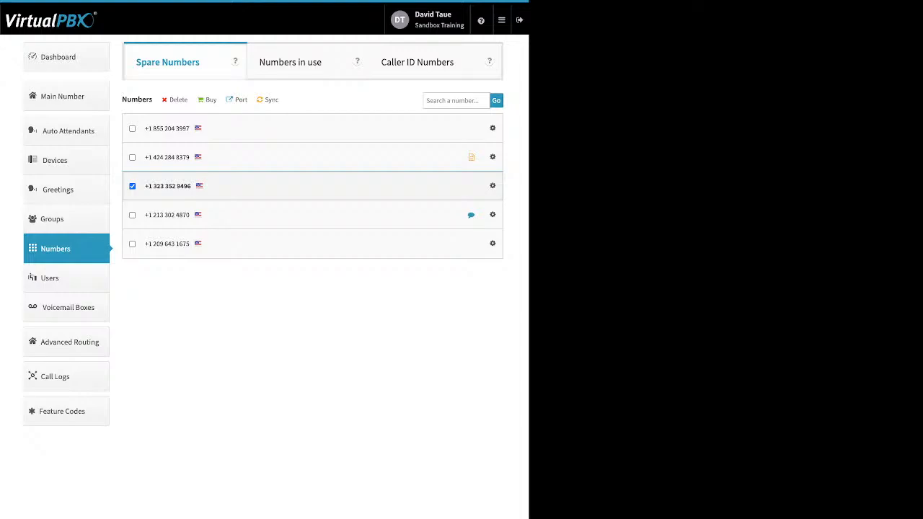
left_click(132, 128)
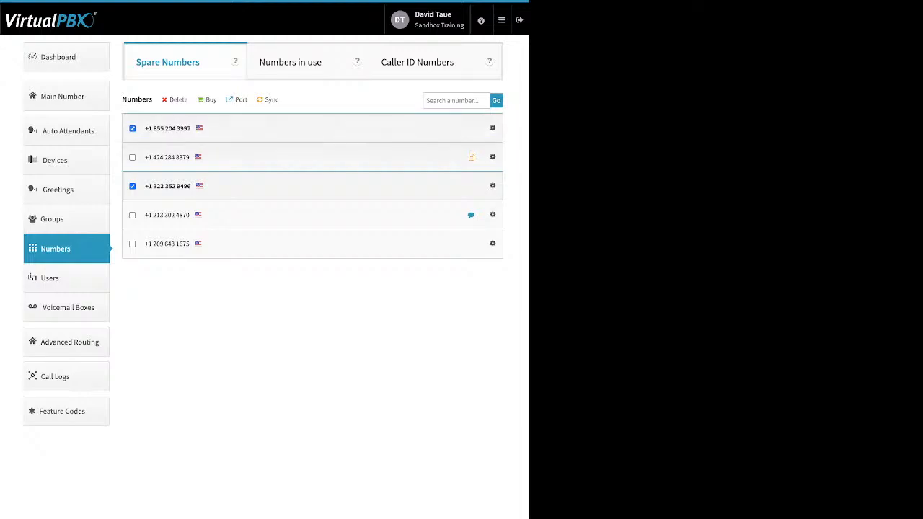
left_click(178, 100)
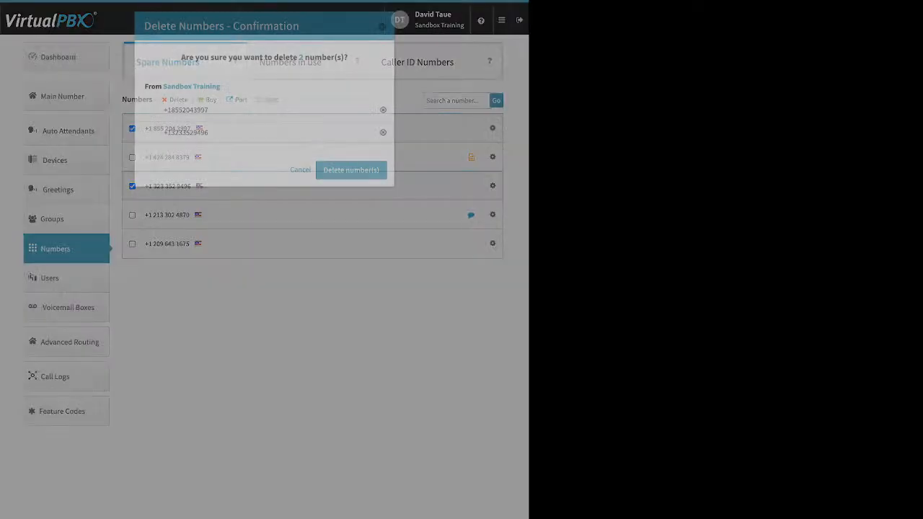
left_click(351, 169)
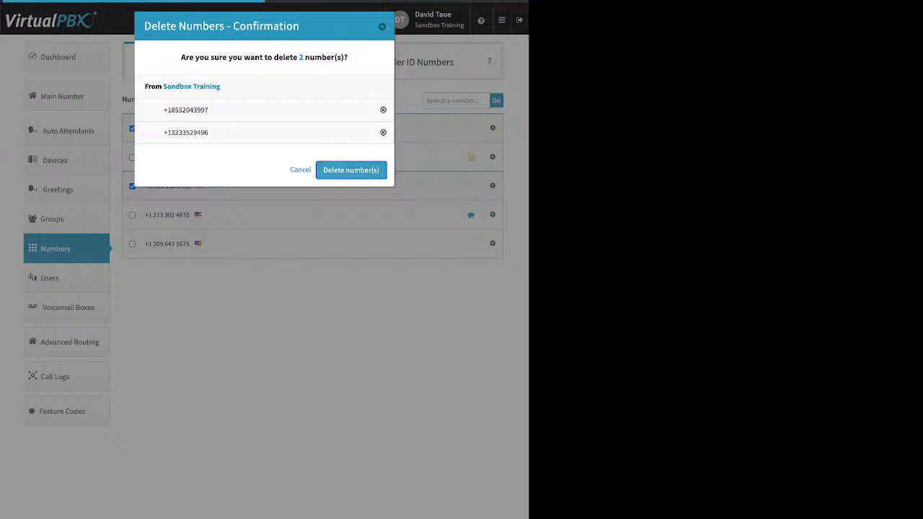
left_click(264, 277)
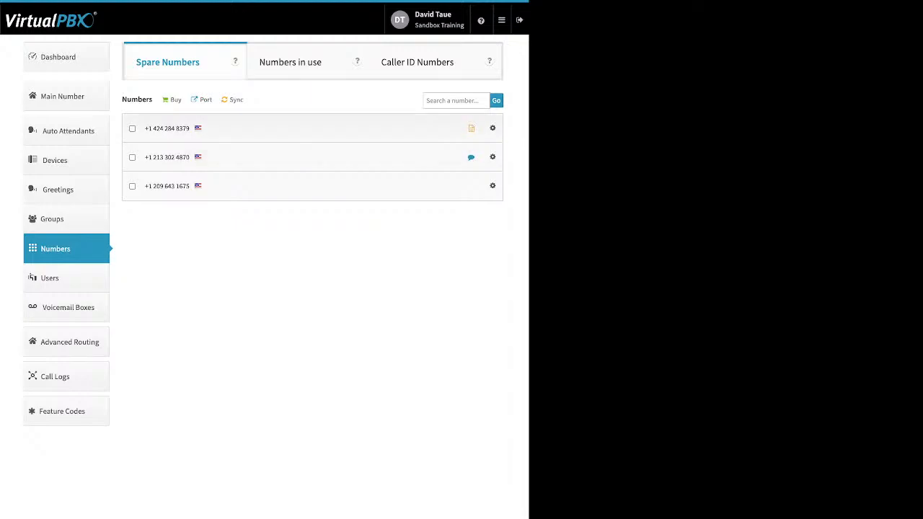
left_click(175, 99)
left_click(176, 99)
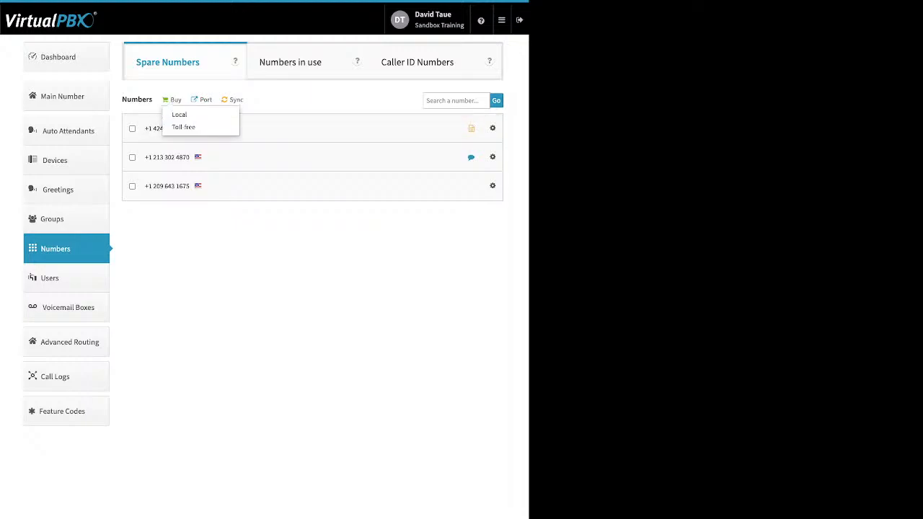
key("Escape")
left_click(206, 100)
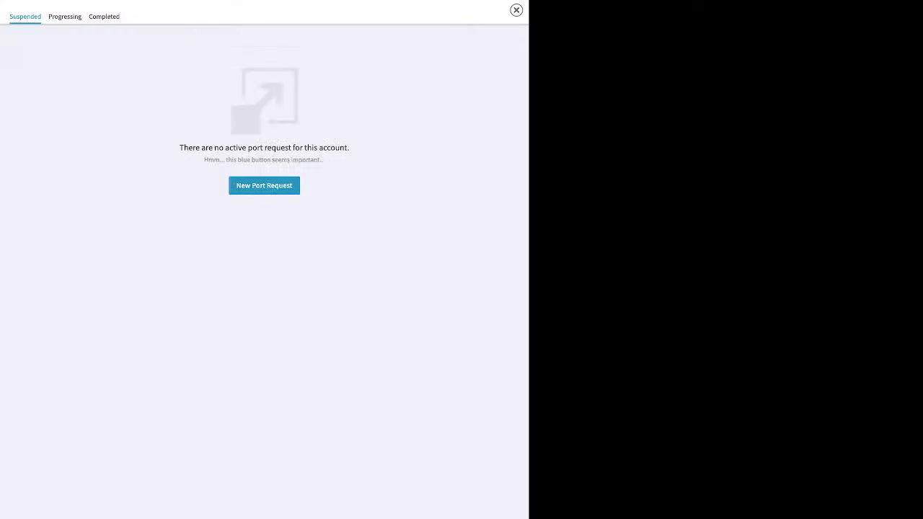
left_click(264, 186)
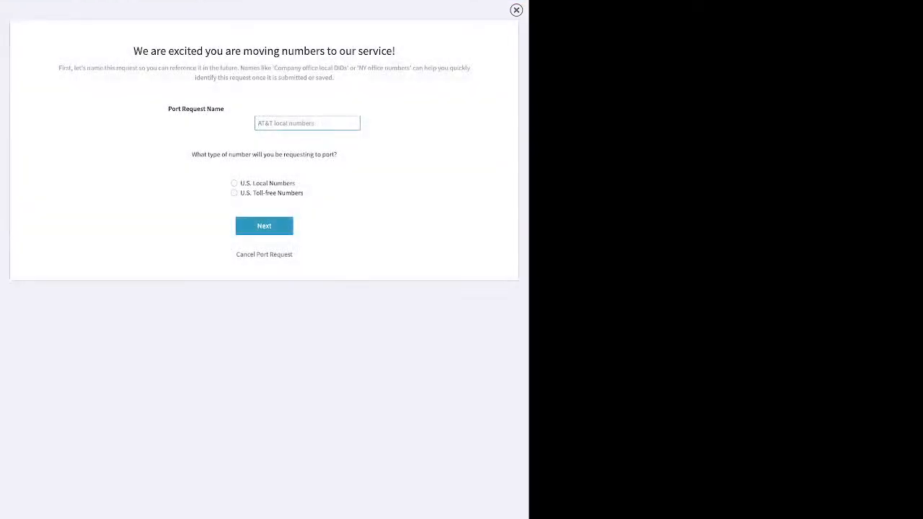
type("test")
left_click(235, 183)
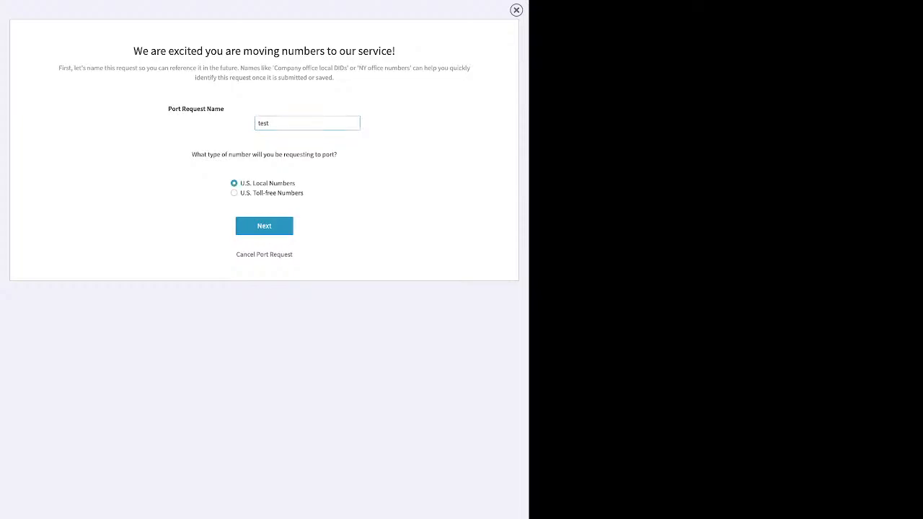
left_click(264, 226)
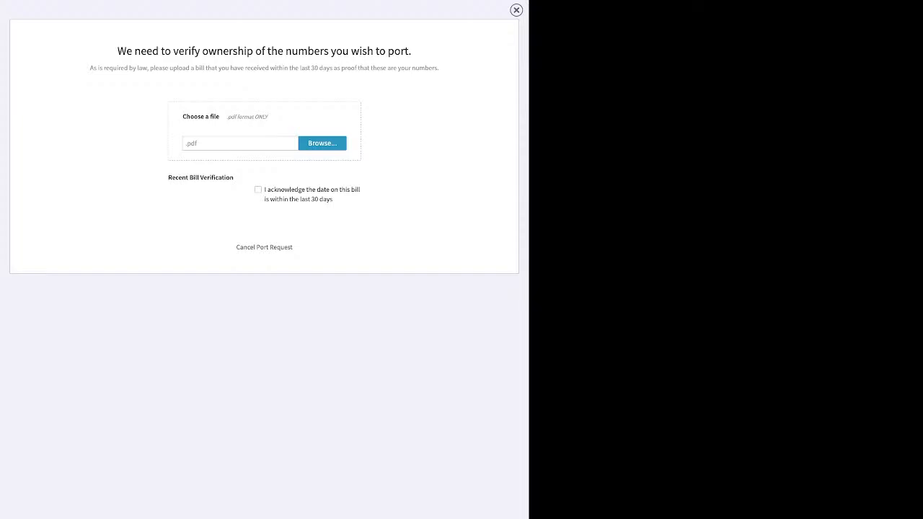
left_click_drag(284, 189, 333, 199)
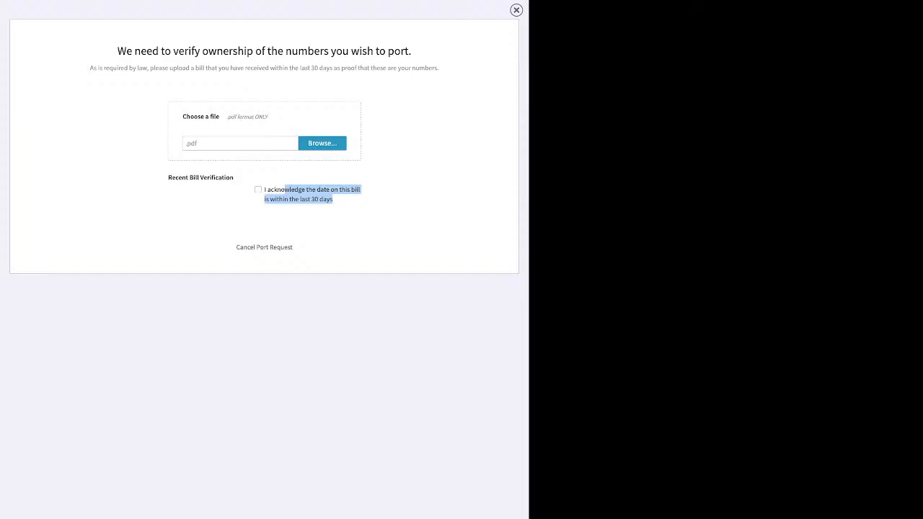
left_click(517, 10)
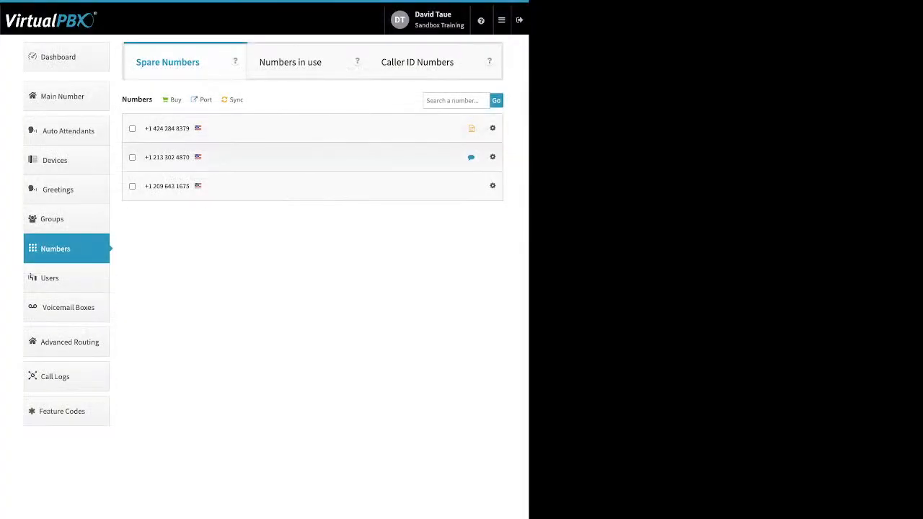
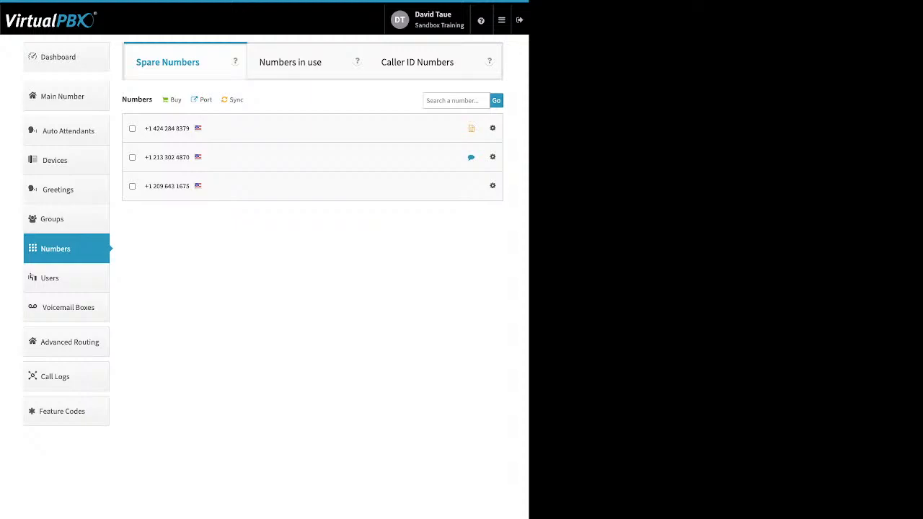
Switch from the Numbers page to the Users list showing all 19 users
left_click(50, 278)
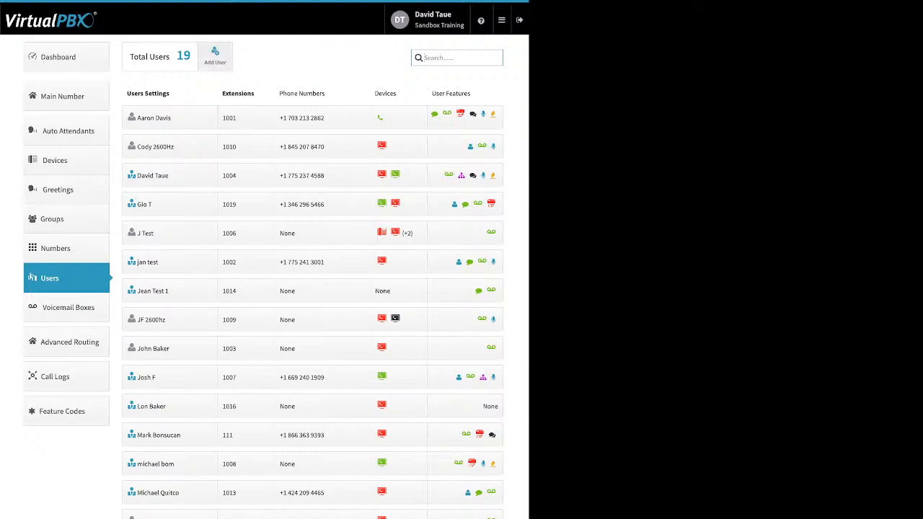
Start a new user with main extension 8932 instead of 1020, keeping voicemail box creation on
left_click(215, 54)
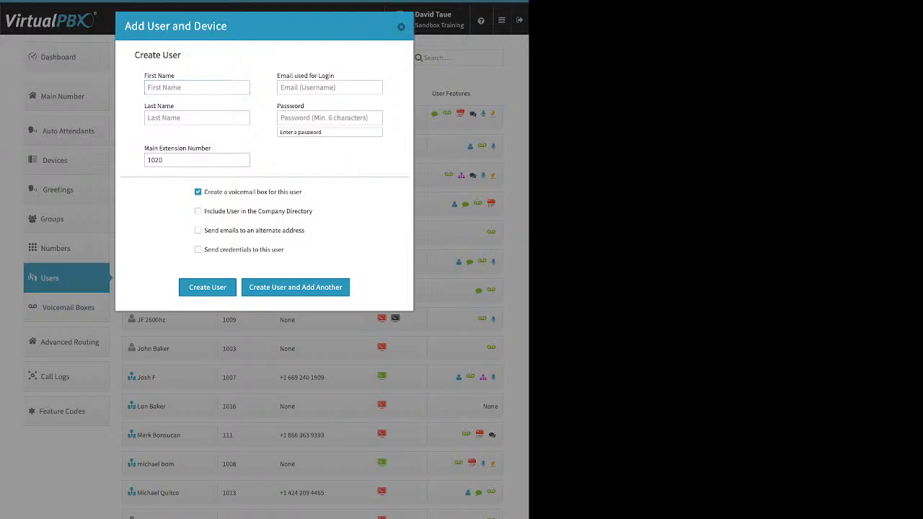
left_click_drag(277, 75, 334, 75)
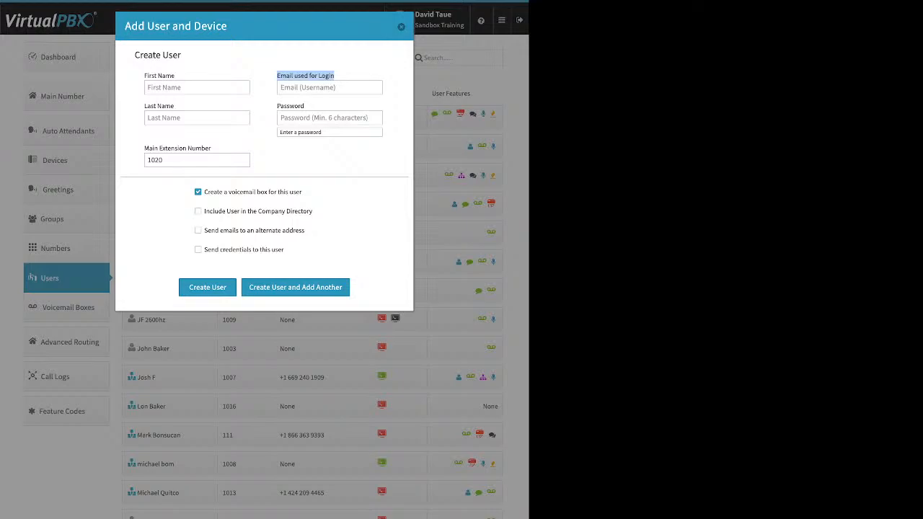
left_click(330, 118)
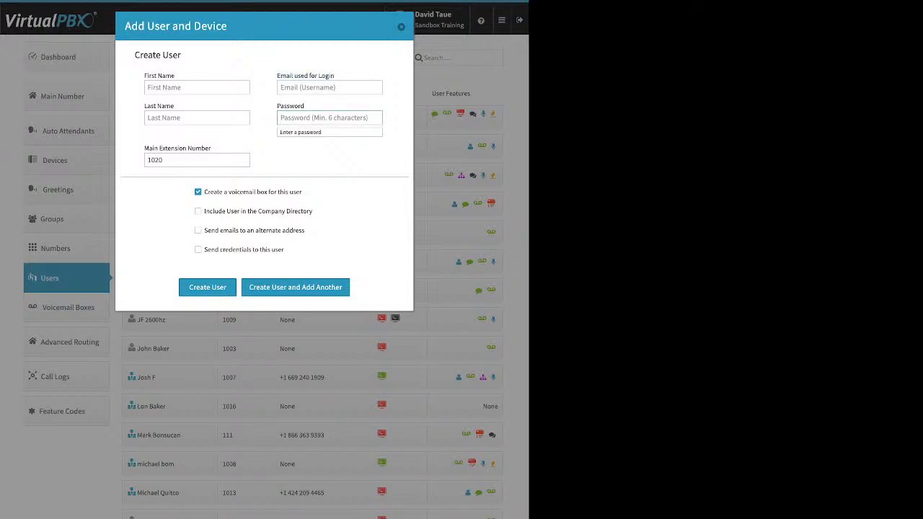
left_click(197, 160)
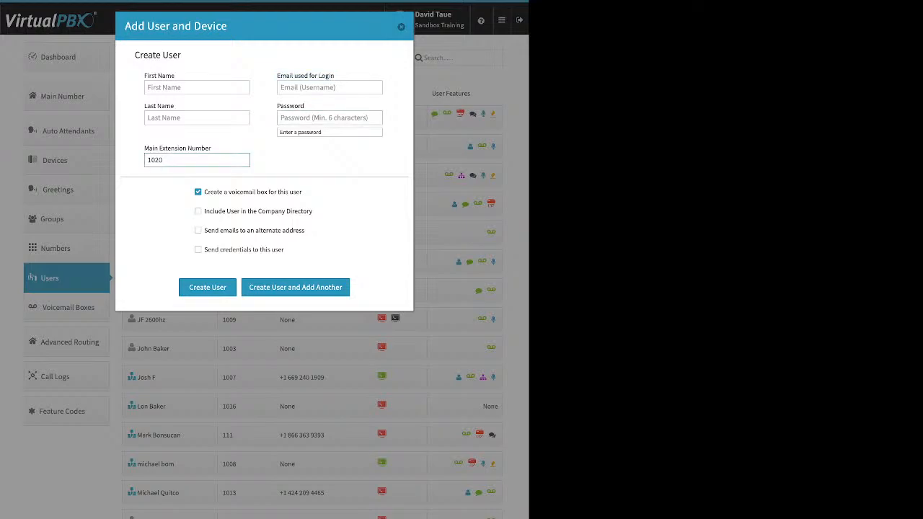
left_click_drag(165, 160, 146, 160)
type("8932")
left_click(199, 192)
left_click(198, 192)
Review the company directory and alternate-address options, toggling alternate-address emails on and back off
left_click_drag(313, 212, 205, 211)
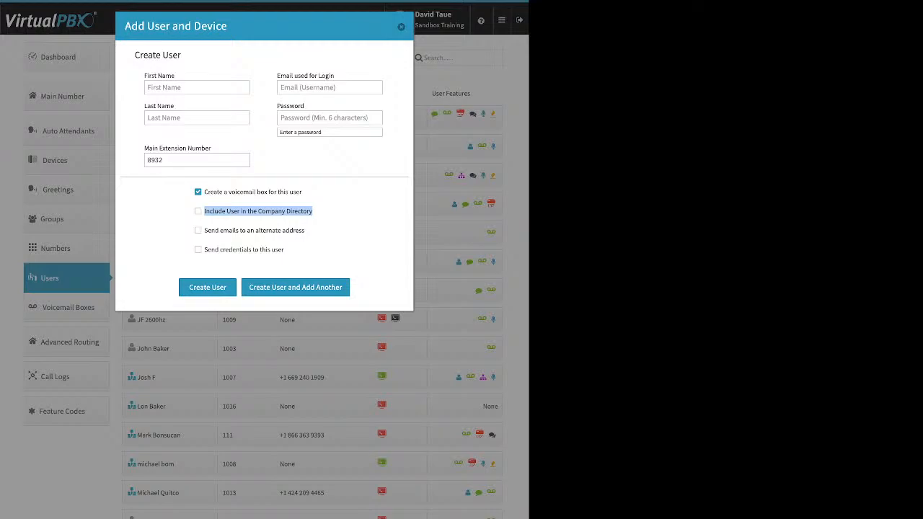
left_click(313, 230)
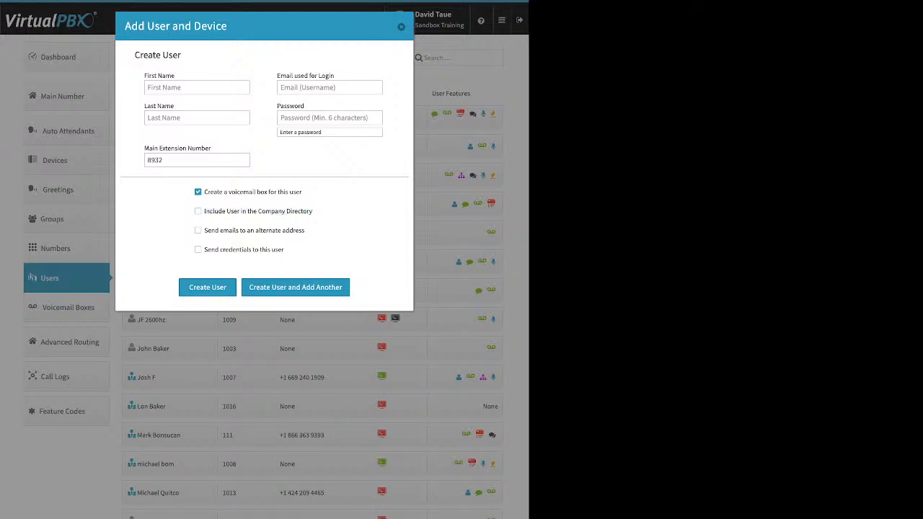
left_click_drag(204, 231, 305, 231)
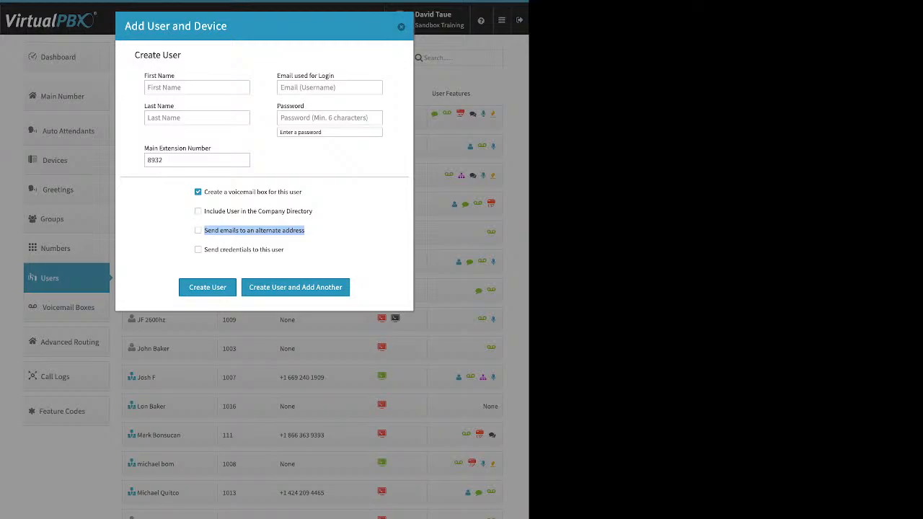
left_click(317, 238)
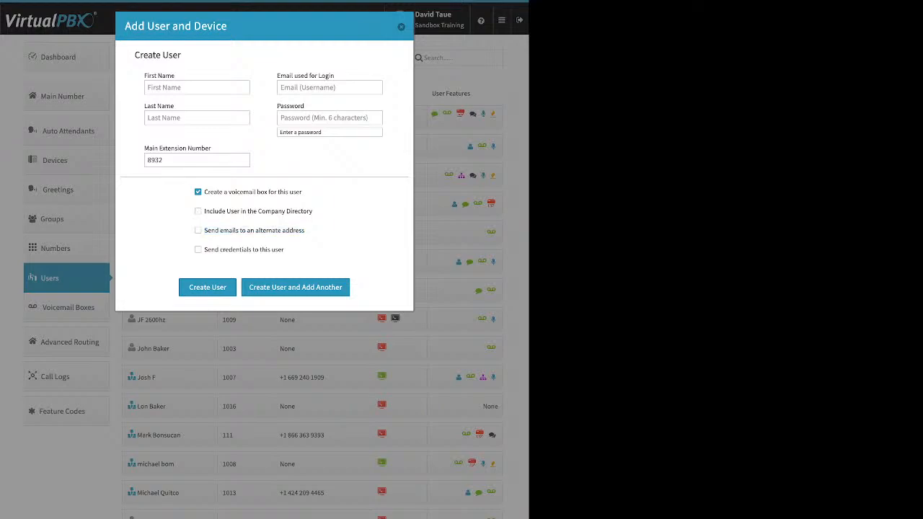
left_click(198, 231)
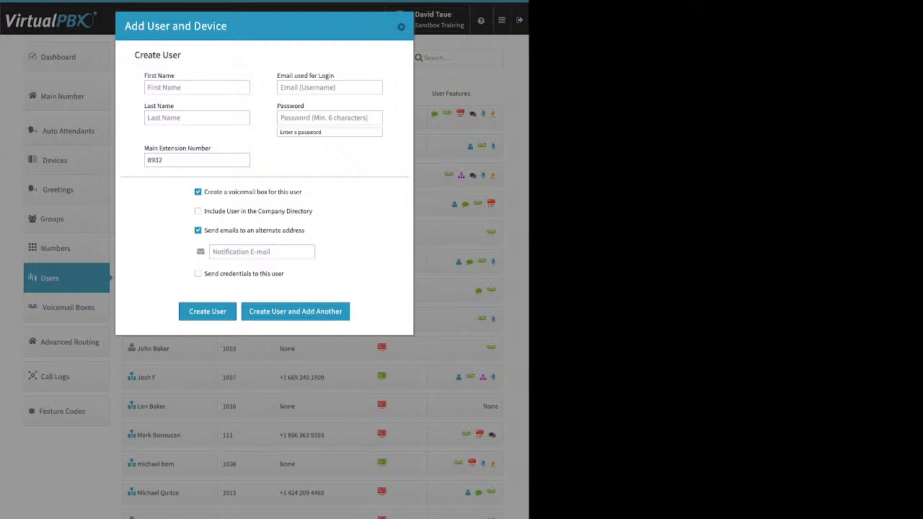
left_click(198, 231)
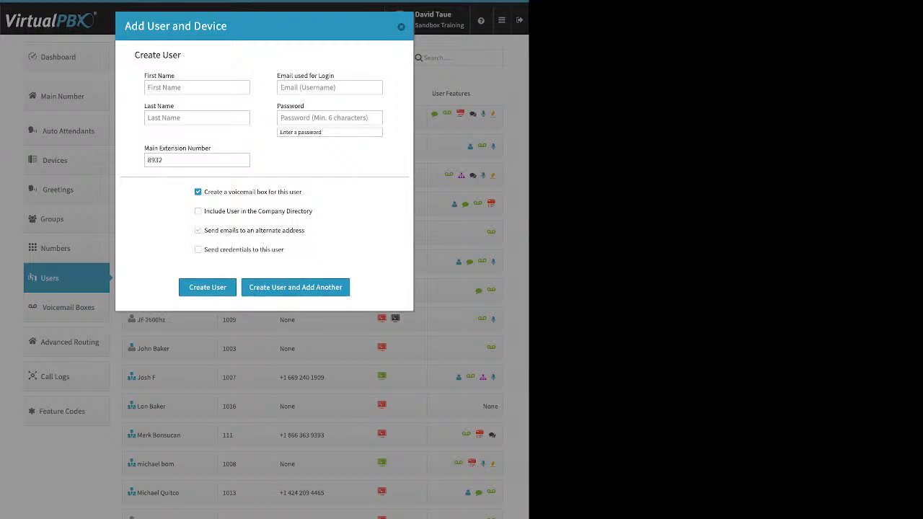
Tick send login credentials, then close the Add User form without creating the user
left_click(199, 250)
left_click_drag(285, 250, 210, 250)
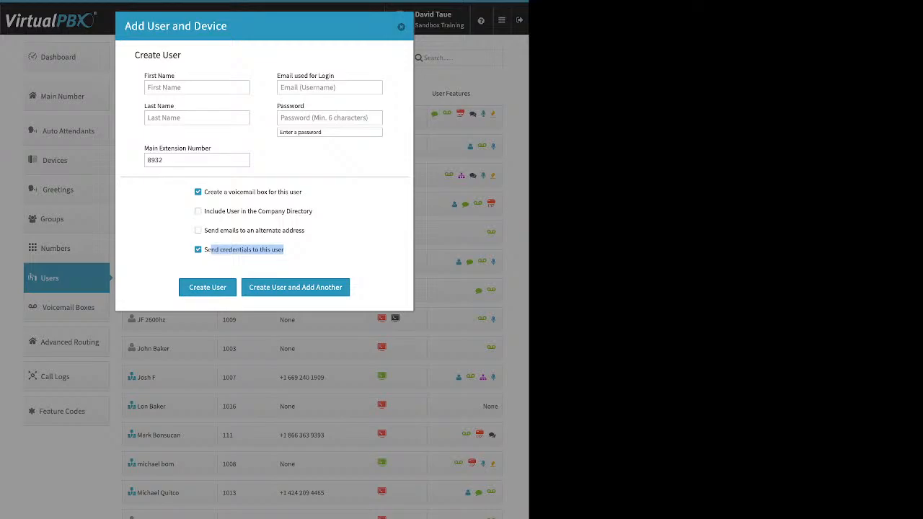
left_click(309, 251)
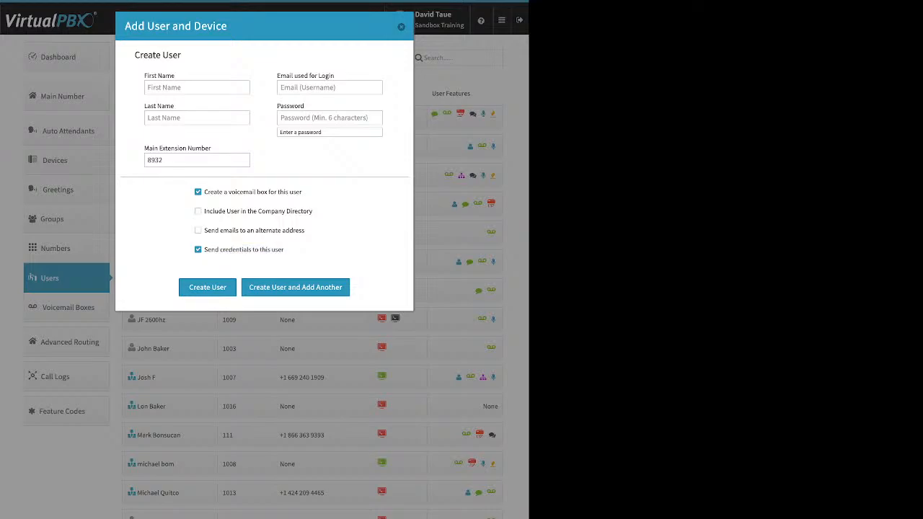
left_click(401, 27)
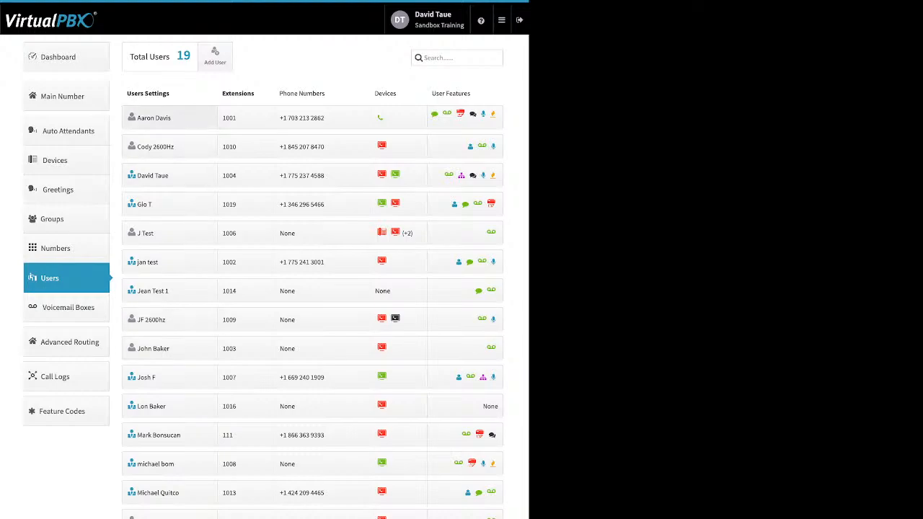
Open extension 1001's settings and view the Change Credentials form without saving
left_click(169, 118)
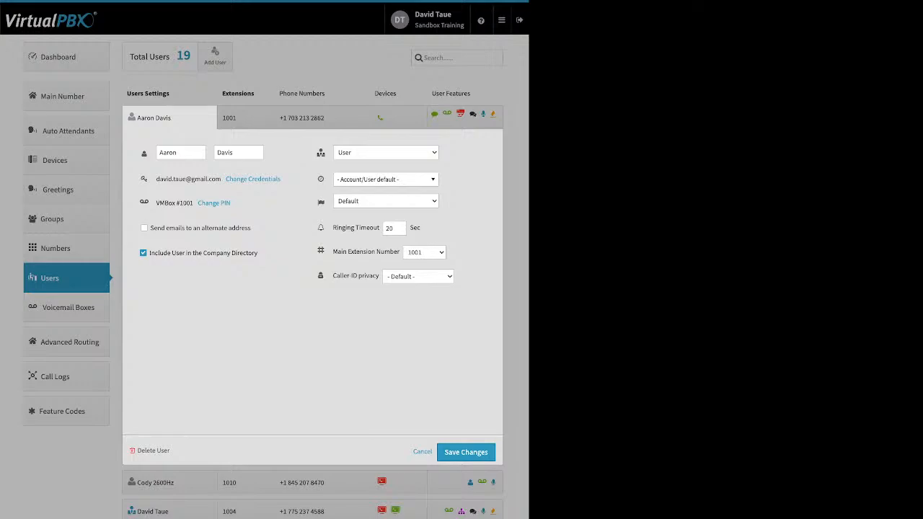
left_click(253, 179)
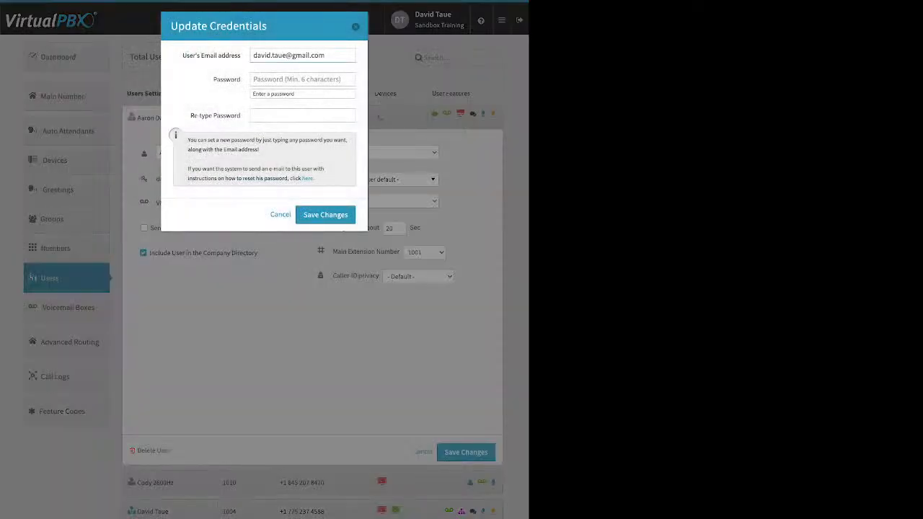
left_click_drag(315, 179, 301, 179)
key("Escape")
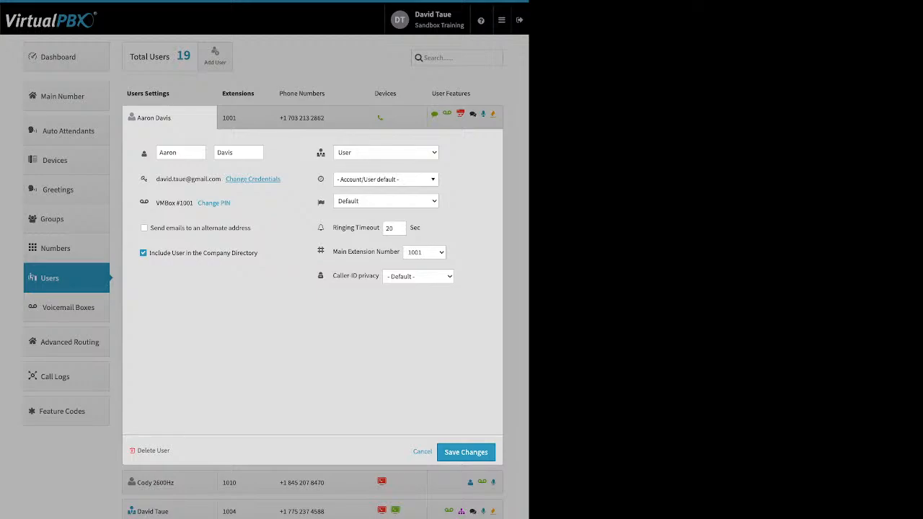
View the voicemail PIN form without saving, then turn on emails to an alternate address
left_click(214, 204)
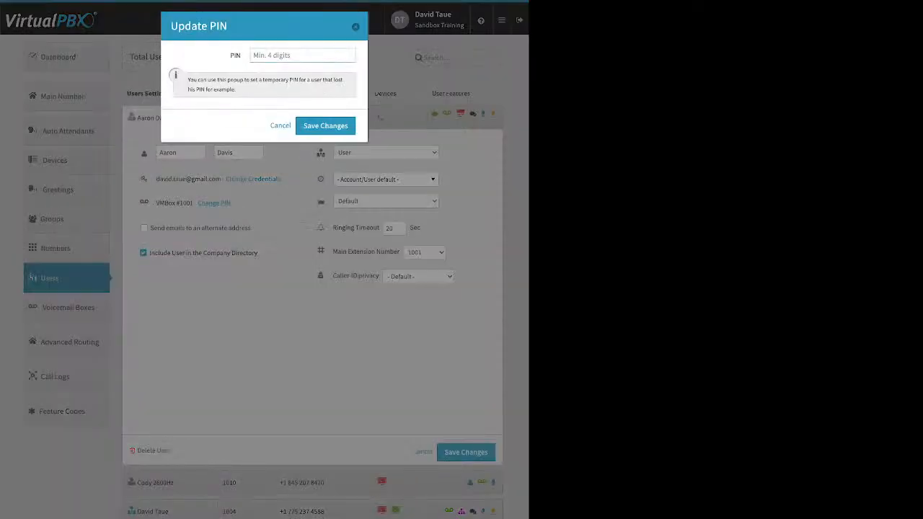
key("Escape")
left_click(144, 228)
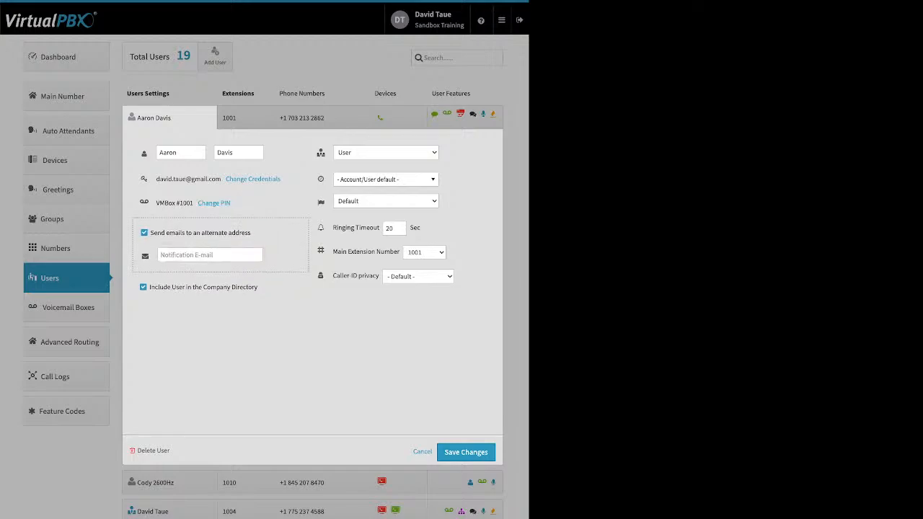
Turn alternate-address emails back off for extension 1001 and leave the time zone at account default
left_click(144, 232)
left_click_drag(258, 253, 205, 253)
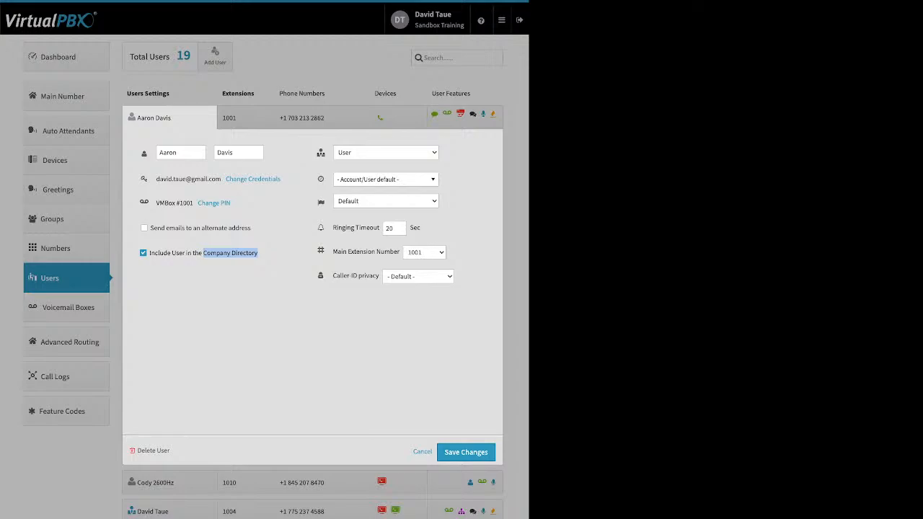
mouse_move(321, 153)
left_click(386, 179)
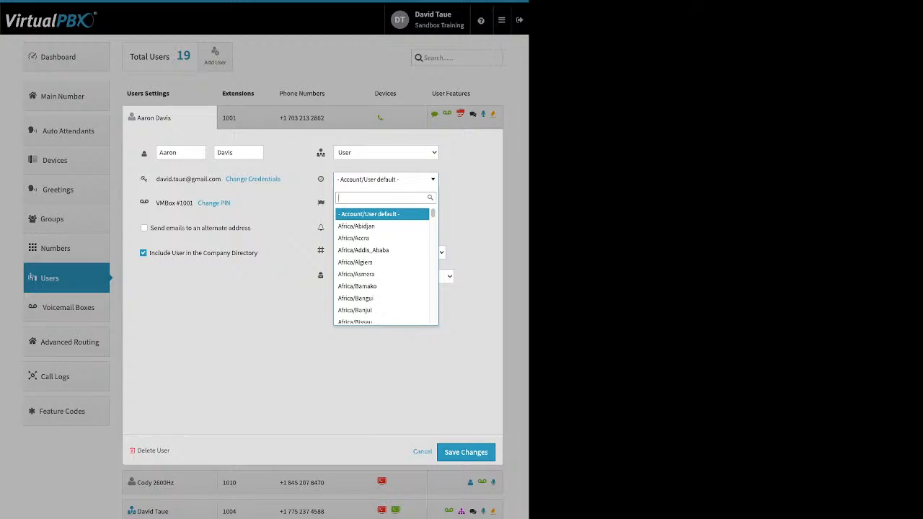
key("Escape")
mouse_move(321, 202)
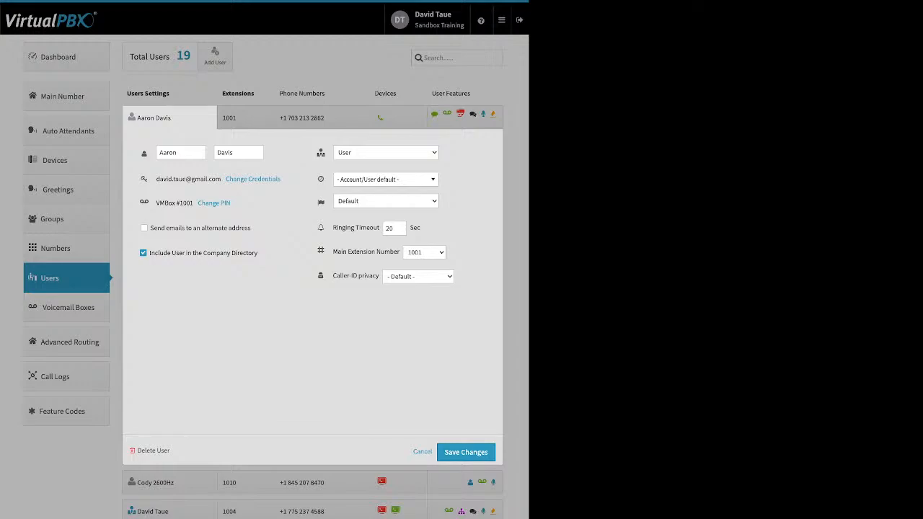
Highlight the Ringing Timeout setting in extension 1001's user settings
left_click_drag(333, 227, 379, 228)
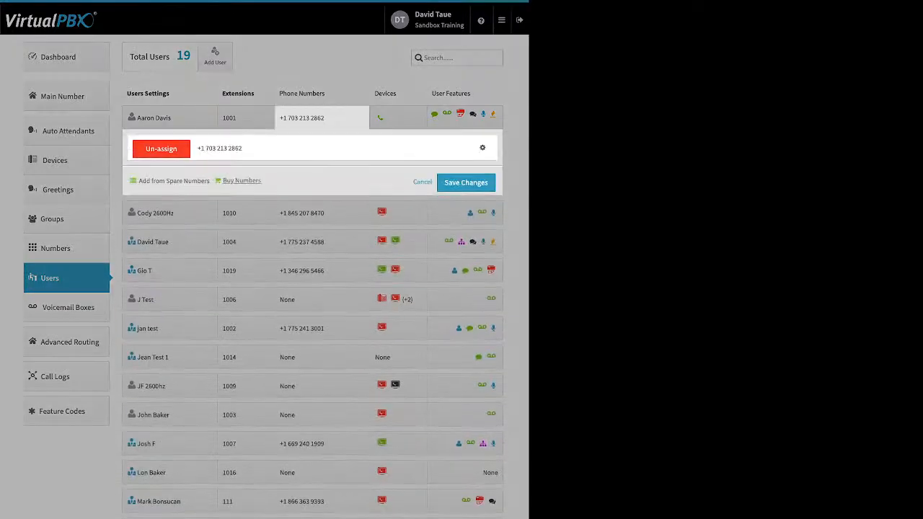
Open extension 1001's devices and try adding a SIP Phone, closing the brand picker
left_click(423, 182)
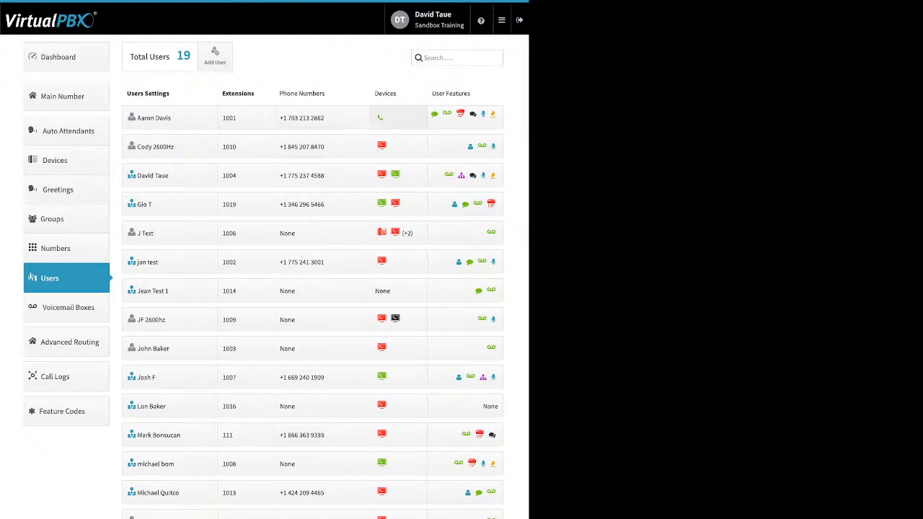
left_click(399, 117)
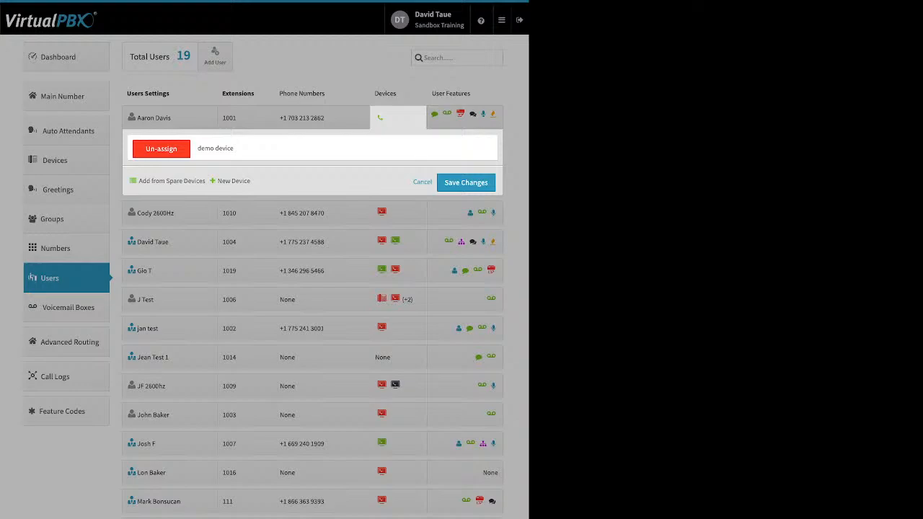
left_click(234, 181)
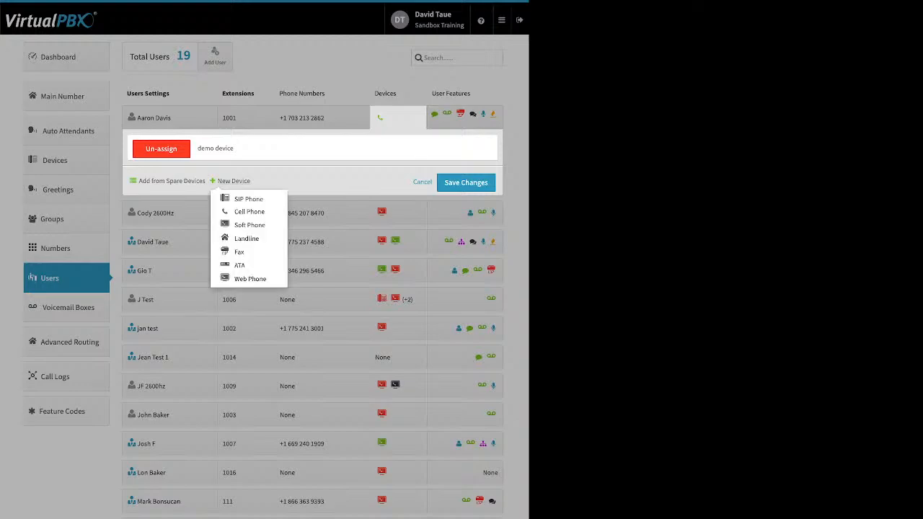
left_click(248, 199)
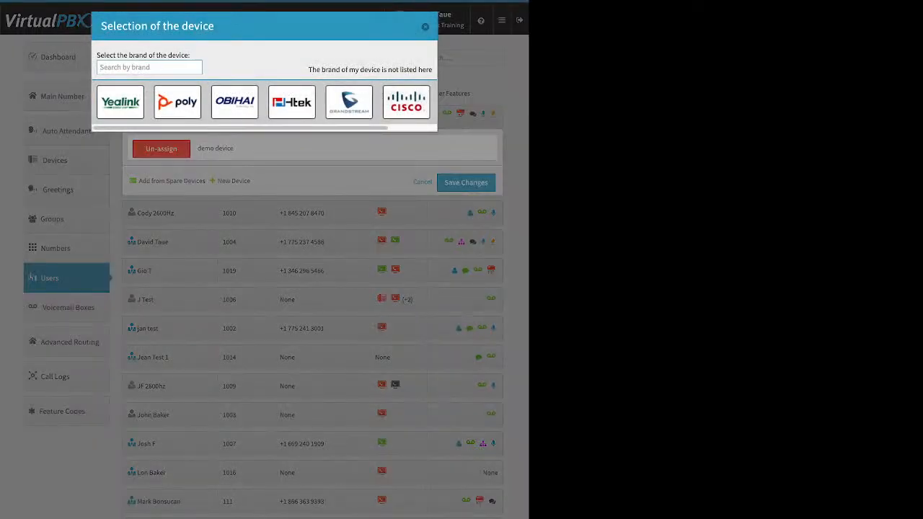
left_click(425, 27)
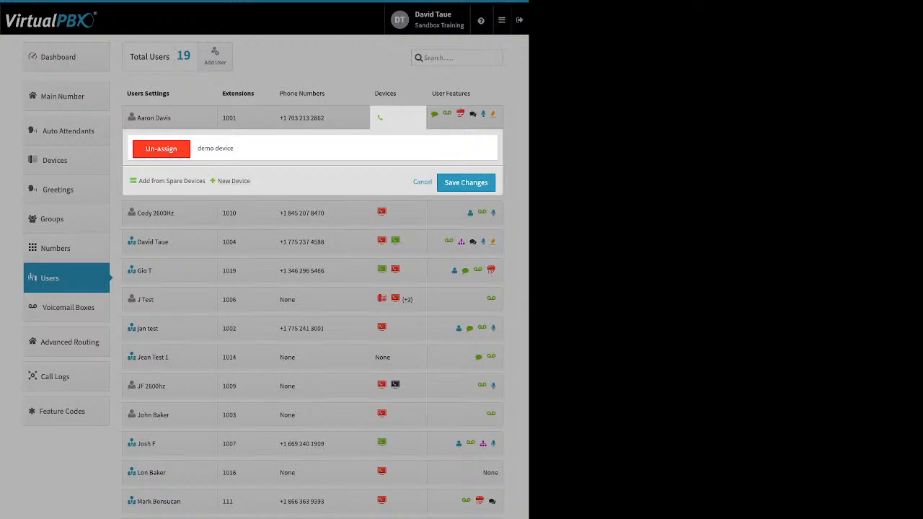
Start adding another new device type and dismiss the softphone 911 warning
left_click(233, 182)
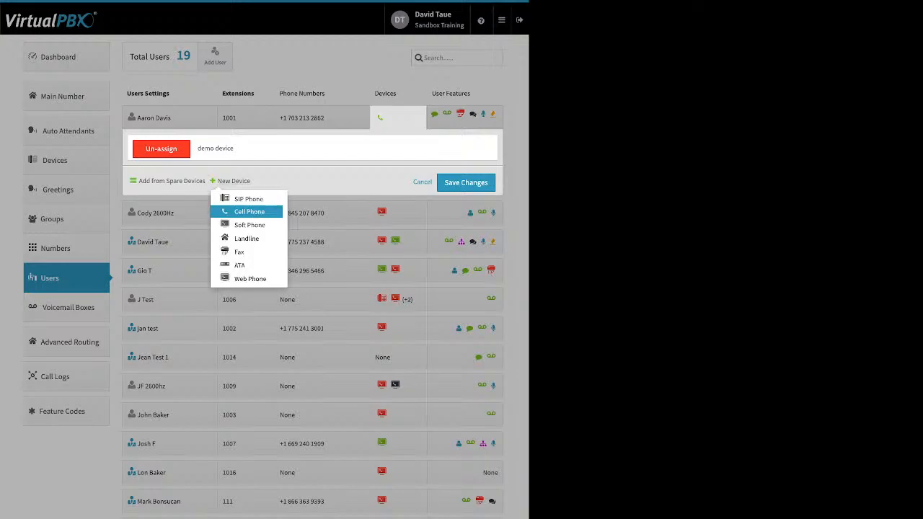
left_click(250, 225)
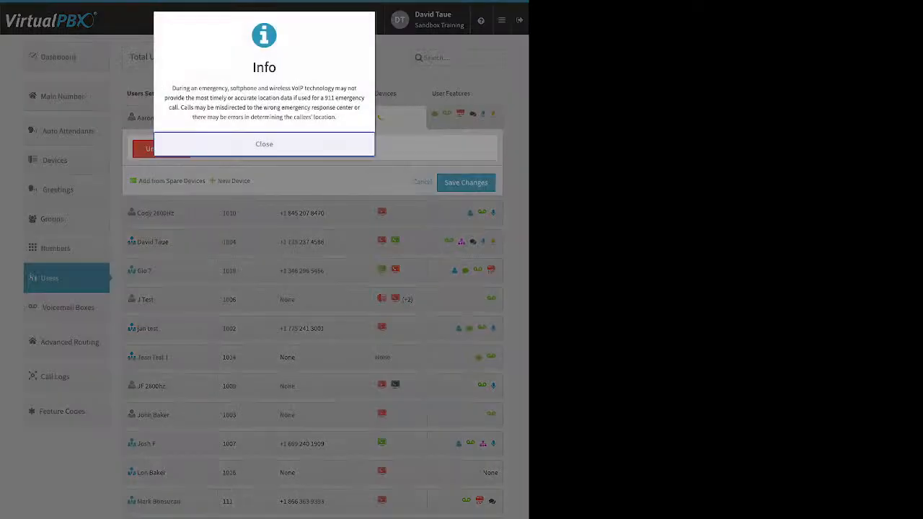
left_click(264, 143)
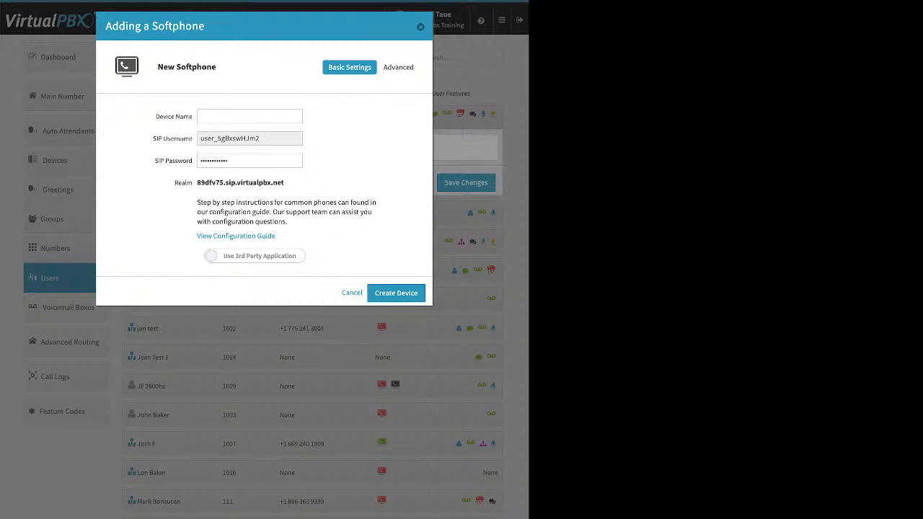
Switch the new softphone to the VirtualPBX Application and select the Device Name field
left_click(254, 256)
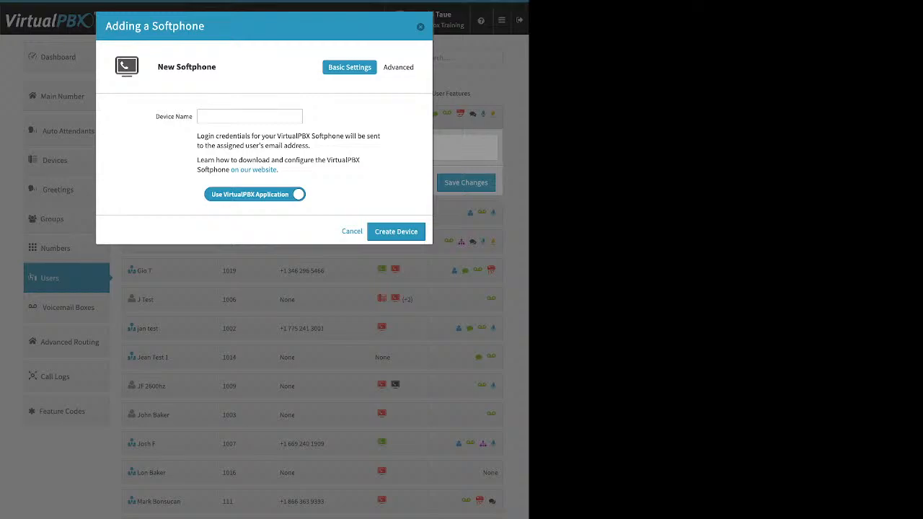
left_click(250, 117)
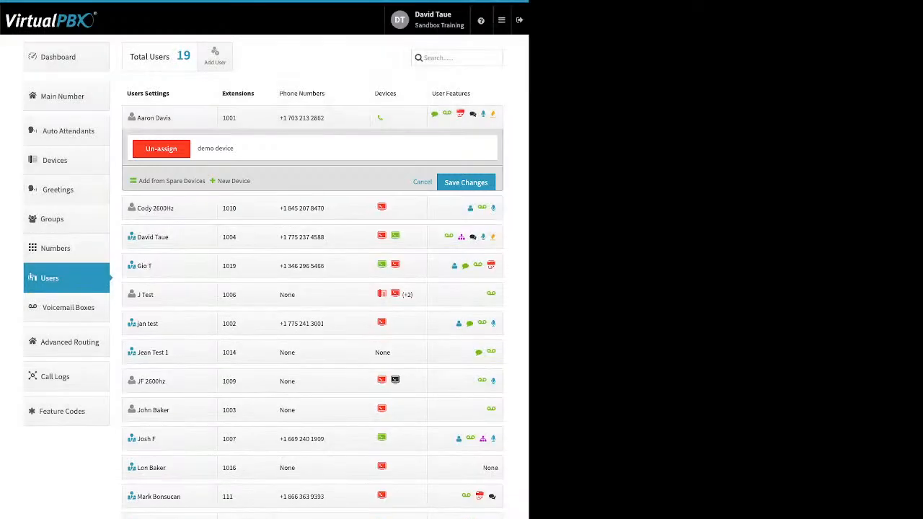
Open extension 1001's features, switch Caller-ID Number on, then close it without saving
left_click(465, 118)
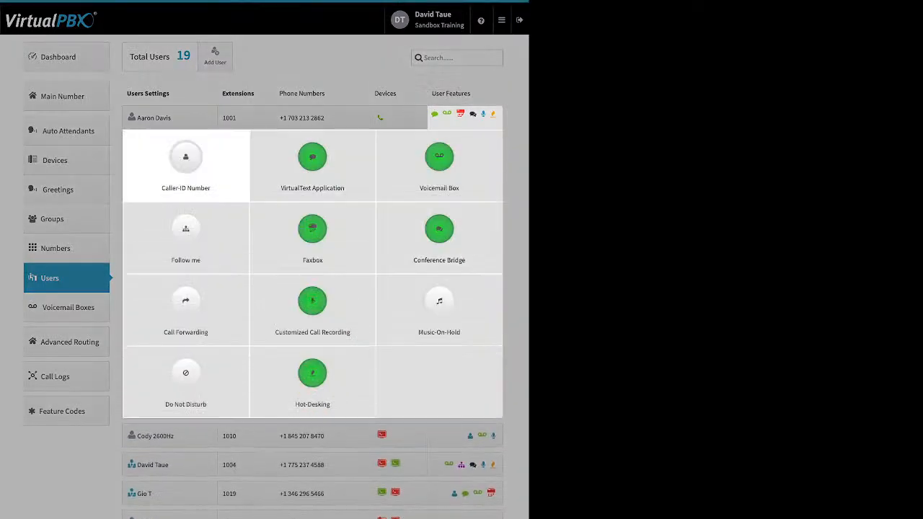
left_click(186, 159)
left_click(312, 67)
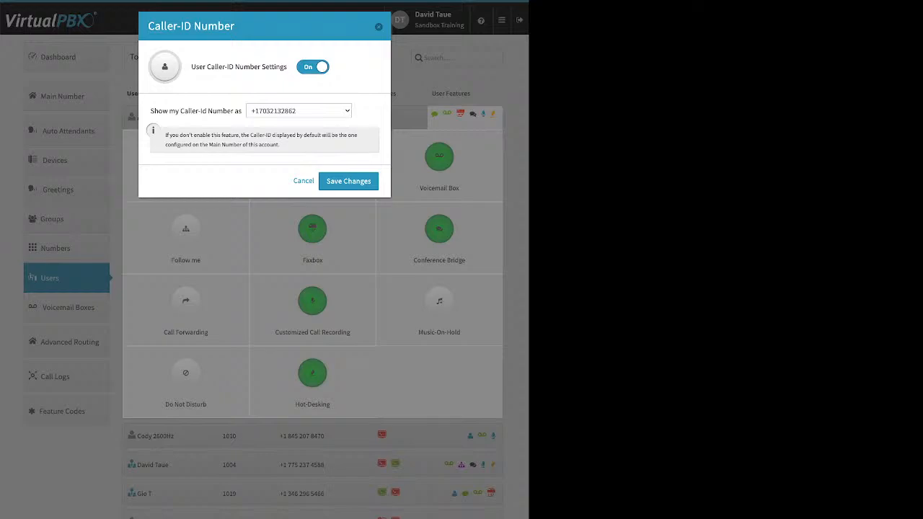
left_click(304, 181)
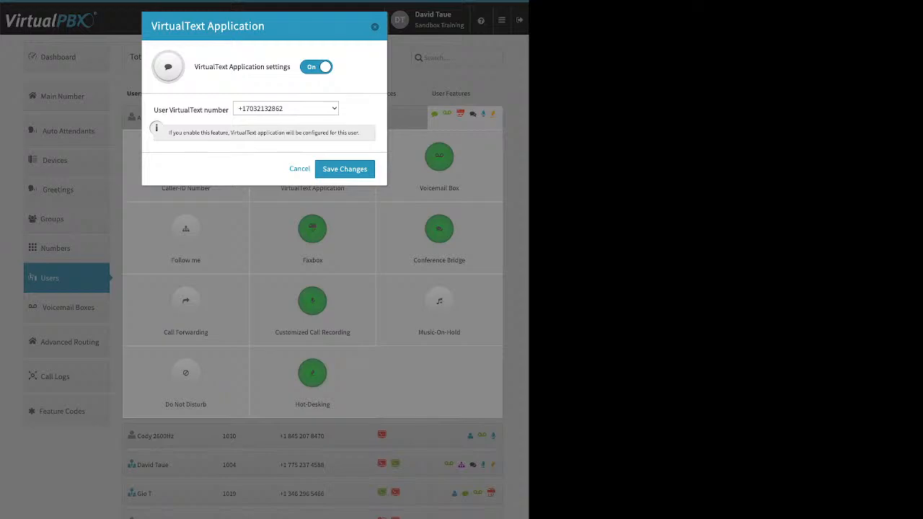
Close the VirtualText dialog and feature grid, then open 1001's Voicemail Box settings
key("Escape")
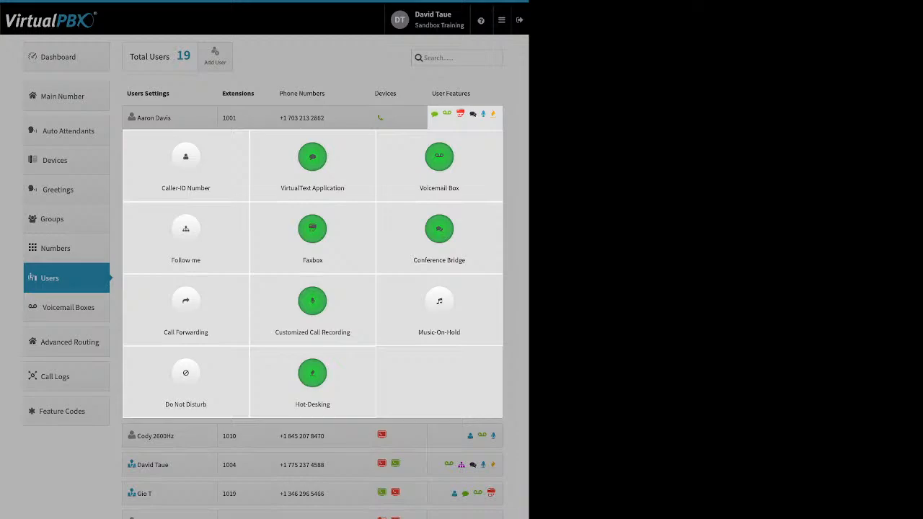
key("Escape")
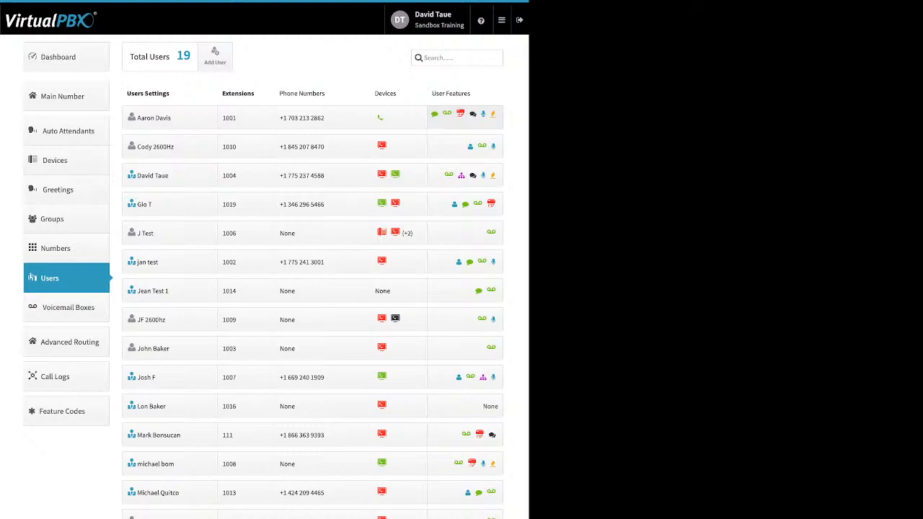
left_click(466, 118)
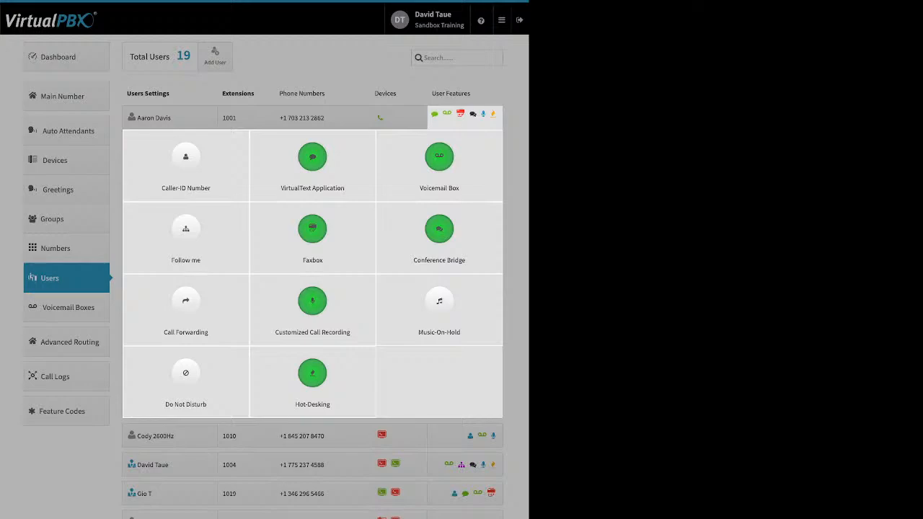
left_click(439, 160)
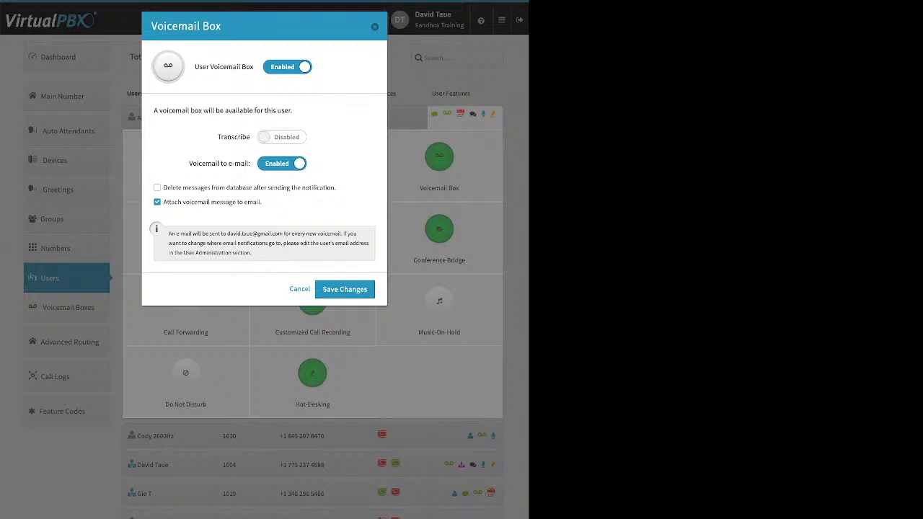
left_click_drag(218, 136, 250, 136)
left_click_drag(189, 163, 248, 164)
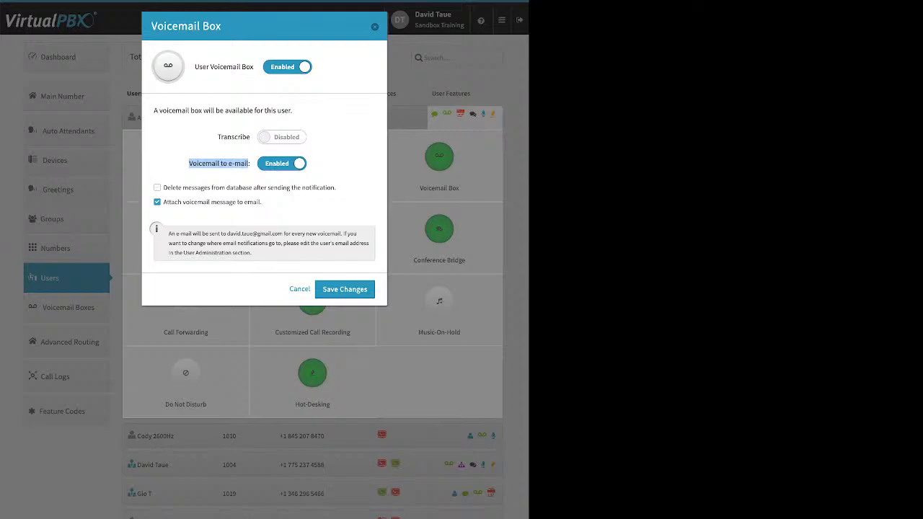
left_click_drag(261, 202, 163, 202)
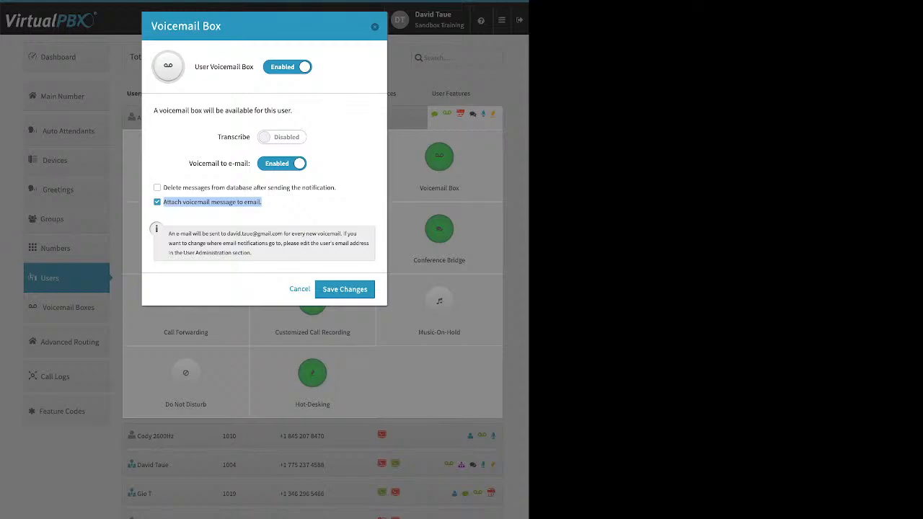
Toggle Delete messages from database on and back off, cancel the voicemail dialog, and collapse the features grid
left_click(158, 187)
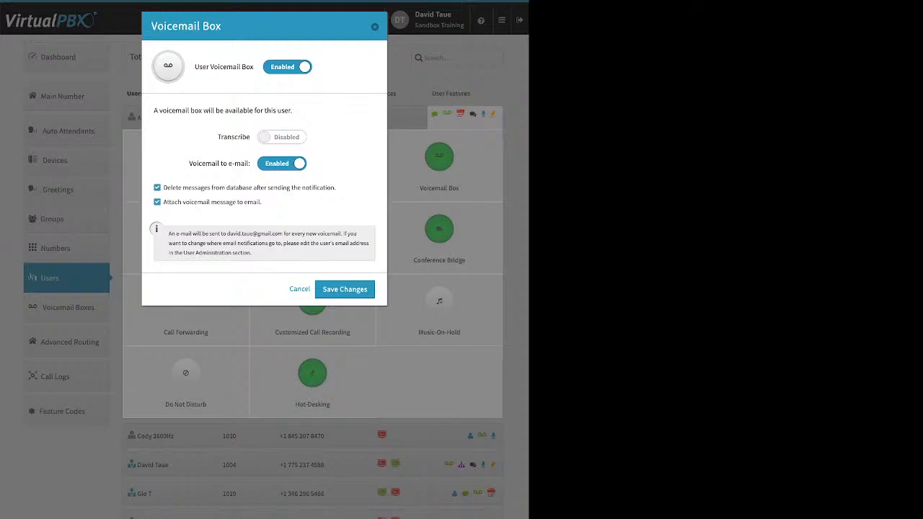
left_click_drag(163, 188, 336, 187)
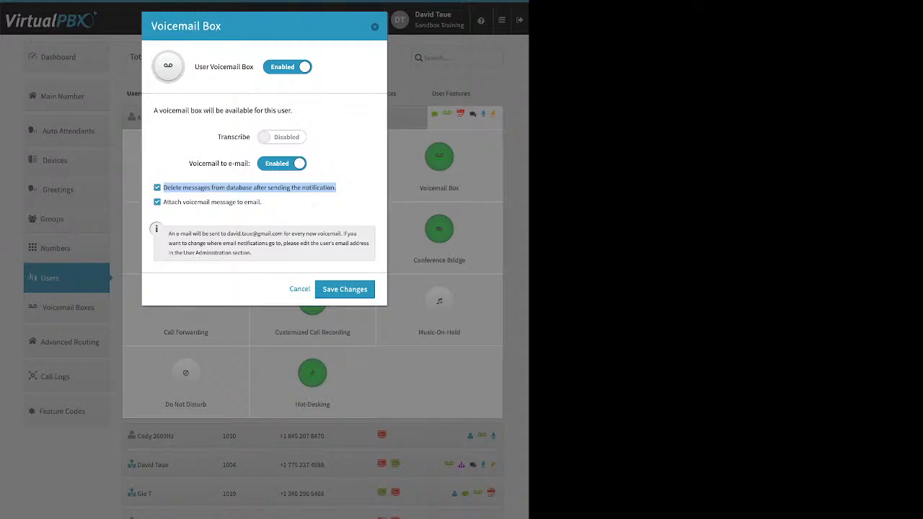
left_click(157, 187)
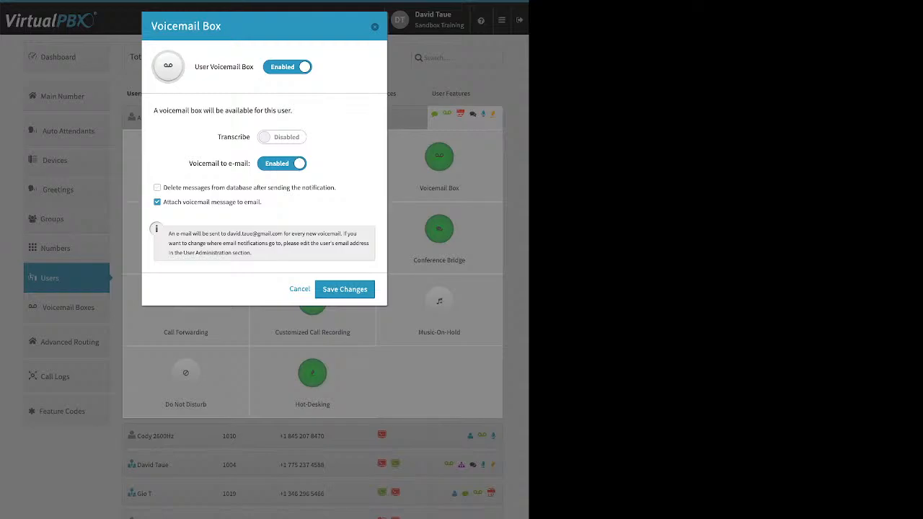
left_click(375, 27)
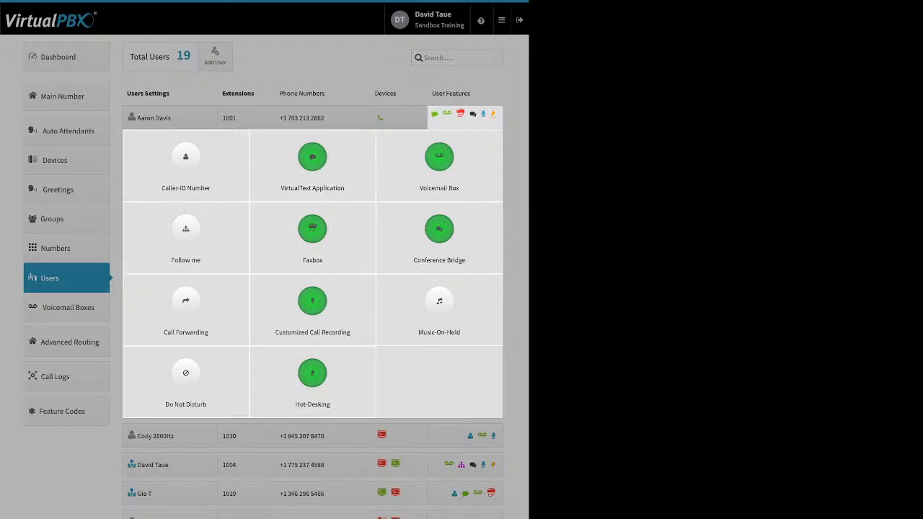
left_click(116, 228)
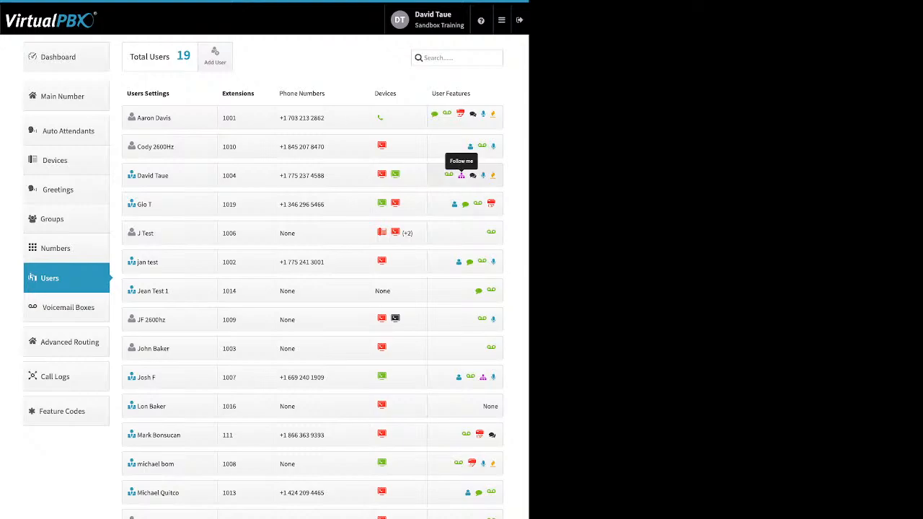
Open extension 1004's Follow me and toggle Do not ring on then off for both devices
left_click(449, 175)
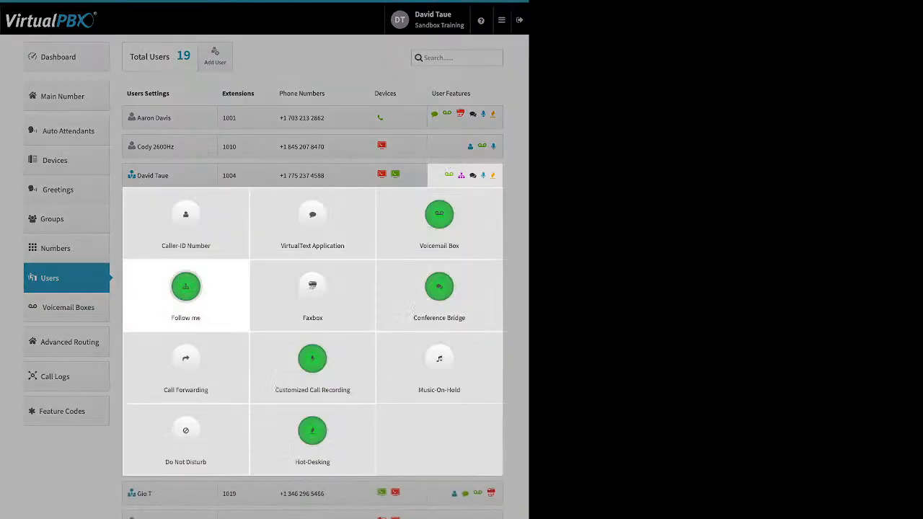
left_click(186, 287)
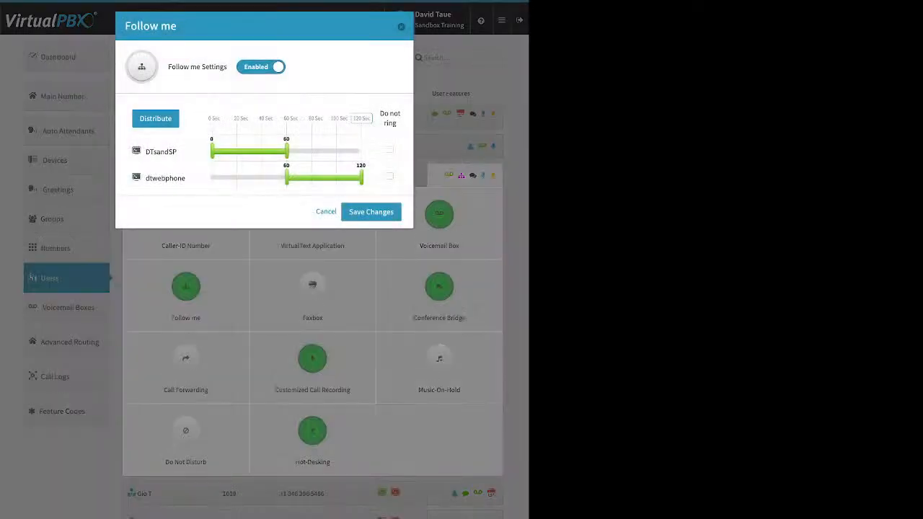
left_click(390, 150)
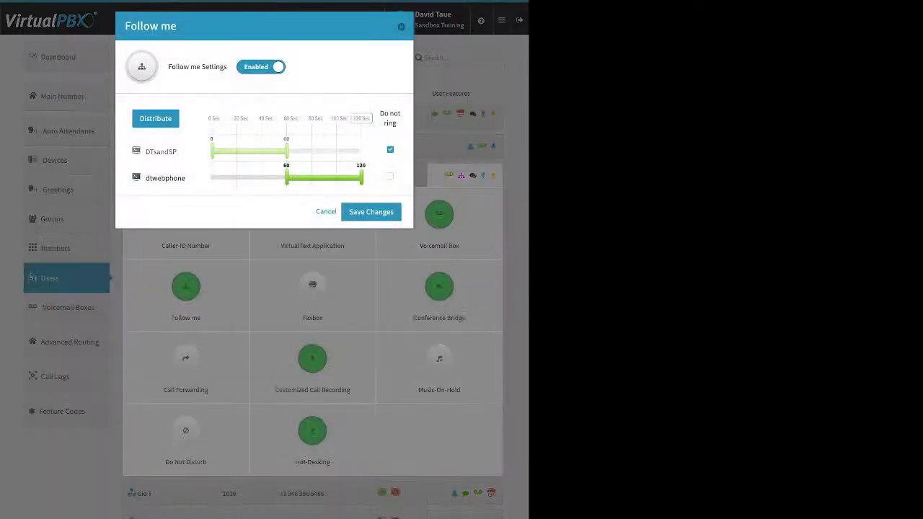
left_click(390, 177)
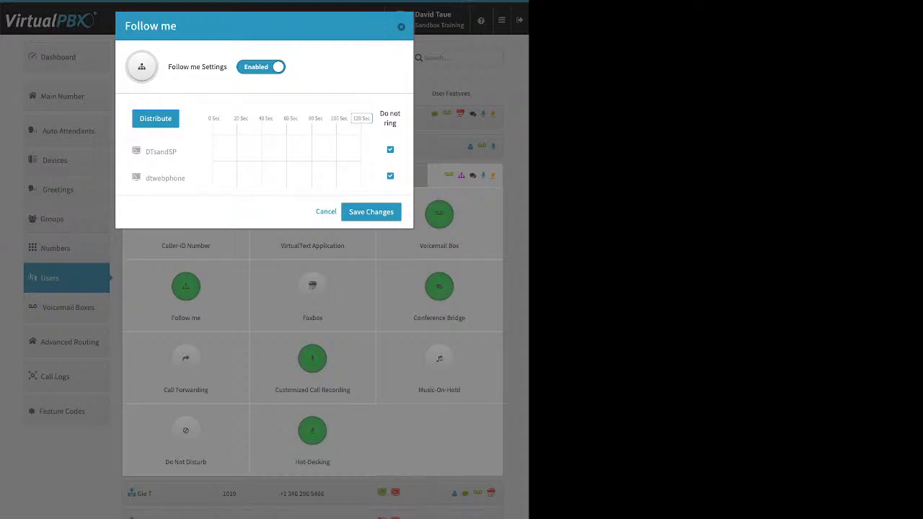
left_click(390, 150)
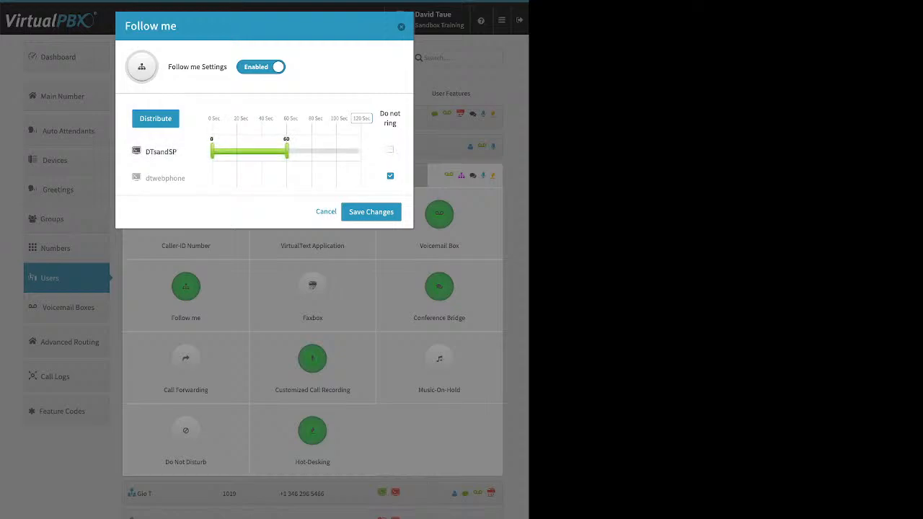
left_click(390, 176)
Shrink both devices' ring windows to nothing and set the total ring time to 60 seconds
left_click_drag(287, 178, 178, 179)
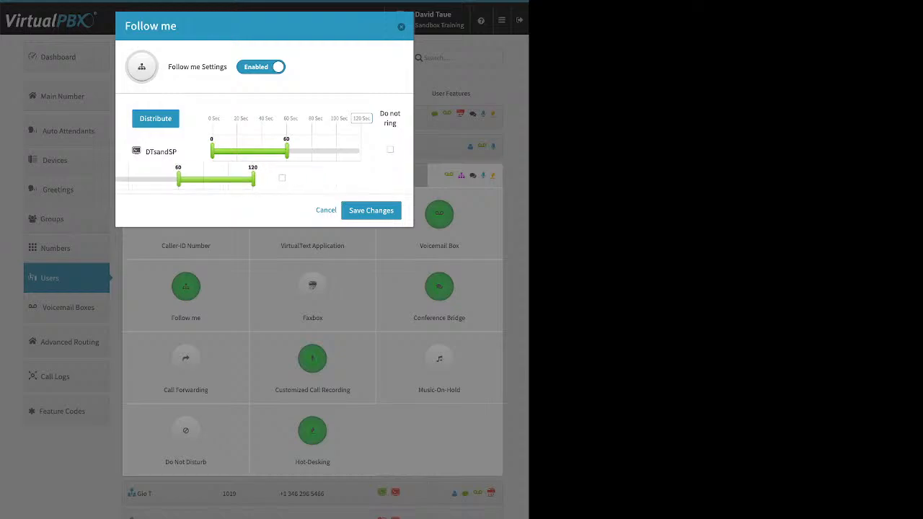
left_click_drag(288, 177, 212, 177)
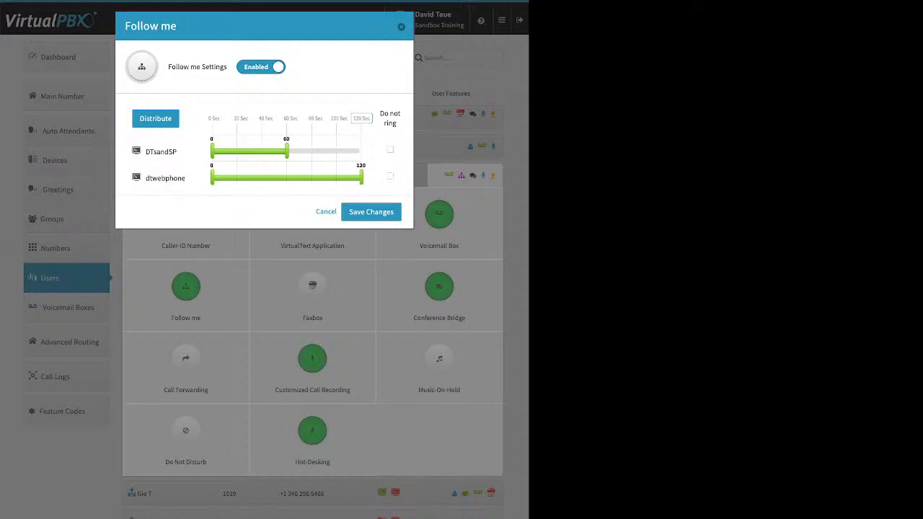
left_click_drag(362, 178, 213, 178)
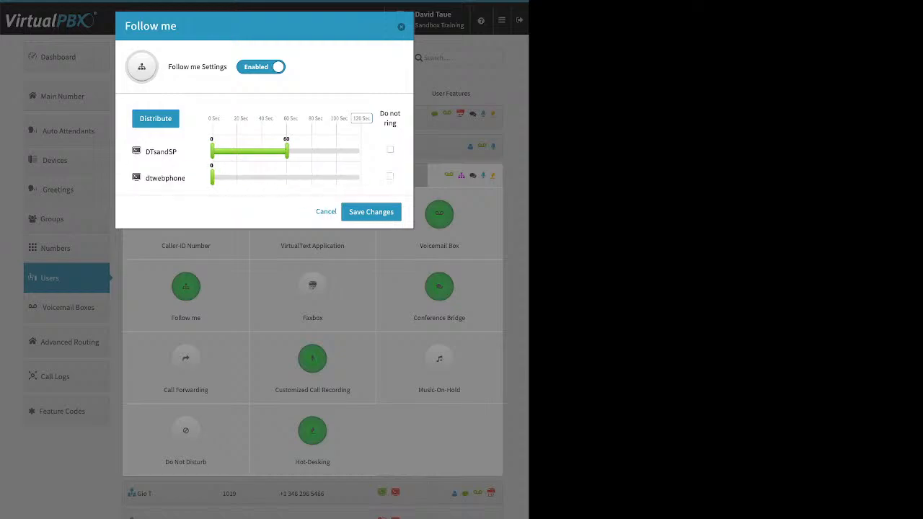
left_click_drag(287, 152, 212, 151)
left_click(362, 119)
type("60")
key("Return")
Distribute ring time, put dtwebphone first ringing 22–60 s, DTsandSP 0–47 s, and save
left_click(156, 119)
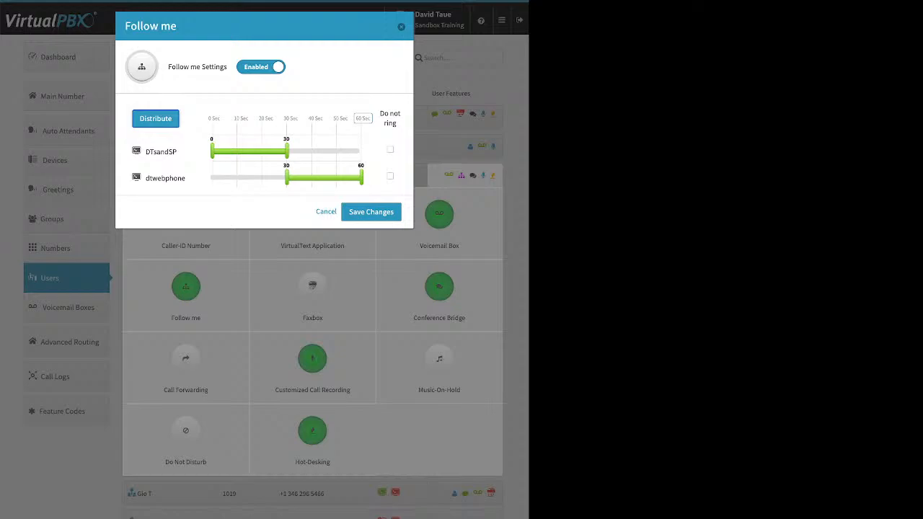
left_click_drag(165, 178, 180, 137)
left_click_drag(288, 151, 329, 178)
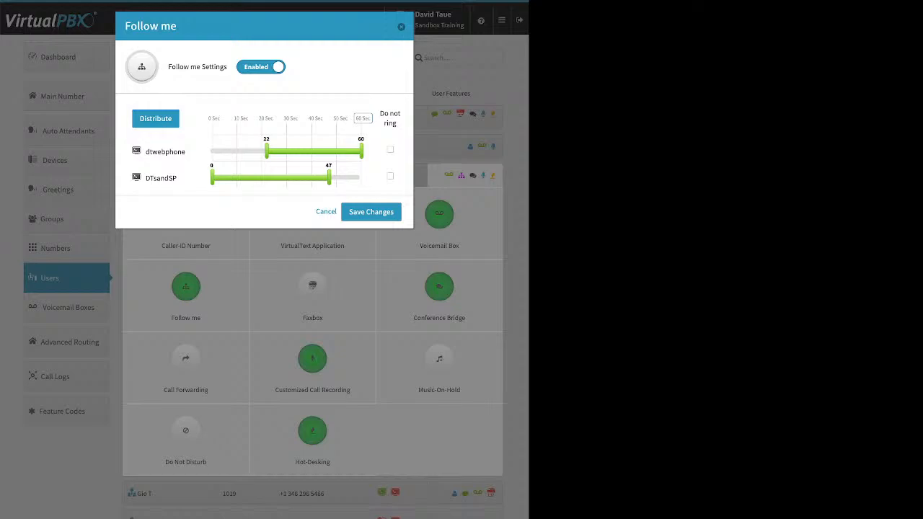
left_click(370, 211)
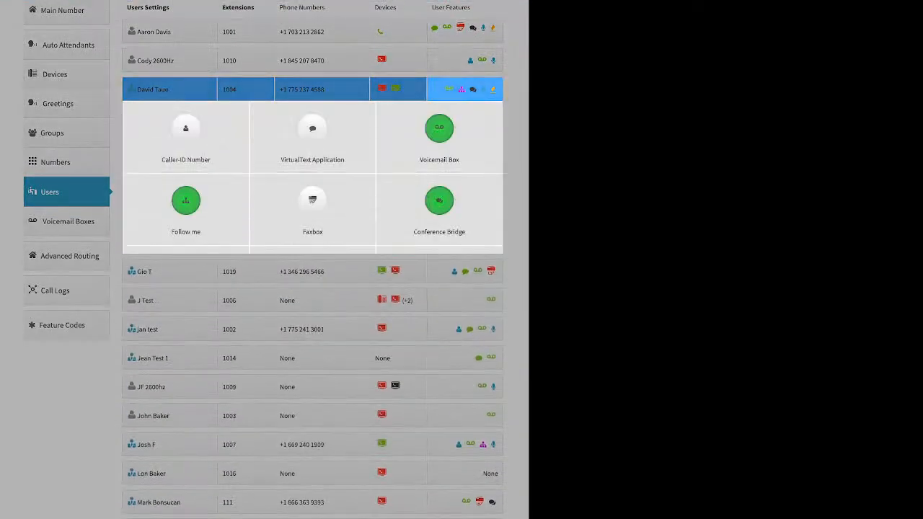
Enable the Faxbox, browse the fax-to-email number choices, then cancel without saving anything
left_click(312, 200)
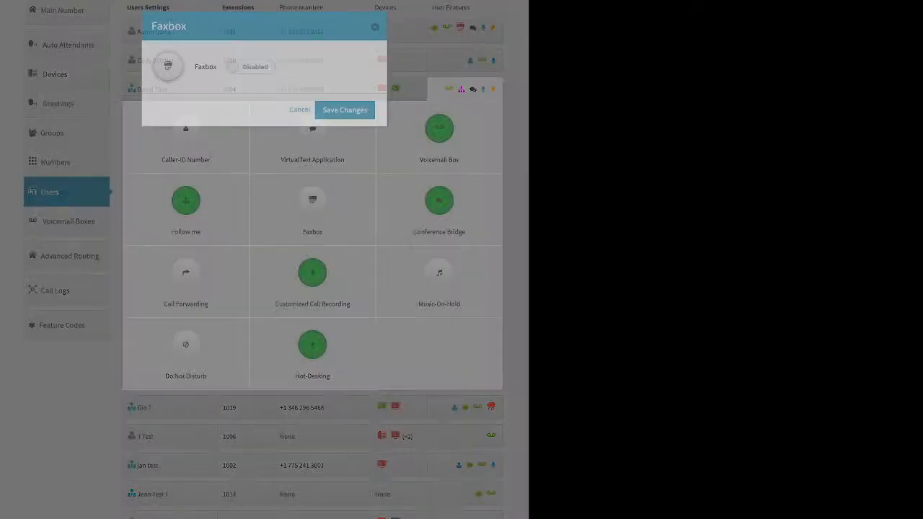
left_click(250, 66)
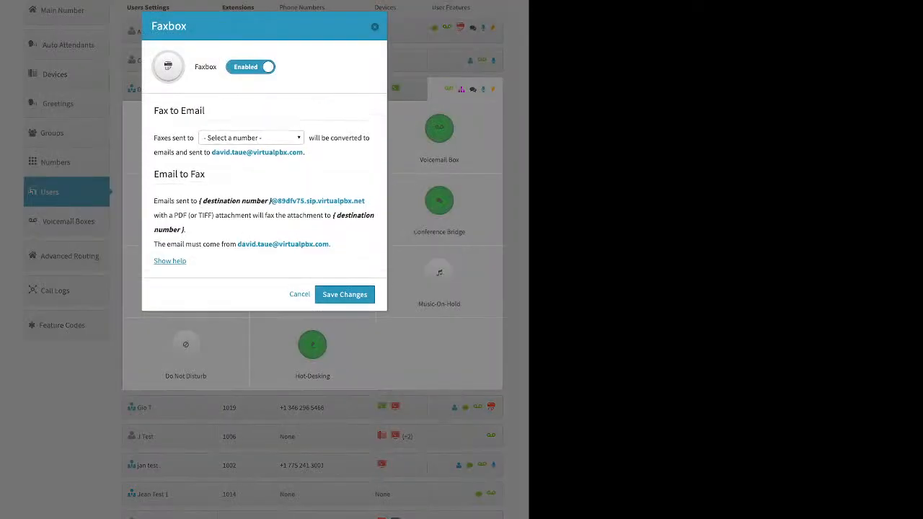
left_click(251, 138)
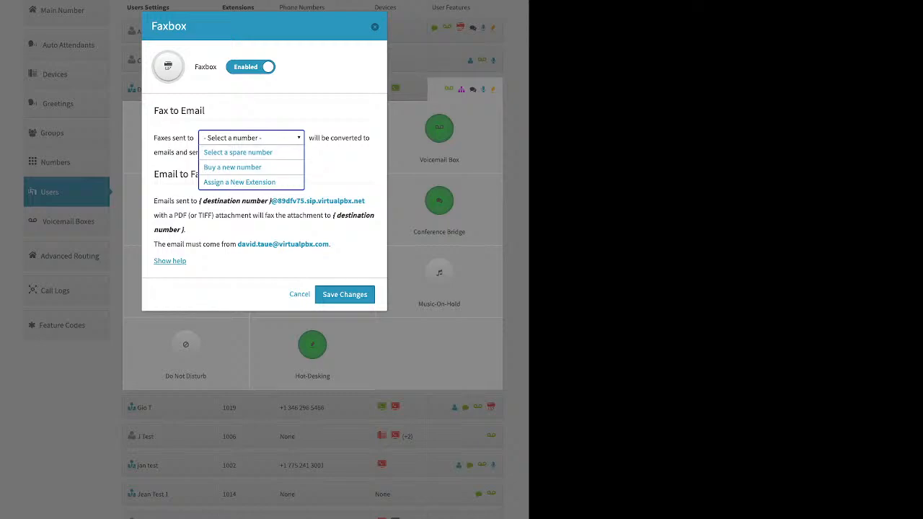
left_click(251, 138)
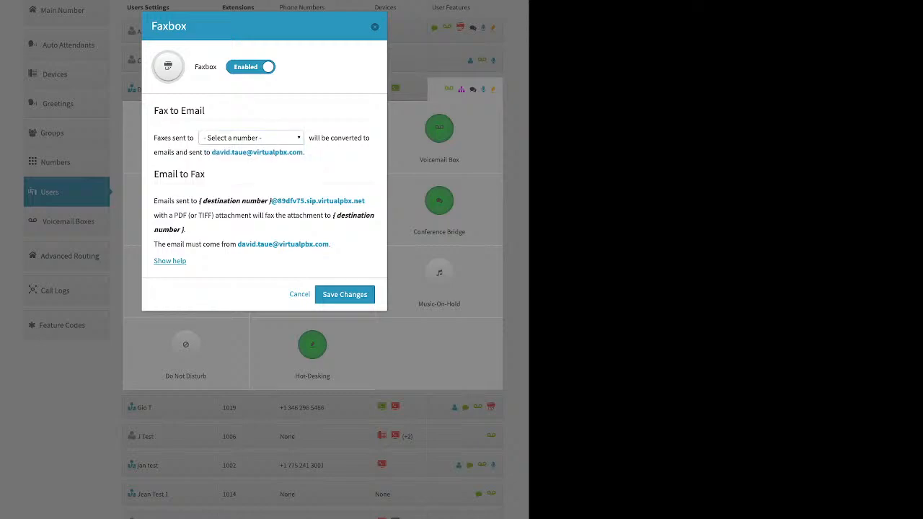
left_click(375, 27)
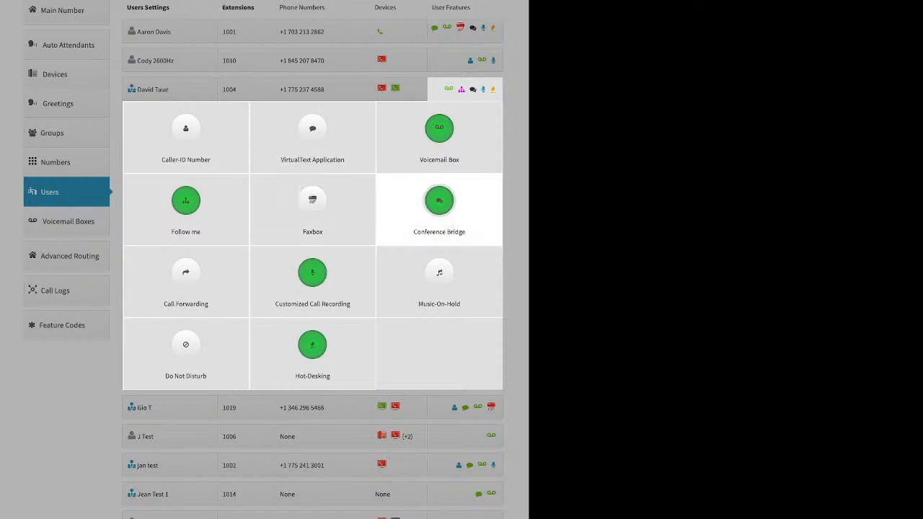
left_click(439, 205)
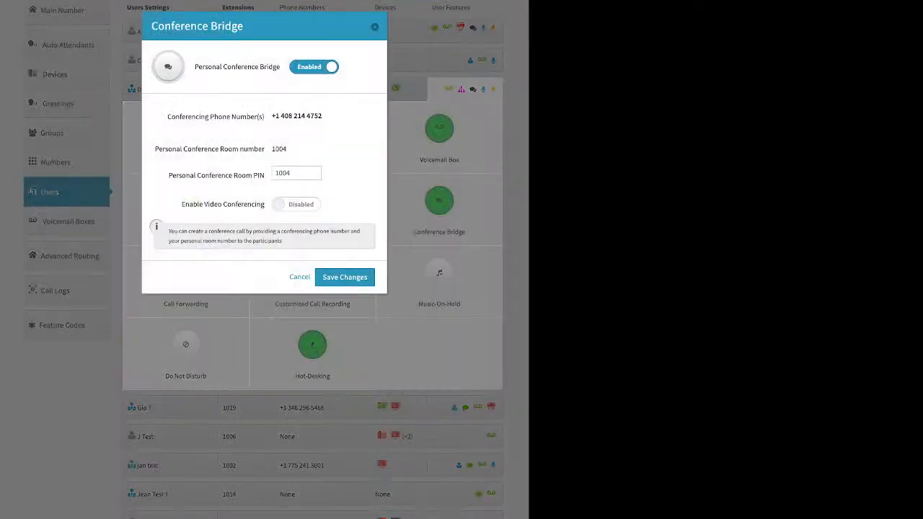
double_click(291, 173)
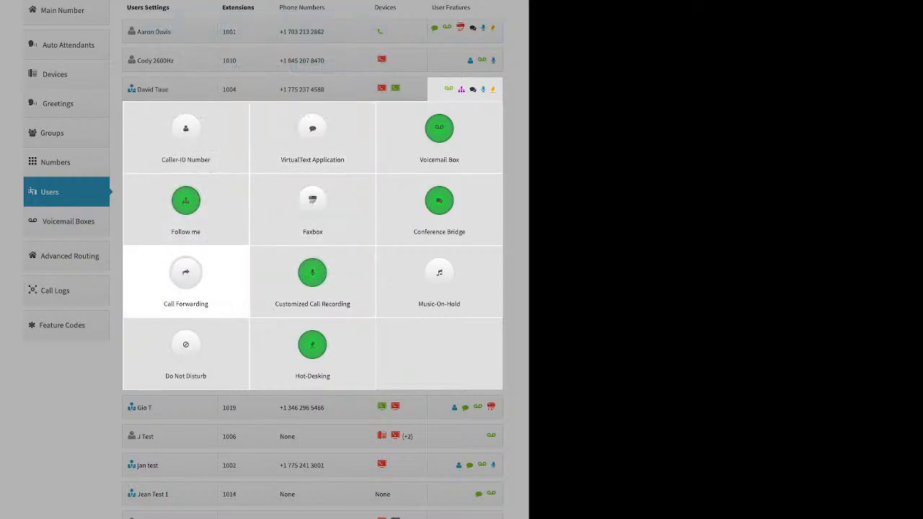
left_click(185, 272)
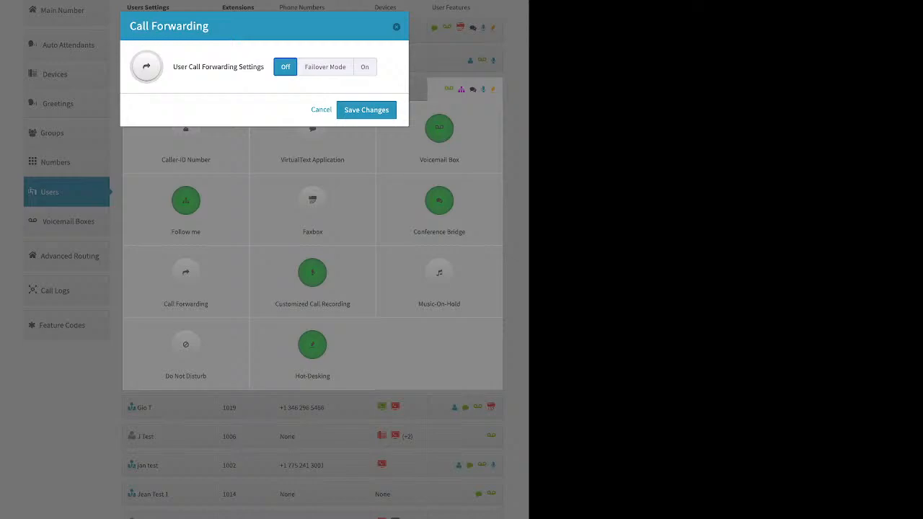
left_click(325, 67)
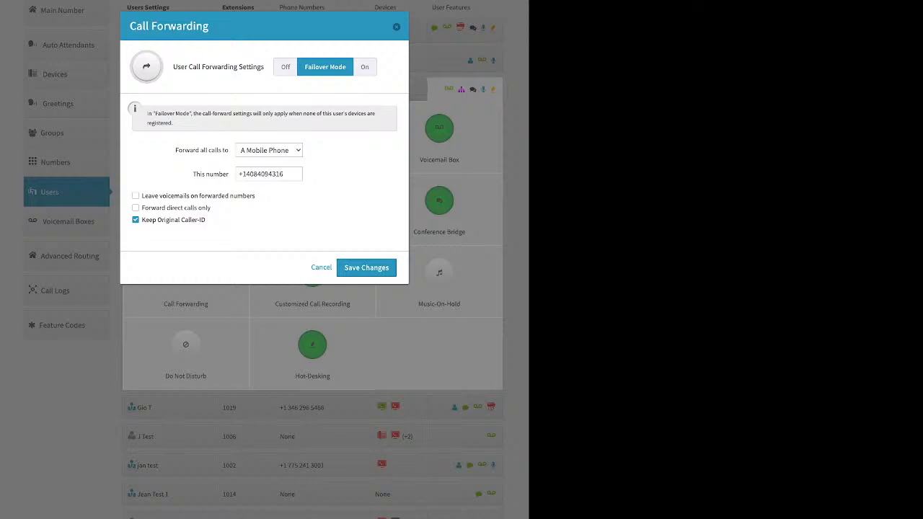
key("Escape")
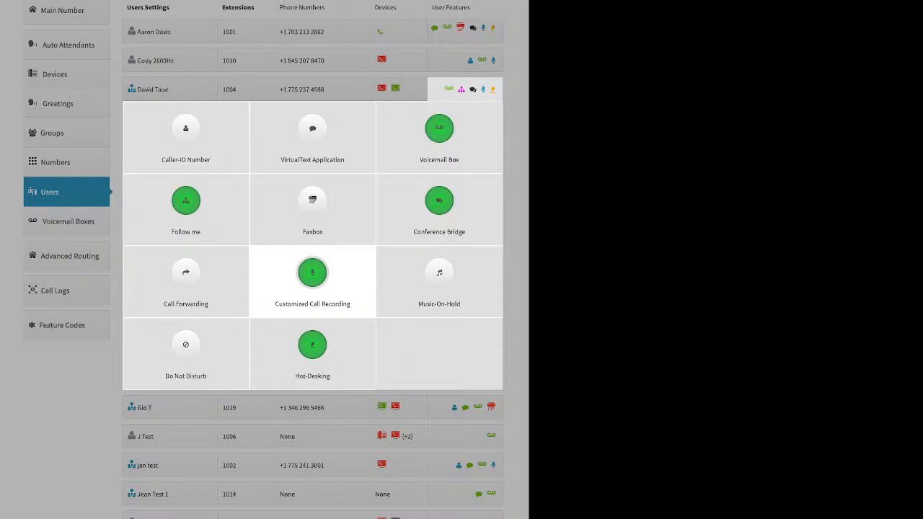
Switch all four recording directions to Account Default, then back to On, and save
left_click(312, 274)
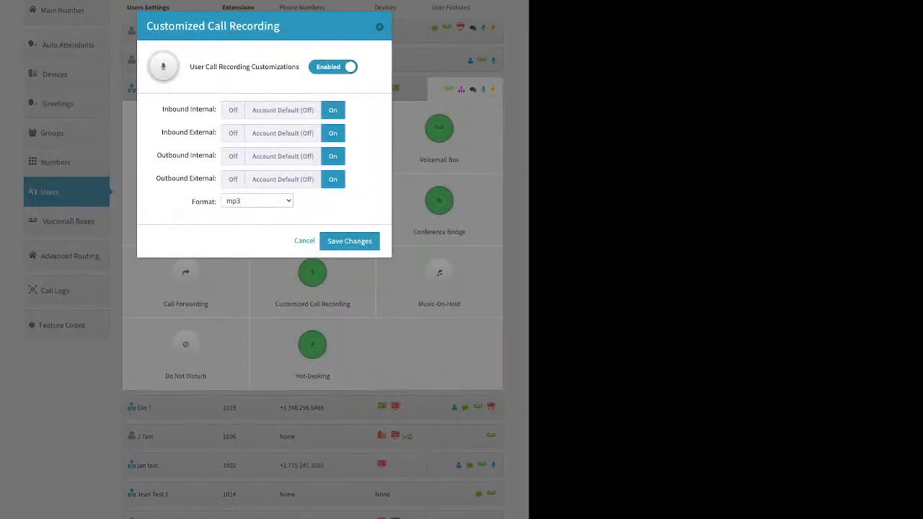
left_click(283, 111)
left_click(283, 133)
left_click(283, 156)
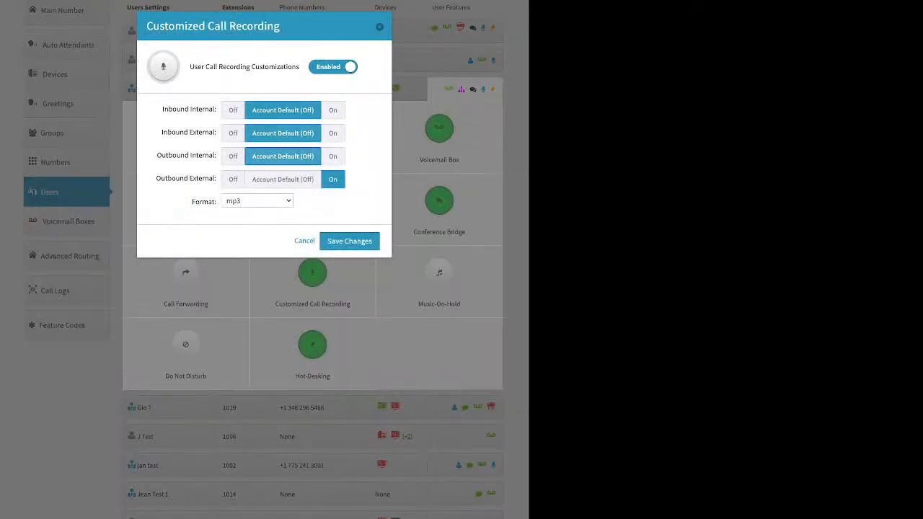
left_click(283, 180)
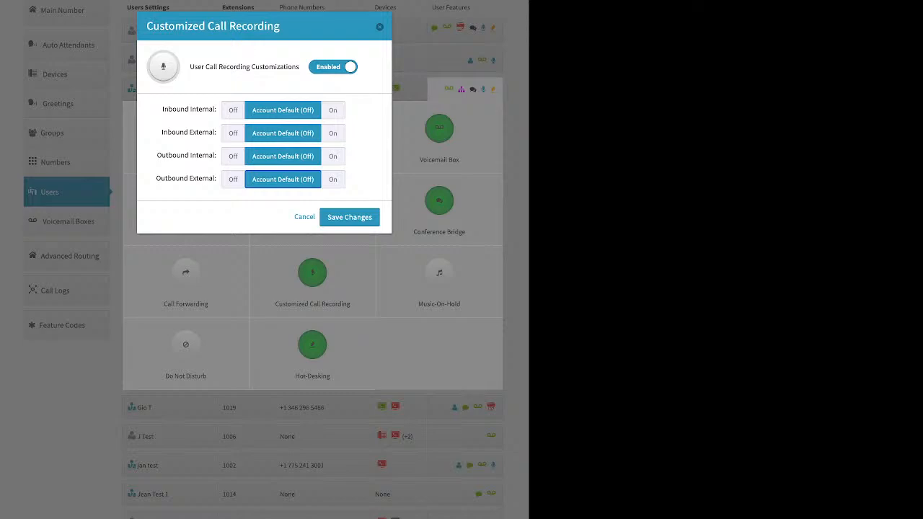
left_click(333, 110)
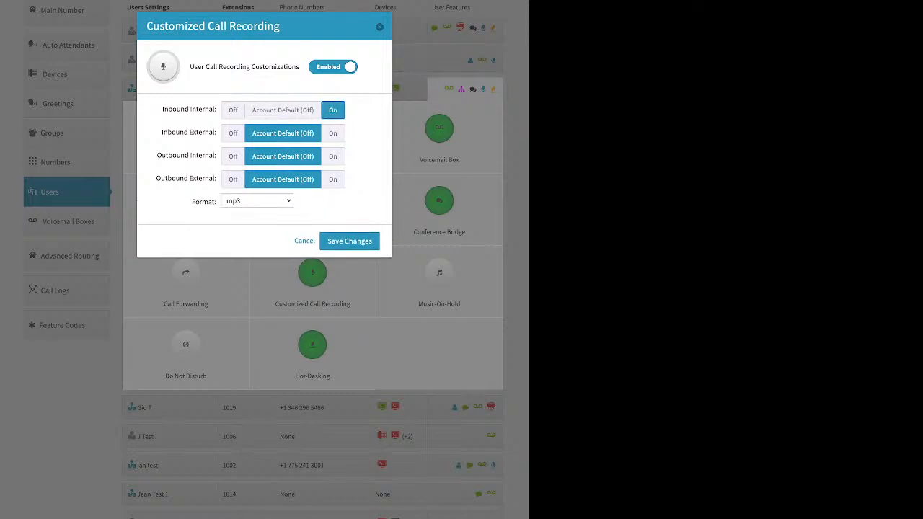
left_click(333, 132)
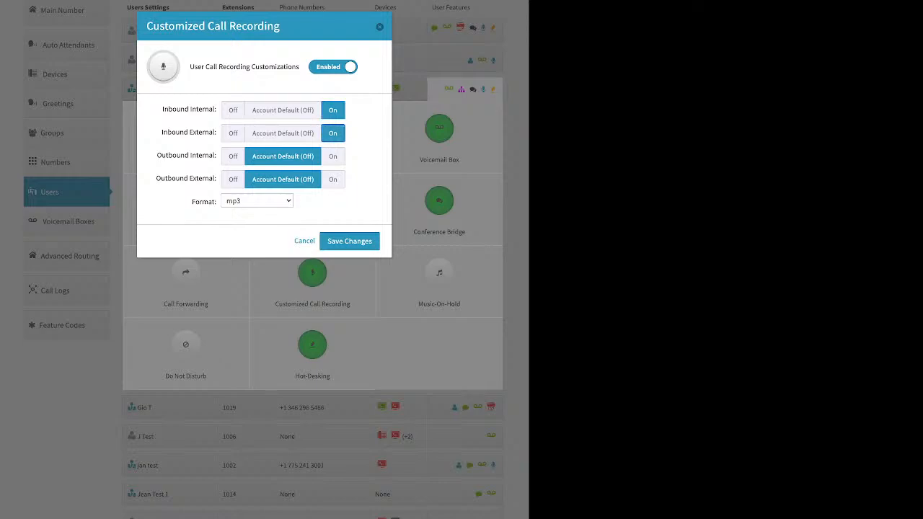
left_click(333, 156)
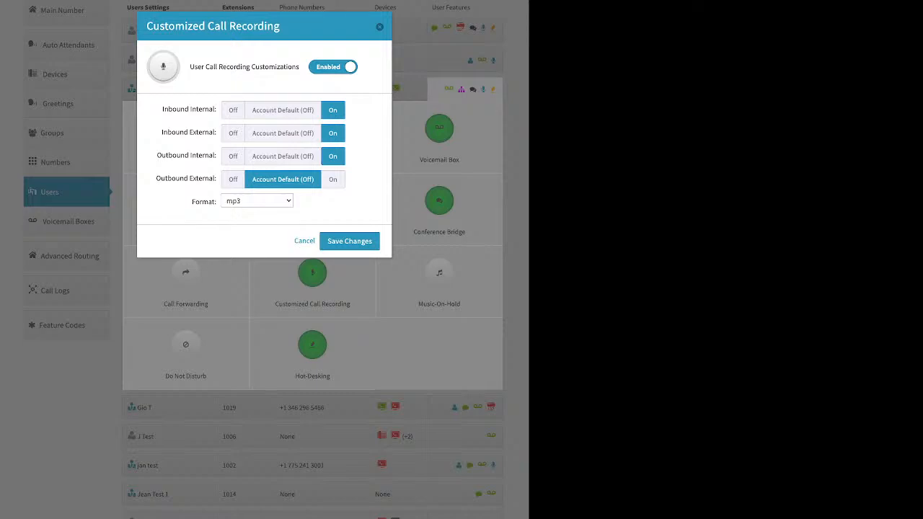
left_click(333, 179)
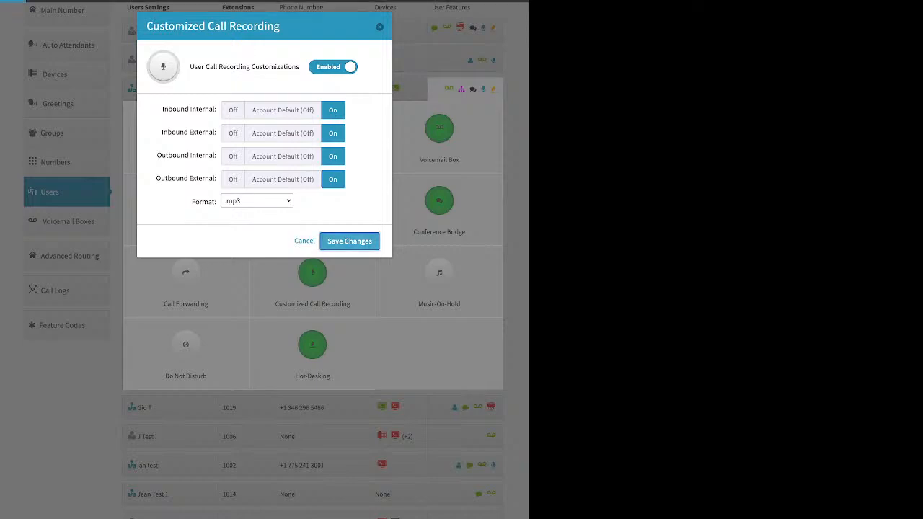
left_click(349, 241)
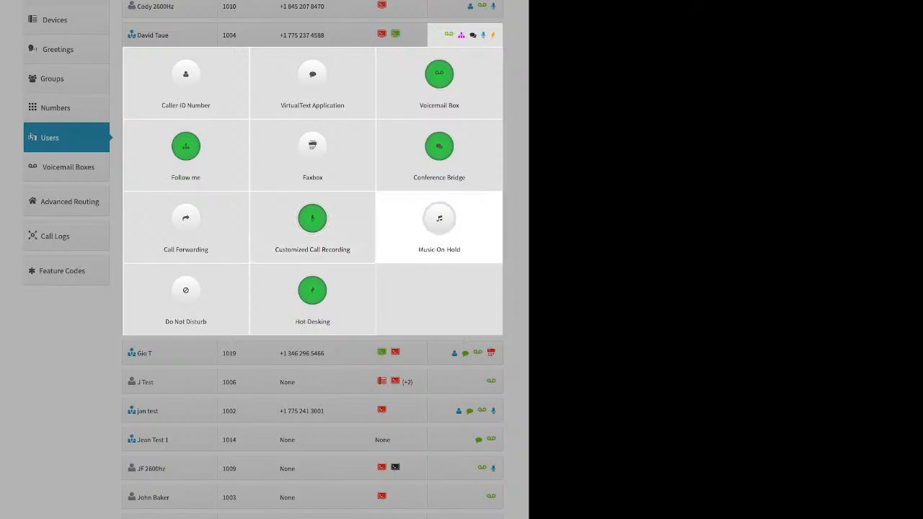
left_click(439, 220)
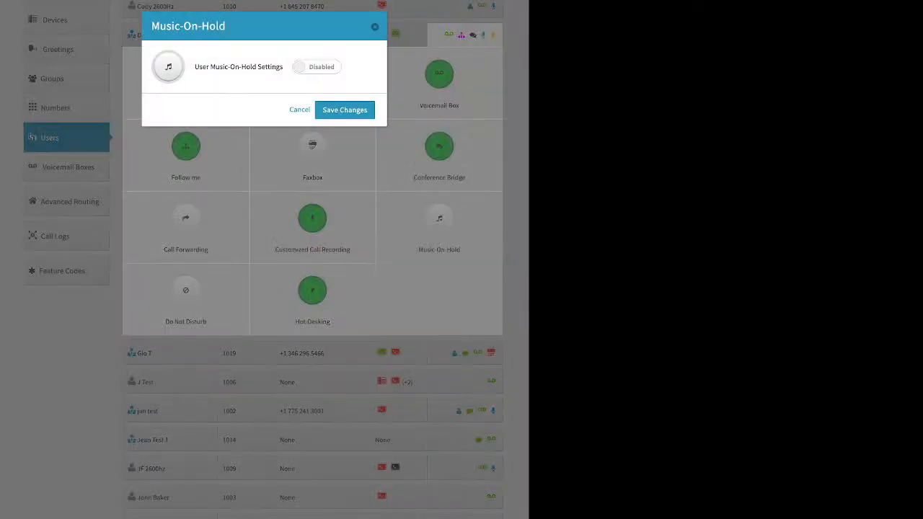
left_click(316, 67)
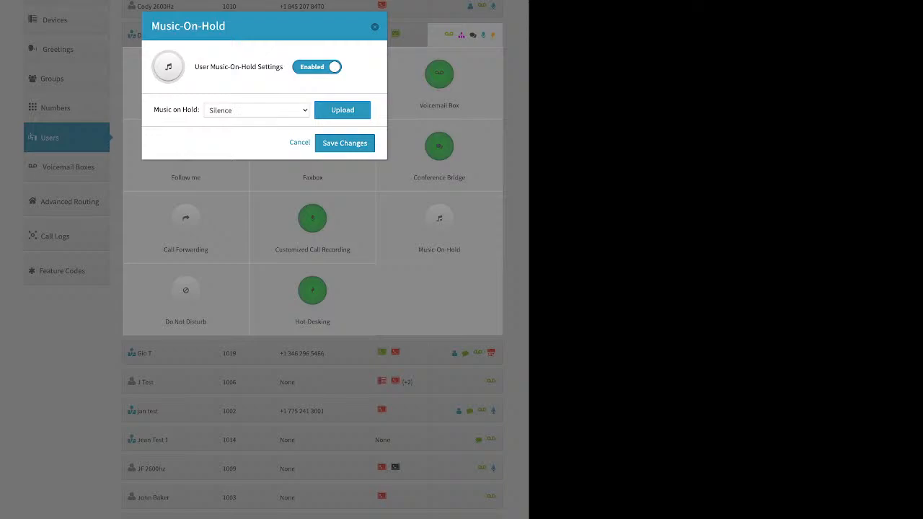
left_click(343, 109)
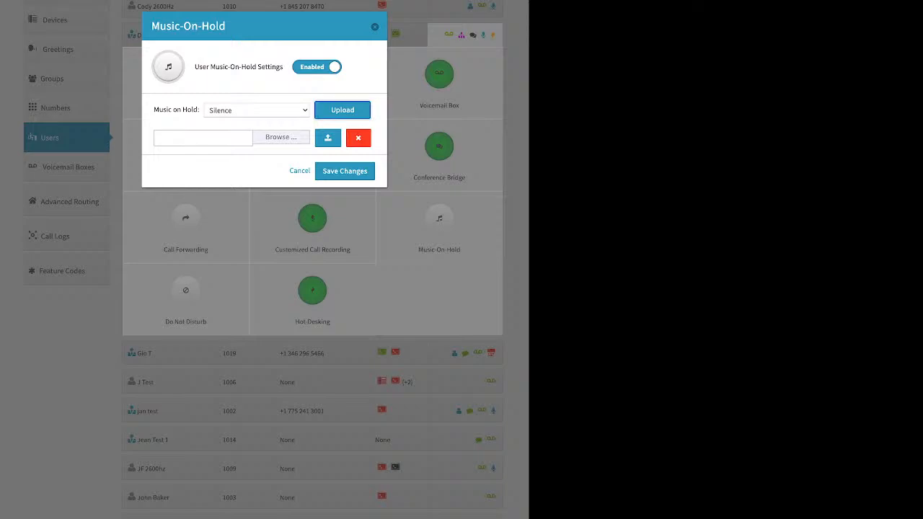
left_click(375, 26)
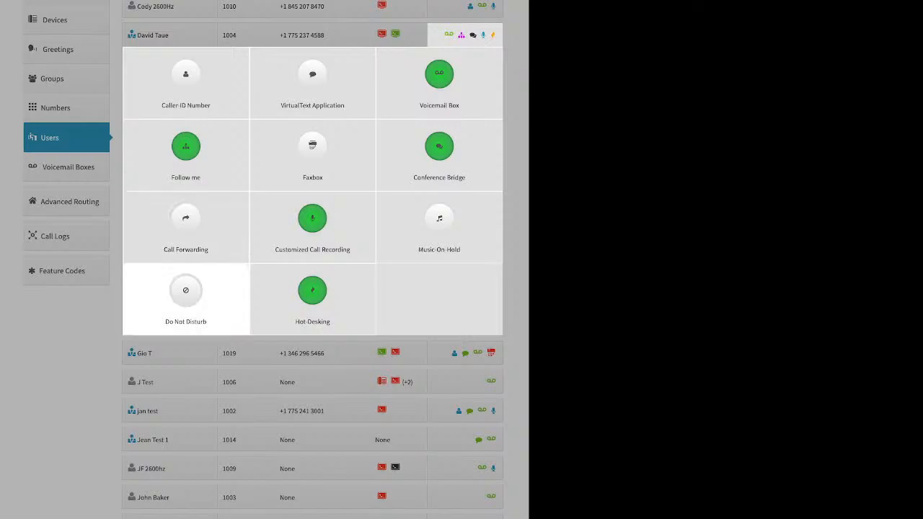
left_click(312, 291)
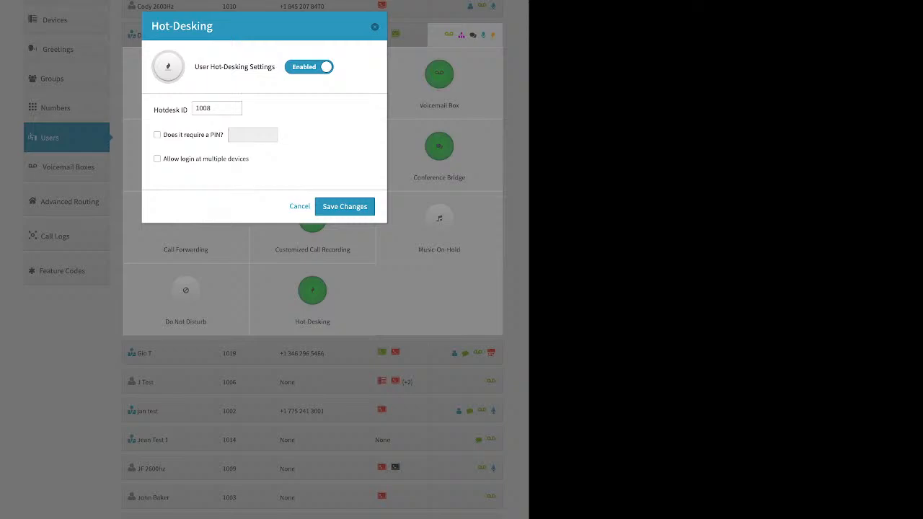
key("Escape")
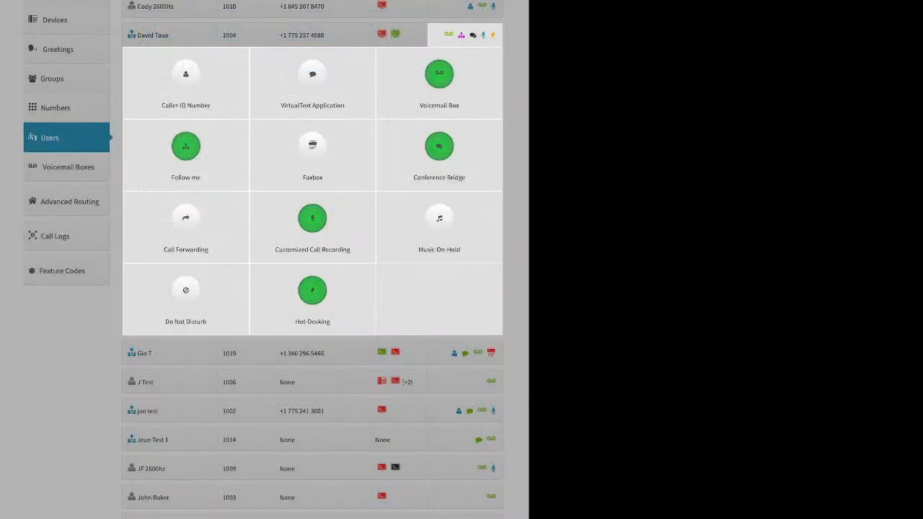
Go to Voicemail Boxes, open and dismiss Add Voicemail Box, then open box 111's editor
left_click(68, 219)
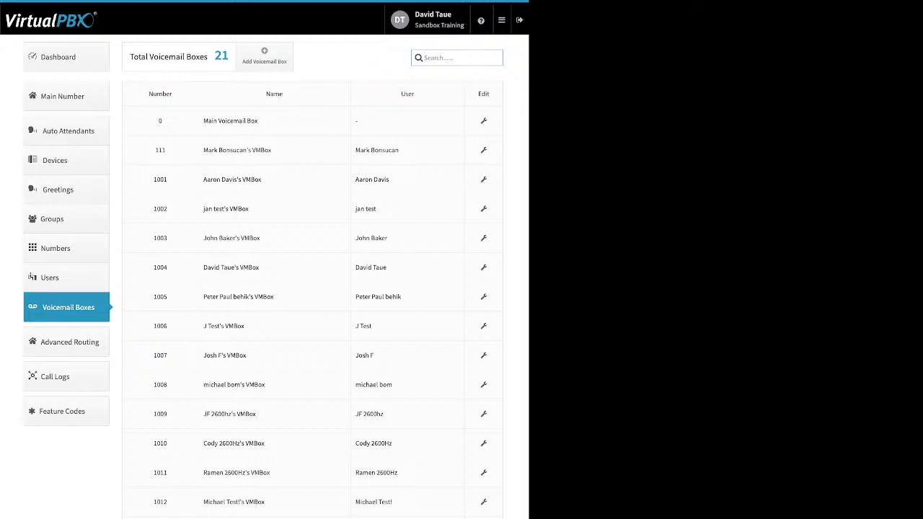
left_click_drag(400, 150, 355, 150)
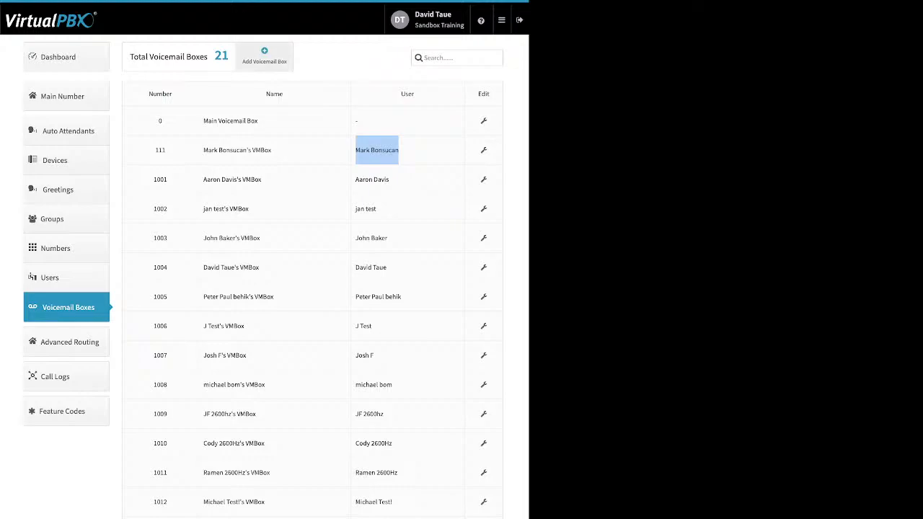
left_click(264, 56)
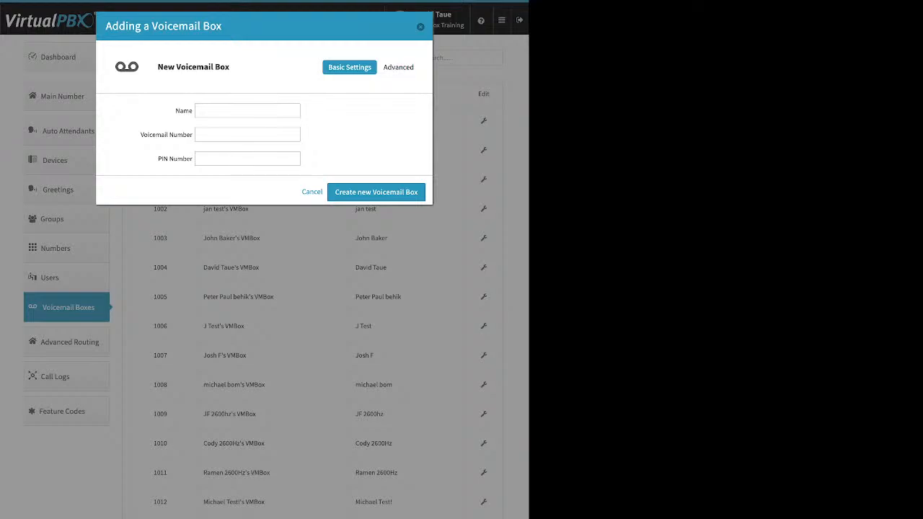
key("Escape")
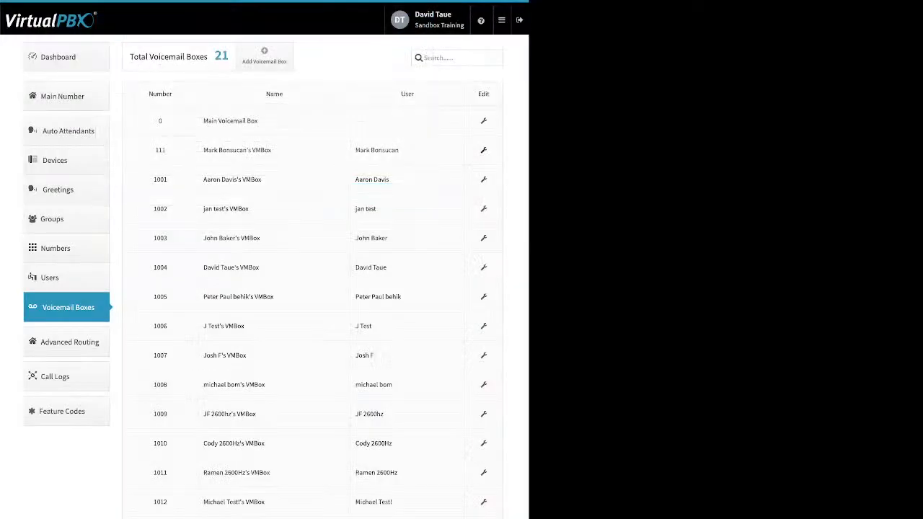
left_click(484, 150)
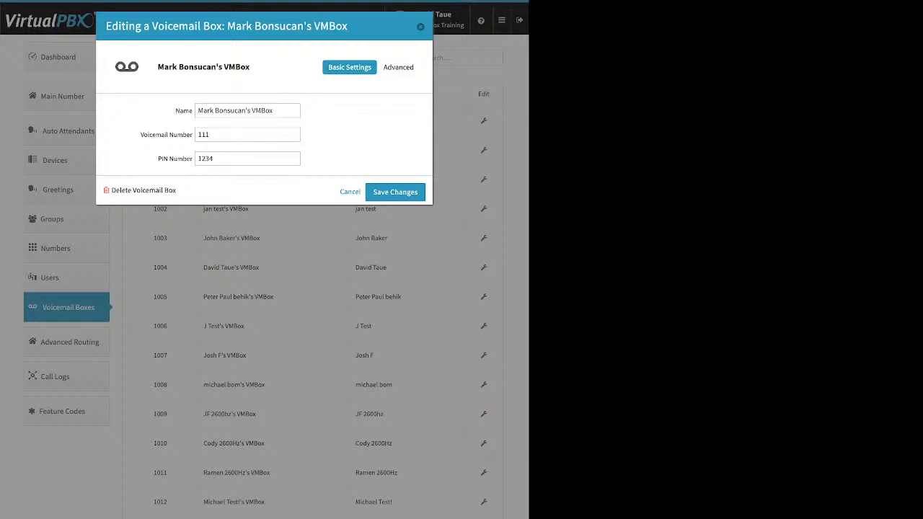
Look over box 111's Greeting Media and Recipients advanced settings
left_click(399, 67)
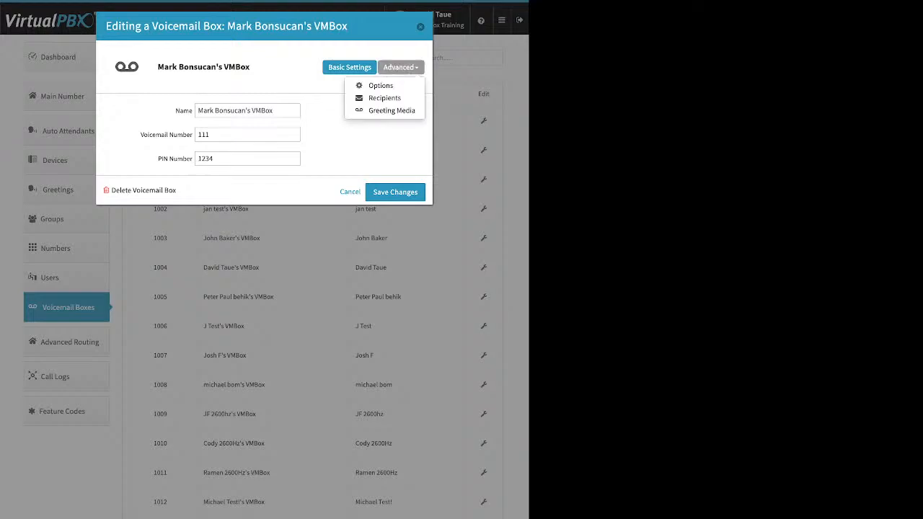
left_click(392, 111)
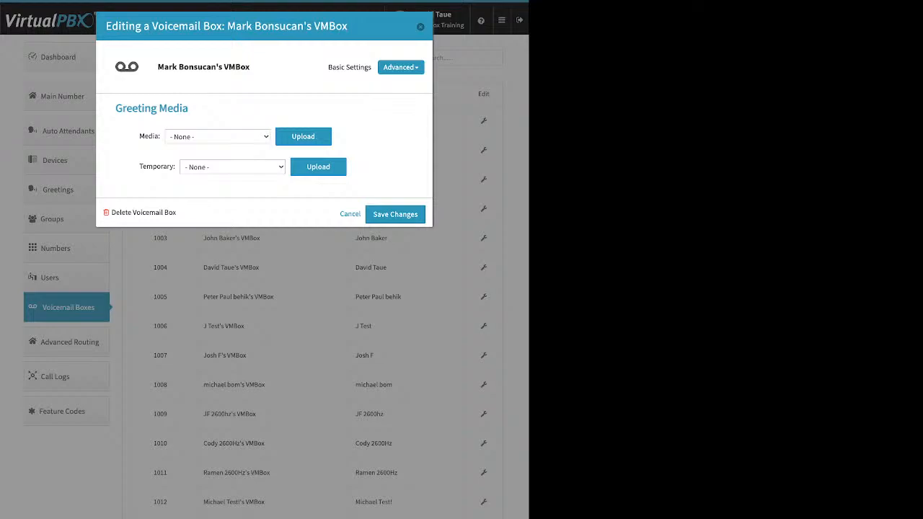
left_click_drag(140, 167, 176, 167)
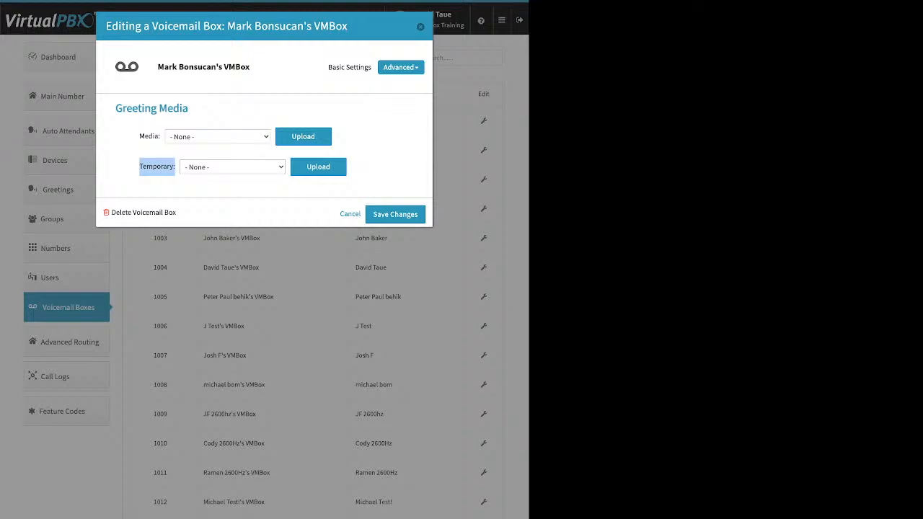
left_click(401, 67)
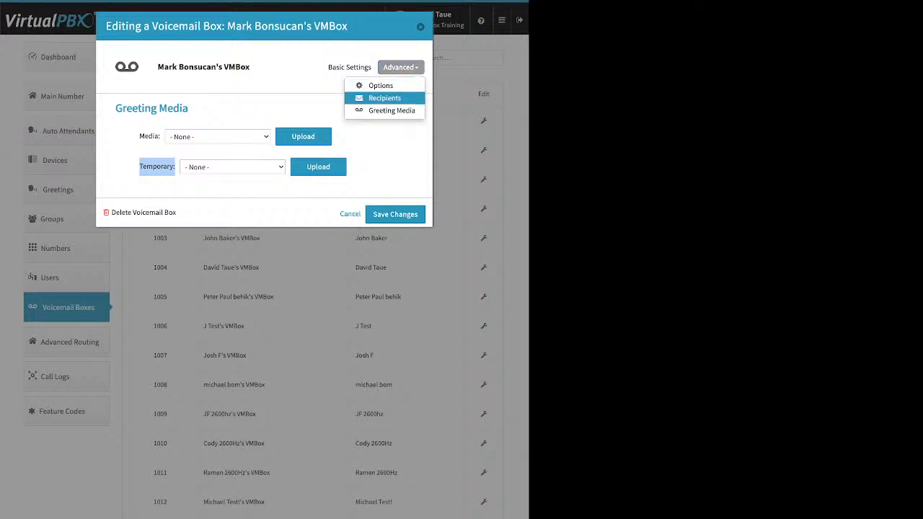
left_click(384, 98)
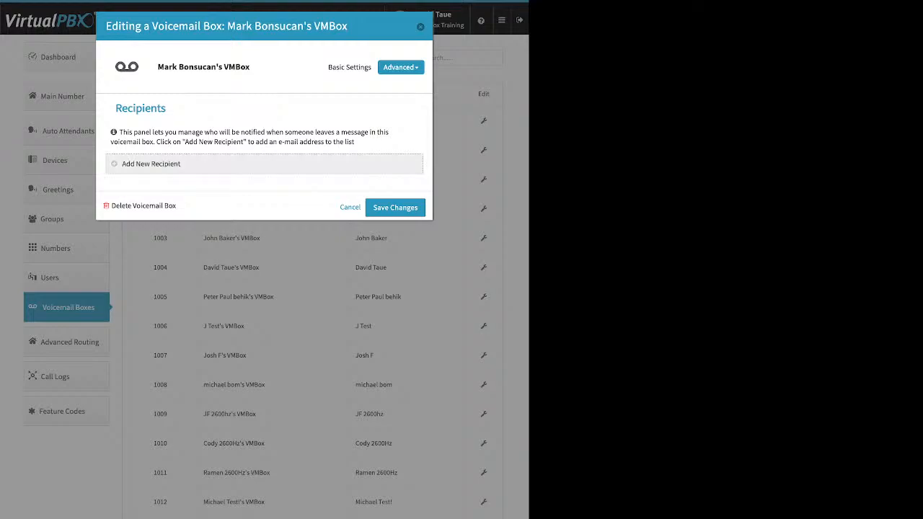
left_click(150, 164)
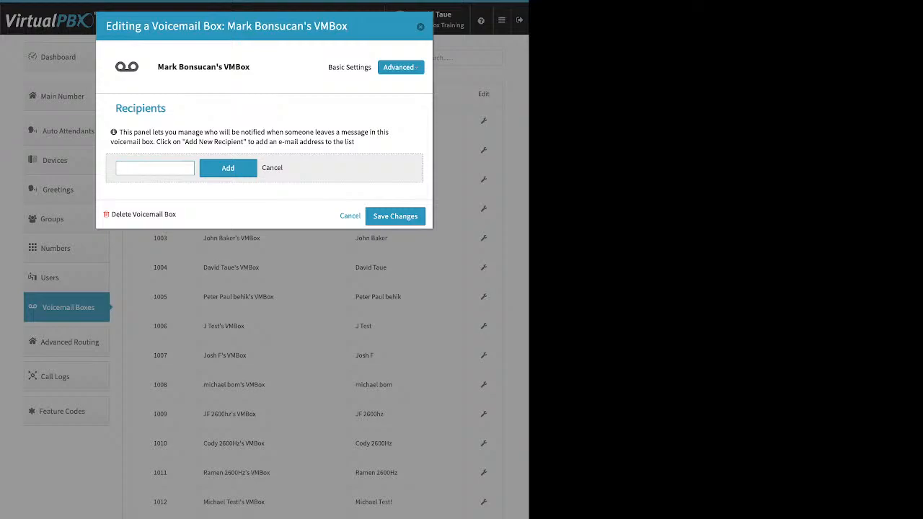
Review Options checkboxes like Already Setup? and Announce only mode, then close without saving
left_click(401, 67)
left_click(381, 85)
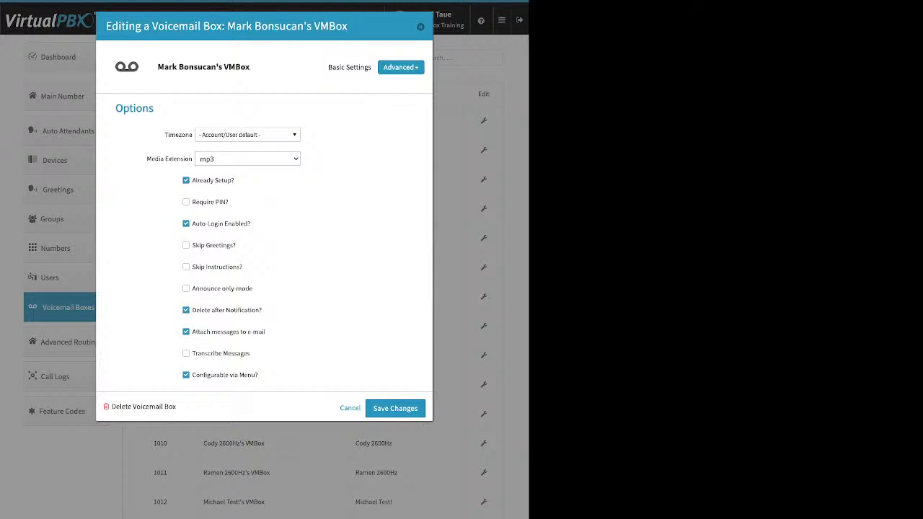
left_click_drag(235, 180, 192, 181)
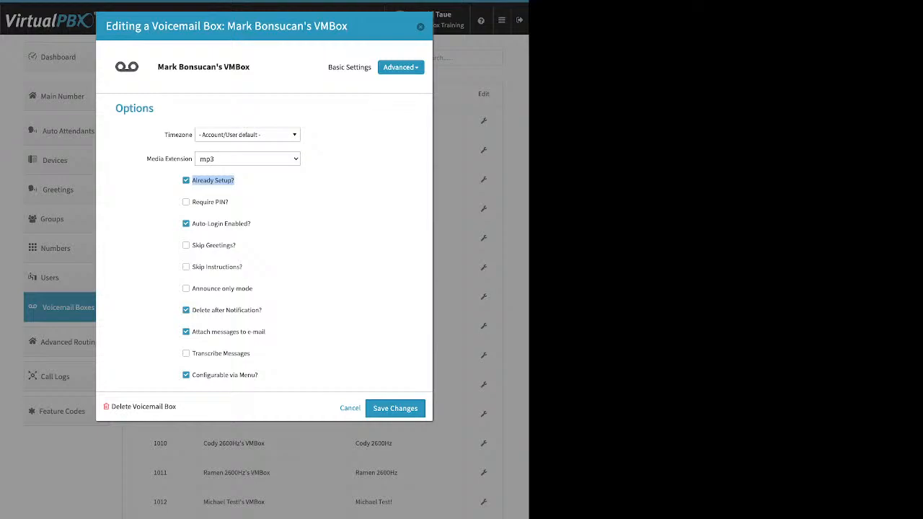
left_click_drag(265, 332, 192, 331)
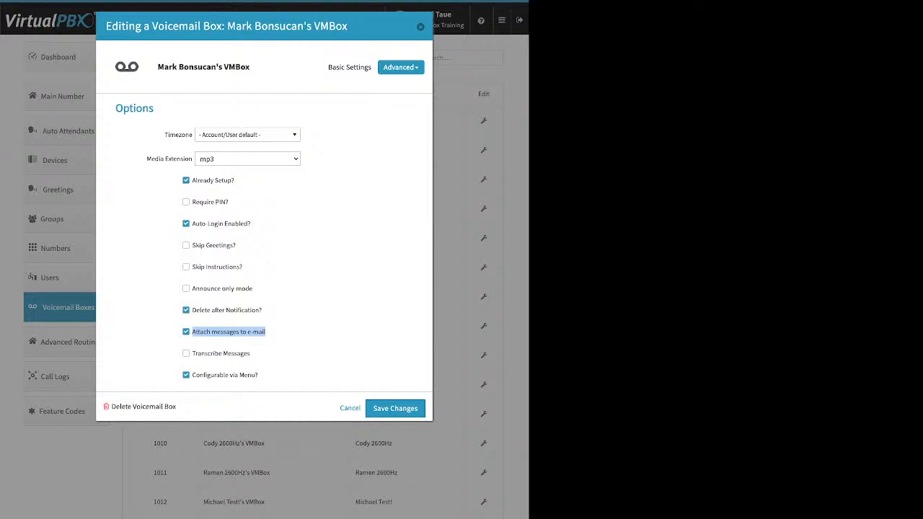
left_click_drag(262, 310, 192, 310)
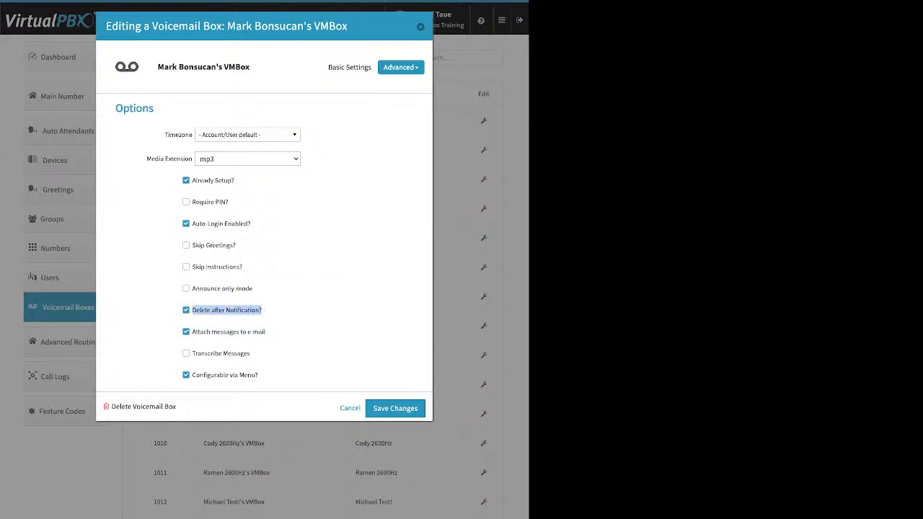
left_click(303, 311)
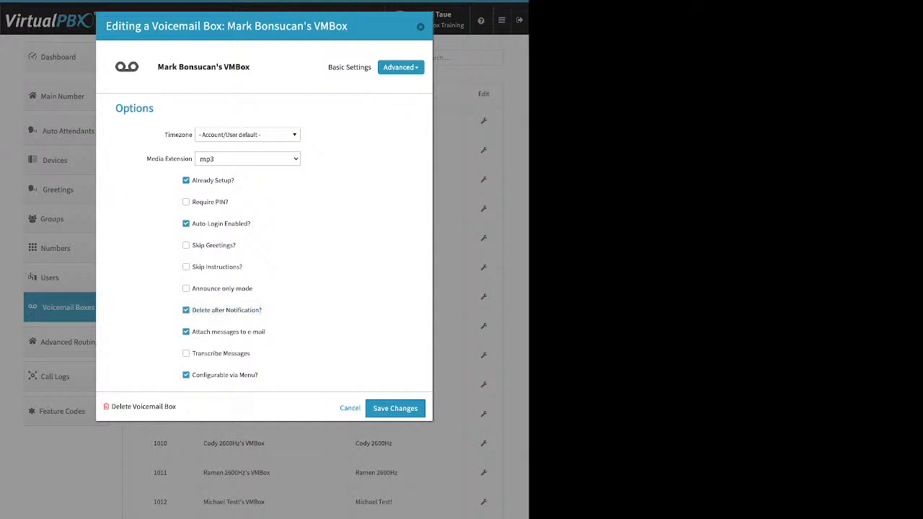
left_click_drag(254, 289, 192, 289)
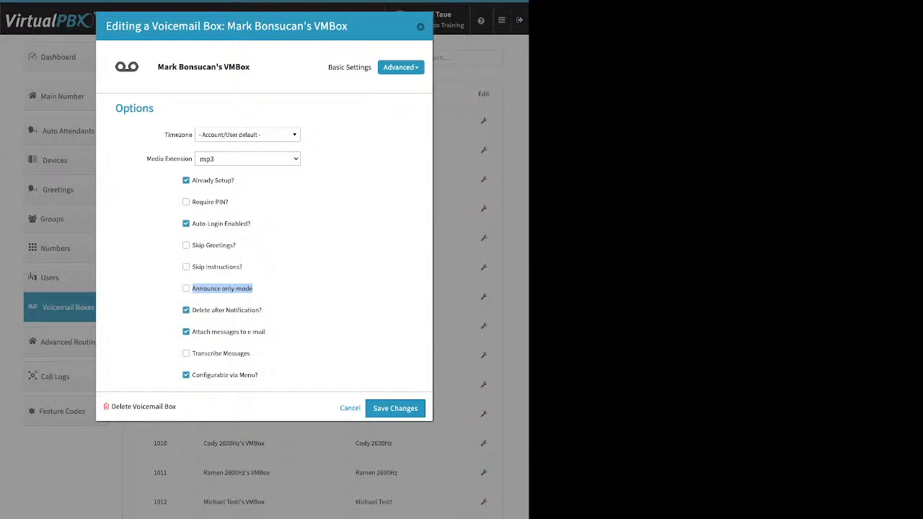
key("Escape")
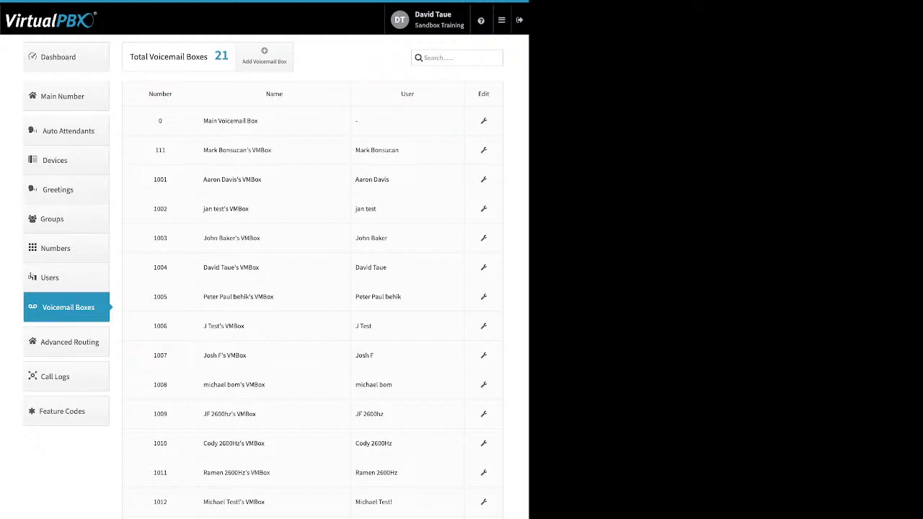
In Advanced Routing, enable Direct Inward System Access and open its Edit Settings dialog
left_click(66, 342)
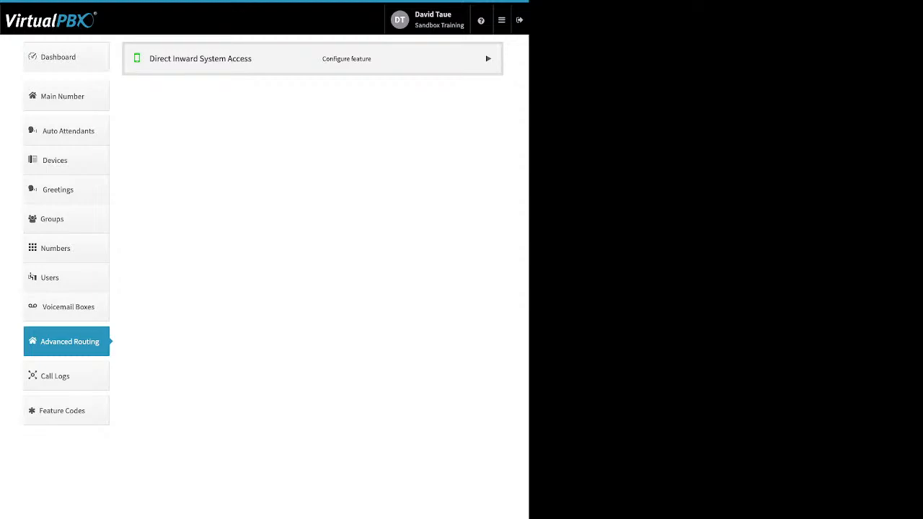
left_click(489, 58)
left_click(163, 91)
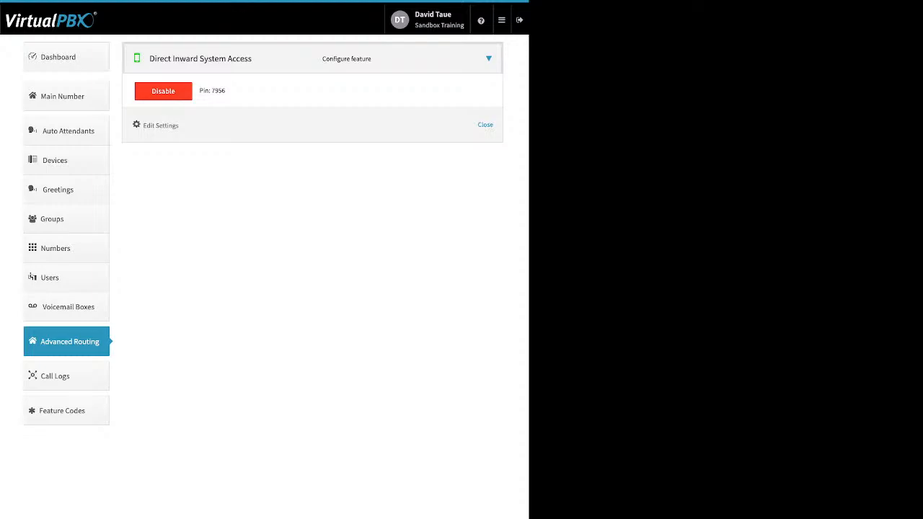
left_click(161, 126)
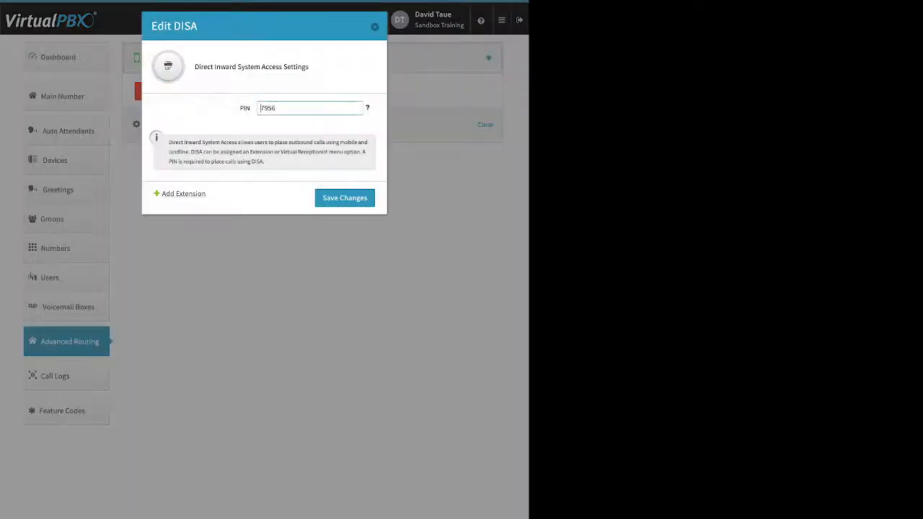
Add DISA extension 6932 in place of the default 1020 and save
left_click(183, 193)
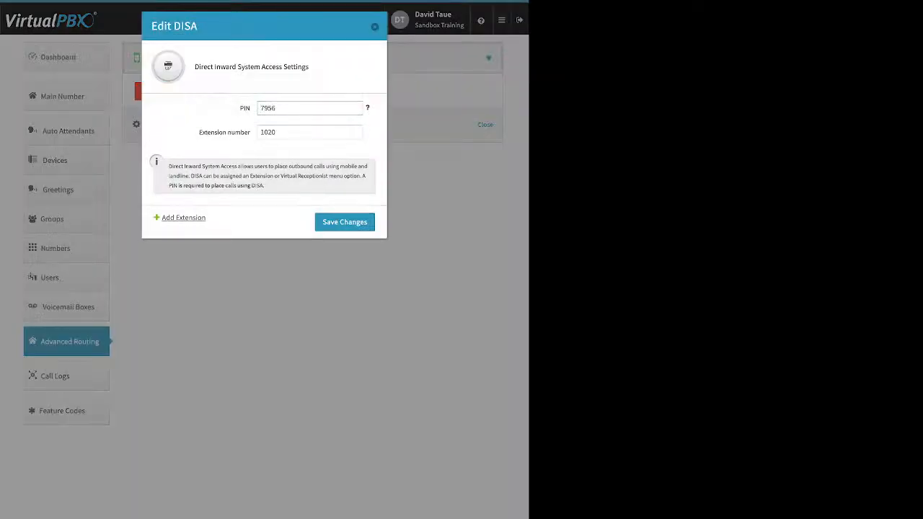
left_click(262, 132)
left_click_drag(277, 132, 260, 133)
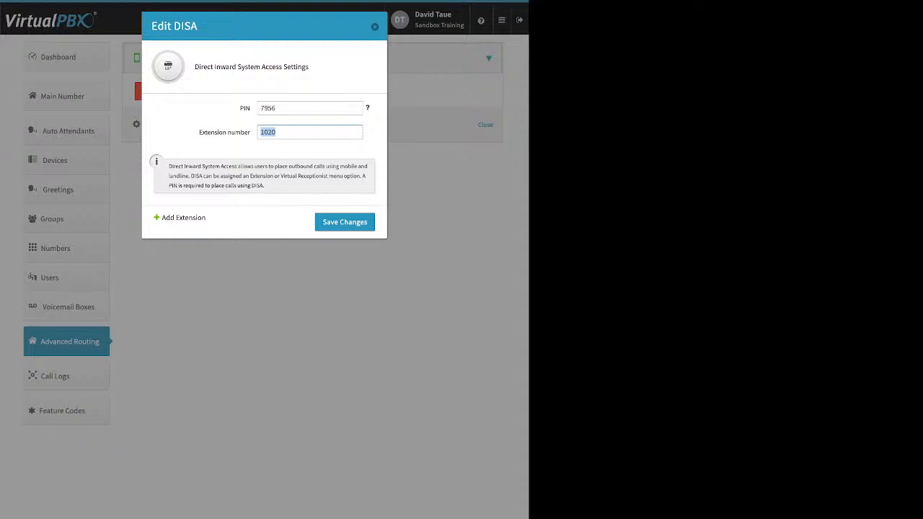
type("6932")
key("Return")
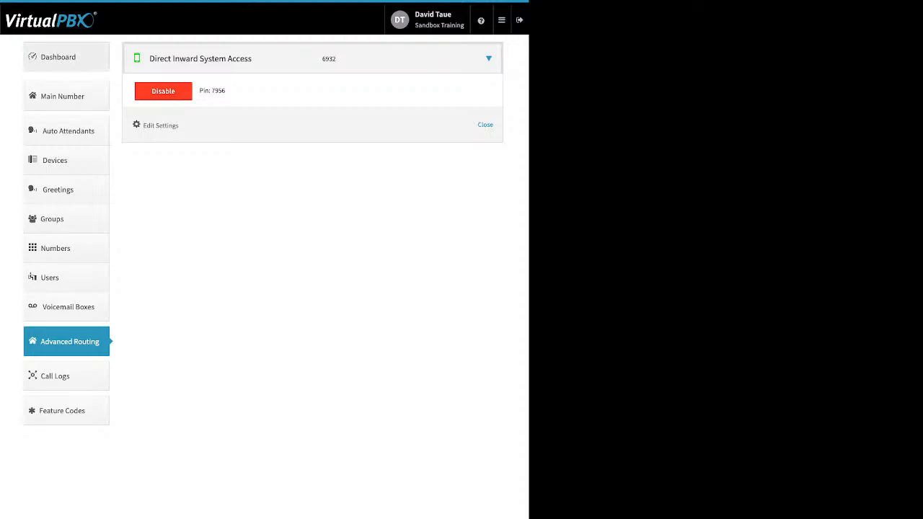
left_click(59, 57)
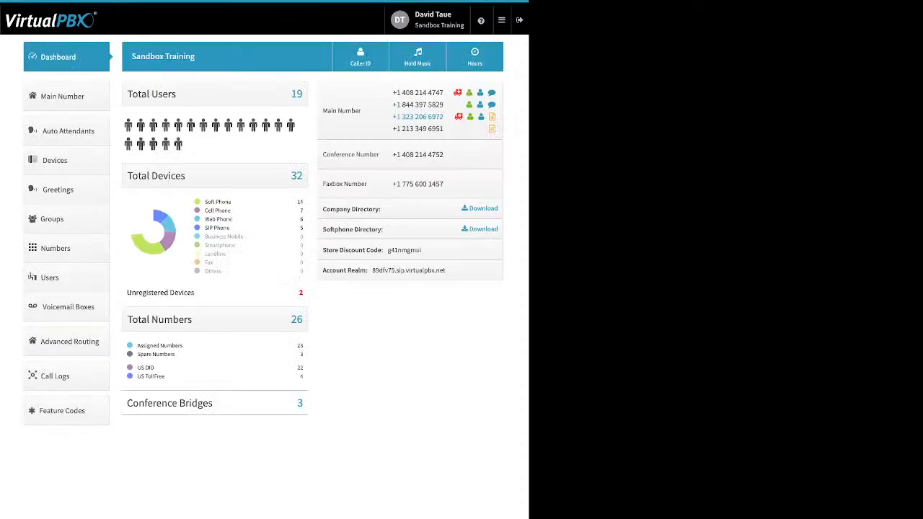
left_click(360, 57)
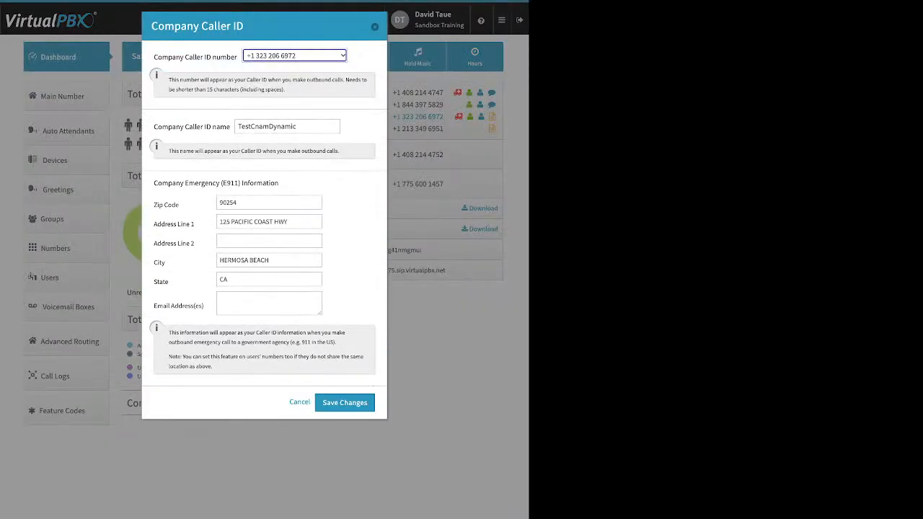
left_click(374, 27)
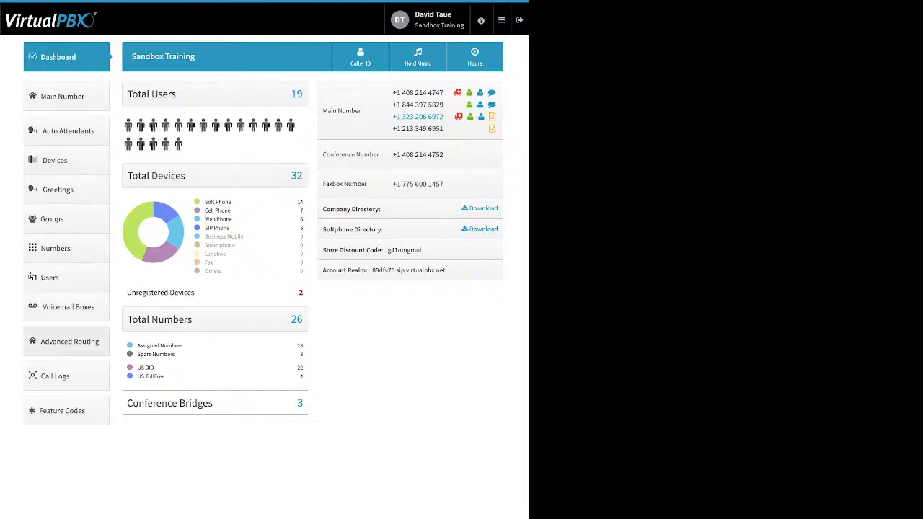
left_click(69, 341)
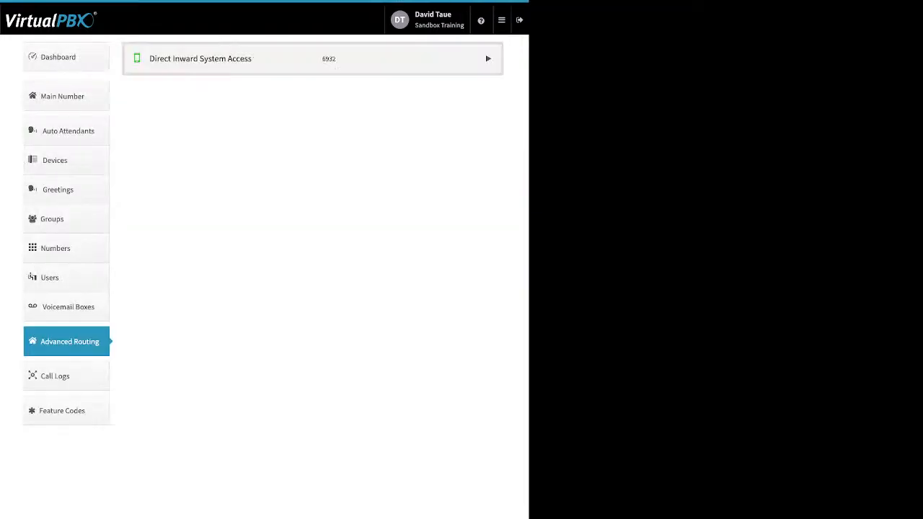
Disable Direct Inward System Access for all users, confirm, and open Call Logs
left_click(313, 58)
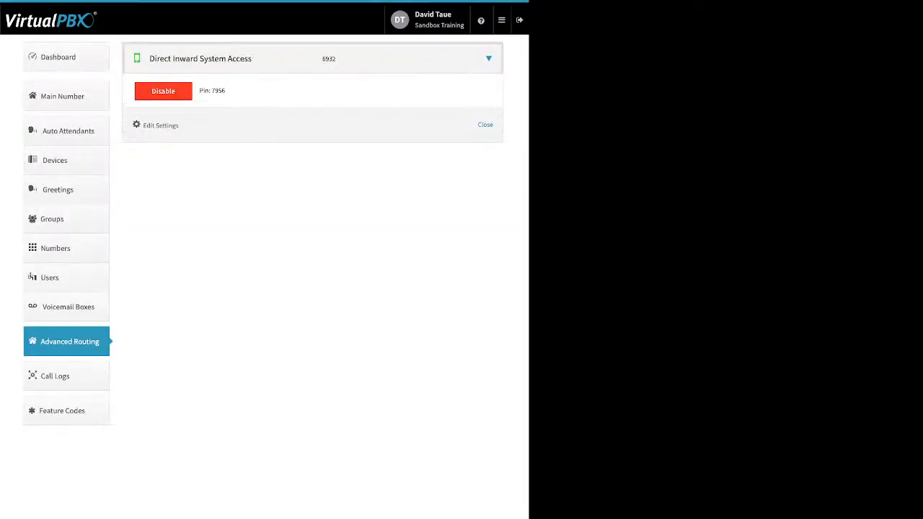
left_click(163, 91)
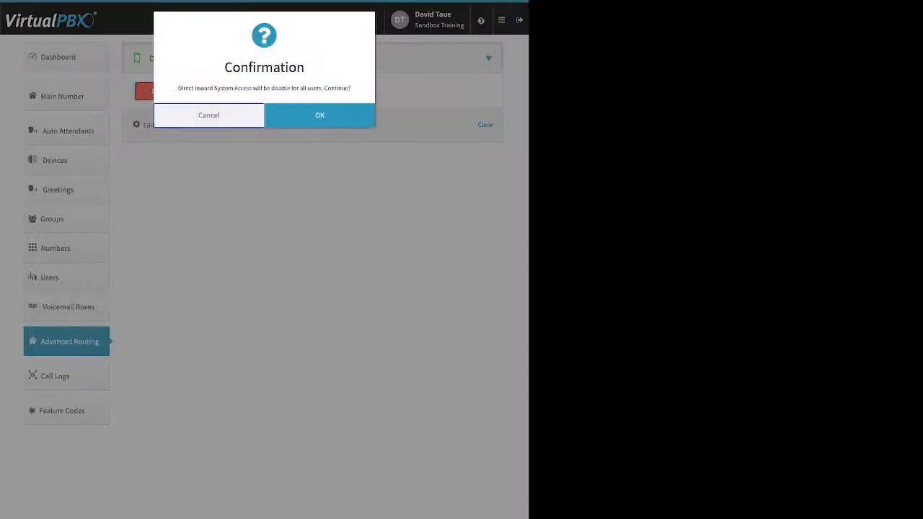
left_click(319, 115)
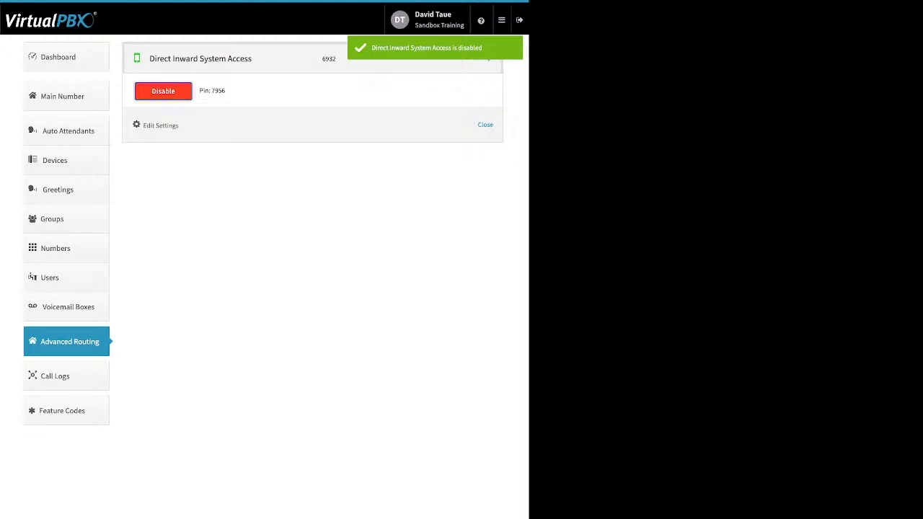
left_click(55, 376)
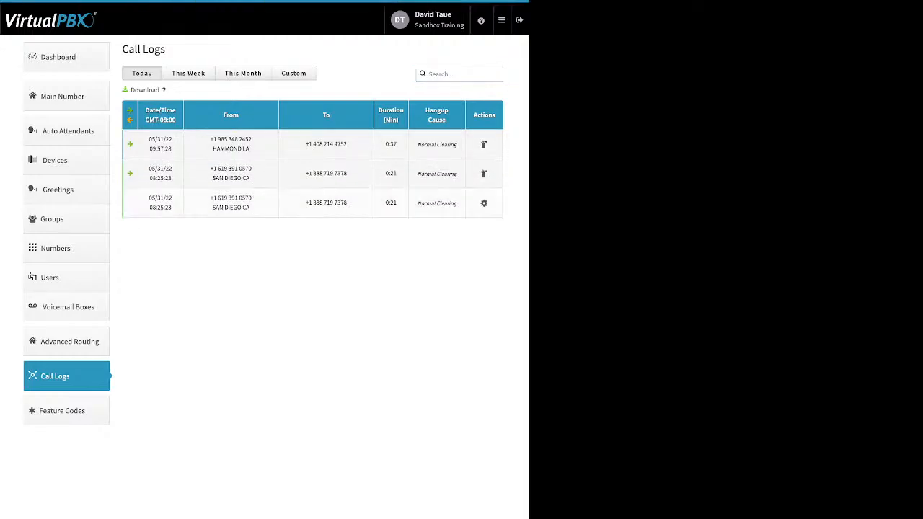
Filter the call logs to This Week, then This Month (05/01–05/31/2022)
left_click(189, 72)
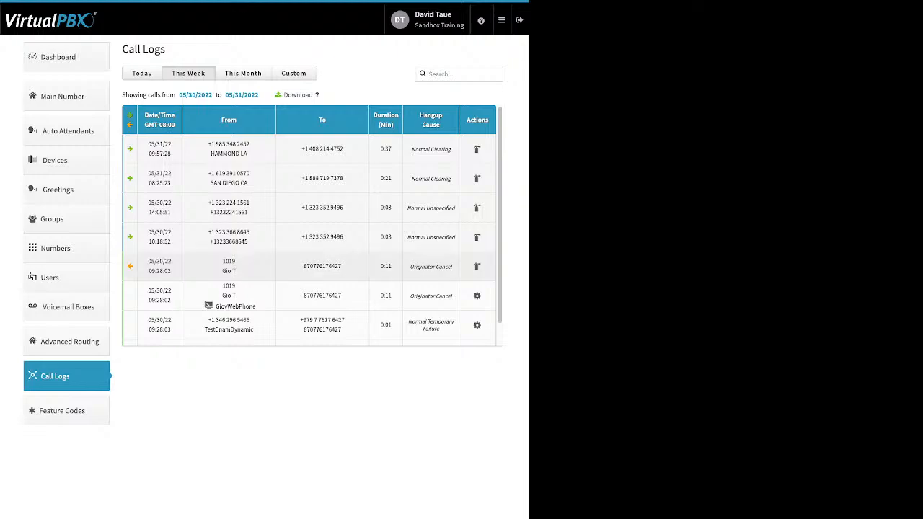
left_click(243, 74)
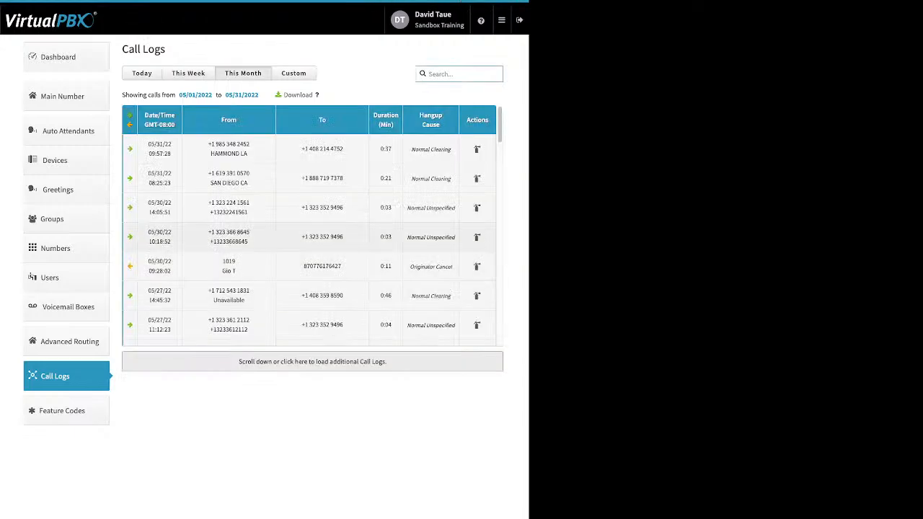
scroll(312, 225, "down", 2)
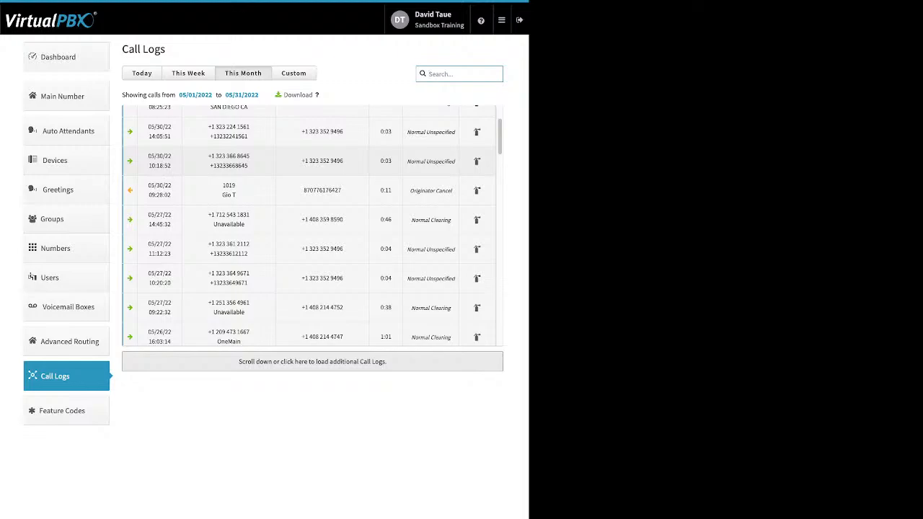
scroll(313, 160, "down", 3)
scroll(312, 225, "down", 4)
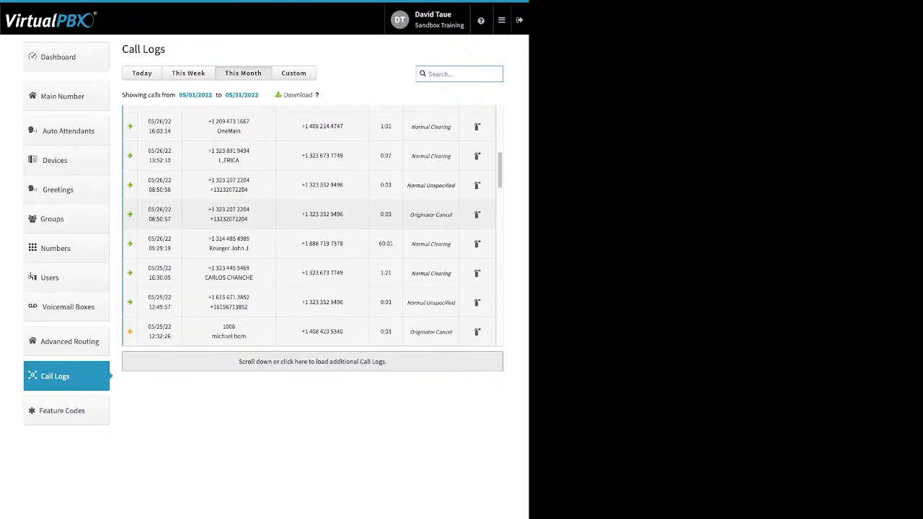
Briefly expand the 05/26 05:29:19 call, then expand the 05/25 16:30:05 call's legs
left_click(313, 243)
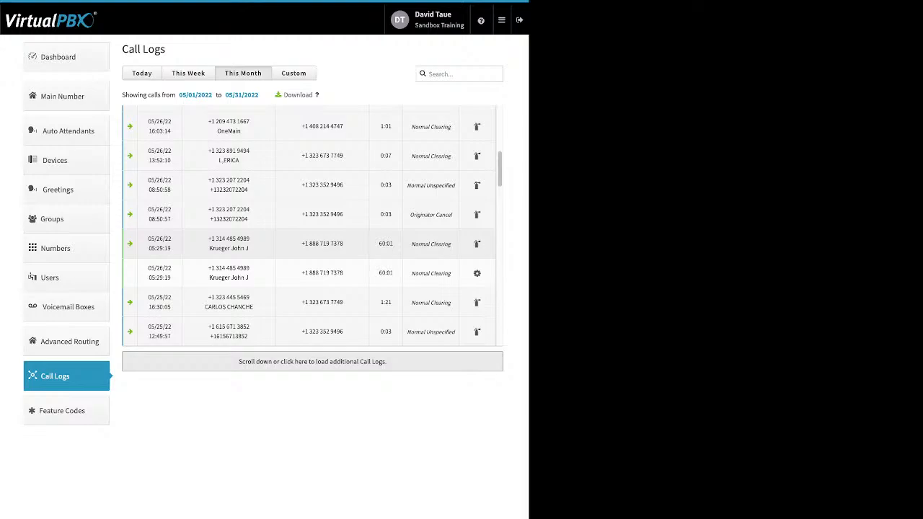
left_click(313, 241)
scroll(313, 241, "down", 1)
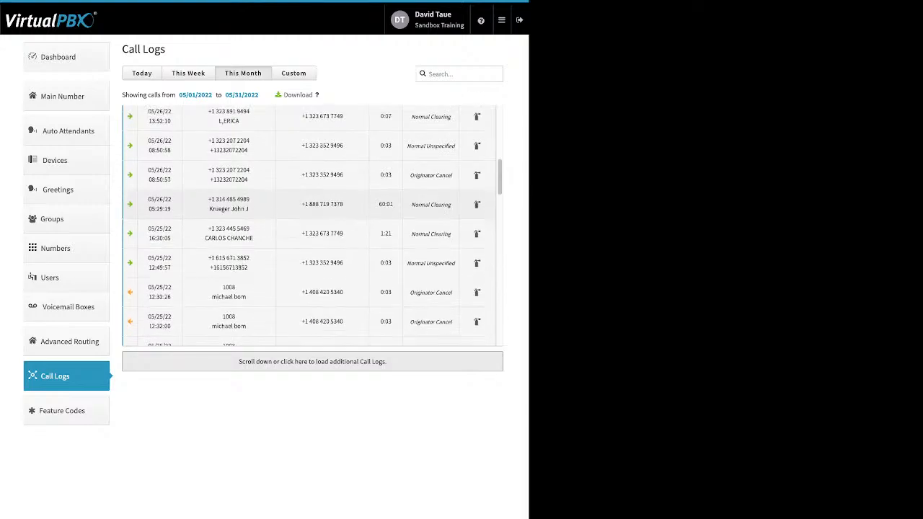
left_click(313, 241)
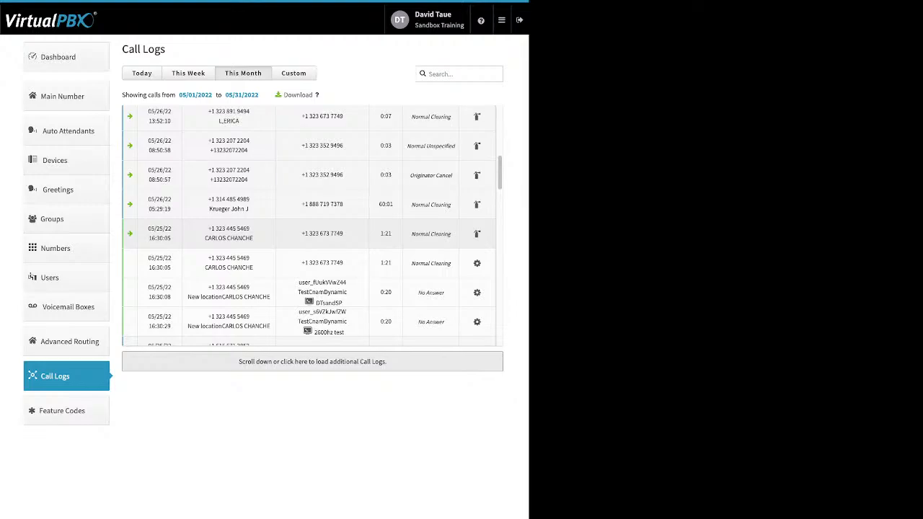
scroll(313, 242, "down", 1)
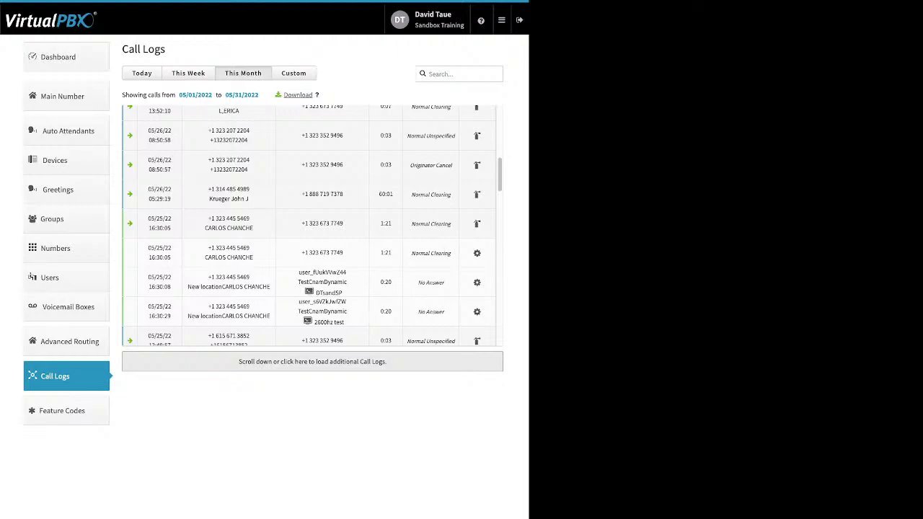
Switch to a Custom date range, then view the Available Feature Codes list, e.g. Agent Login *20
left_click(294, 73)
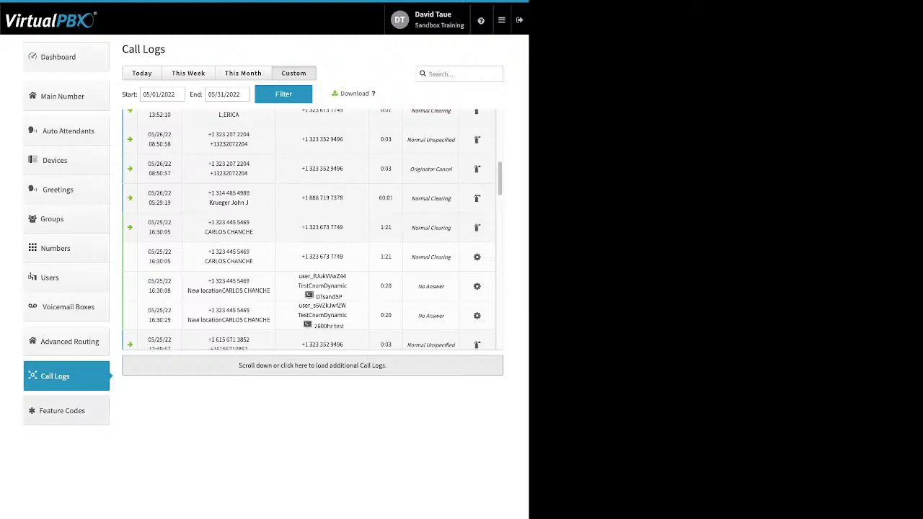
left_click(64, 411)
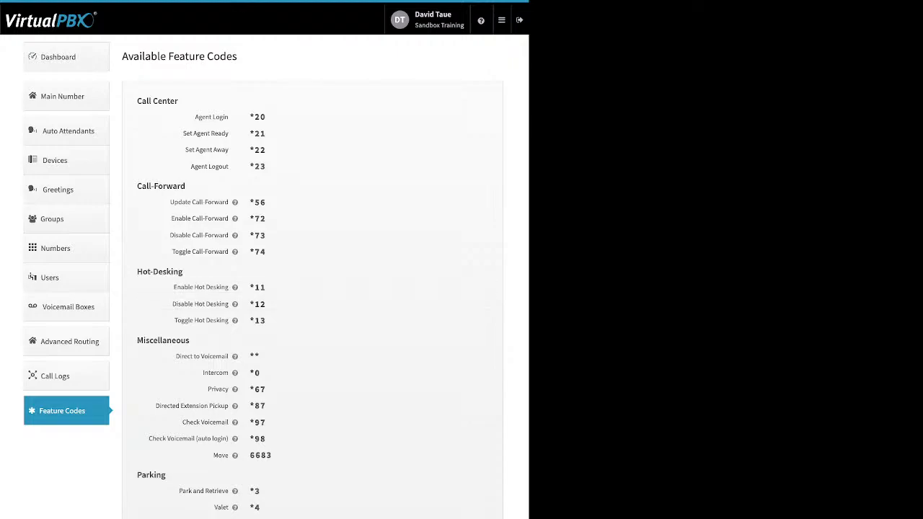
Go to Blacklists, edit the Block list blacklist, select its name, and begin adding a number
mouse_move(235, 202)
left_click(501, 20)
left_click(357, 70)
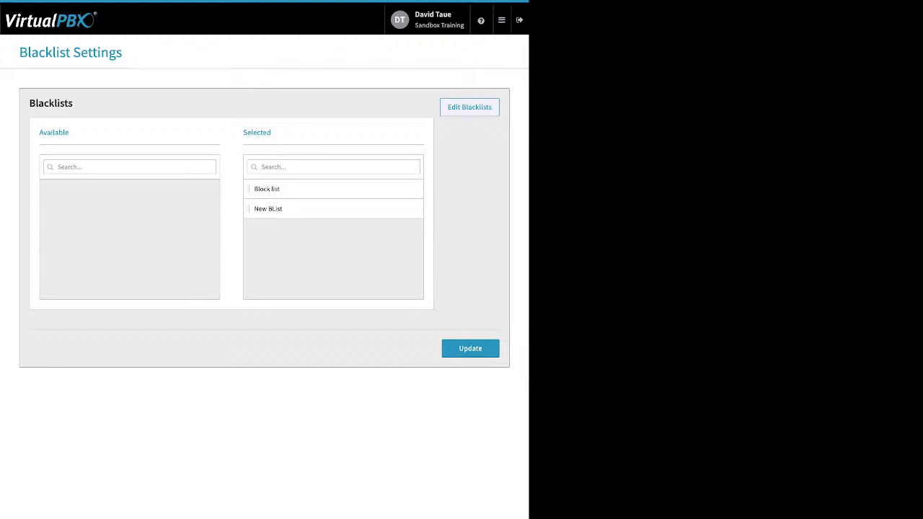
left_click(470, 107)
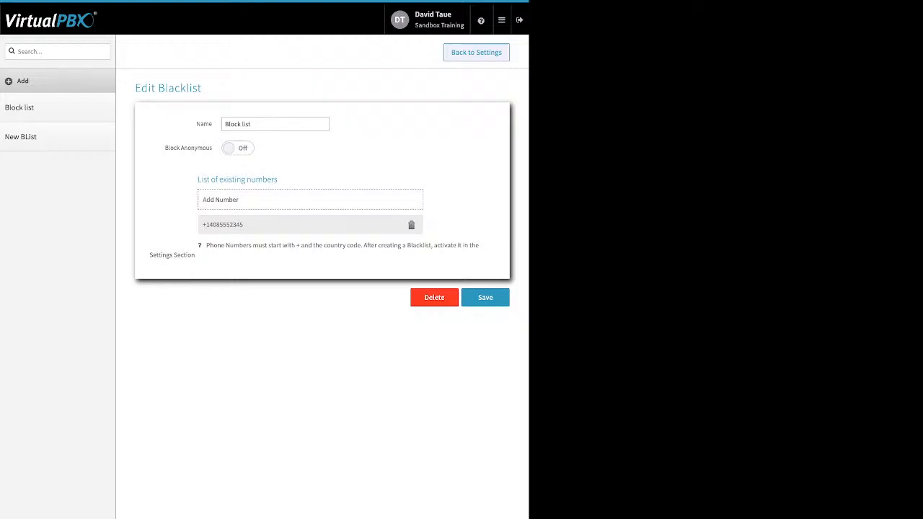
triple_click(238, 125)
left_click_drag(165, 148, 210, 148)
left_click(310, 199)
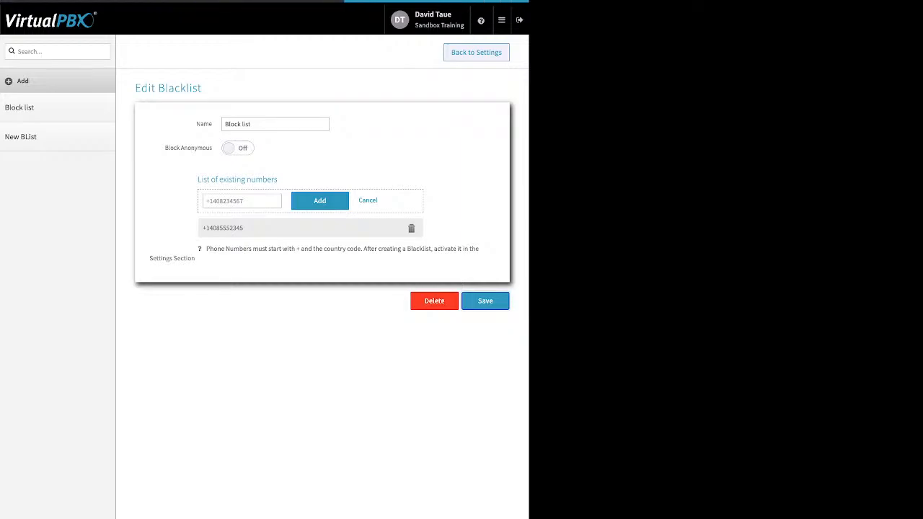
Return to Blacklist Settings and save with Block list and New BList both active
left_click(476, 53)
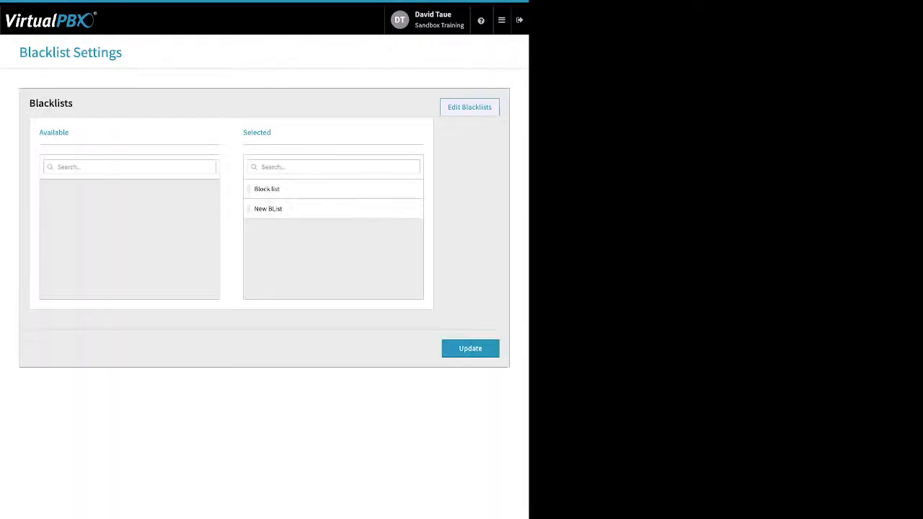
double_click(257, 133)
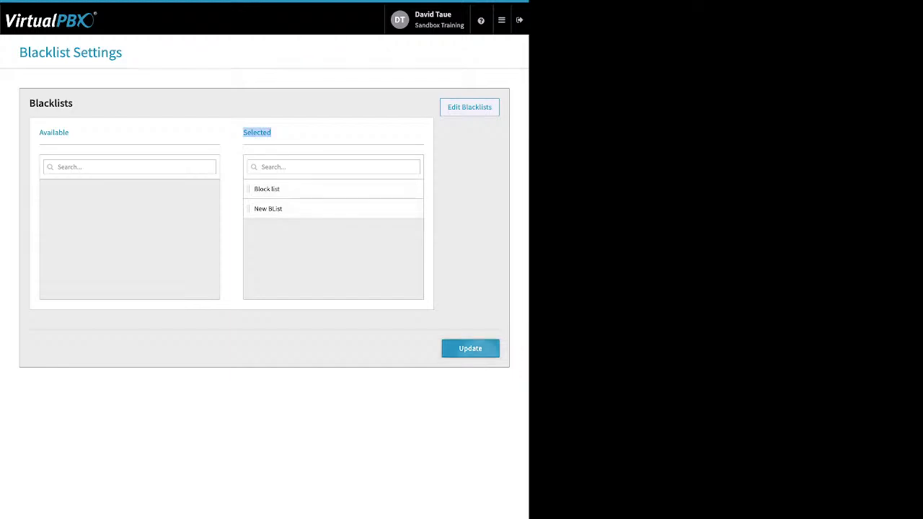
left_click(470, 349)
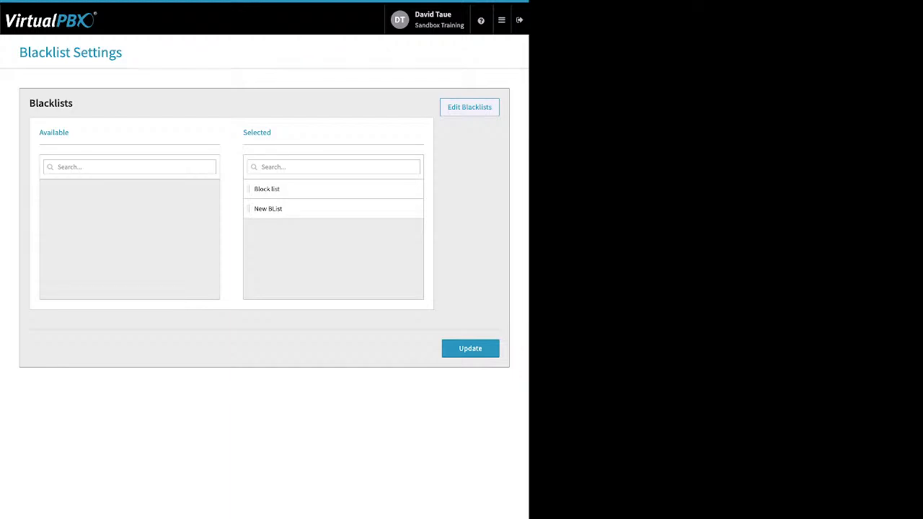
left_click(502, 20)
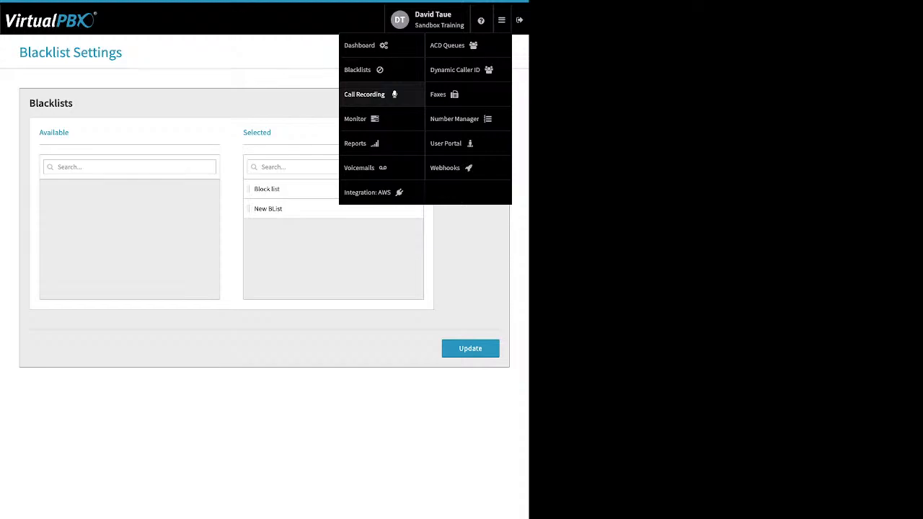
View Call Recording Storage Settings, which show no storage connector configured
left_click(364, 94)
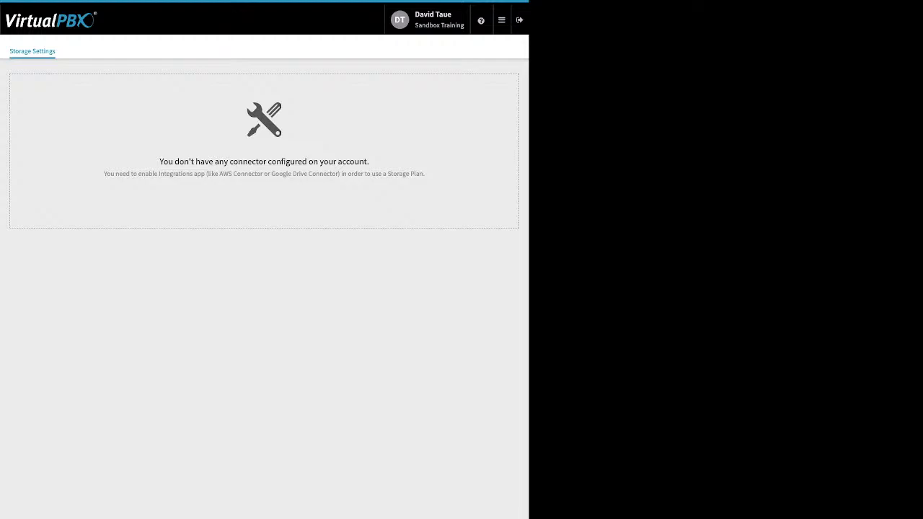
mouse_move(502, 21)
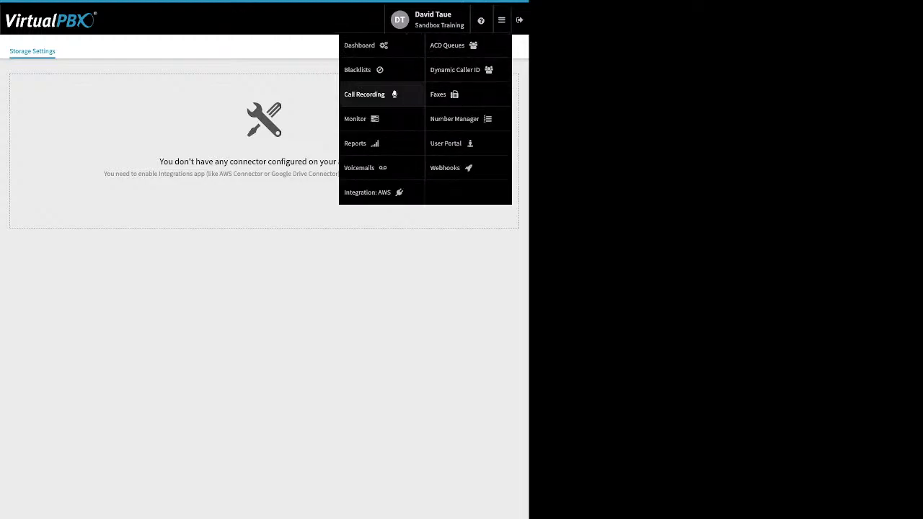
In Monitor, view Devices then Employees, cycling the Available, Busy and All filters
left_click(357, 118)
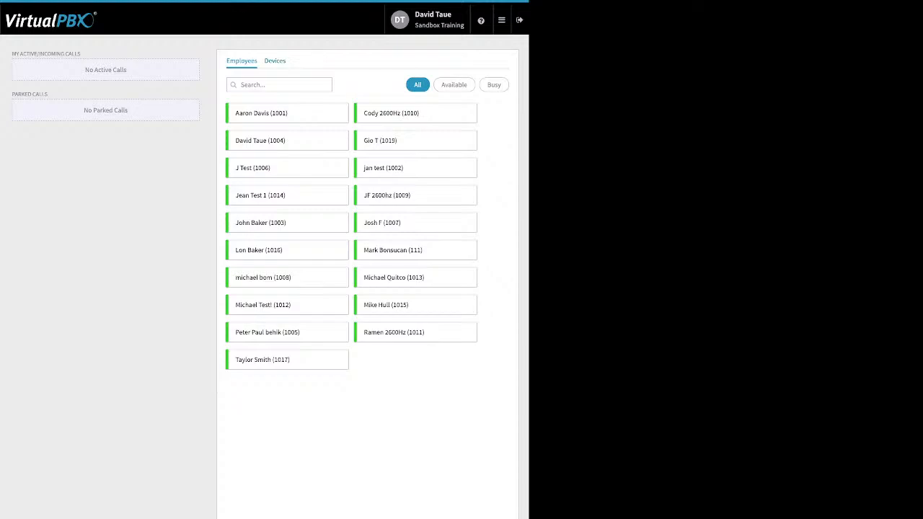
left_click(275, 62)
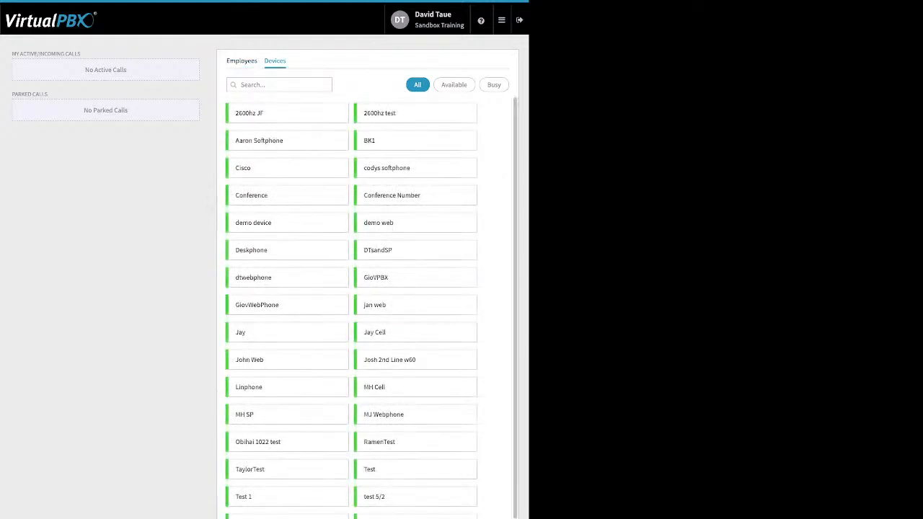
left_click(242, 61)
left_click(455, 85)
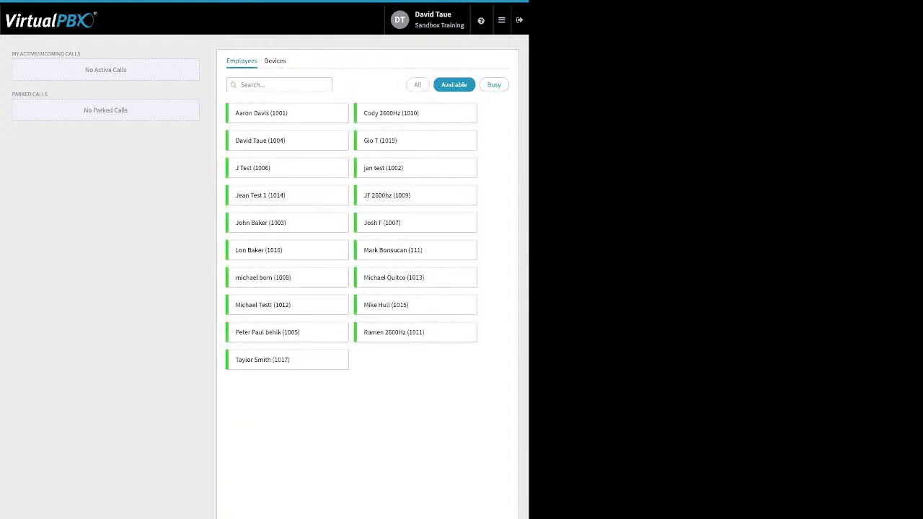
left_click(495, 85)
left_click(418, 85)
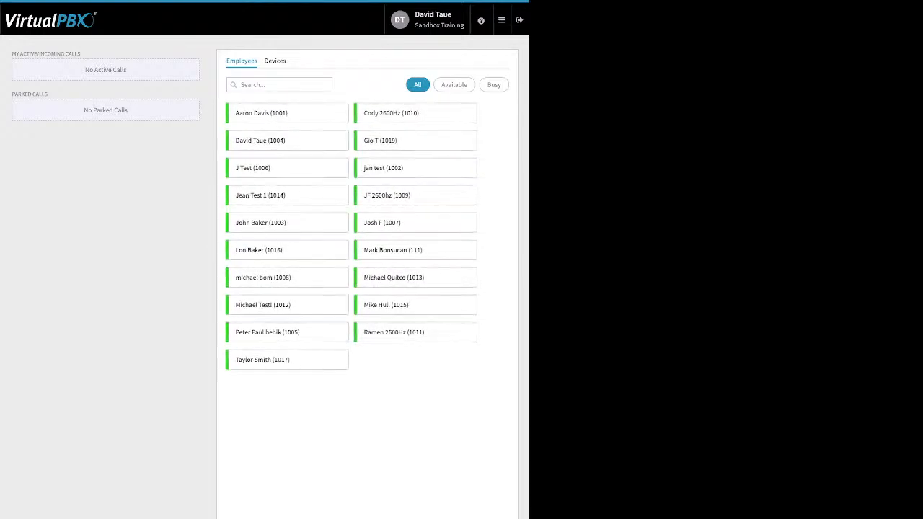
left_click_drag(81, 55, 23, 54)
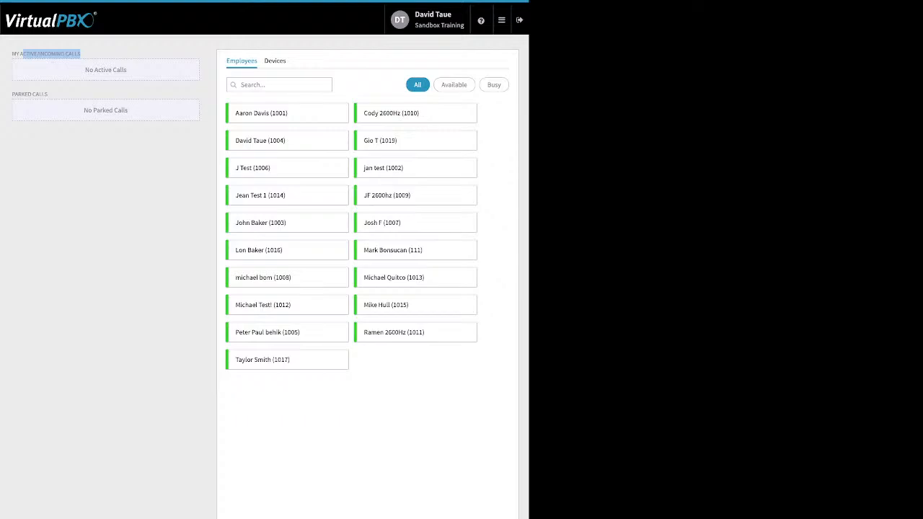
left_click(45, 95)
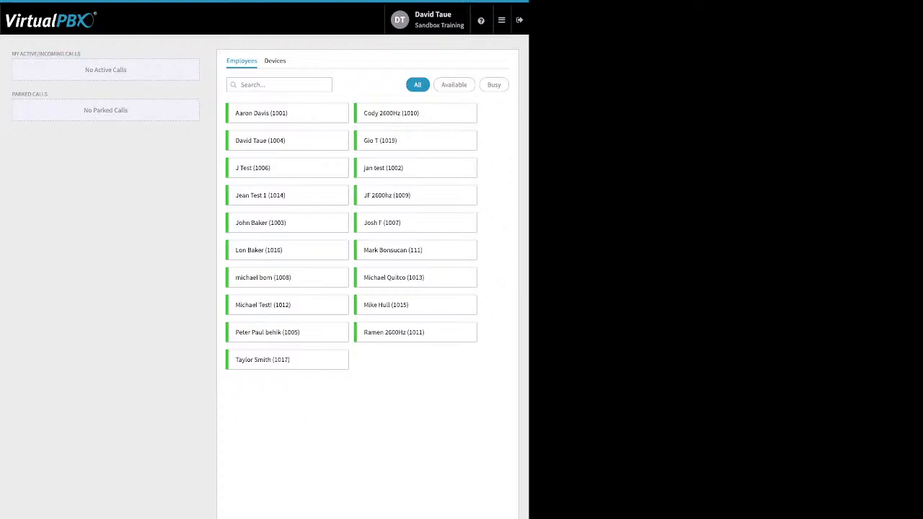
left_click_drag(45, 94, 12, 94)
mouse_move(502, 20)
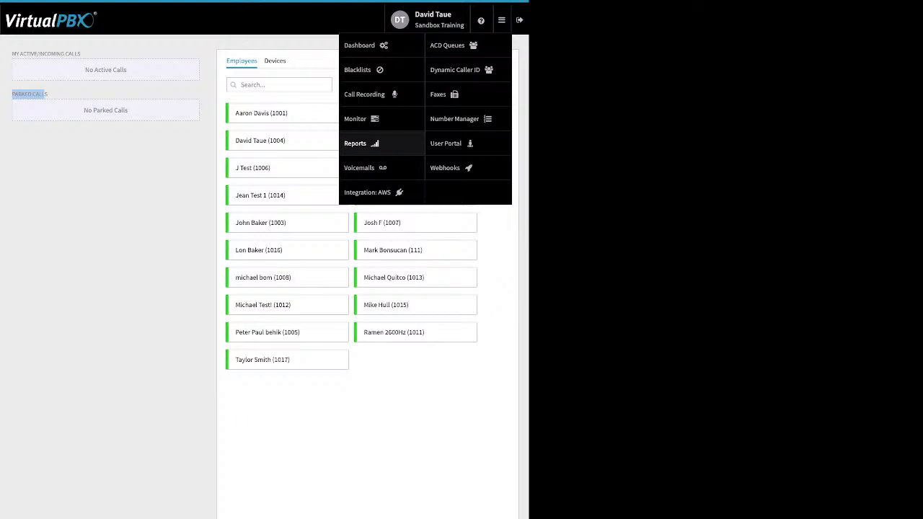
Open Voicemails and select the user's own voicemail box
left_click(367, 168)
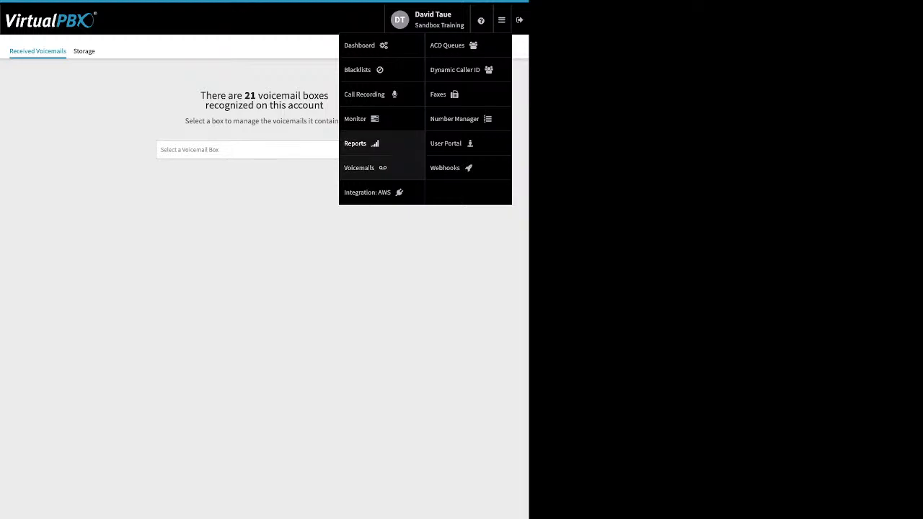
left_click(264, 150)
scroll(261, 236, "down", 4)
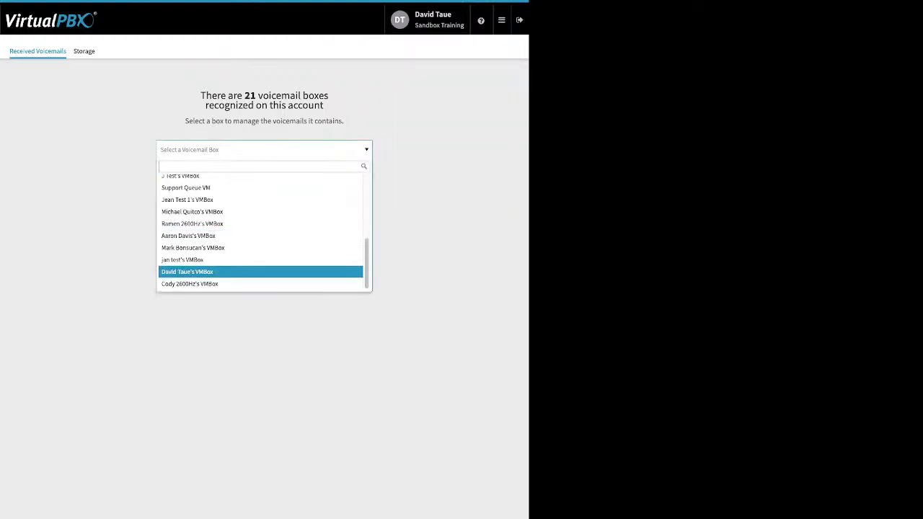
left_click(216, 272)
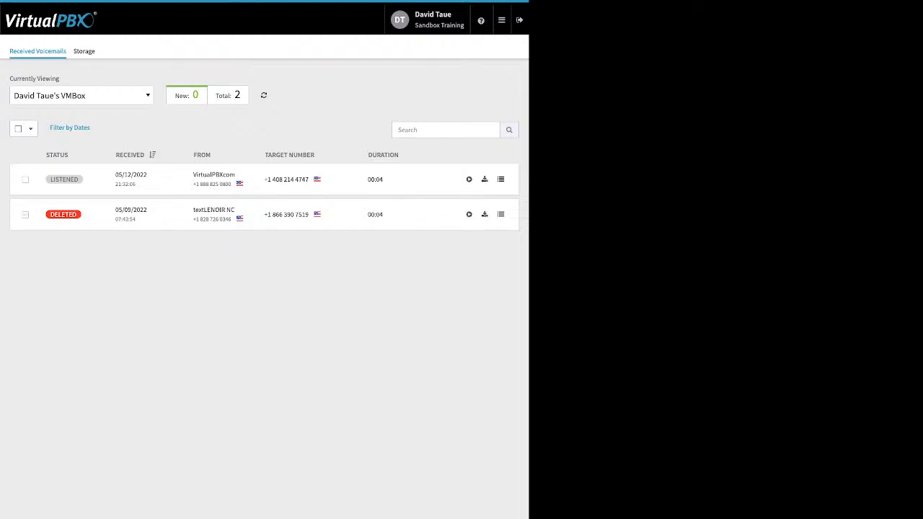
Select the deleted message and review its Mark As and Move To options without changing anything
left_click(26, 215)
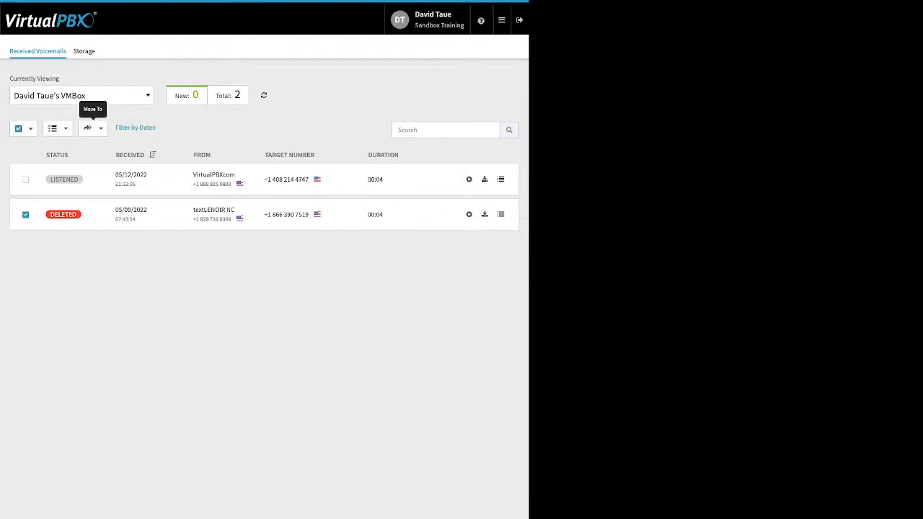
left_click(57, 128)
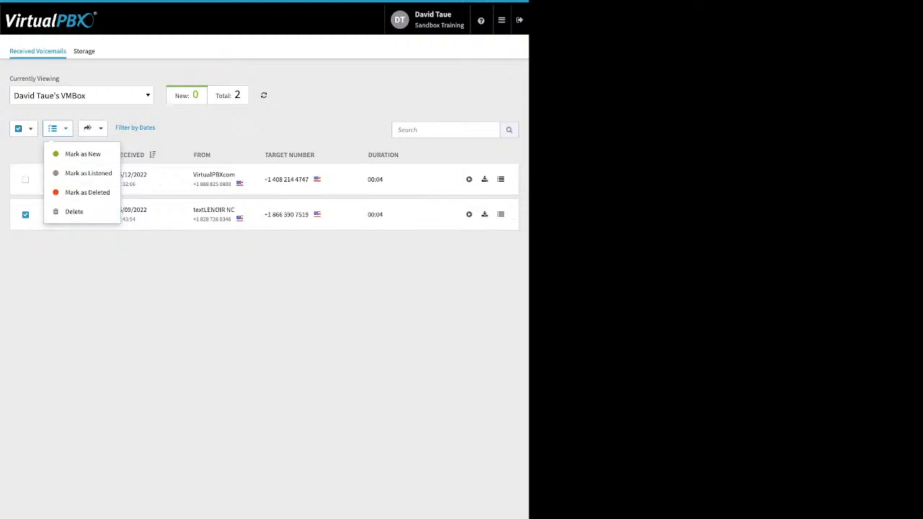
left_click(81, 96)
left_click(217, 155)
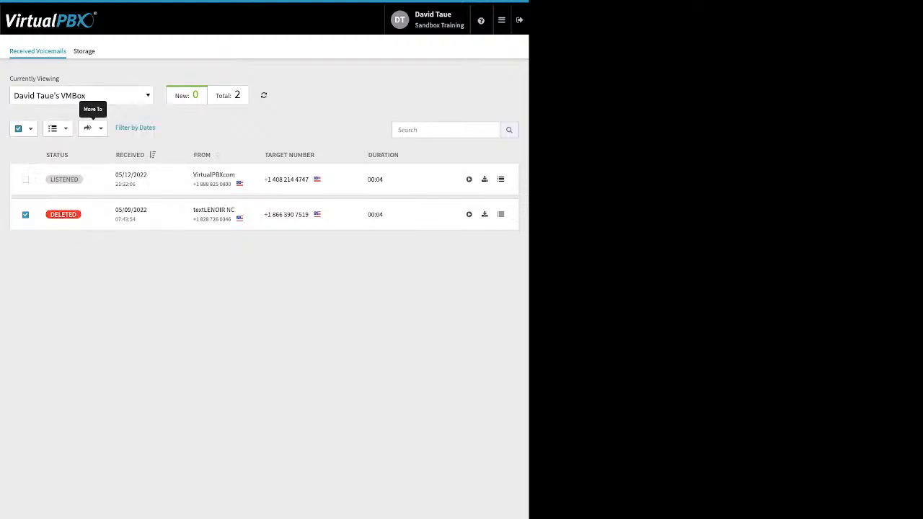
left_click(93, 128)
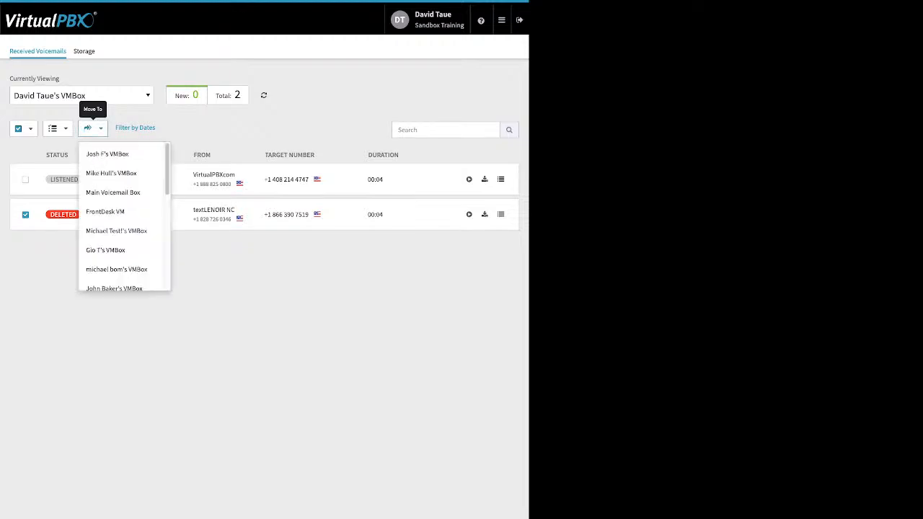
left_click(224, 276)
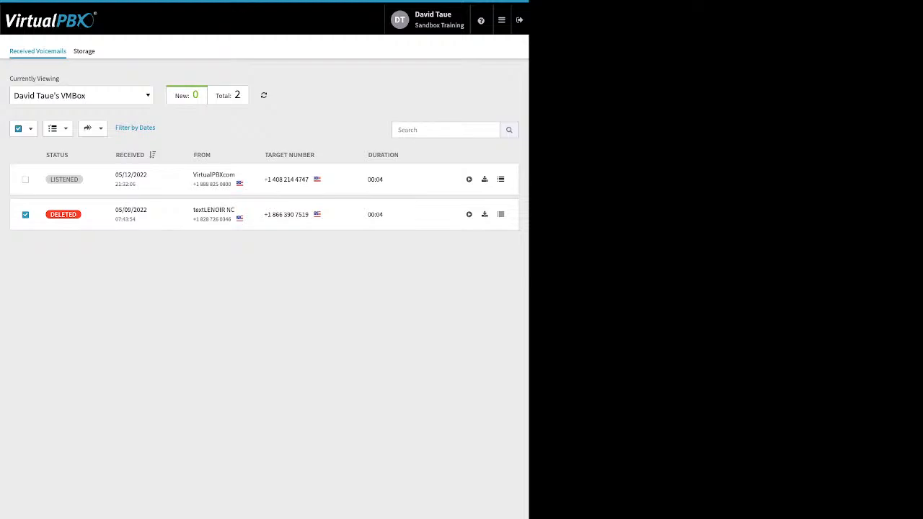
left_click(501, 19)
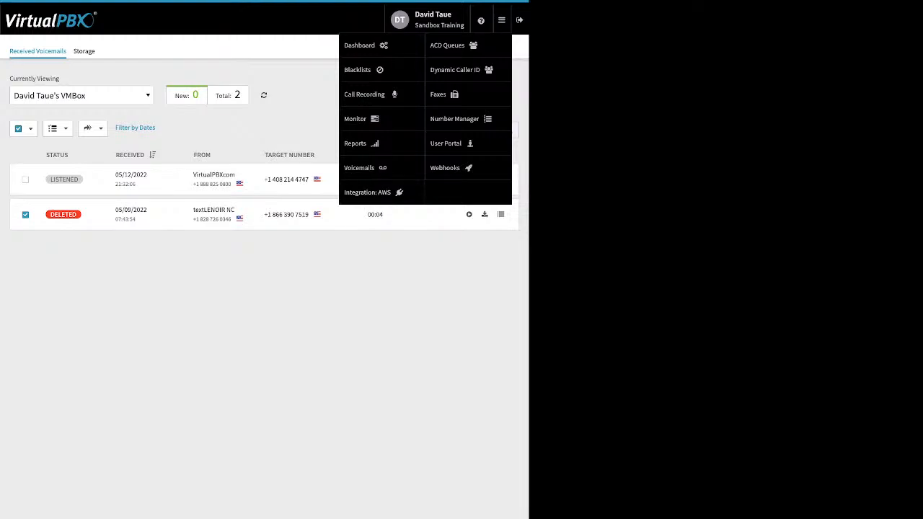
Launch the ACD Queues app from the apps menu
mouse_move(481, 21)
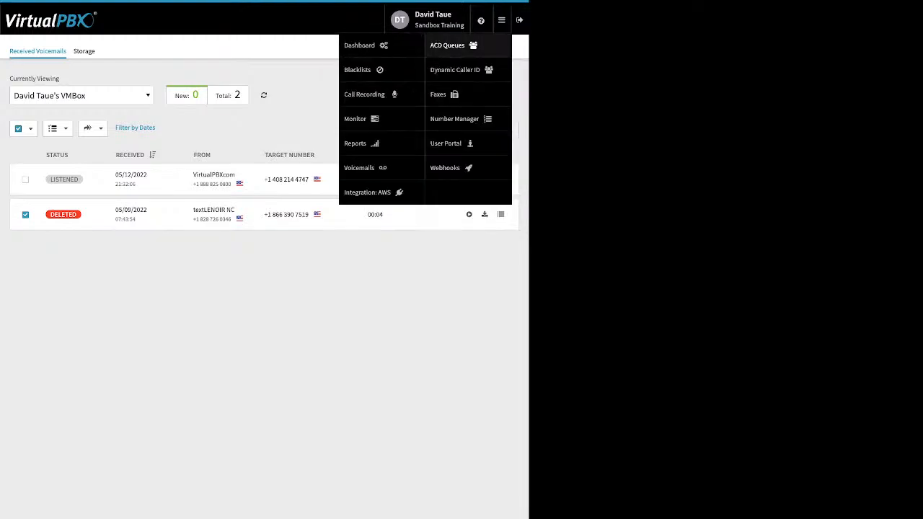
left_click(469, 46)
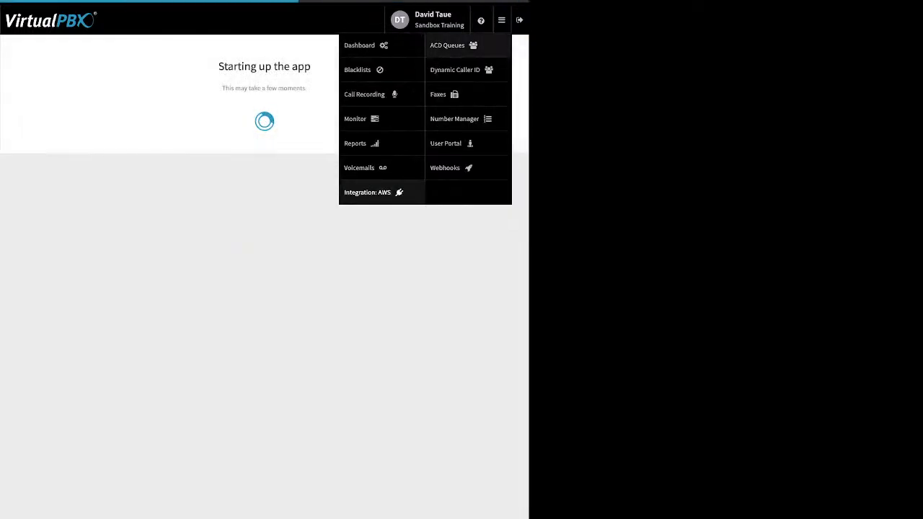
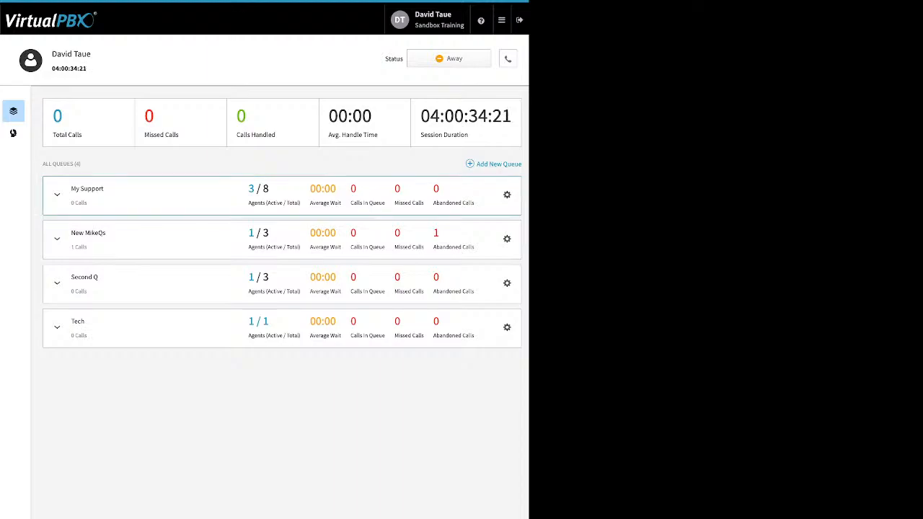
Open the My Support queue settings: Round Robin routing, 3600-second timeout, call limit 4
left_click(57, 195)
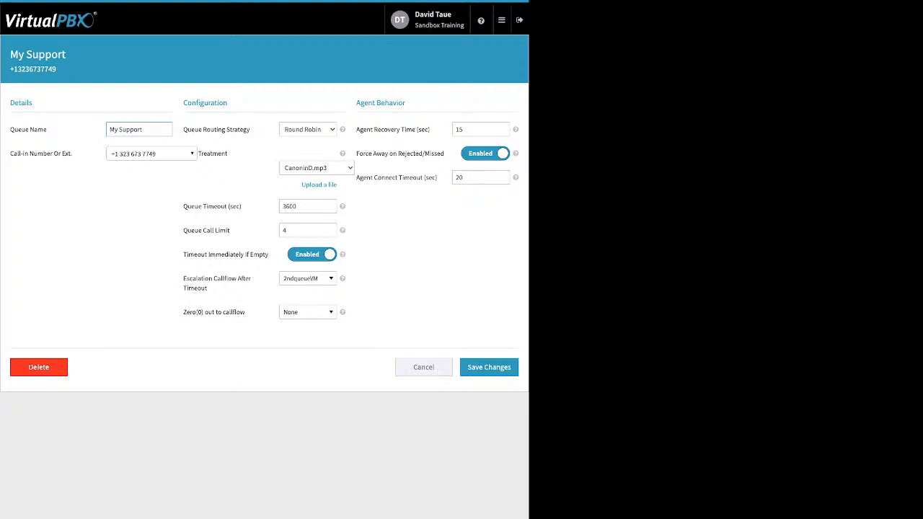
left_click_drag(251, 129, 193, 129)
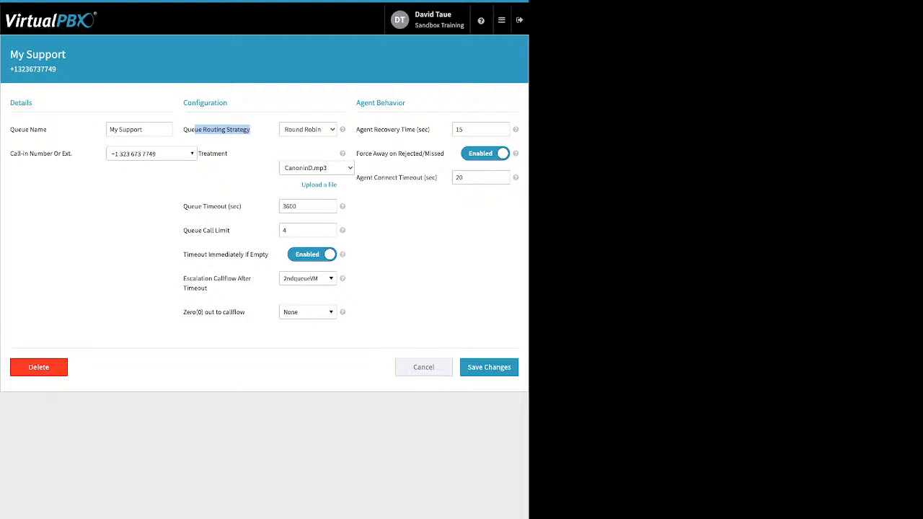
left_click_drag(228, 153, 210, 153)
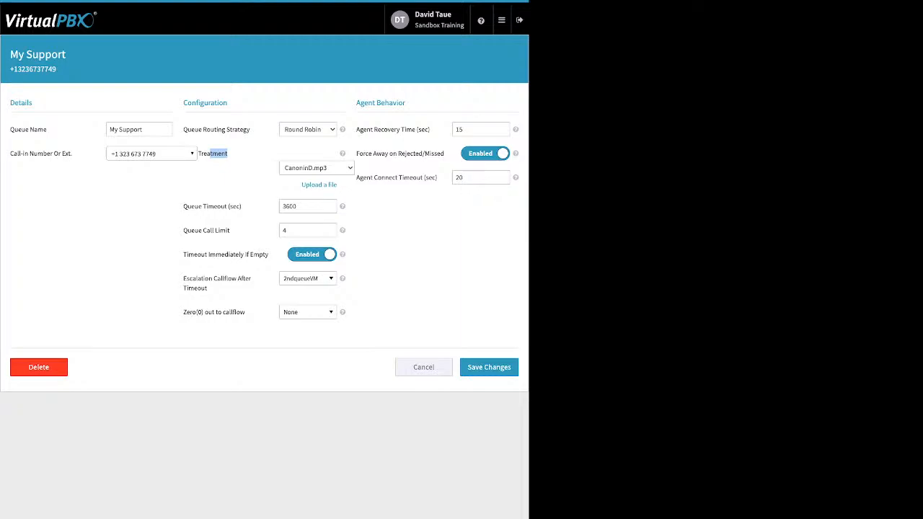
left_click(319, 185)
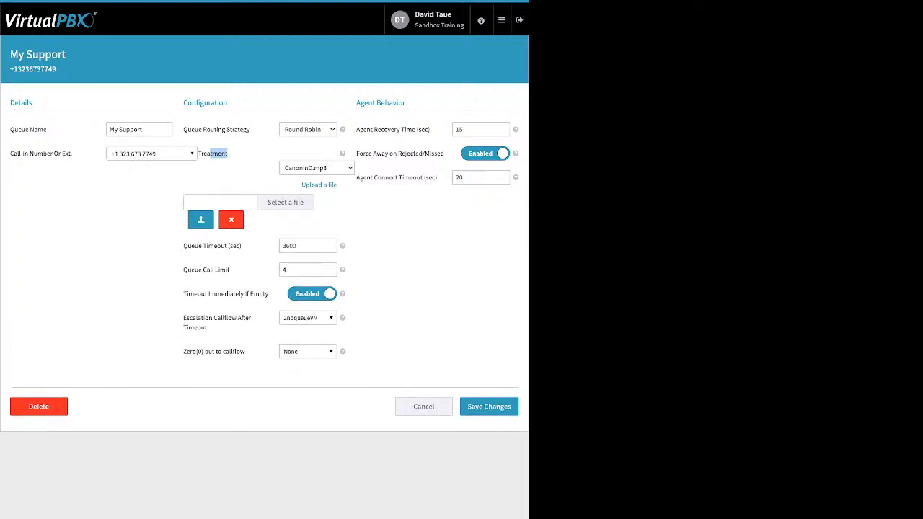
left_click(249, 173)
left_click(231, 219)
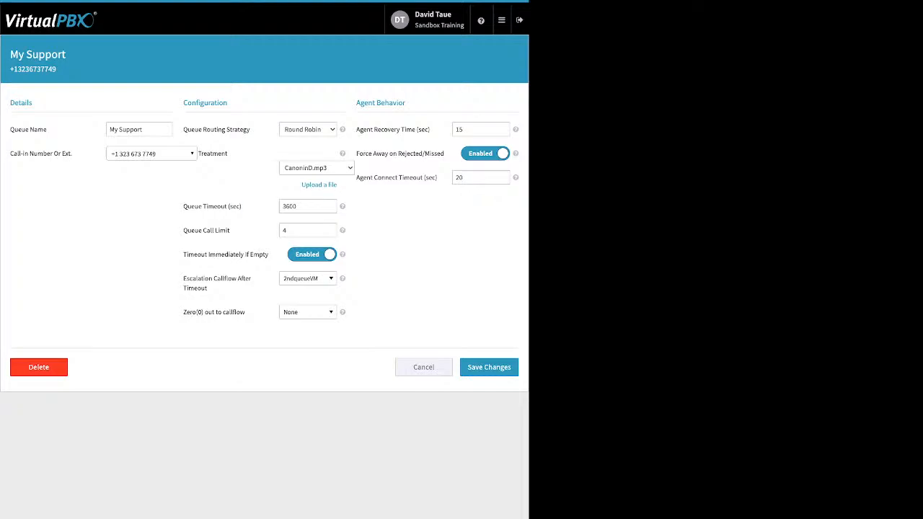
left_click_drag(243, 207, 187, 207)
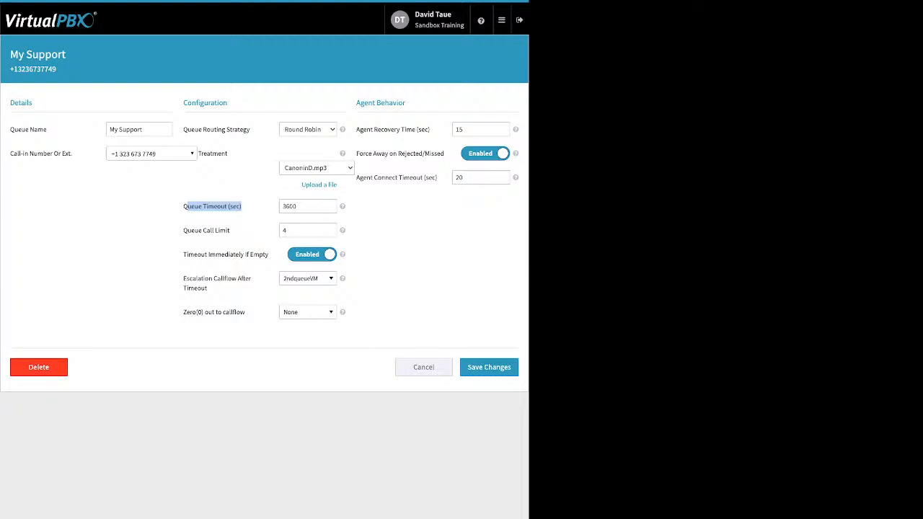
left_click_drag(231, 231, 188, 231)
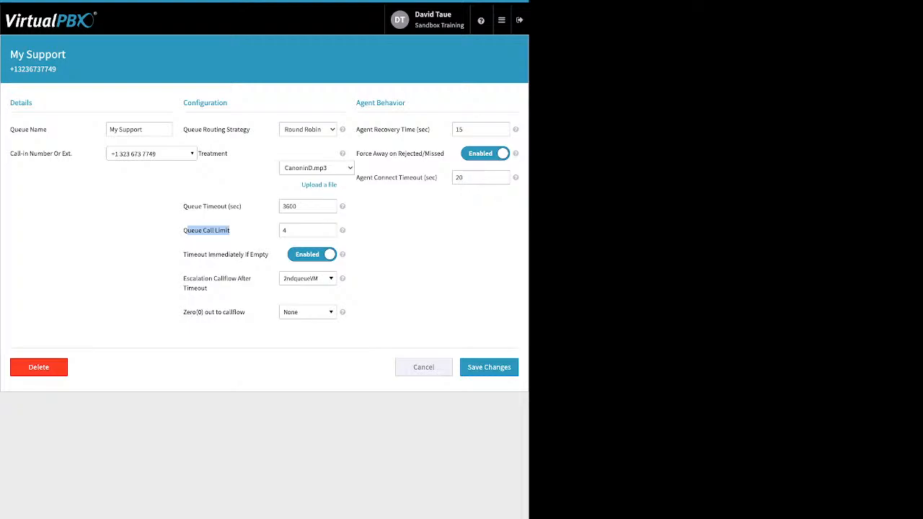
left_click(308, 231)
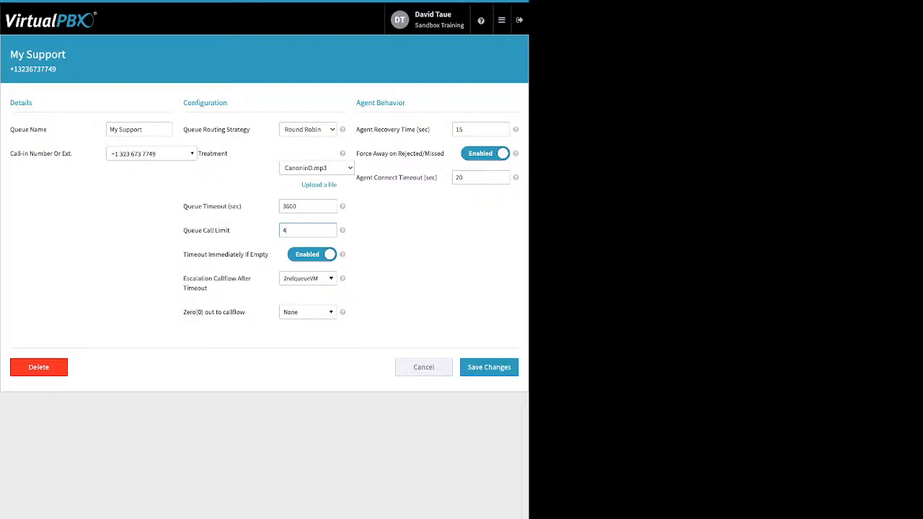
left_click_drag(183, 254, 268, 254)
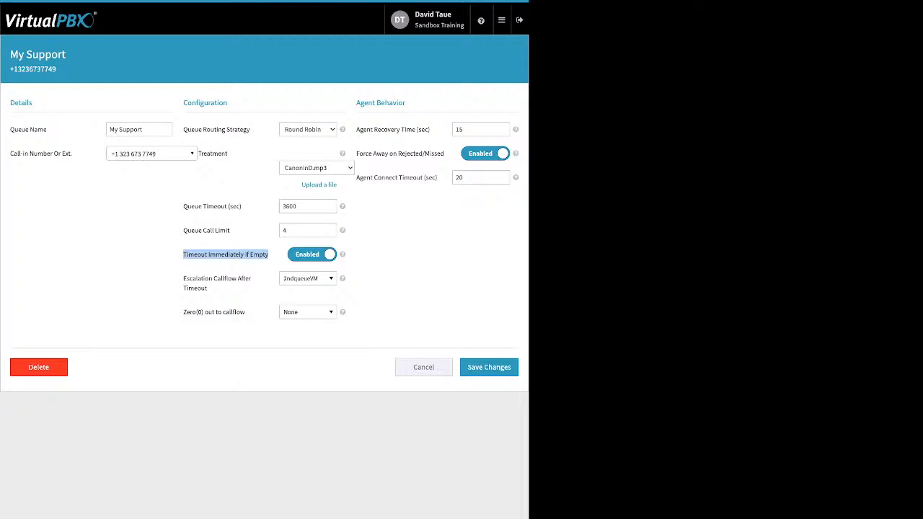
left_click_drag(297, 207, 282, 207)
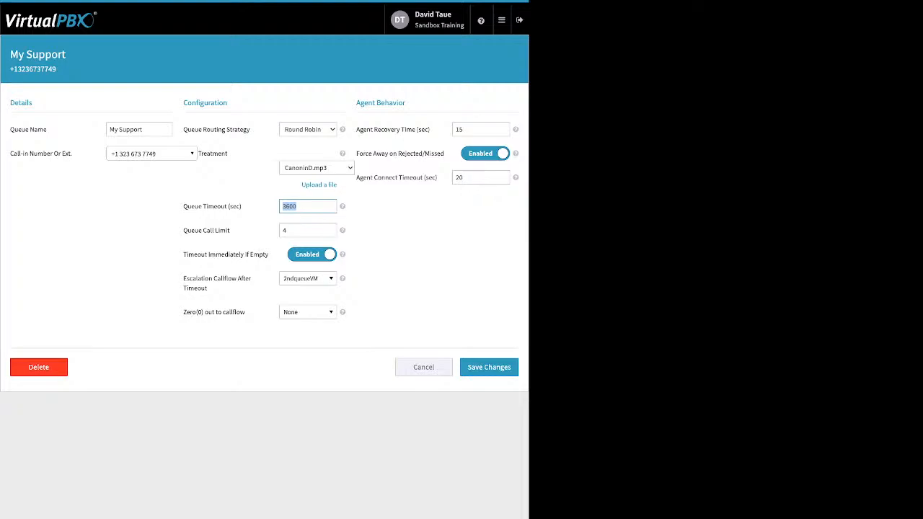
left_click(308, 207)
left_click_drag(209, 288, 184, 278)
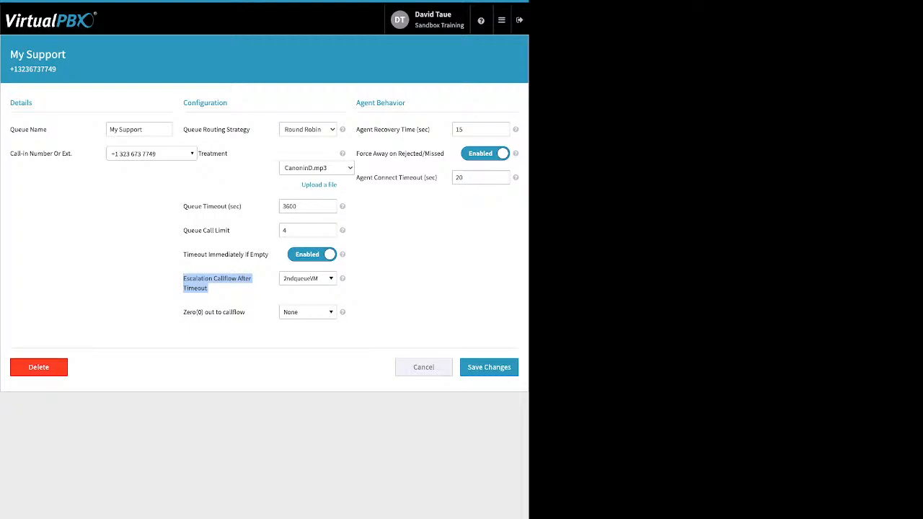
left_click(308, 279)
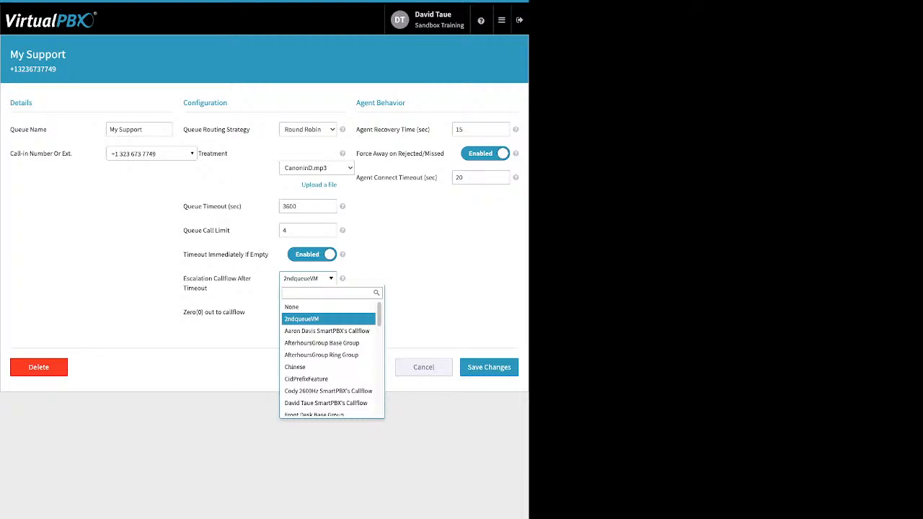
key("Escape")
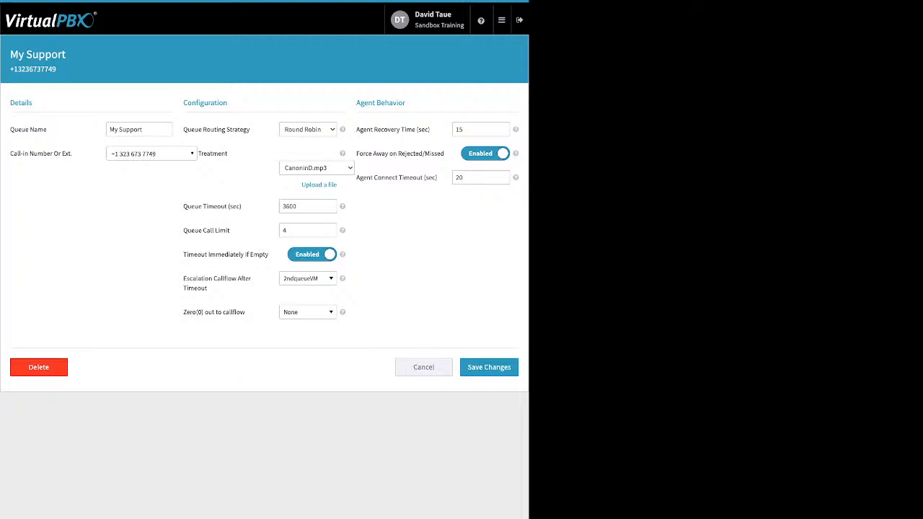
left_click_drag(247, 312, 182, 312)
left_click(248, 312)
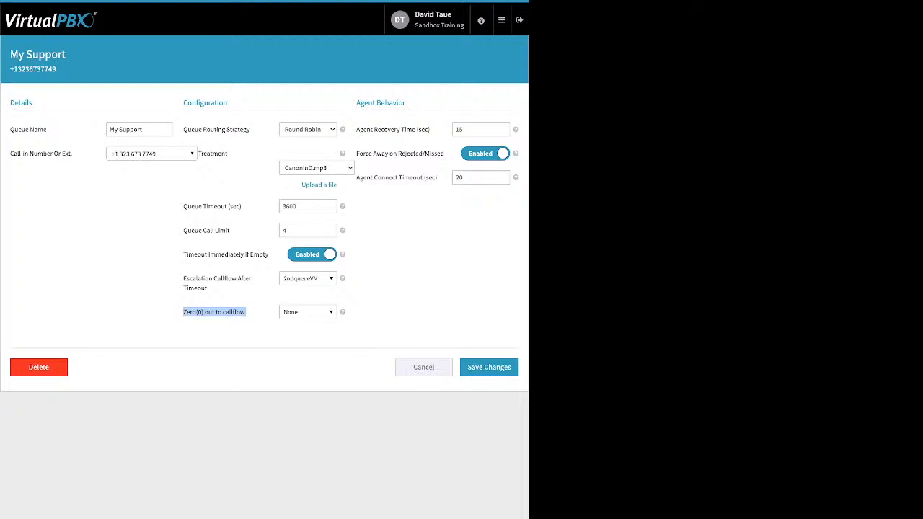
left_click(308, 313)
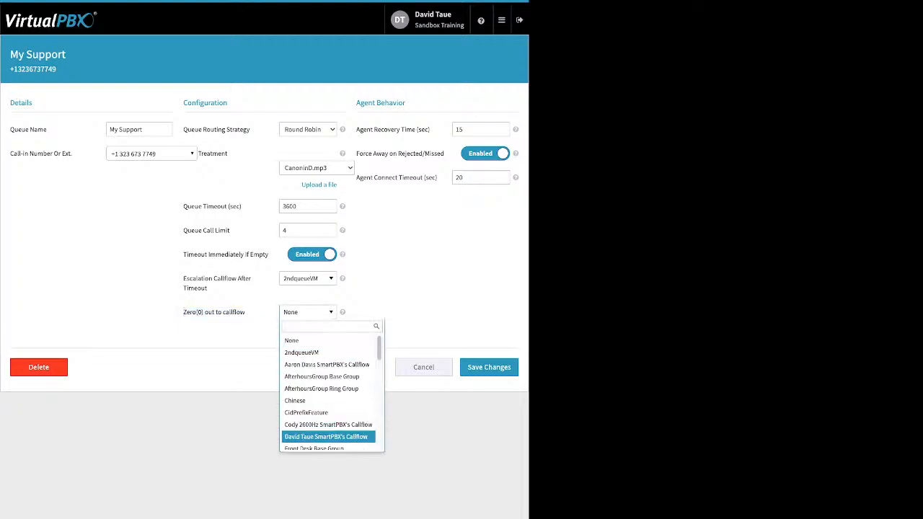
key("Escape")
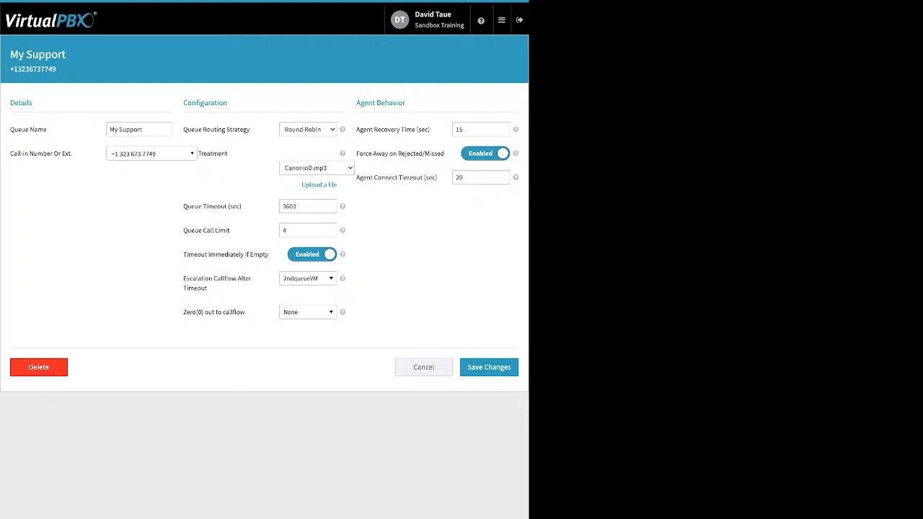
left_click_drag(362, 129, 430, 129)
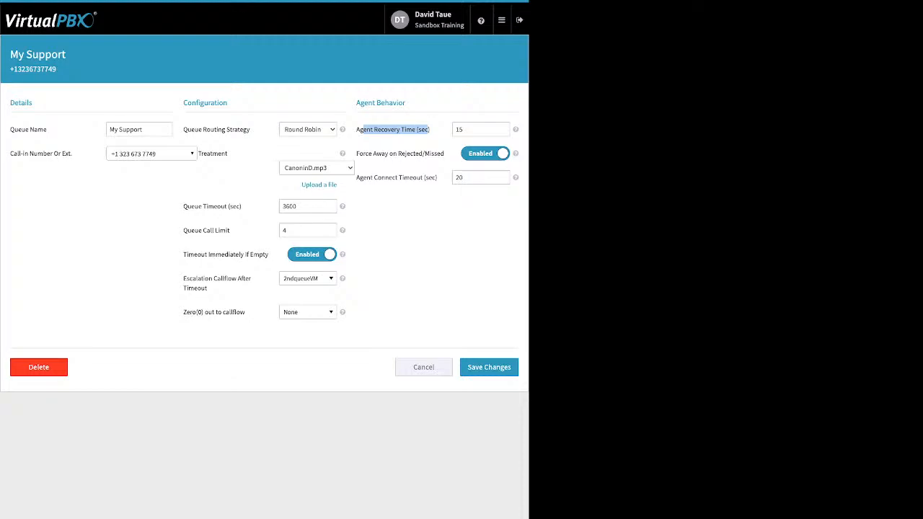
Point out the Force Away and Agent Connect Timeout settings, then save the My Support queue
left_click_drag(356, 153, 444, 153)
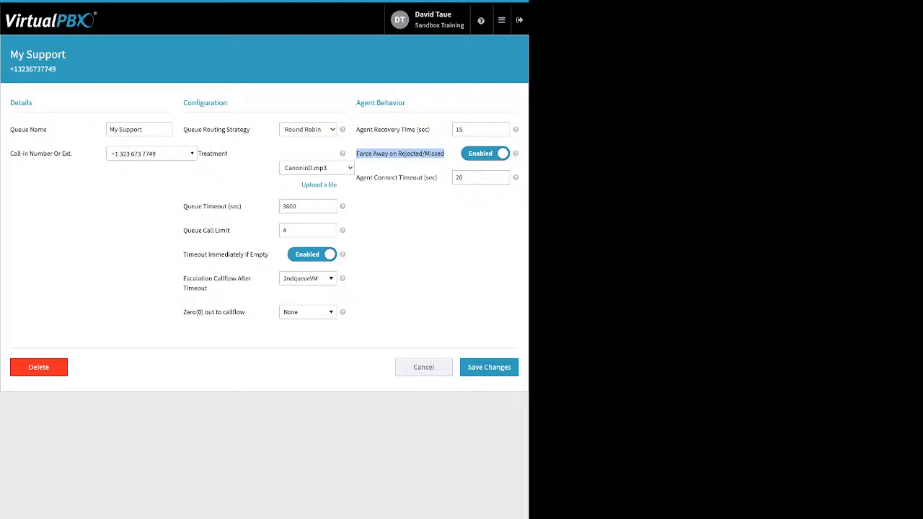
left_click(411, 154)
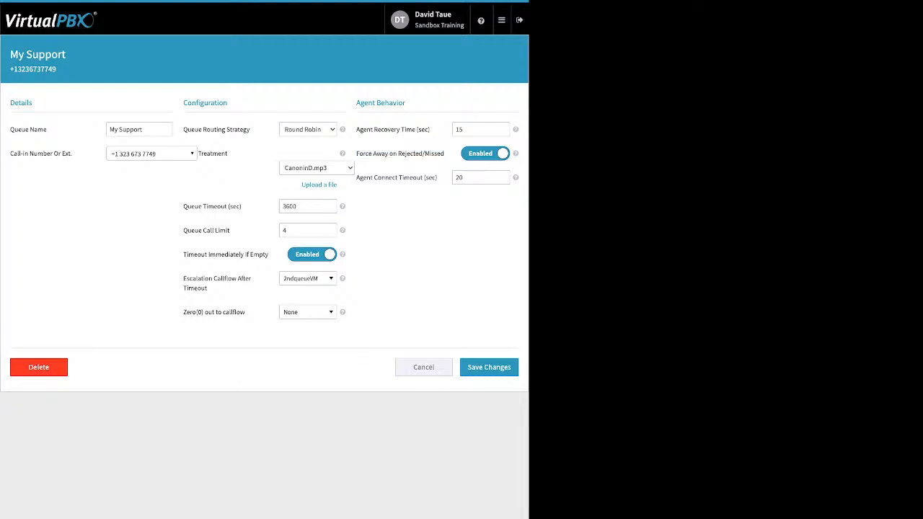
left_click_drag(439, 178, 356, 178)
left_click(359, 178)
left_click(489, 368)
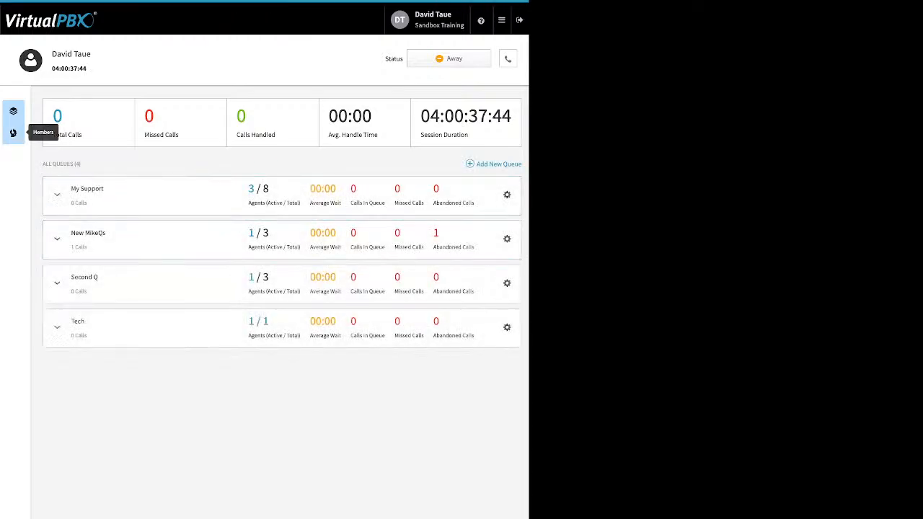
Add one available user as a call center member, making 12, then go back to Queues
left_click(13, 133)
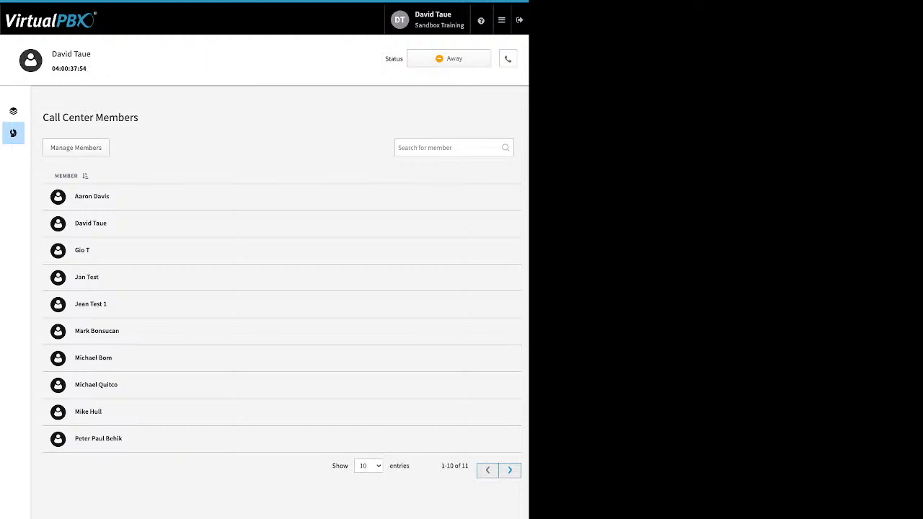
left_click(76, 148)
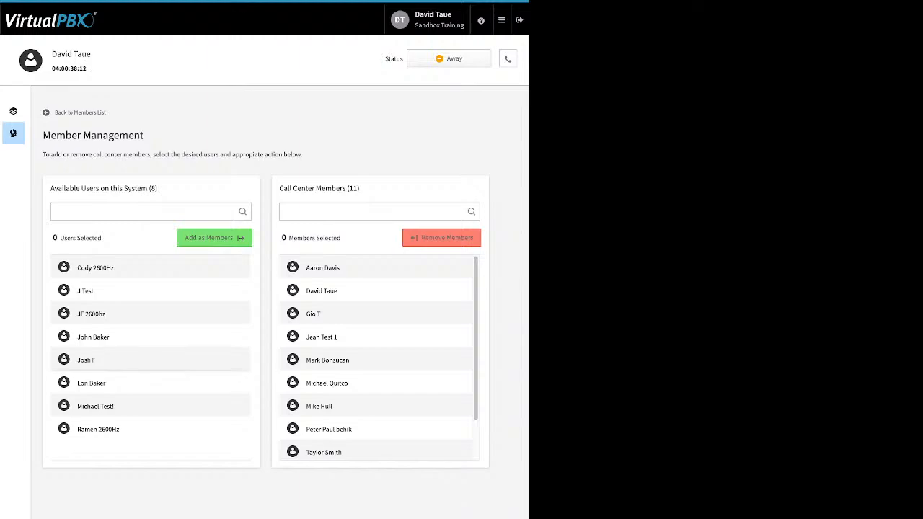
left_click(128, 360)
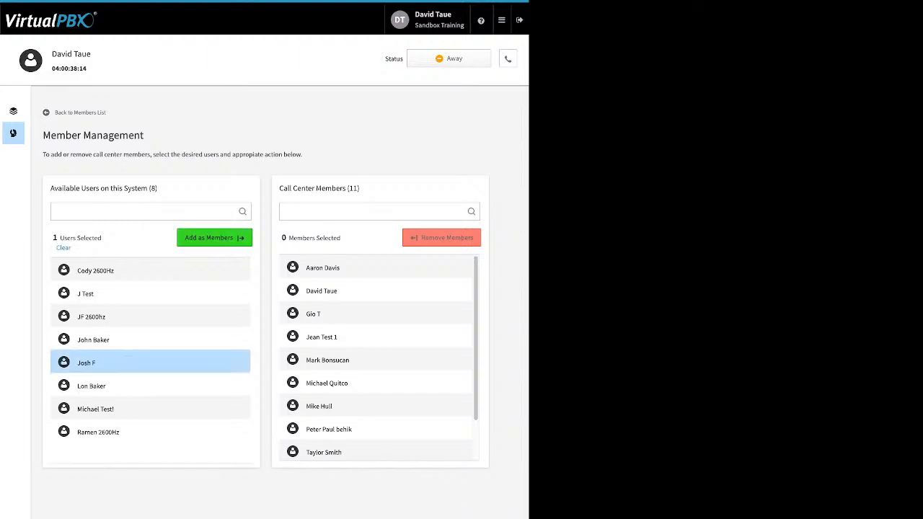
left_click(214, 238)
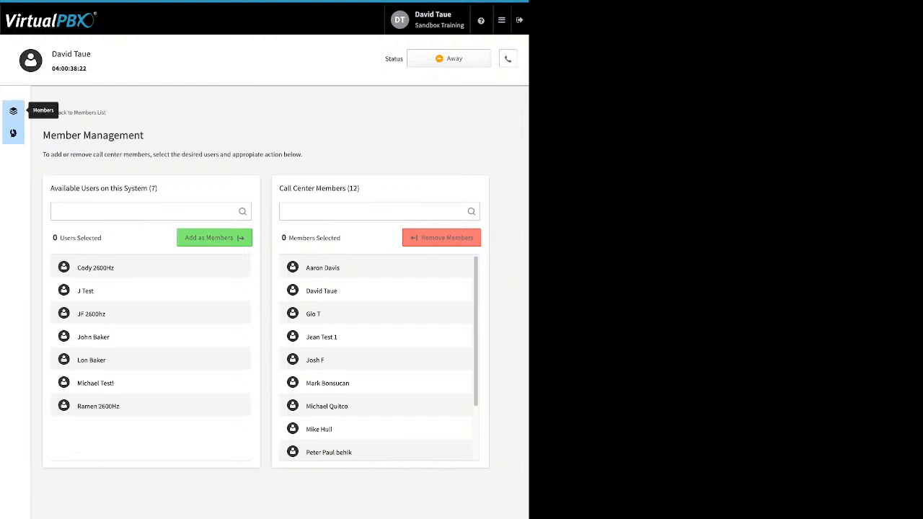
left_click(13, 111)
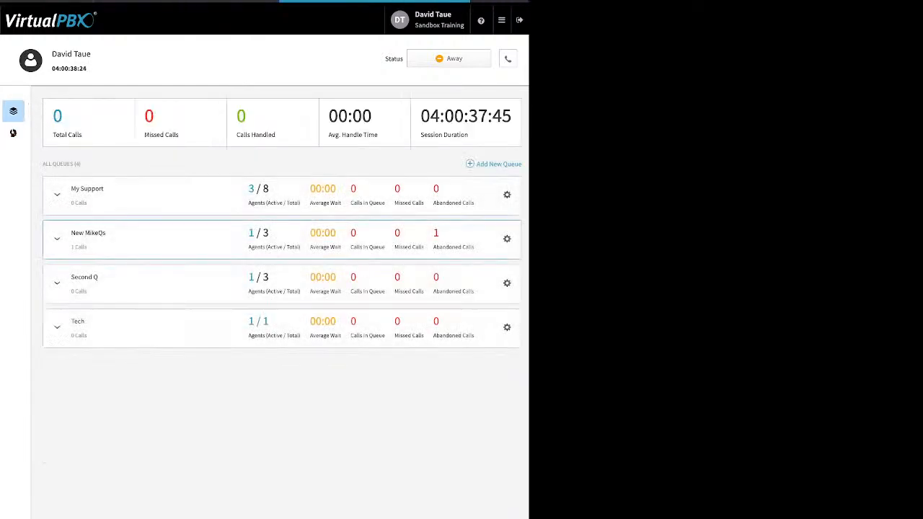
Move an available user into My Support's assigned agents, then into its assigned managers
left_click(57, 194)
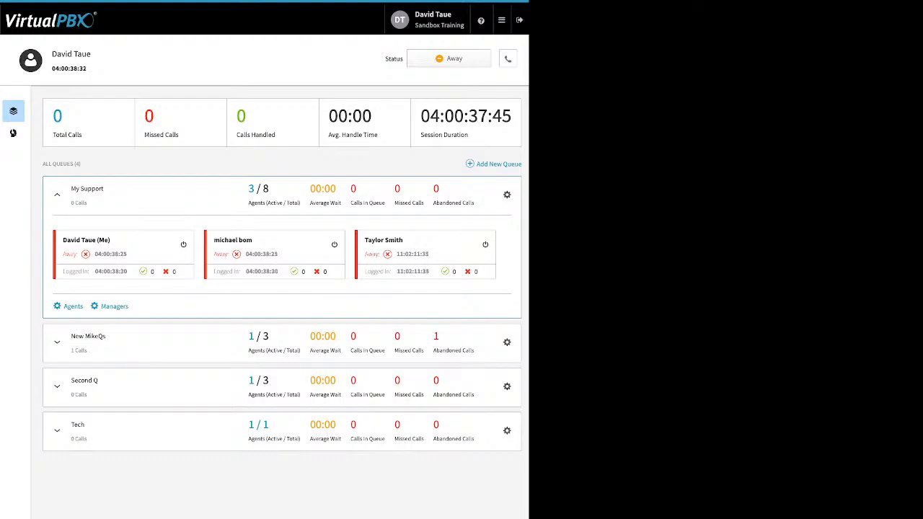
left_click(72, 306)
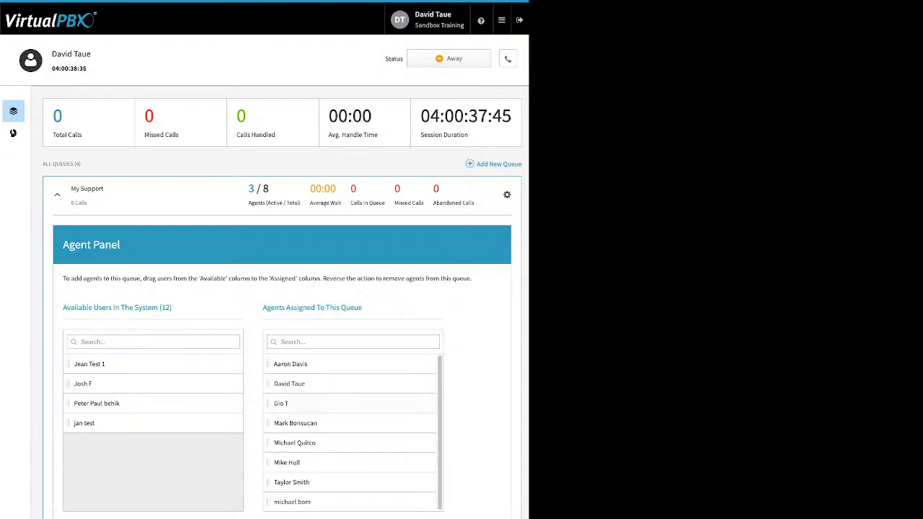
left_click_drag(109, 382, 143, 373)
left_click_drag(88, 364, 289, 384)
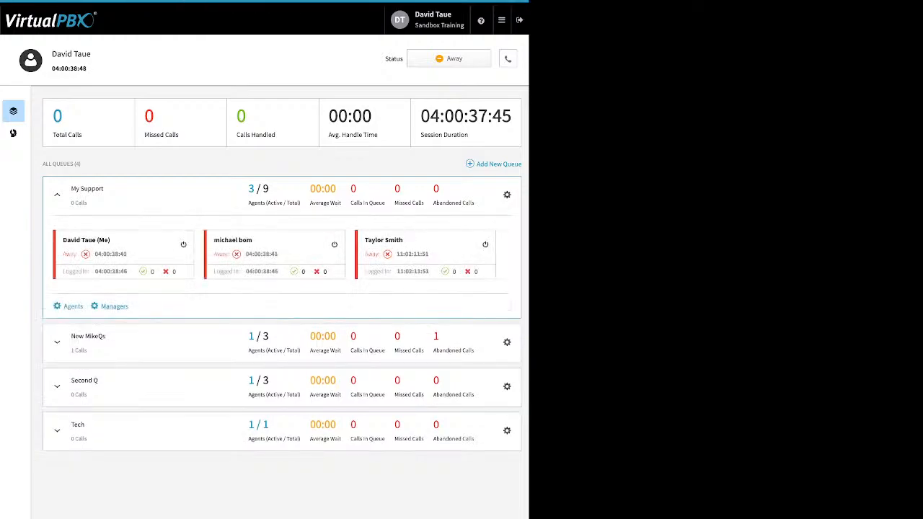
left_click(114, 306)
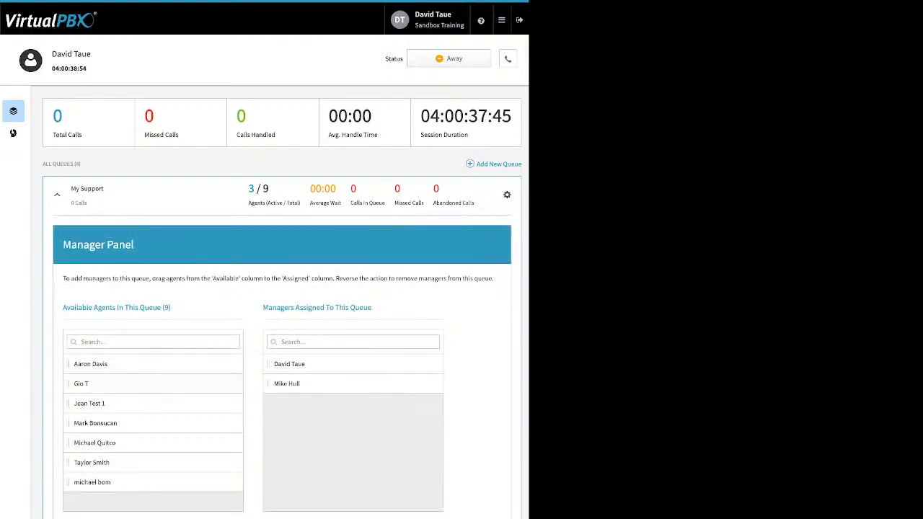
left_click_drag(108, 404, 336, 407)
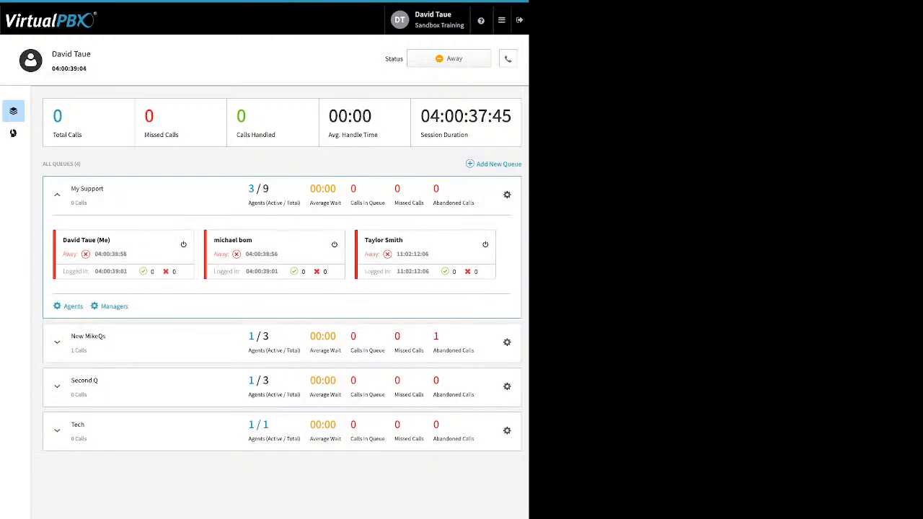
End the running agent session and begin a new one, which starts as Away
left_click(448, 59)
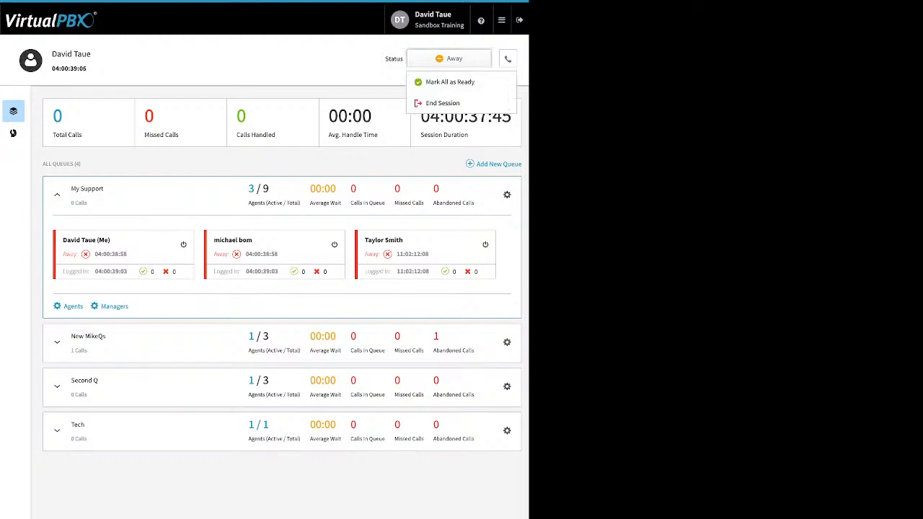
left_click(443, 104)
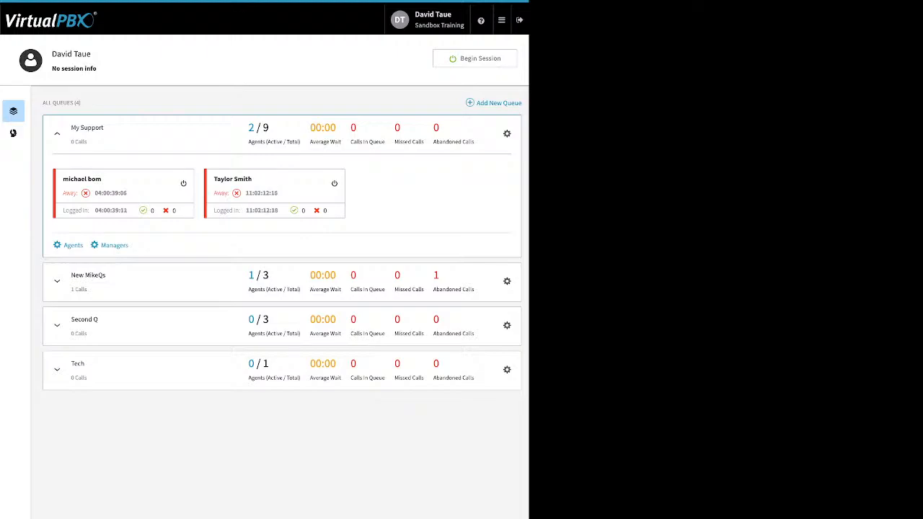
mouse_move(502, 20)
left_click(475, 58)
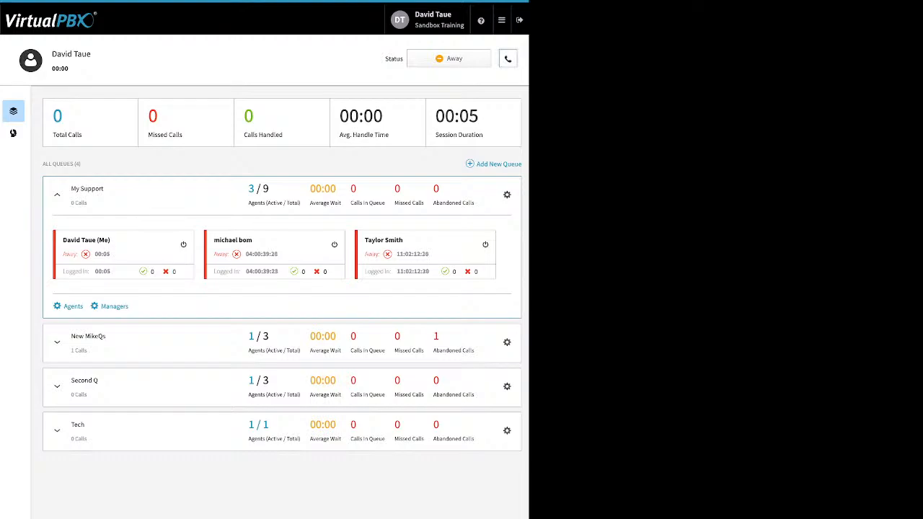
Keep DTsandSP as the default answering device, then bring up the agent status choices
left_click(508, 58)
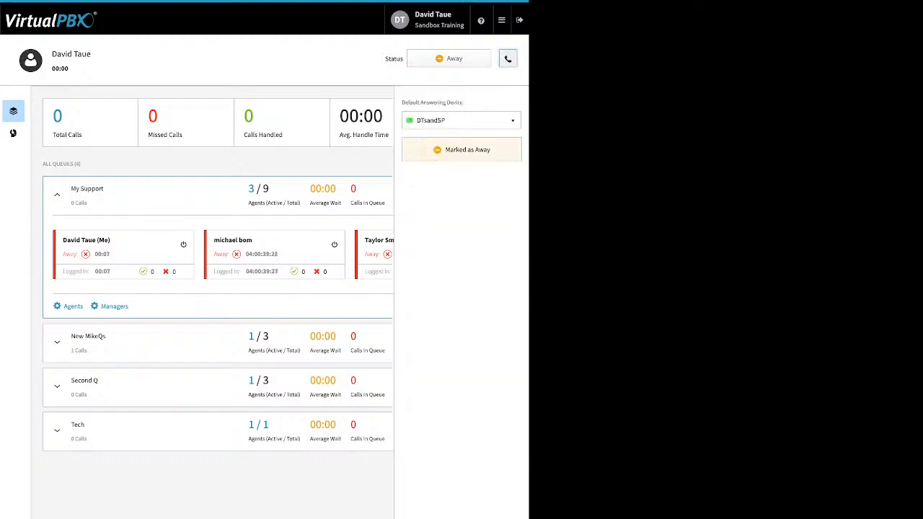
left_click(512, 121)
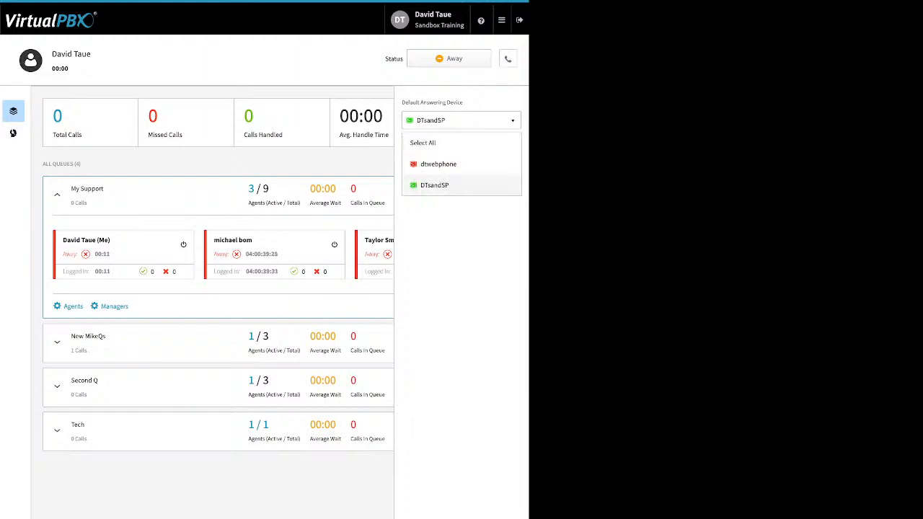
left_click(435, 185)
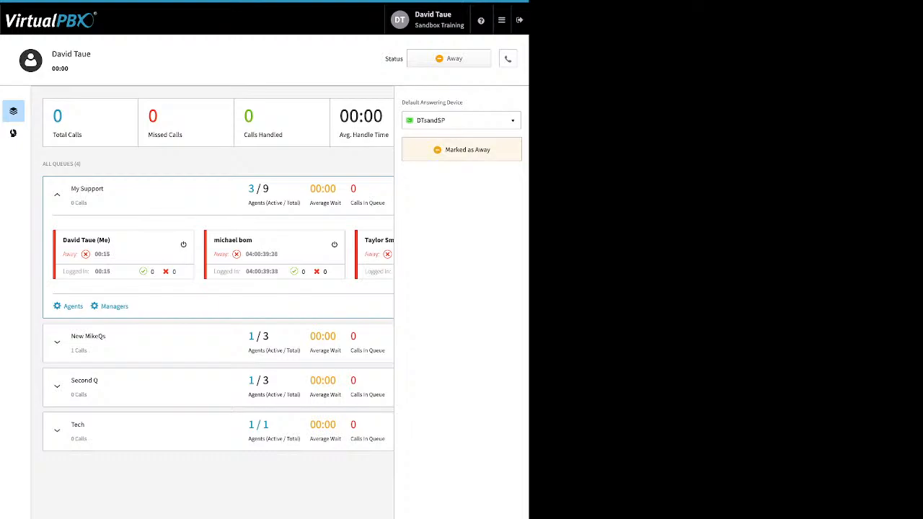
left_click(508, 58)
left_click(449, 58)
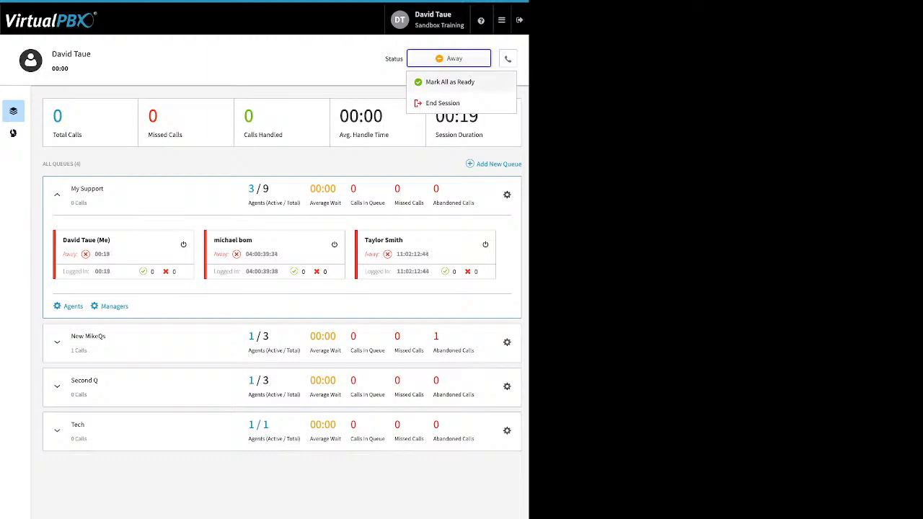
Mark the agent Ready in all queues, then bring up the apps menu
left_click(450, 82)
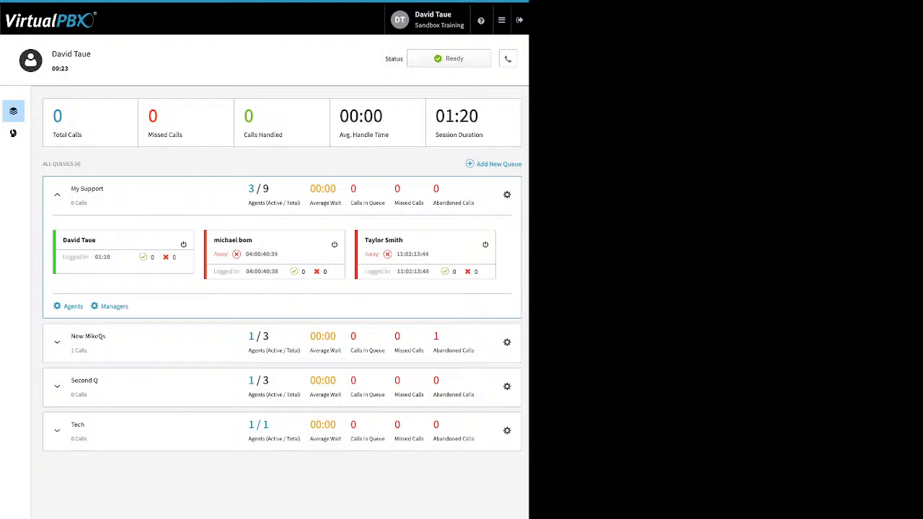
left_click(501, 19)
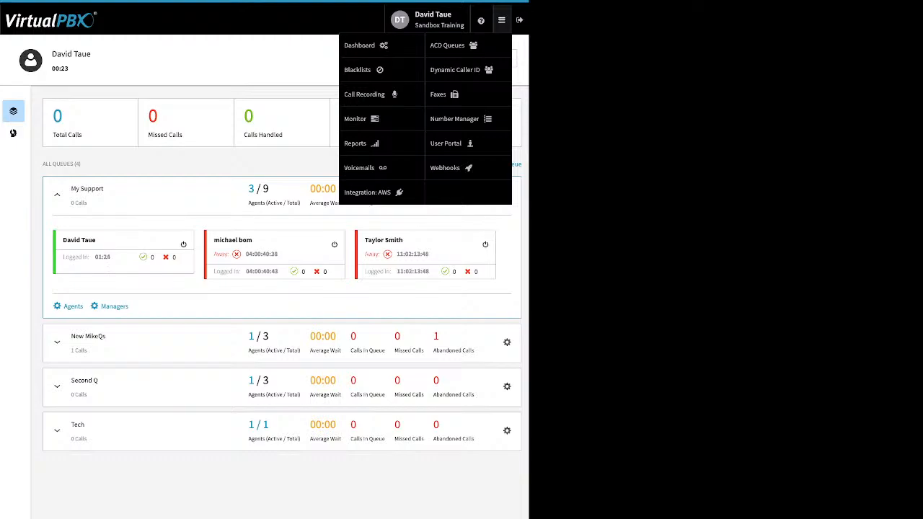
In Dynamic Caller ID, inspect the 408 area-code rule and close it unchanged
left_click(455, 70)
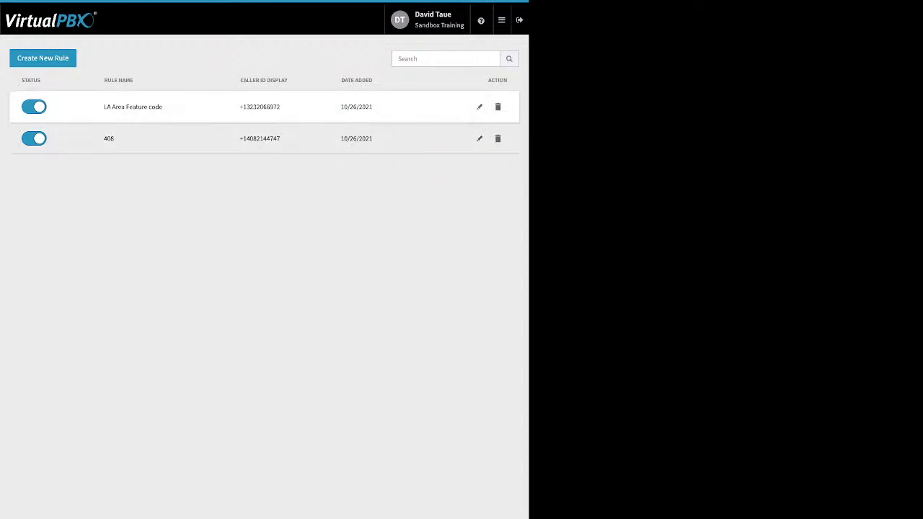
left_click(479, 138)
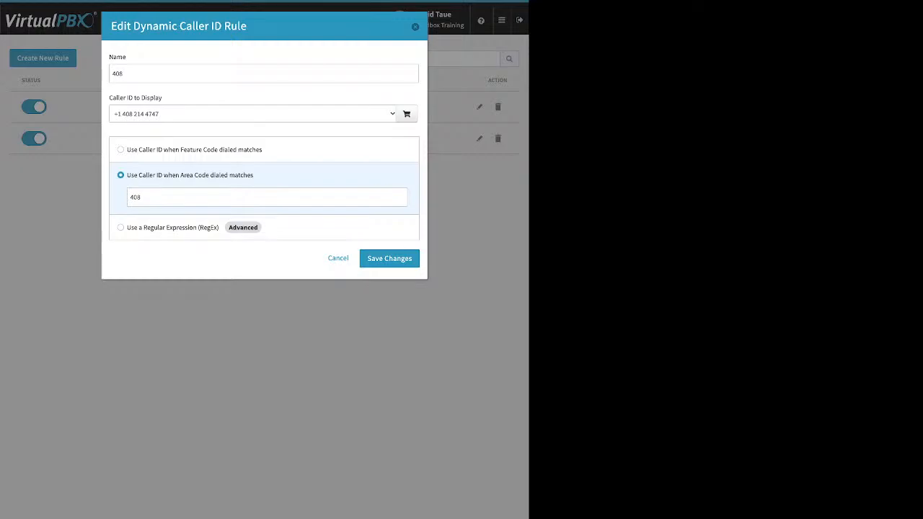
double_click(135, 197)
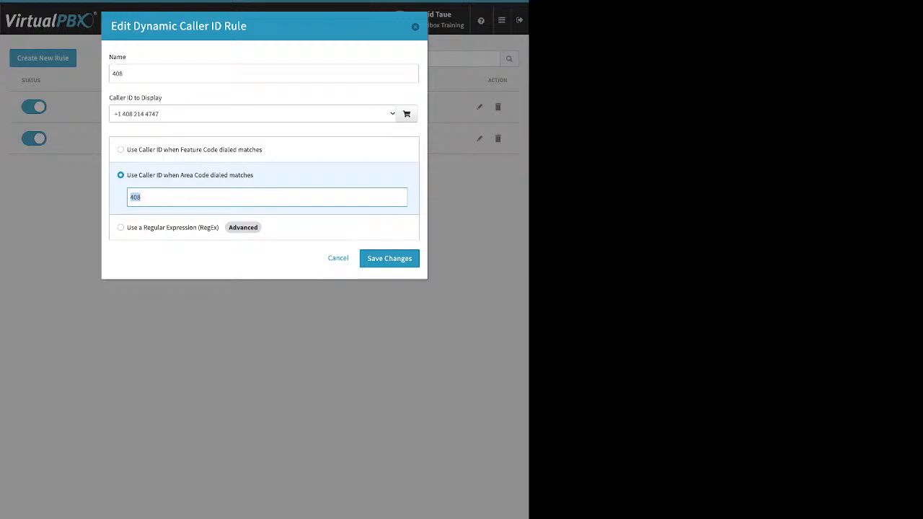
key("Return")
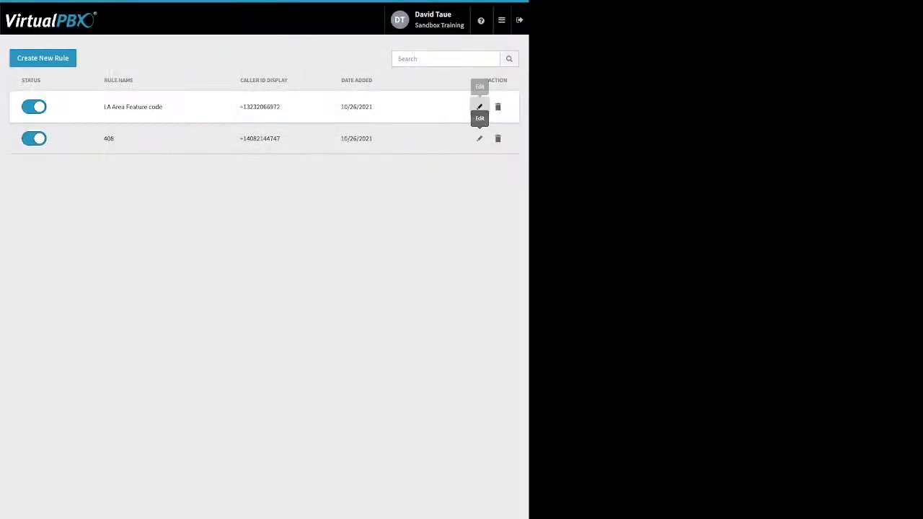
Inspect the LA Area Feature code rule's *550 feature code without editing it
left_click(480, 106)
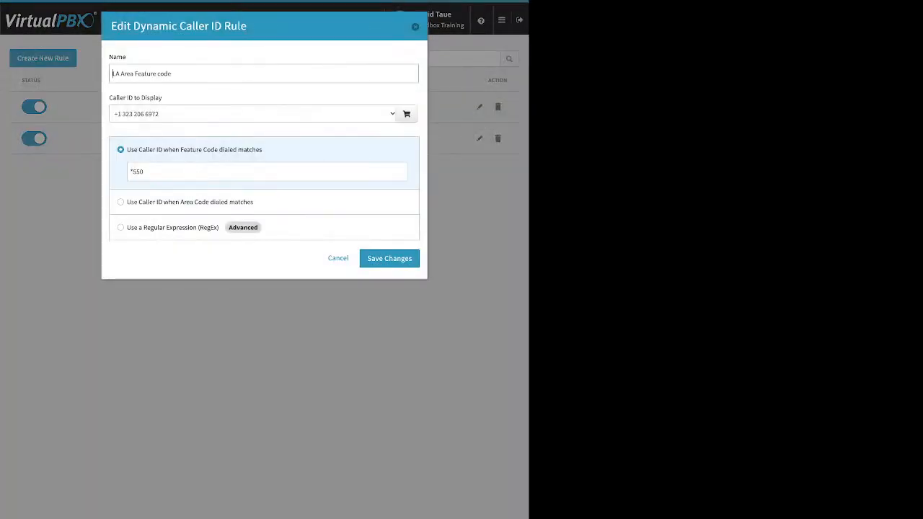
key("Tab")
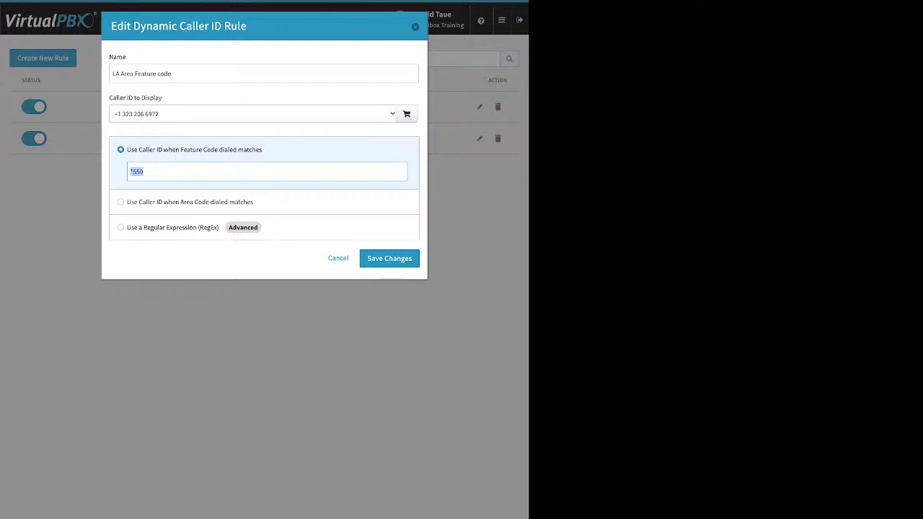
left_click(138, 171)
double_click(138, 171)
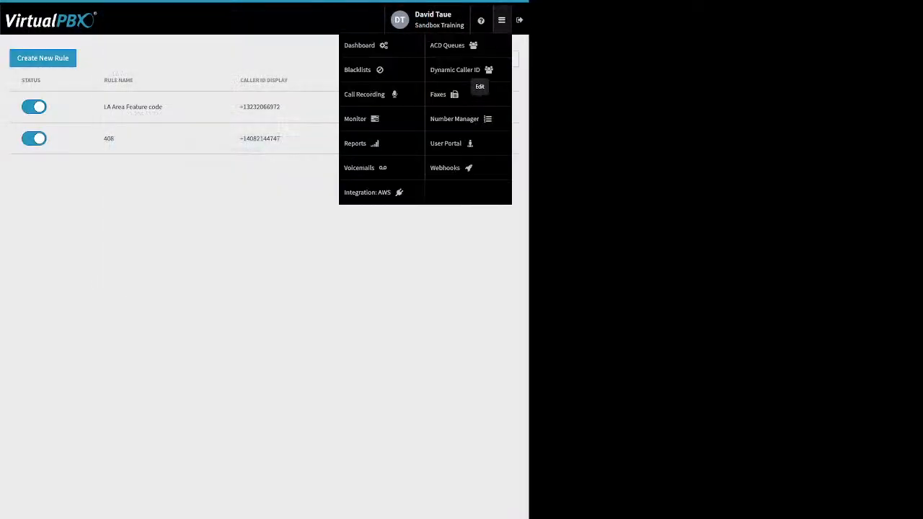
In Faxes, select Sandbox Training's Main Faxbox to list its two inbound faxes
left_click(459, 119)
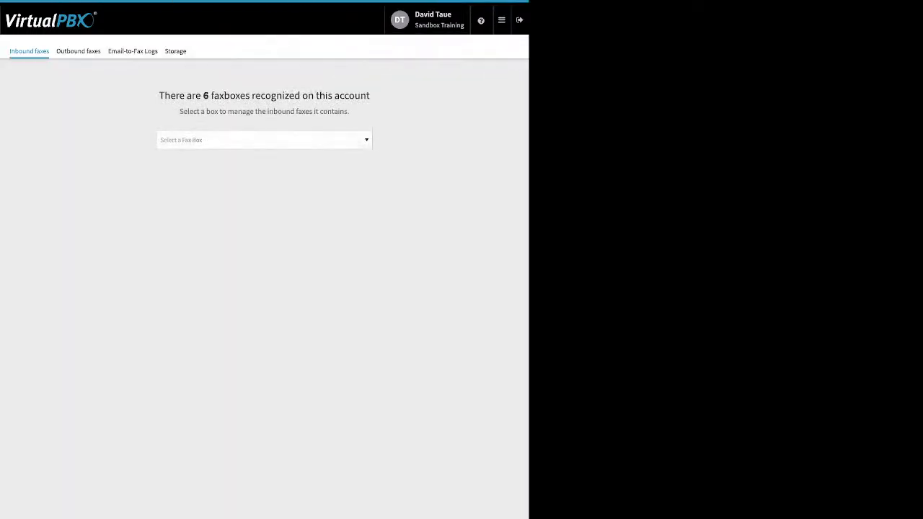
left_click(264, 140)
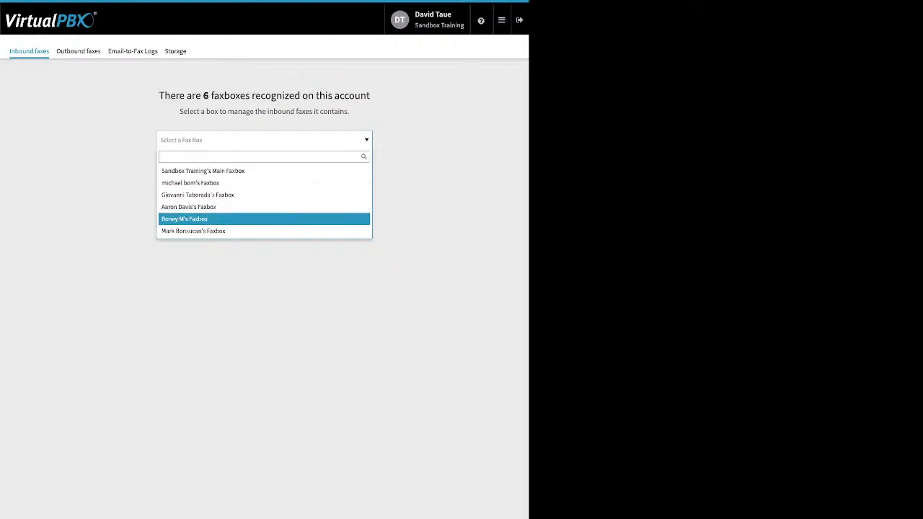
left_click(203, 171)
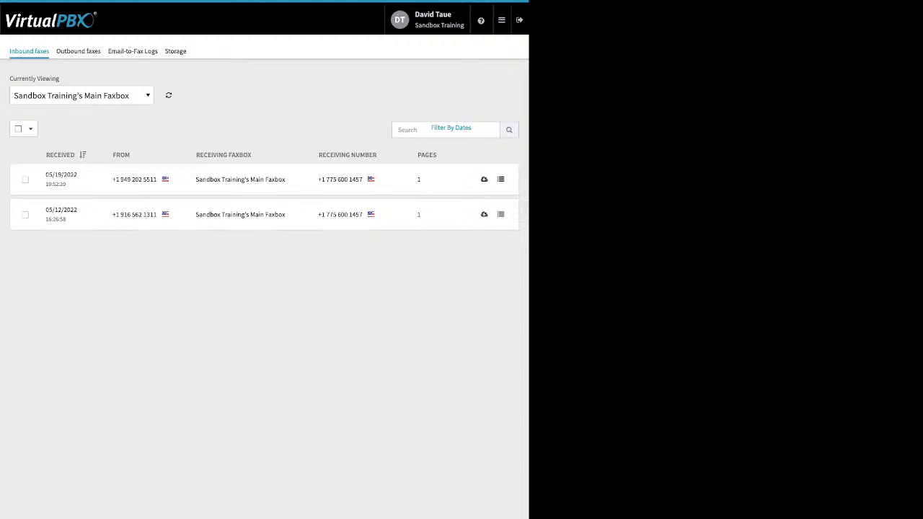
left_click(78, 50)
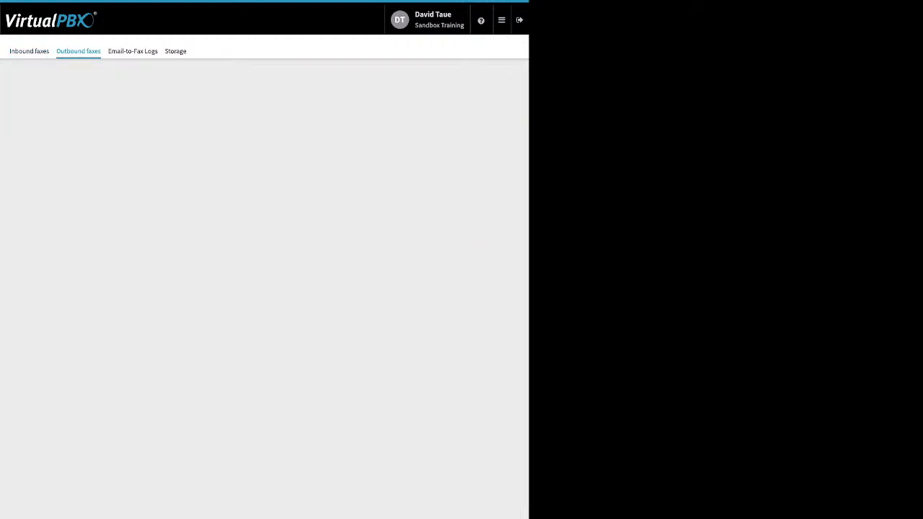
left_click(264, 140)
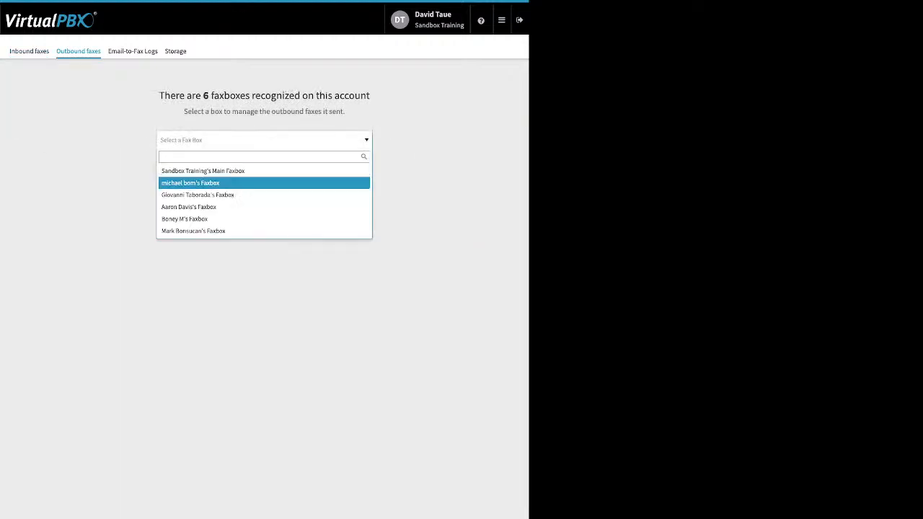
left_click(203, 171)
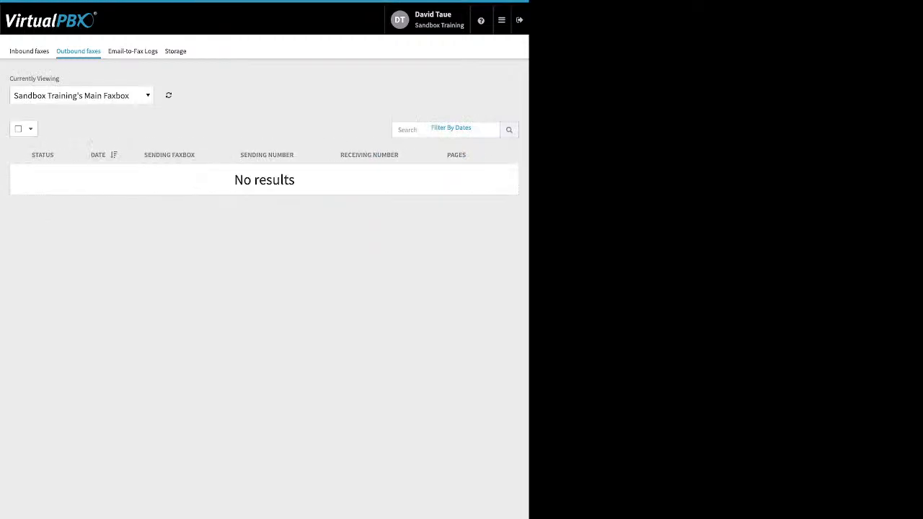
left_click(81, 95)
left_click(78, 186)
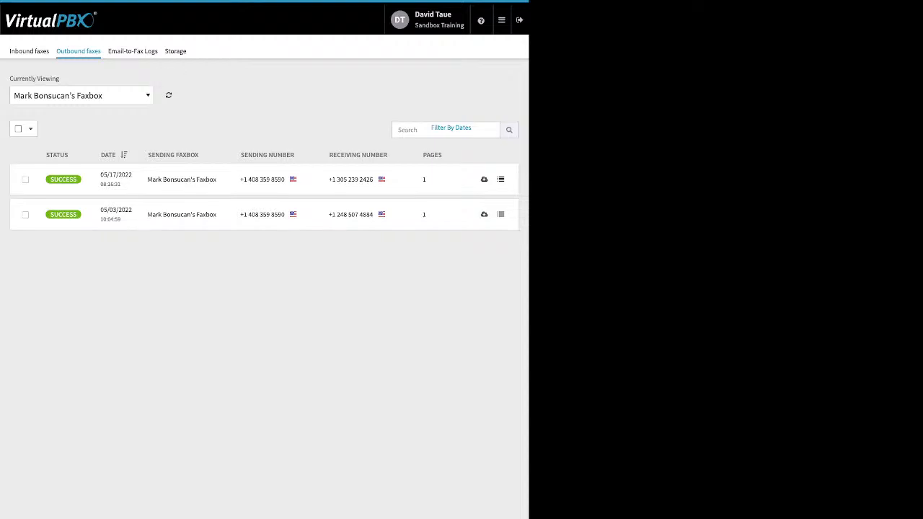
left_click(82, 95)
left_click(73, 174)
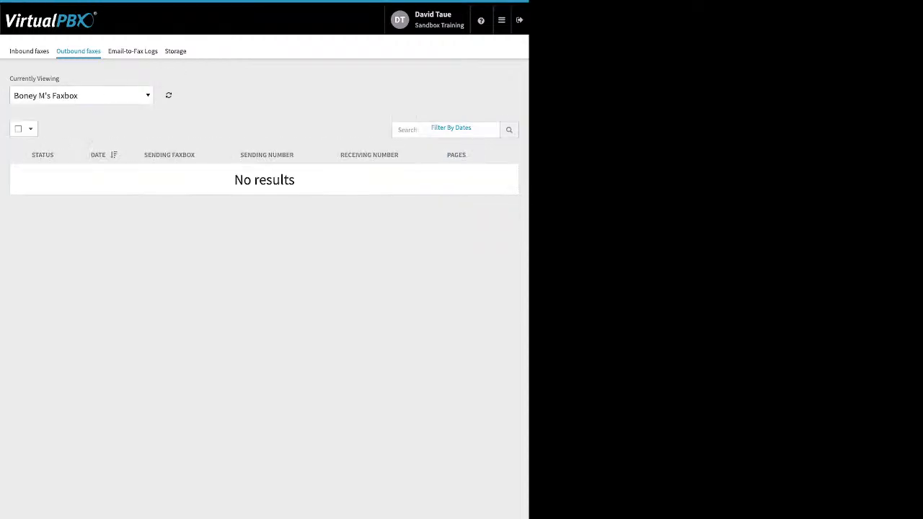
left_click(81, 95)
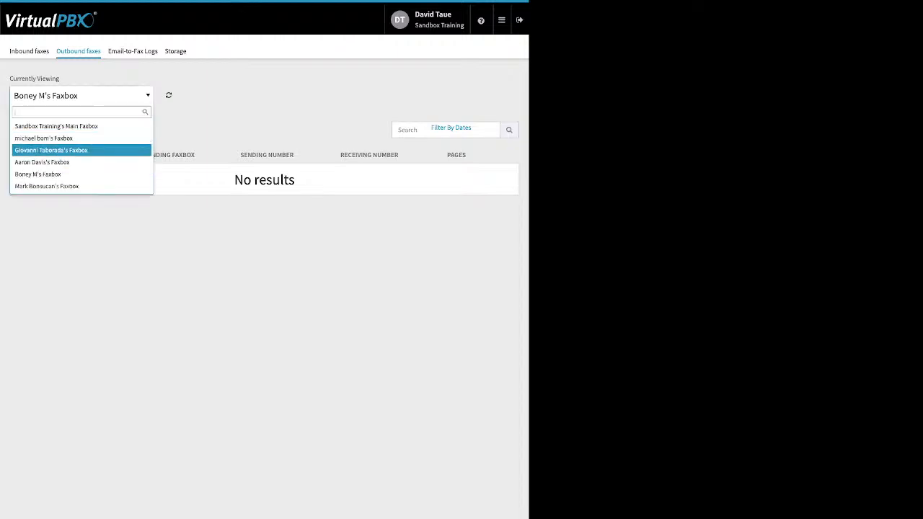
left_click(62, 160)
left_click(81, 95)
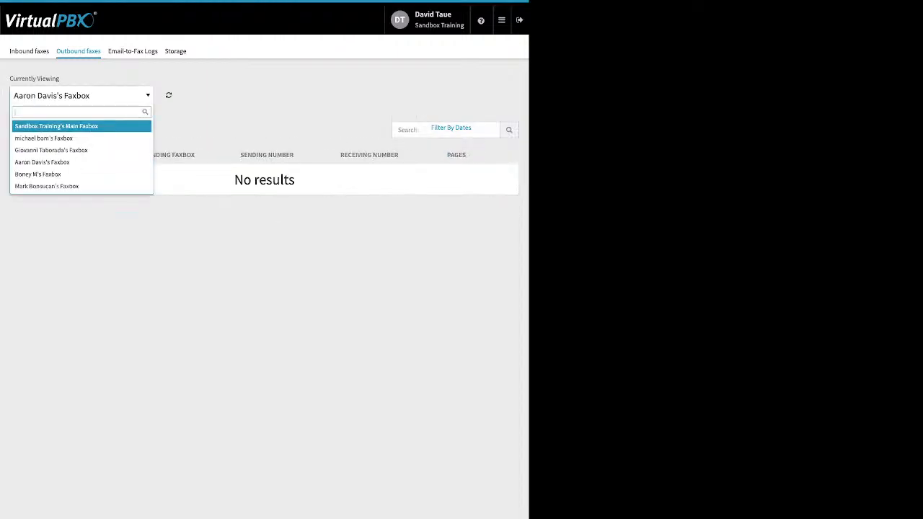
left_click(62, 148)
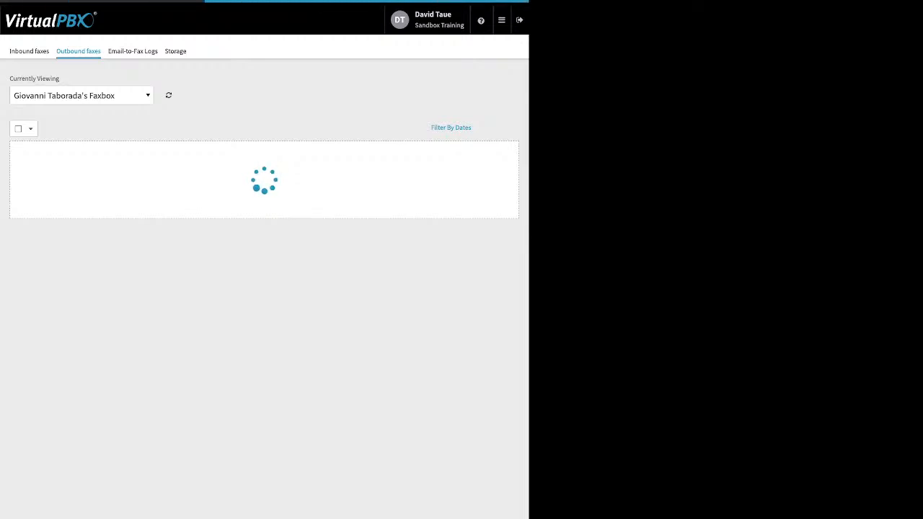
left_click(81, 95)
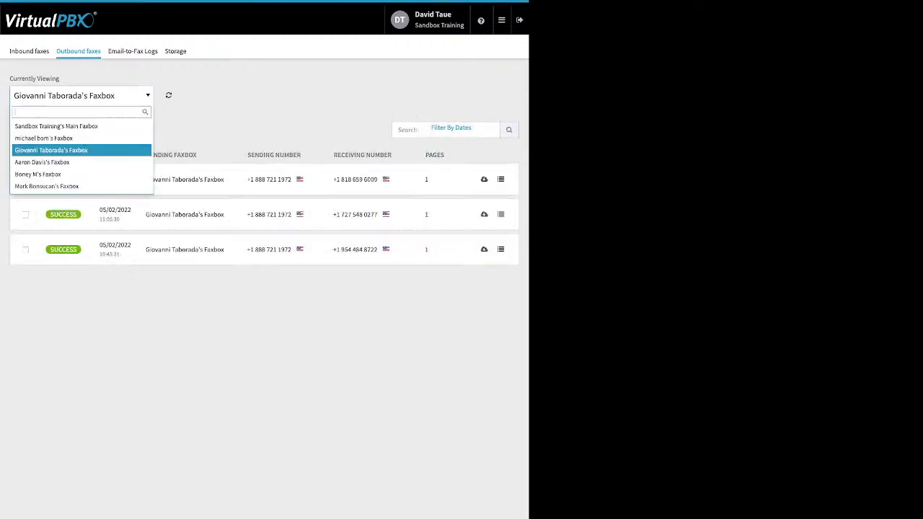
left_click(62, 138)
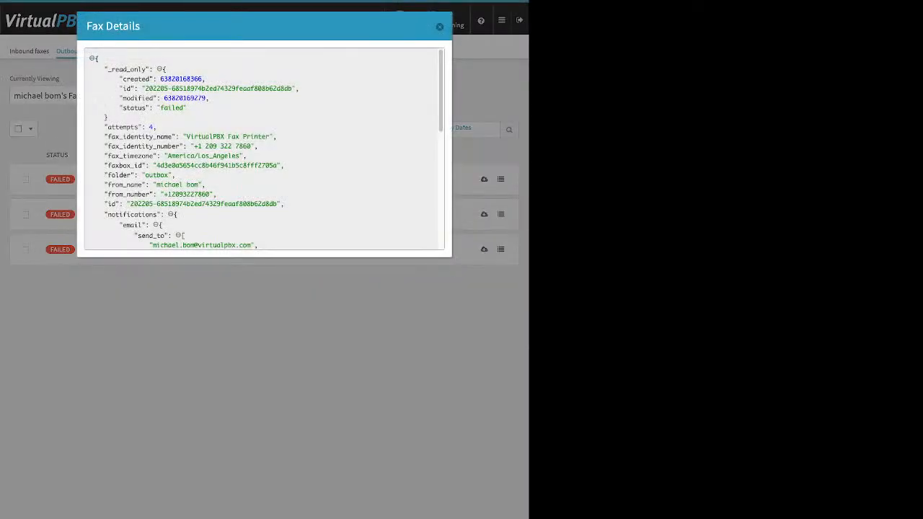
scroll(263, 149, "down", 2)
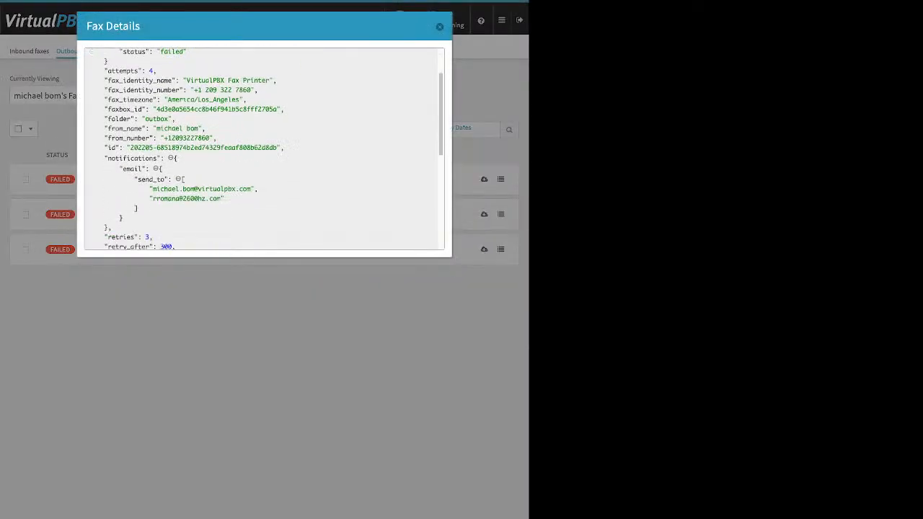
scroll(264, 149, "down", 2)
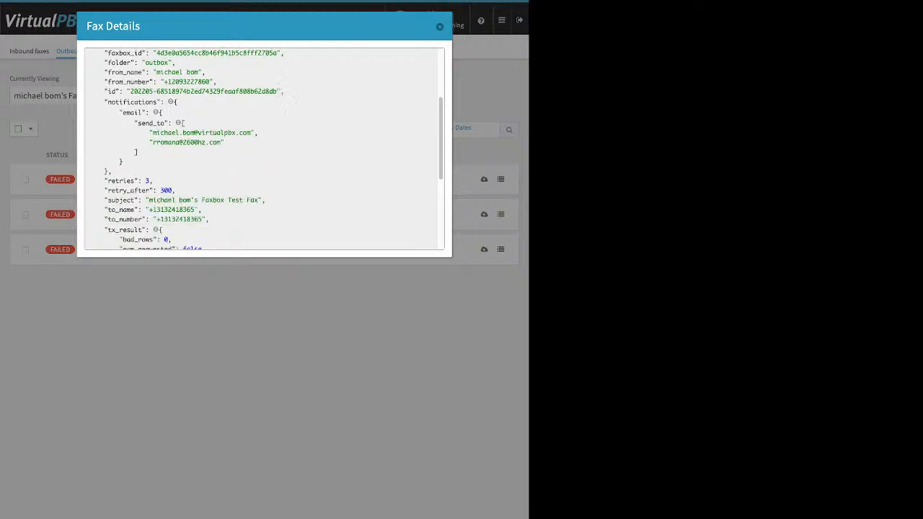
scroll(263, 148, "down", 5)
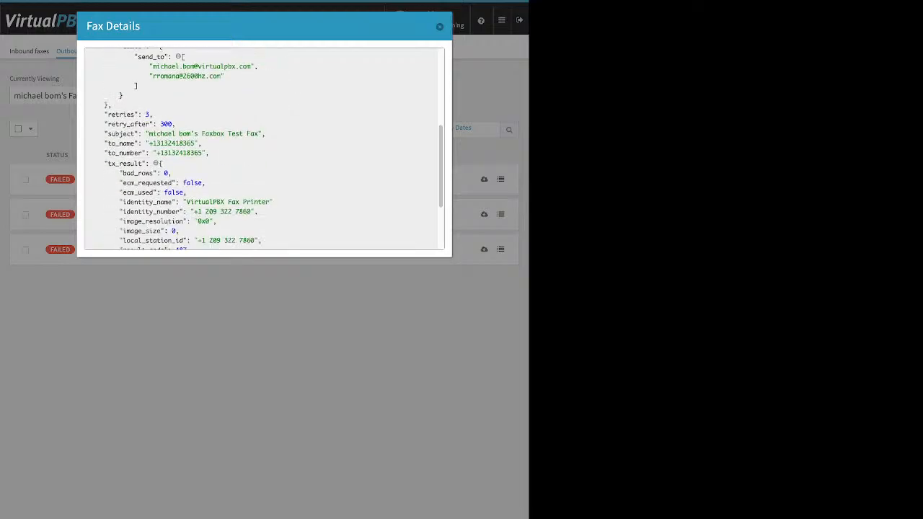
scroll(263, 148, "down", 1)
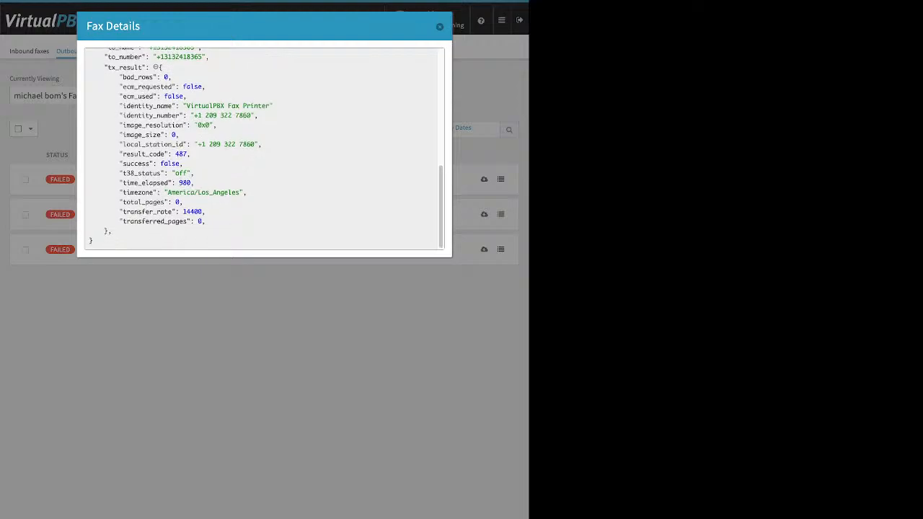
left_click(440, 26)
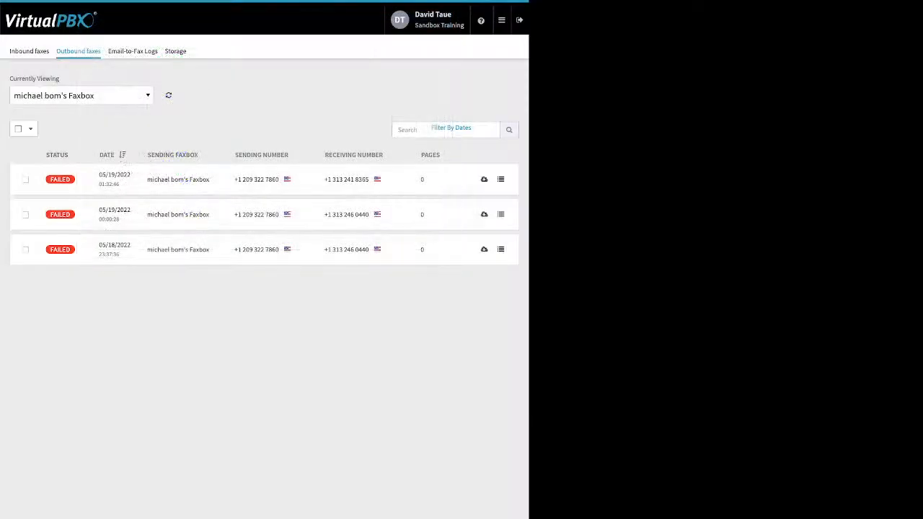
left_click(501, 214)
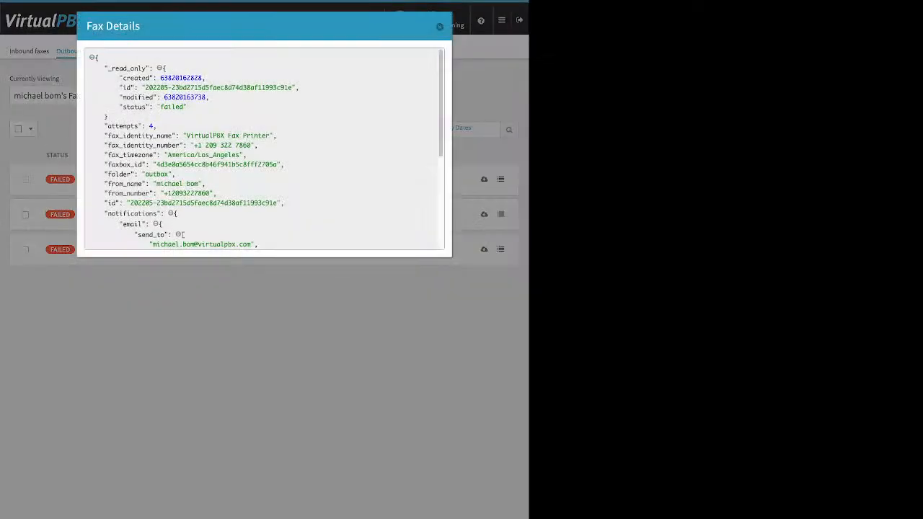
scroll(263, 149, "down", 5)
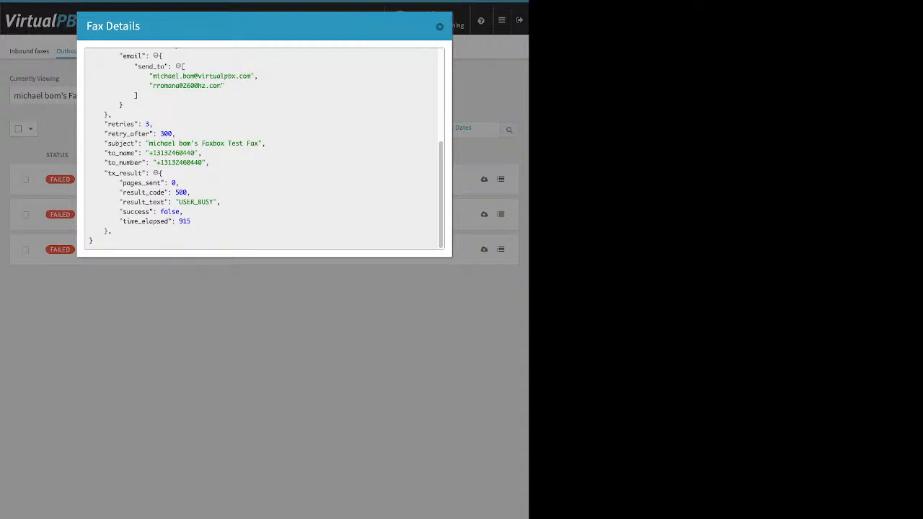
left_click(440, 26)
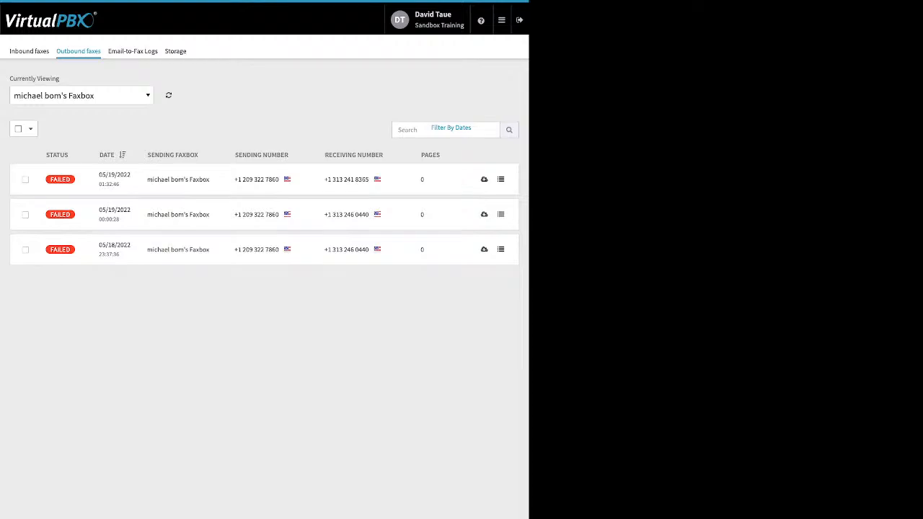
left_click(133, 52)
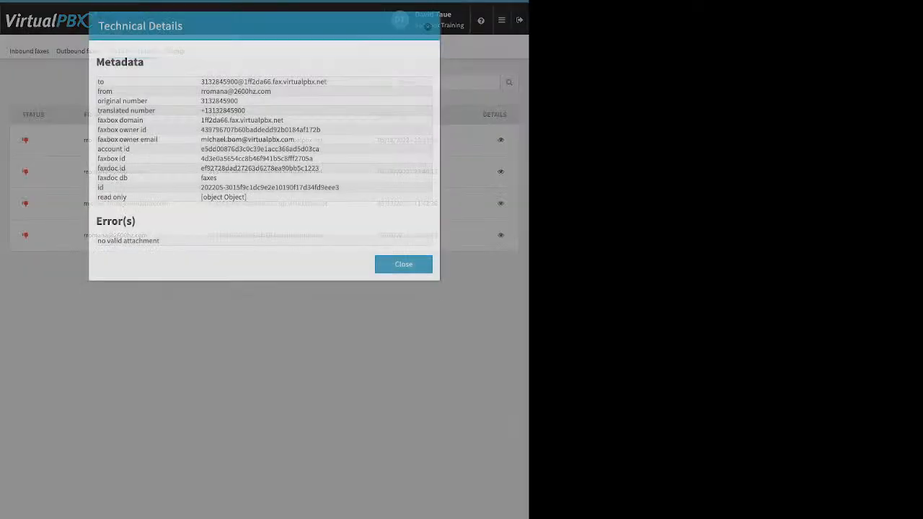
Point out the 'no valid attachment' error in each log entry's technical details, then close them
left_click_drag(97, 240, 173, 254)
left_click(173, 254)
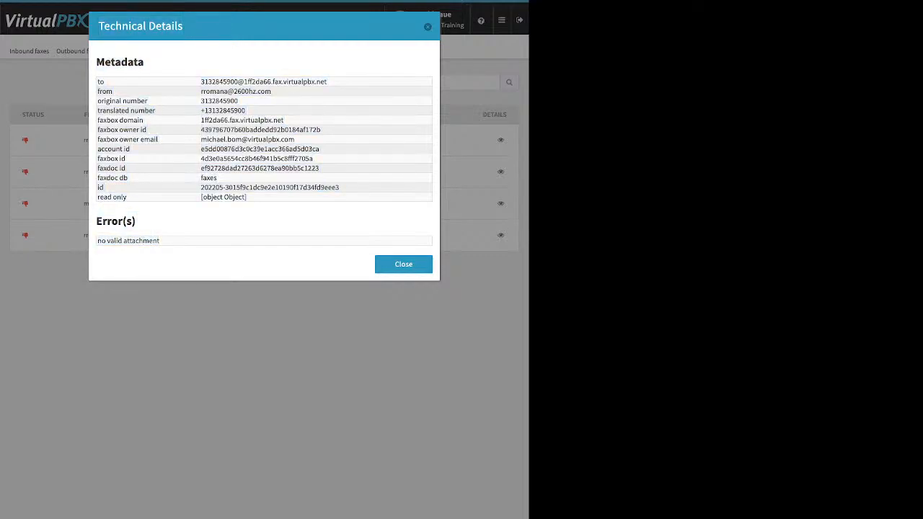
key("Escape")
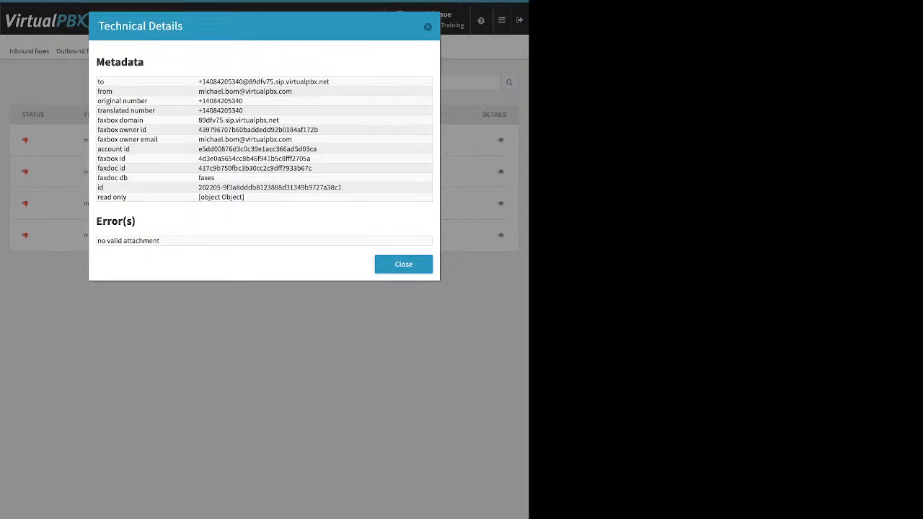
left_click(403, 264)
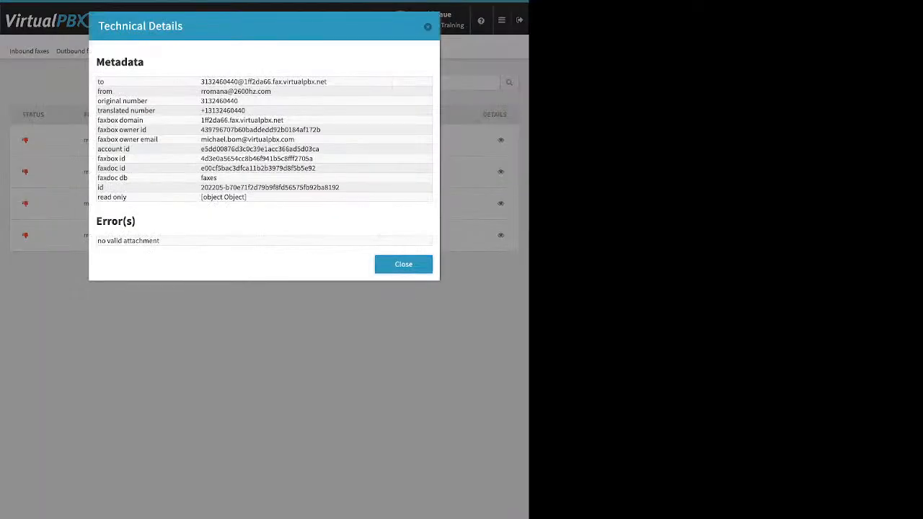
left_click(403, 264)
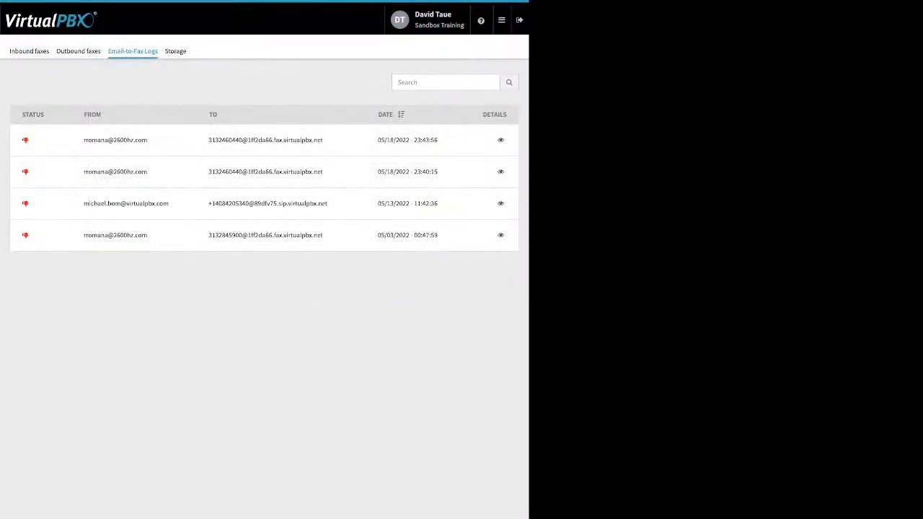
Visit the Number Manager, then the Webhooks app showing 0 active, 0 disabled, 0 errors
left_click(502, 19)
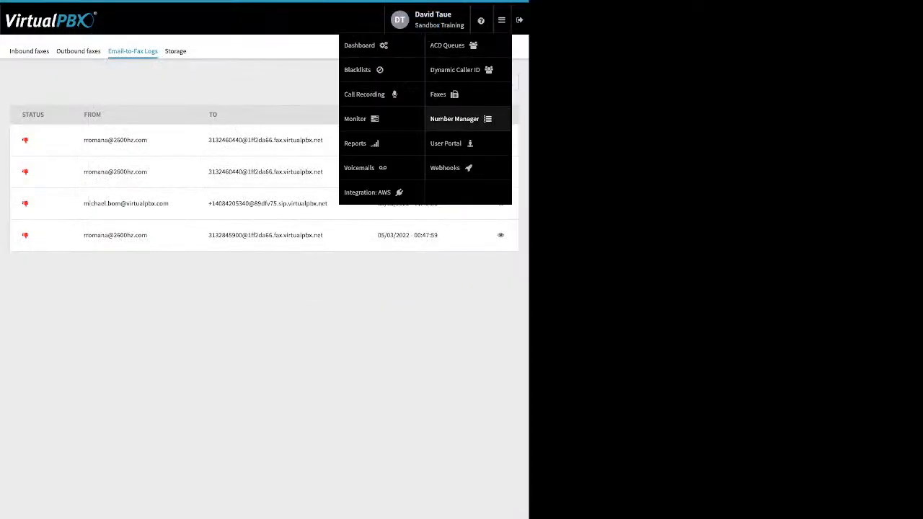
left_click(454, 119)
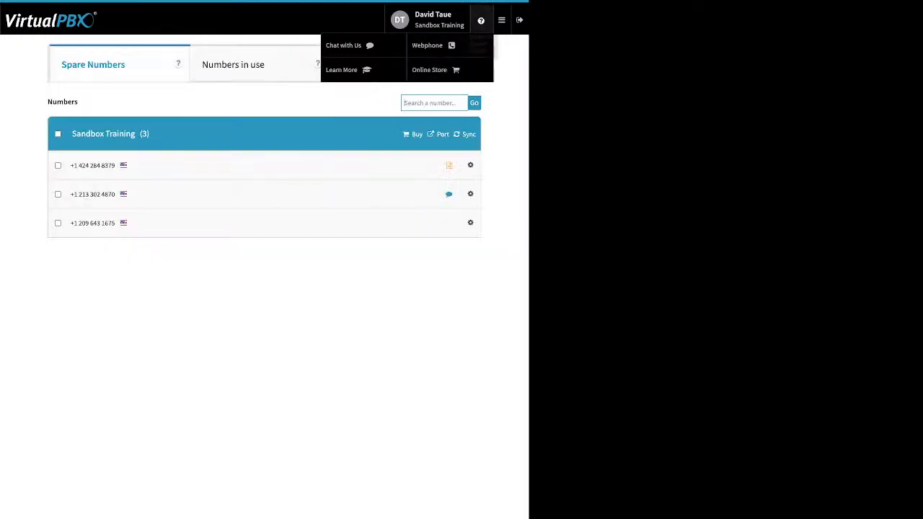
left_click(501, 19)
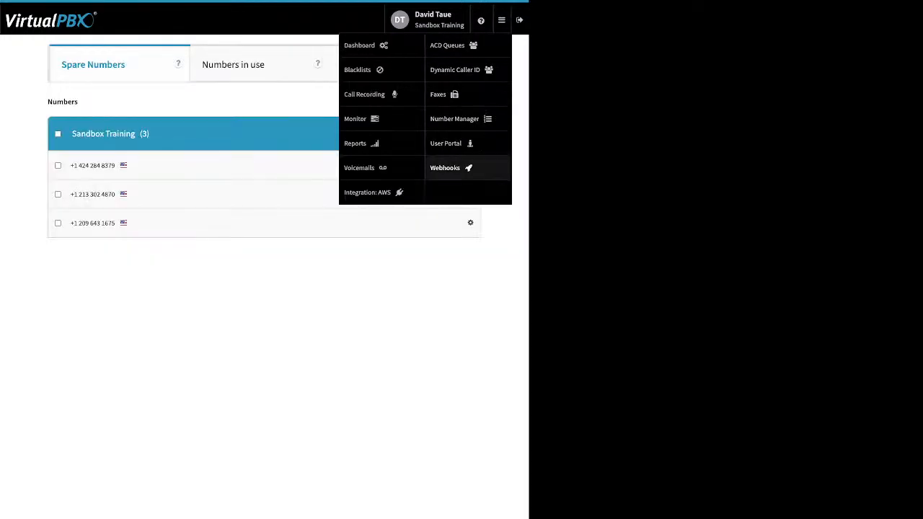
left_click(445, 167)
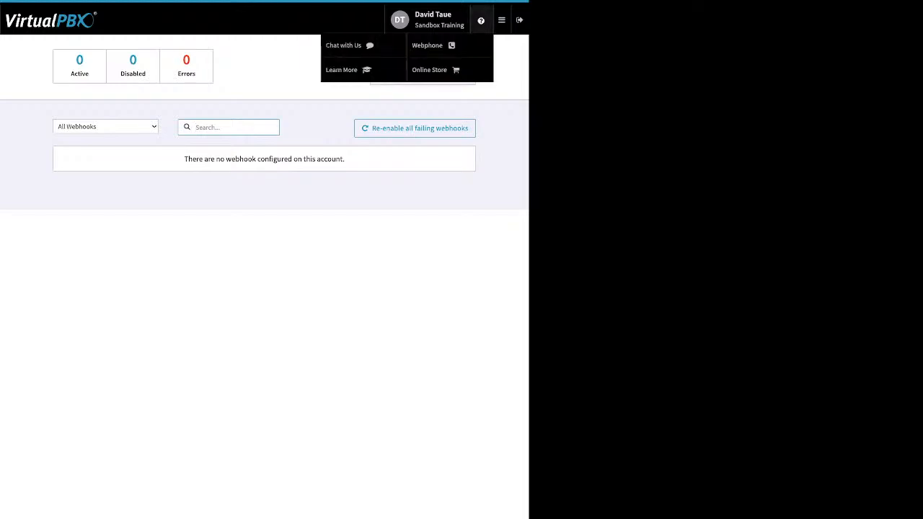
In the User Portal, preview a voicemail's Mark As options, then view Call History for 05/25/2022
mouse_move(502, 20)
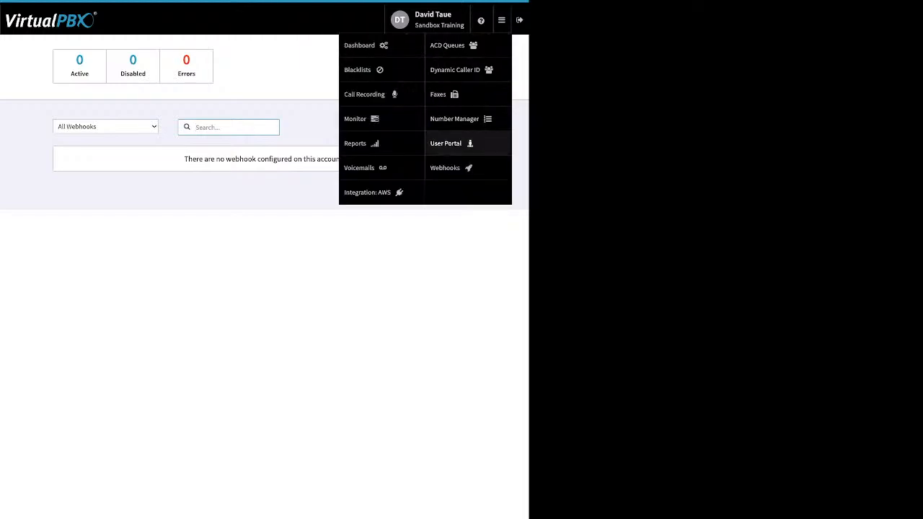
left_click(445, 143)
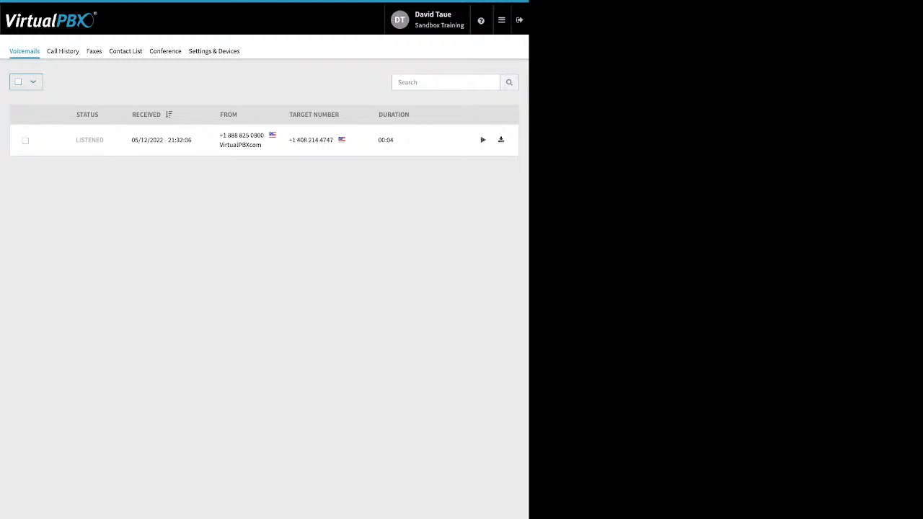
left_click(25, 141)
left_click(67, 82)
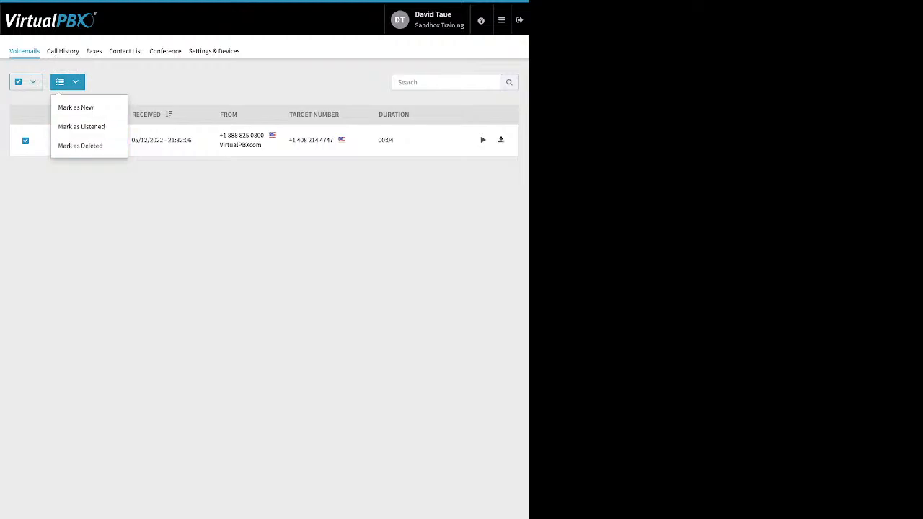
left_click(108, 184)
left_click(62, 50)
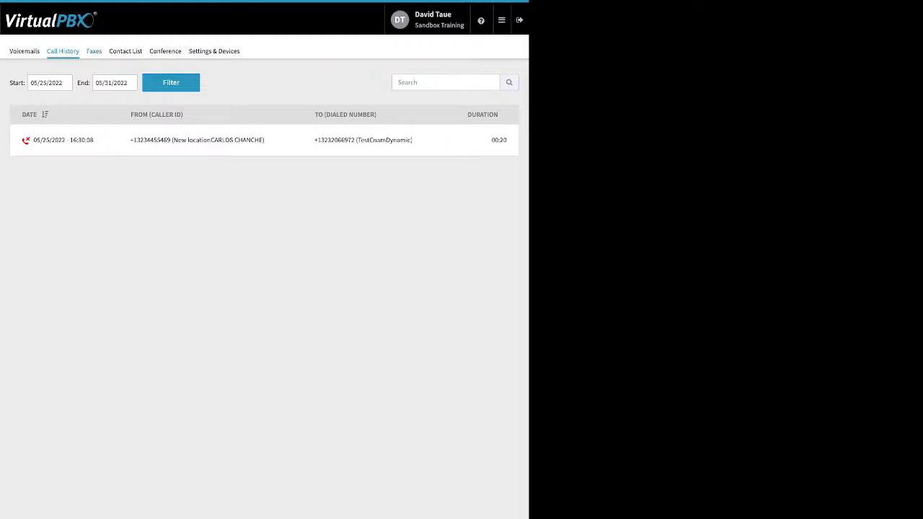
Pass through the User Portal's Faxes and Contact List tabs to the Conference page
left_click(94, 50)
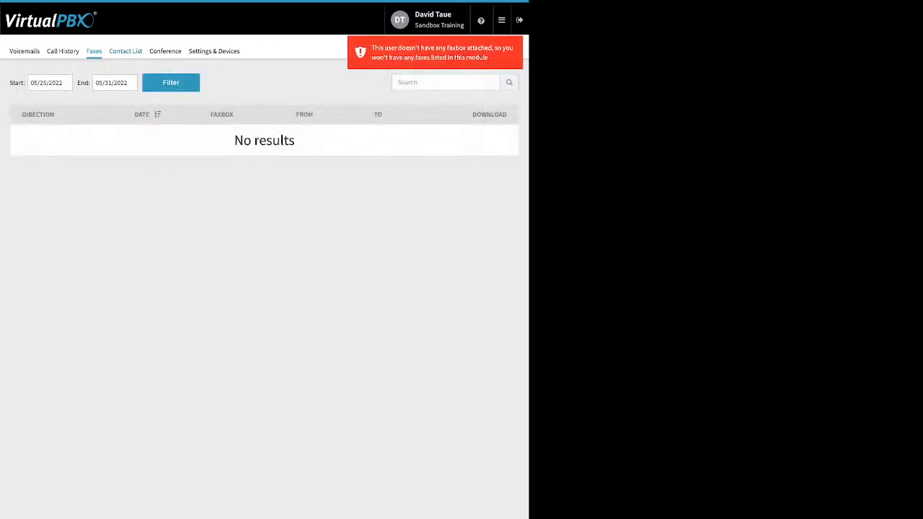
left_click(126, 50)
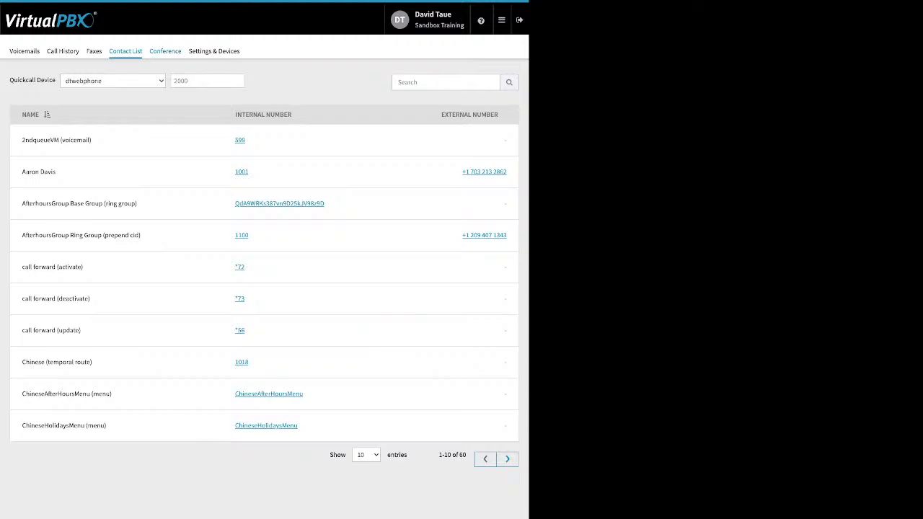
left_click(165, 51)
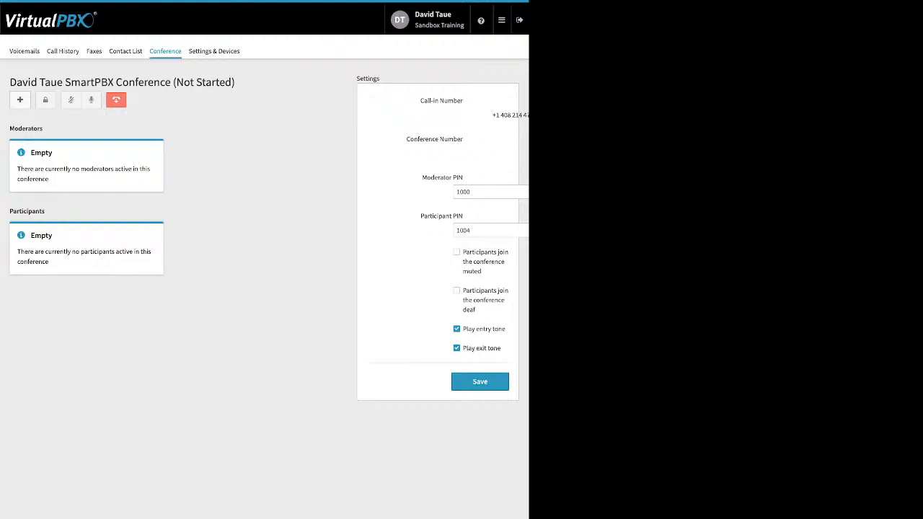
Point out the conference PIN, muted/deaf joining and tone options, then view Settings & Devices
left_click_drag(422, 178, 463, 177)
left_click_drag(421, 216, 463, 217)
left_click(464, 218)
left_click_drag(463, 252, 476, 310)
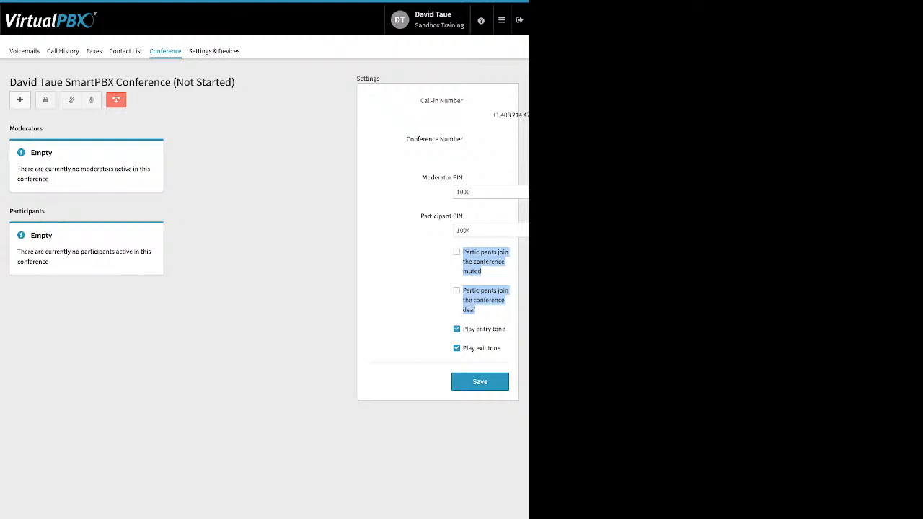
left_click_drag(463, 329, 501, 349)
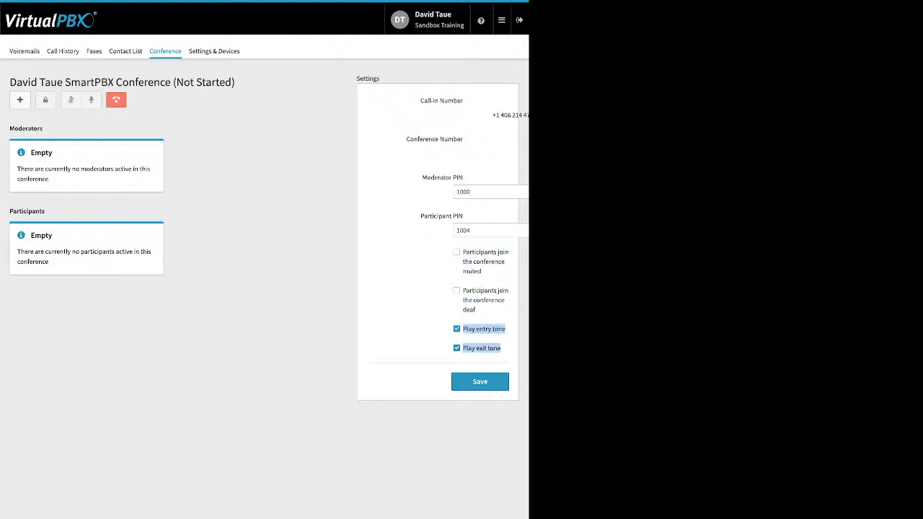
left_click(503, 350)
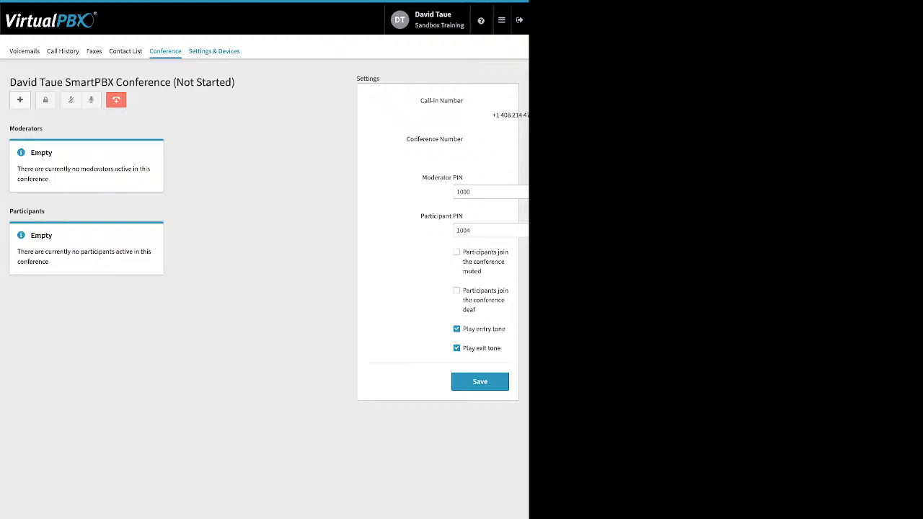
left_click(214, 50)
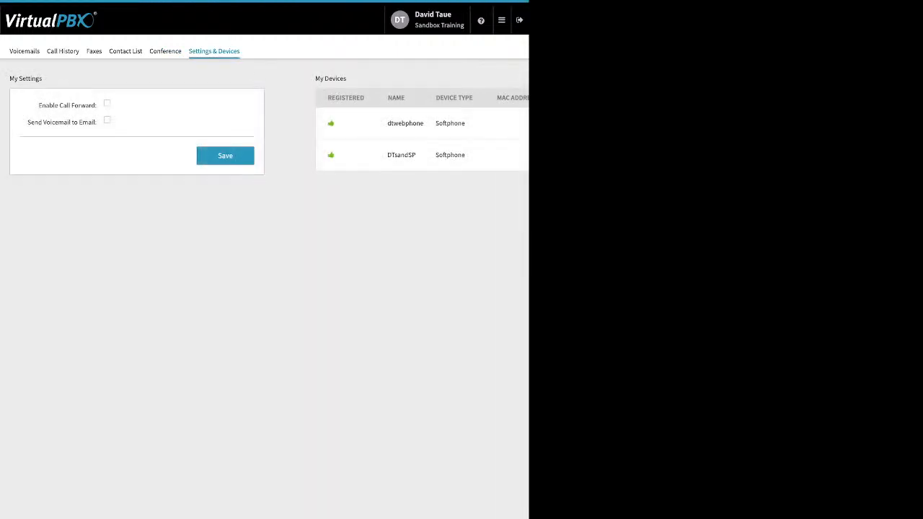
Toggle Enable Call Forward on and back off, then switch to the Dashboard app
left_click(107, 103)
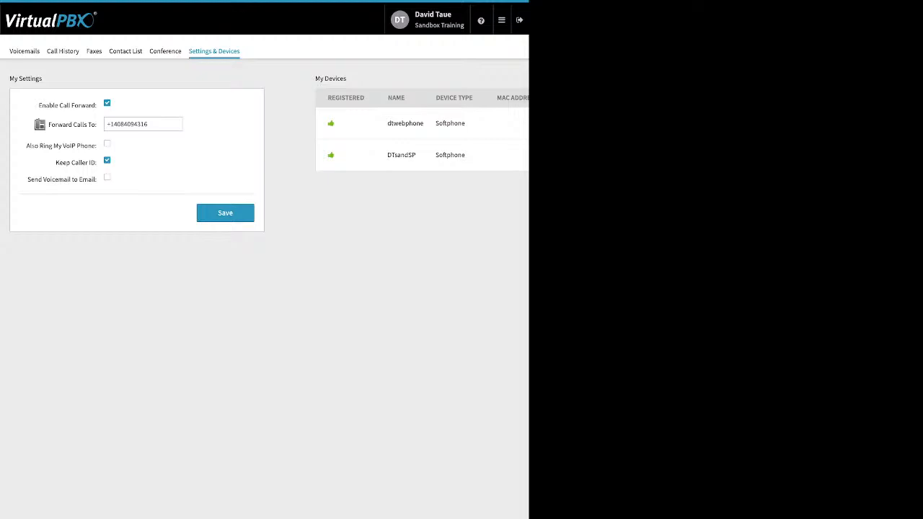
left_click(107, 103)
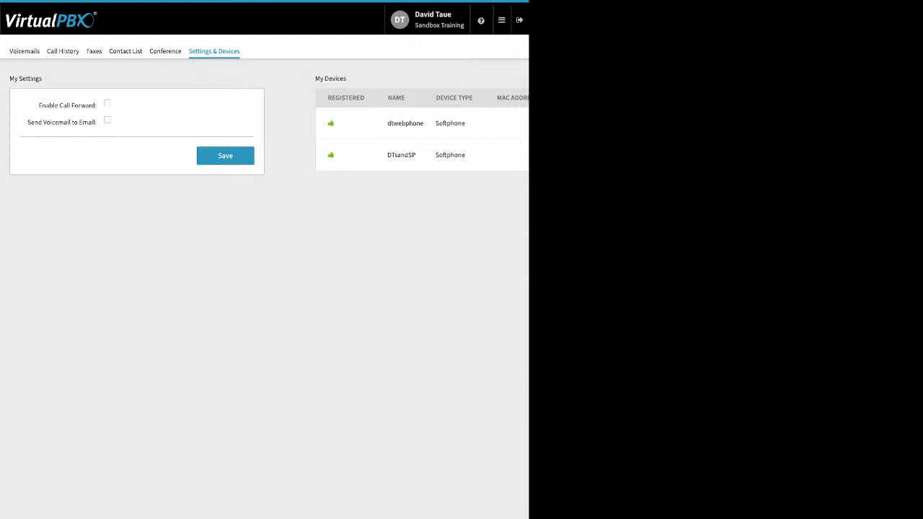
left_click(502, 21)
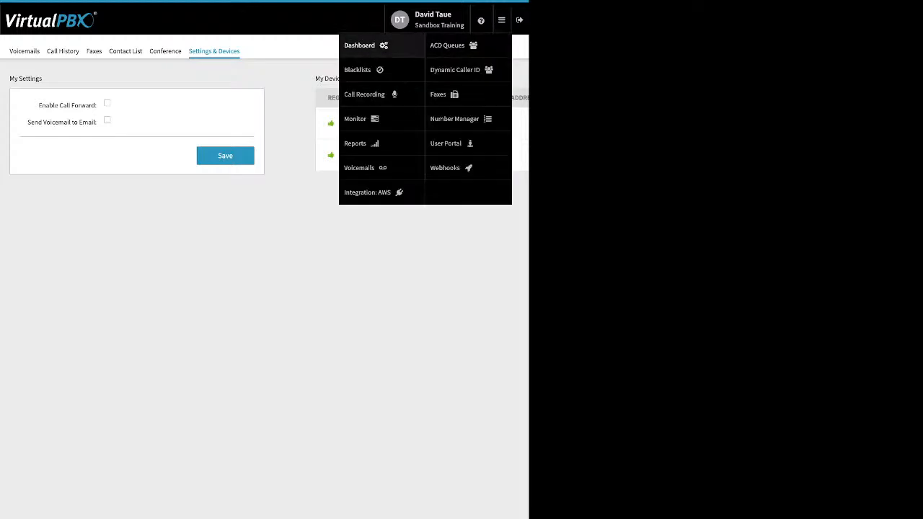
left_click(360, 46)
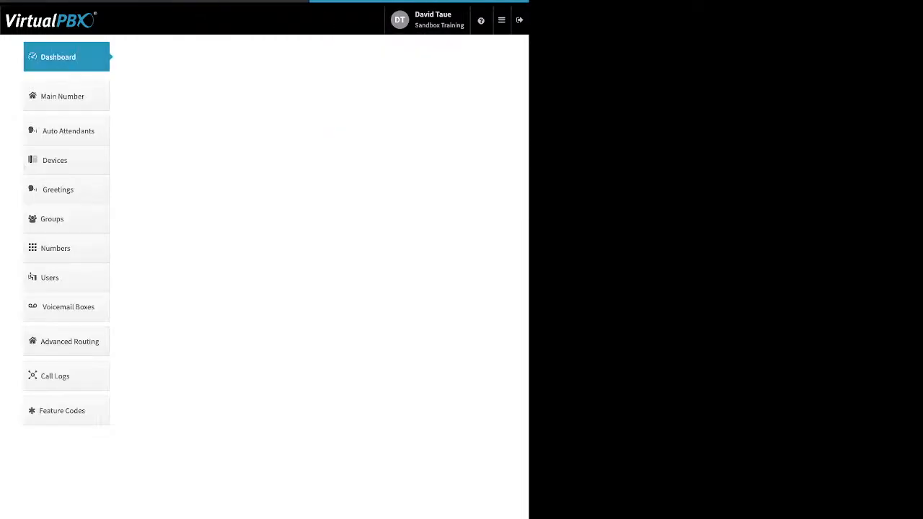